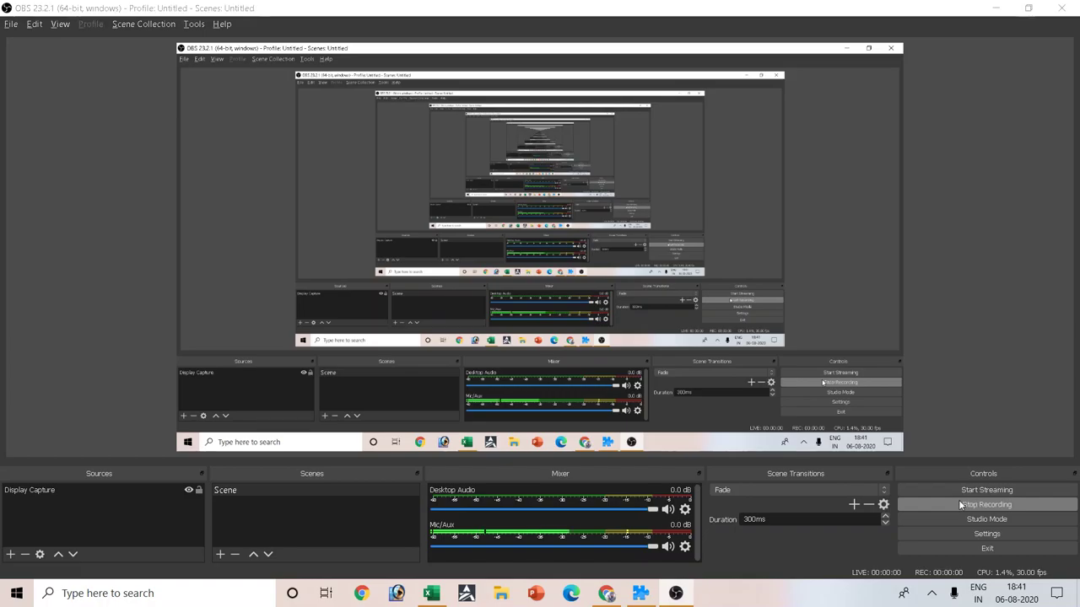
# Step: Glance at the NEST Trader market watch, then bring up the YouTube channel's videos page
pyautogui.hotkey('alt', 'Tab')
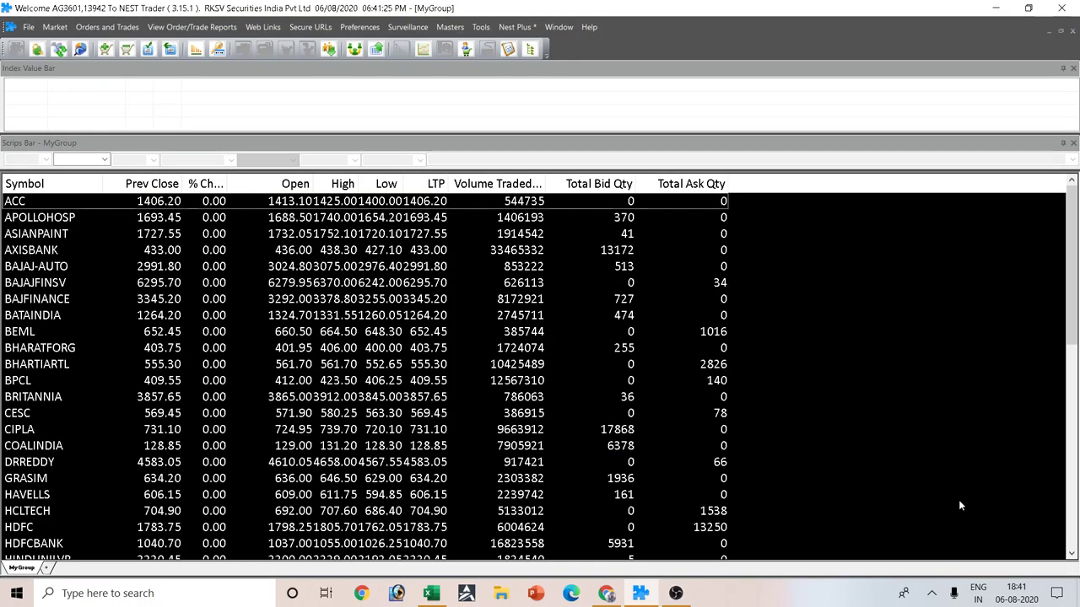
pyautogui.click(607, 593)
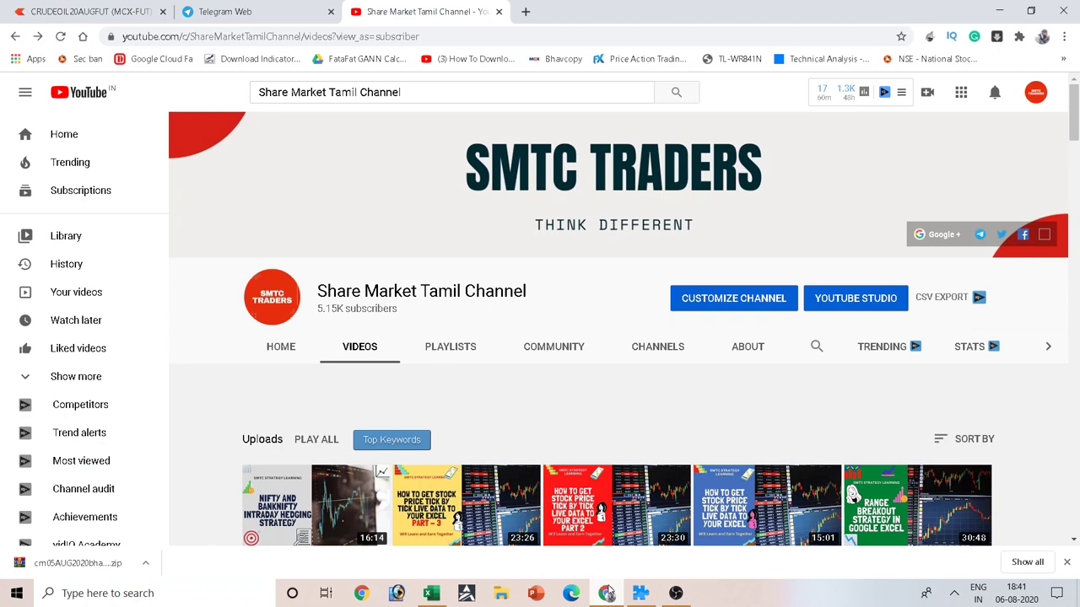
# Step: Scroll the Share Market Tamil Channel's Videos tab and select the channel title text
pyautogui.scroll(-1, 473, 404)
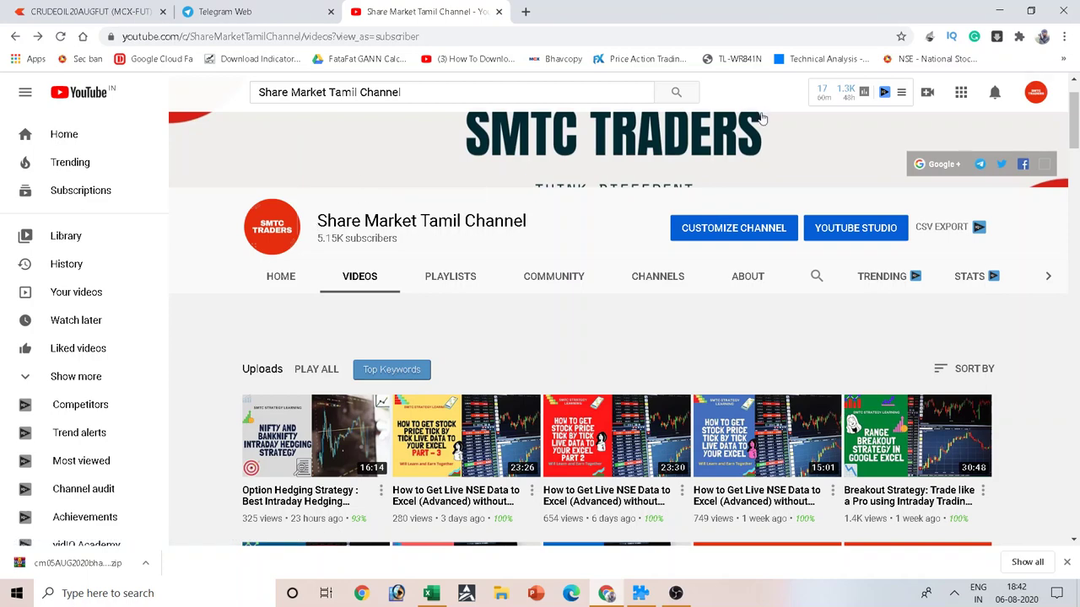
pyautogui.moveTo(319, 221); pyautogui.dragTo(529, 218)
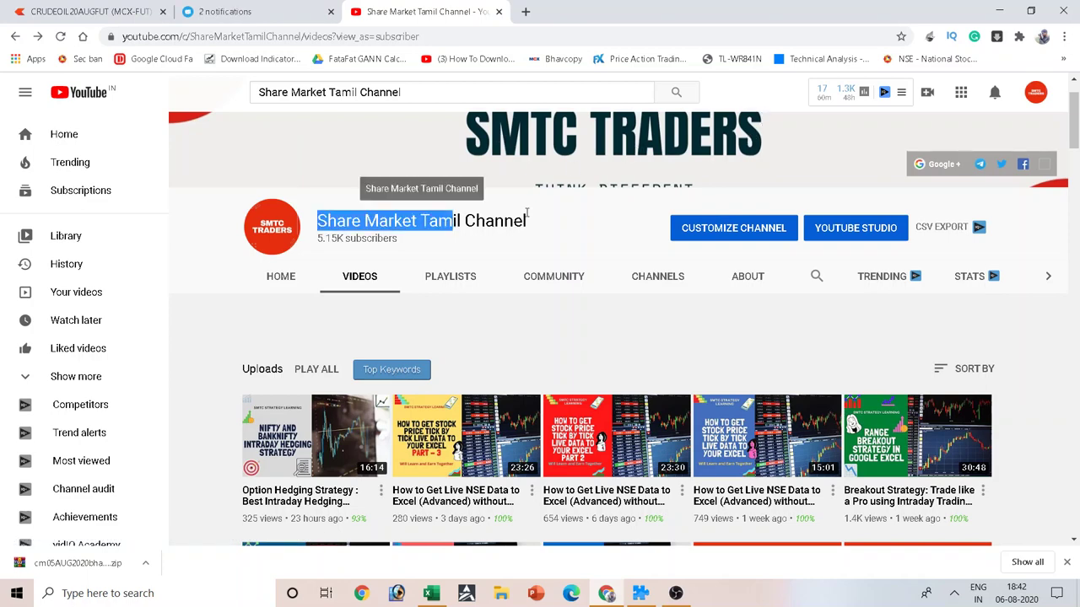
pyautogui.scroll(1, 490, 337)
# Step: Open the channel's playlists and scroll through them
pyautogui.click(455, 350)
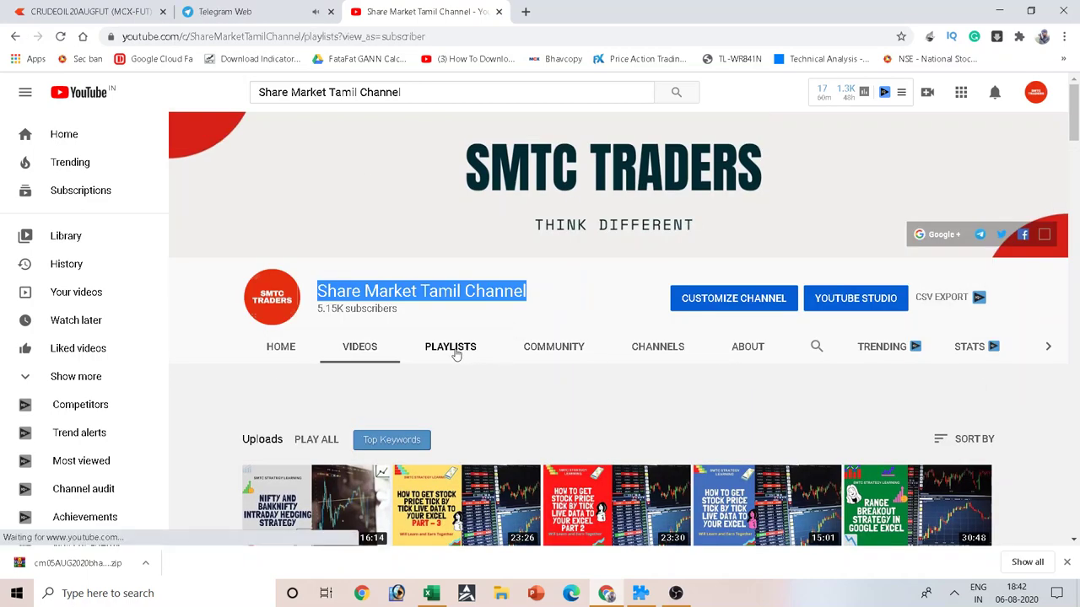
pyautogui.scroll(-2, 456, 355)
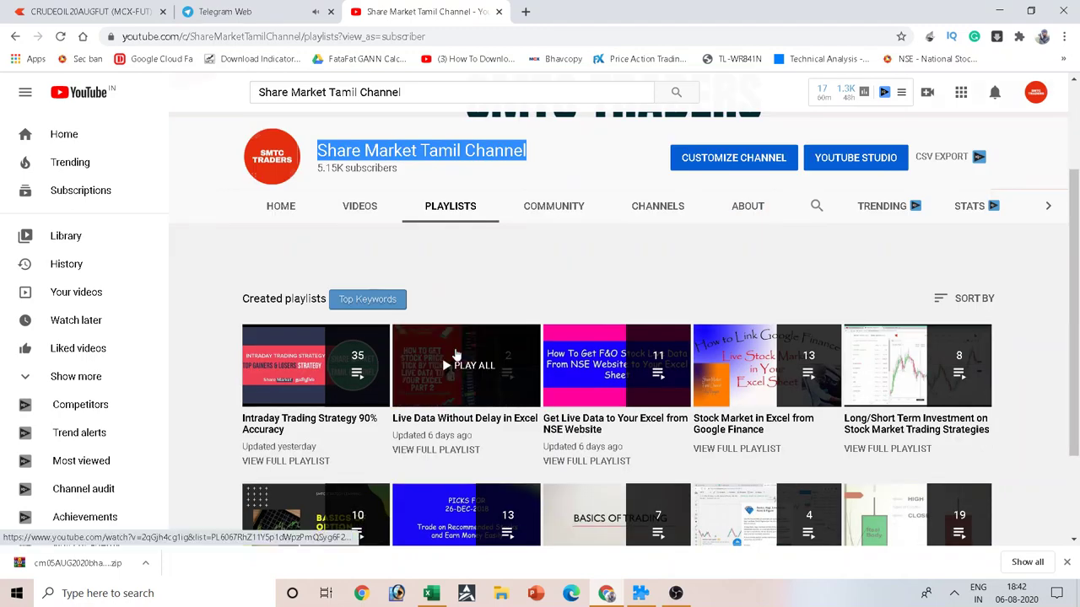
pyautogui.scroll(-2, 456, 354)
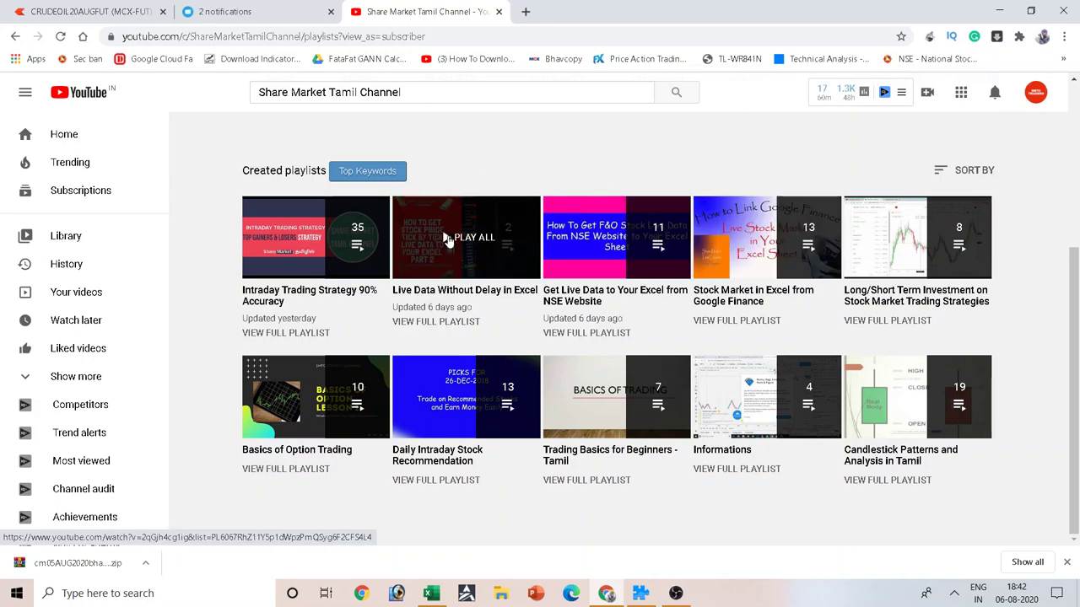
pyautogui.scroll(3, 455, 264)
pyautogui.scroll(-3, 574, 287)
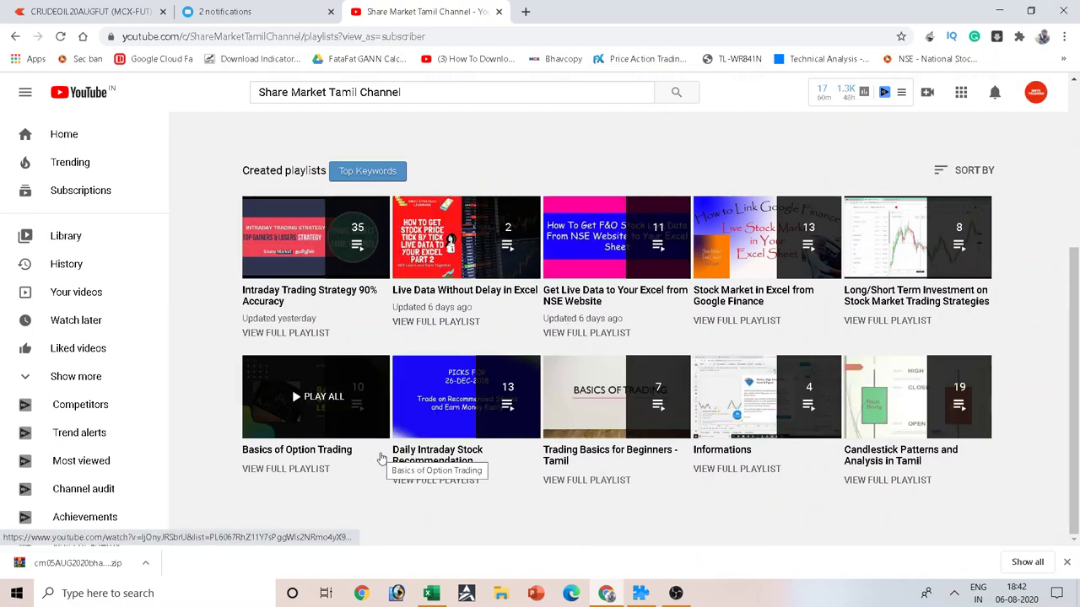
pyautogui.scroll(2, 381, 458)
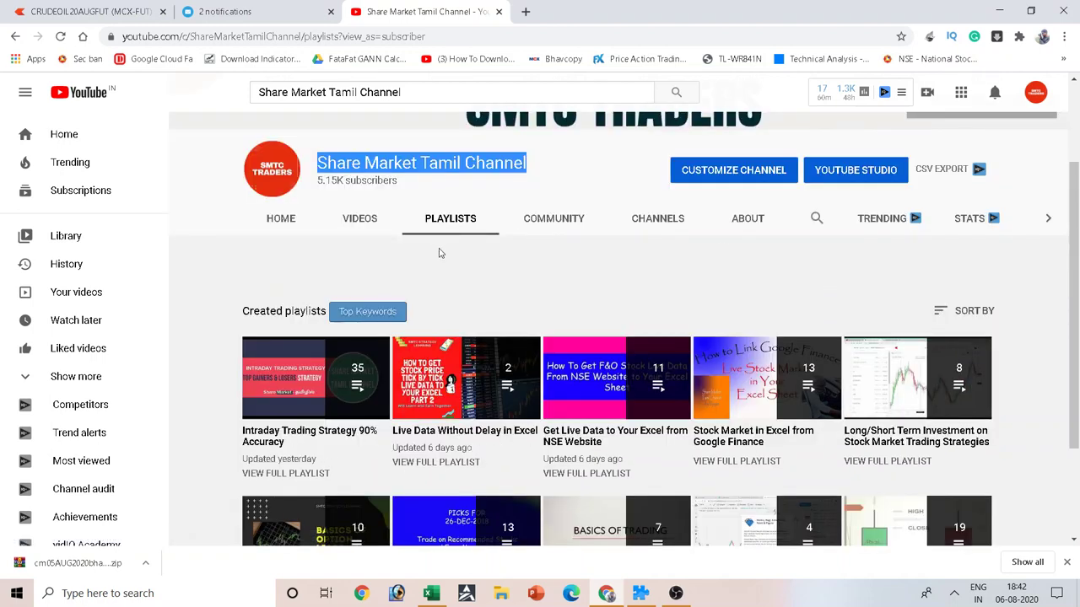
# Step: Check the NEST Trader market watch, then bring up LiveNest Data.xlsx on the blank Camarilla Pivot sheet
pyautogui.click(638, 591)
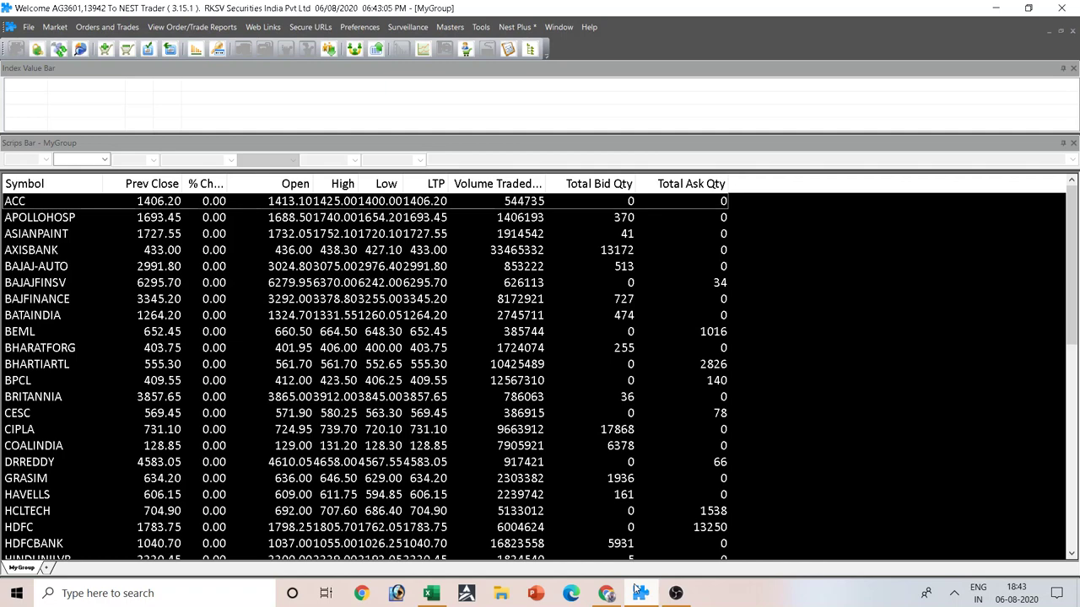
pyautogui.click(434, 593)
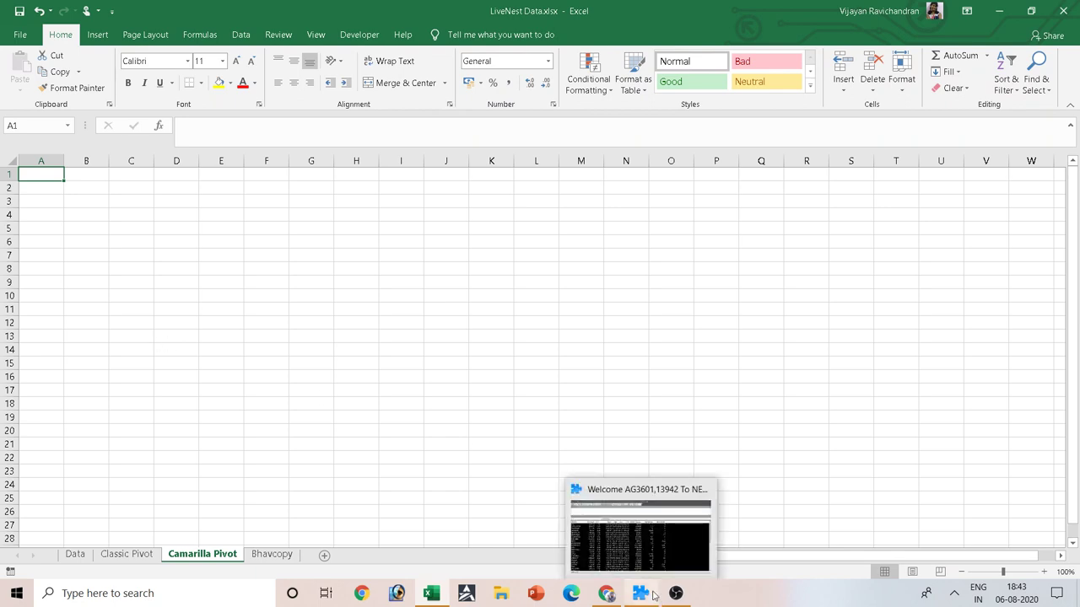
pyautogui.moveTo(427, 597)
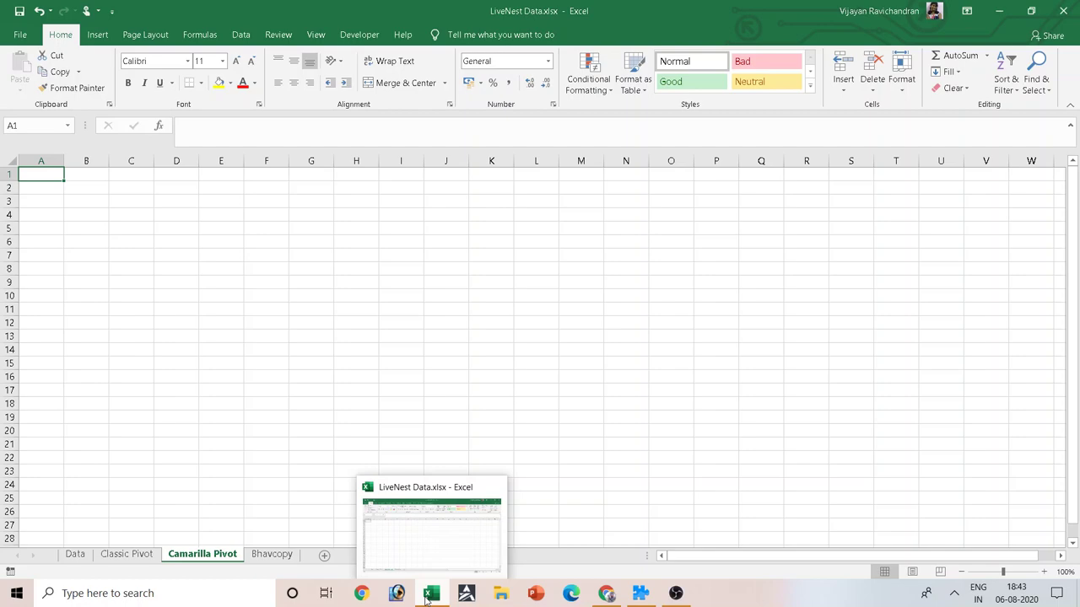
# Step: Look over the Bhavcopy and Classic Pivot sheets
pyautogui.click(263, 377)
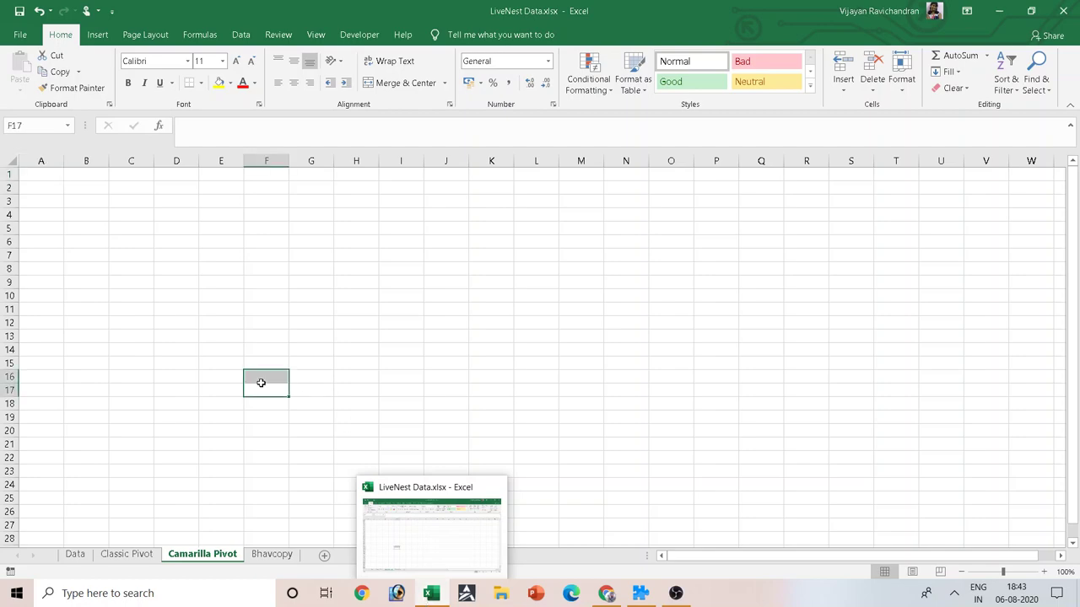
pyautogui.click(272, 554)
pyautogui.click(139, 555)
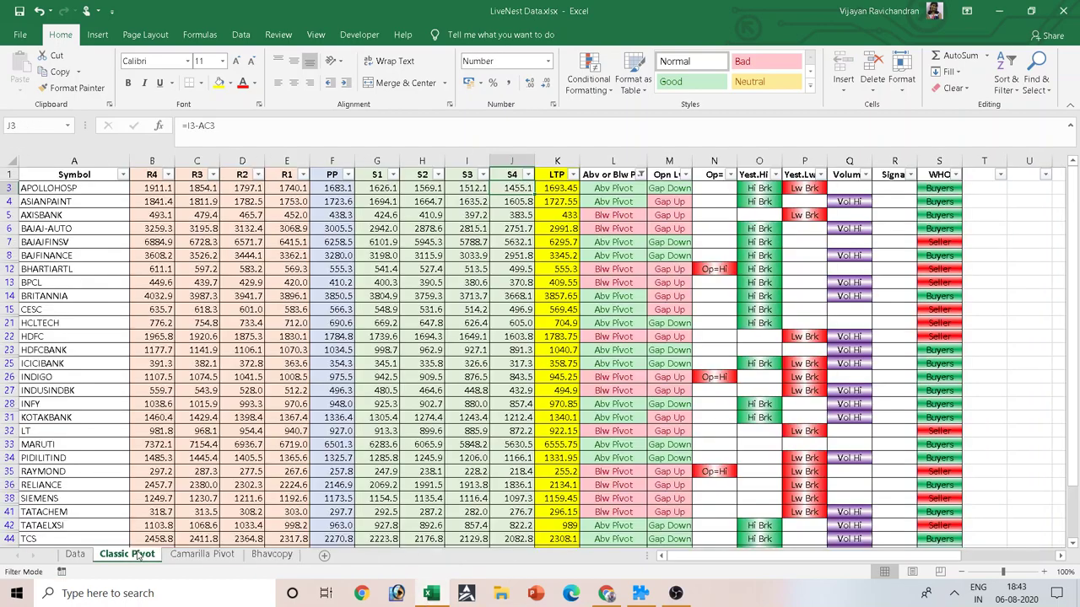
pyautogui.scroll(-8, 252, 478)
pyautogui.scroll(8, 252, 477)
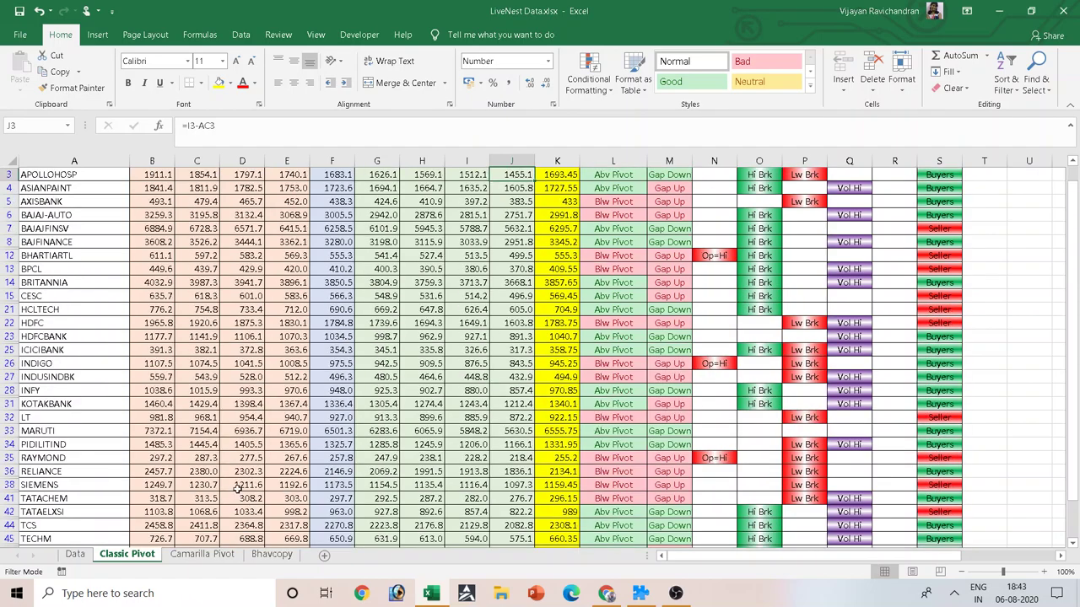
# Step: Scroll through the Data sheet's stock list
pyautogui.click(82, 554)
pyautogui.scroll(10, 292, 433)
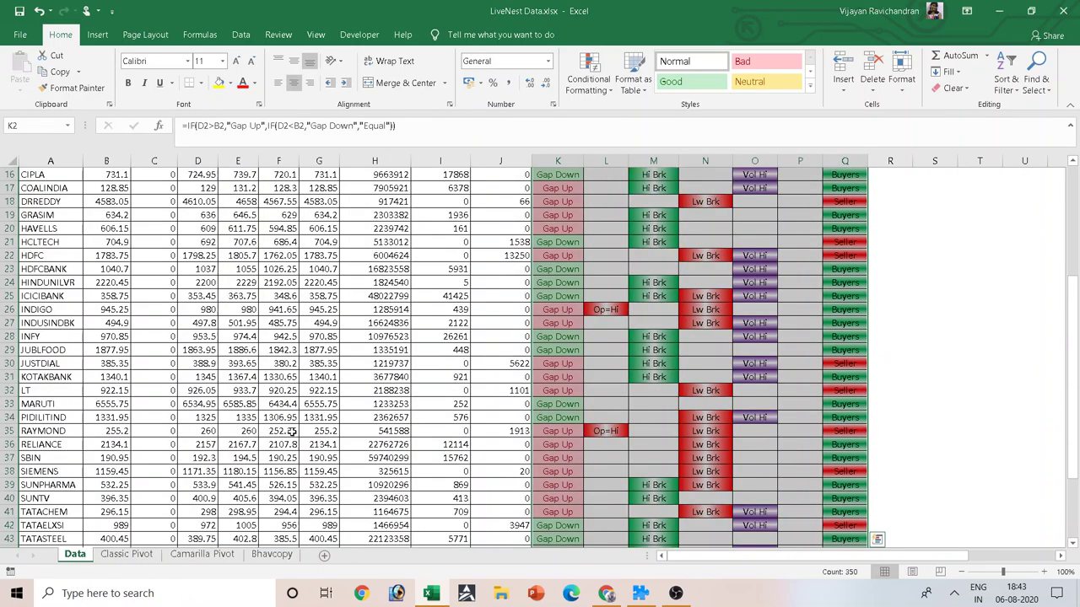
pyautogui.scroll(5, 292, 434)
pyautogui.click(1018, 286)
pyautogui.scroll(-7, 957, 315)
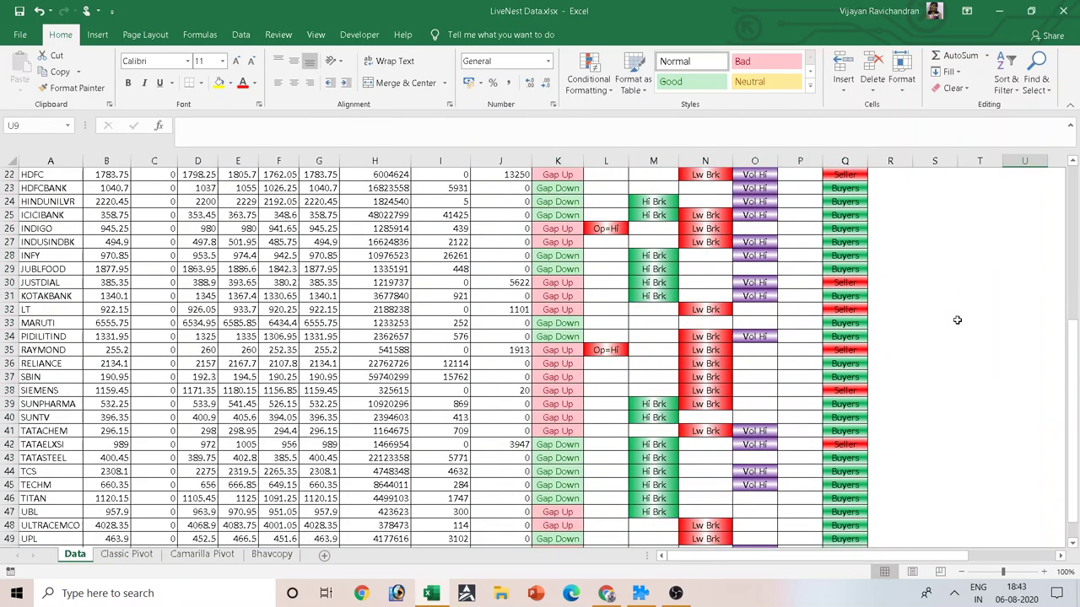
pyautogui.scroll(-1, 956, 315)
pyautogui.scroll(-3, 956, 316)
# Step: Recheck Classic Pivot, then open the Volume column filter on the Data sheet
pyautogui.click(125, 556)
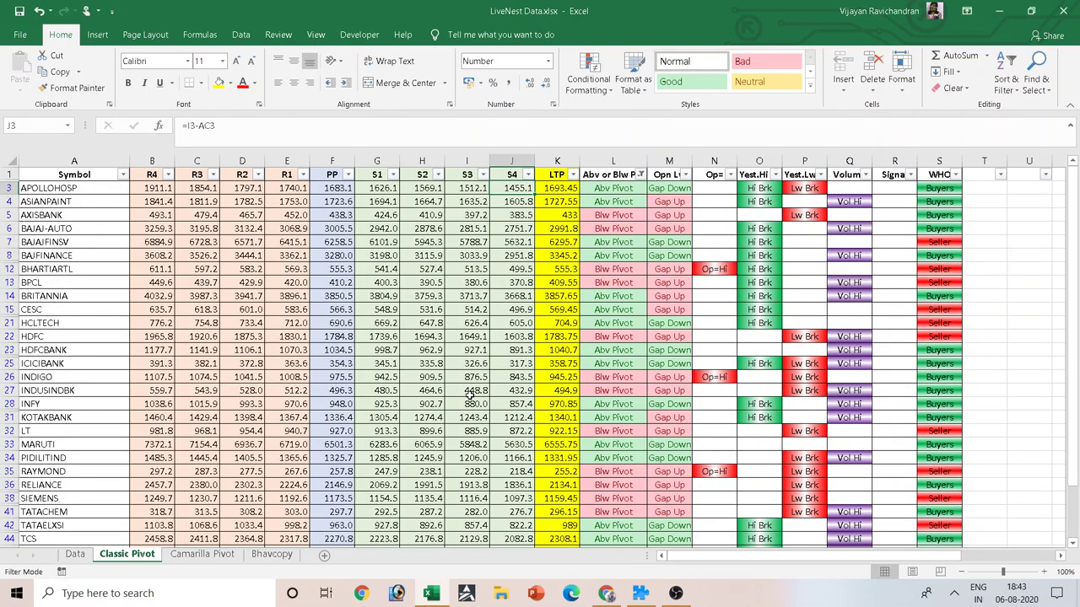
pyautogui.scroll(-3, 470, 393)
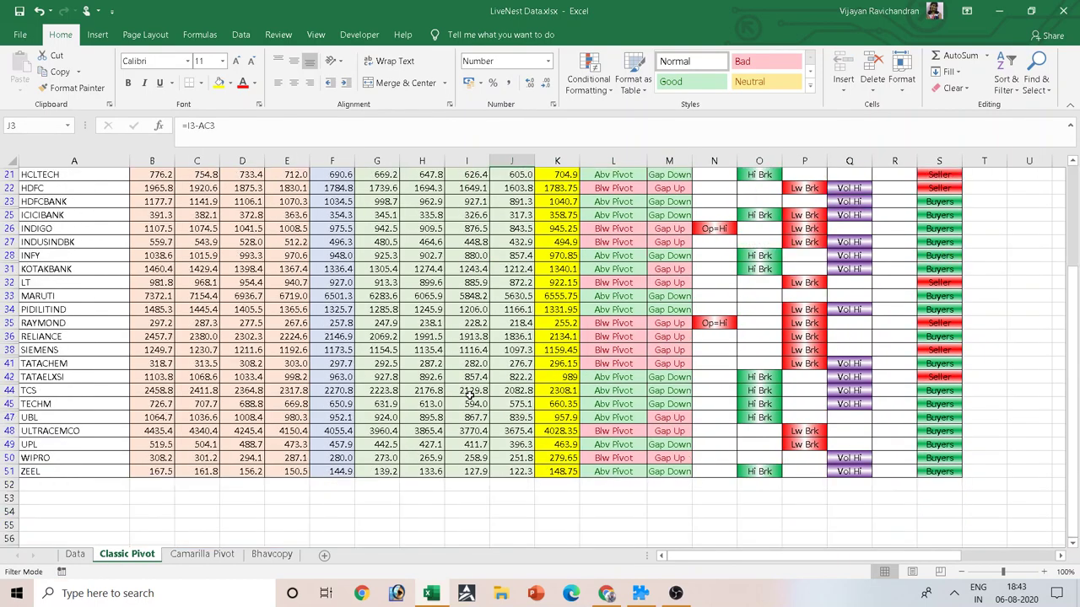
pyautogui.click(74, 554)
pyautogui.scroll(7, 699, 352)
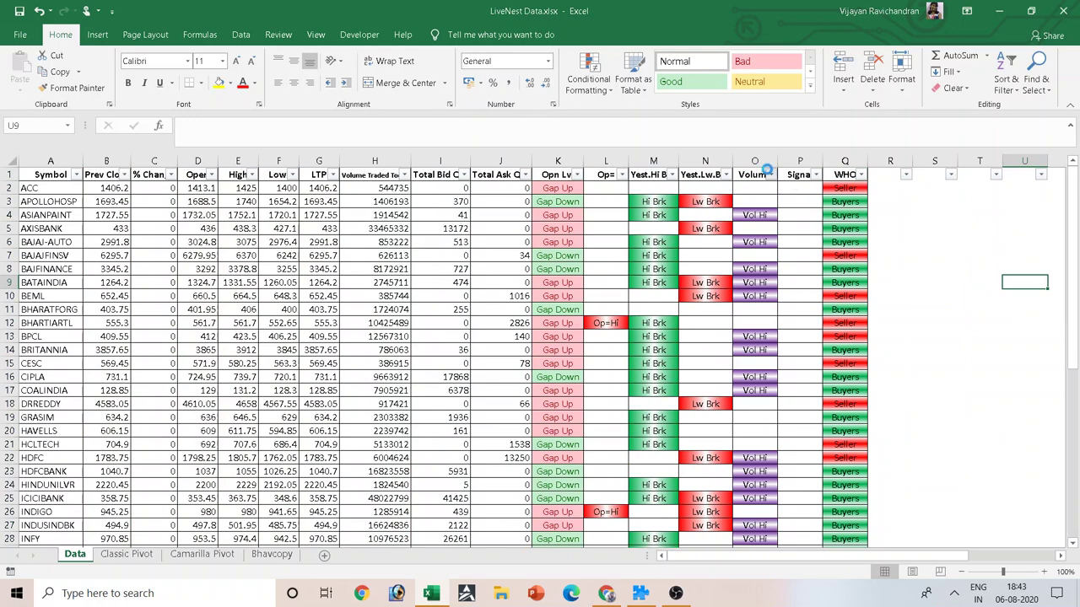
pyautogui.click(770, 174)
# Step: Filter the Volume column to show only Vol Hi rows
pyautogui.click(653, 330)
pyautogui.click(649, 343)
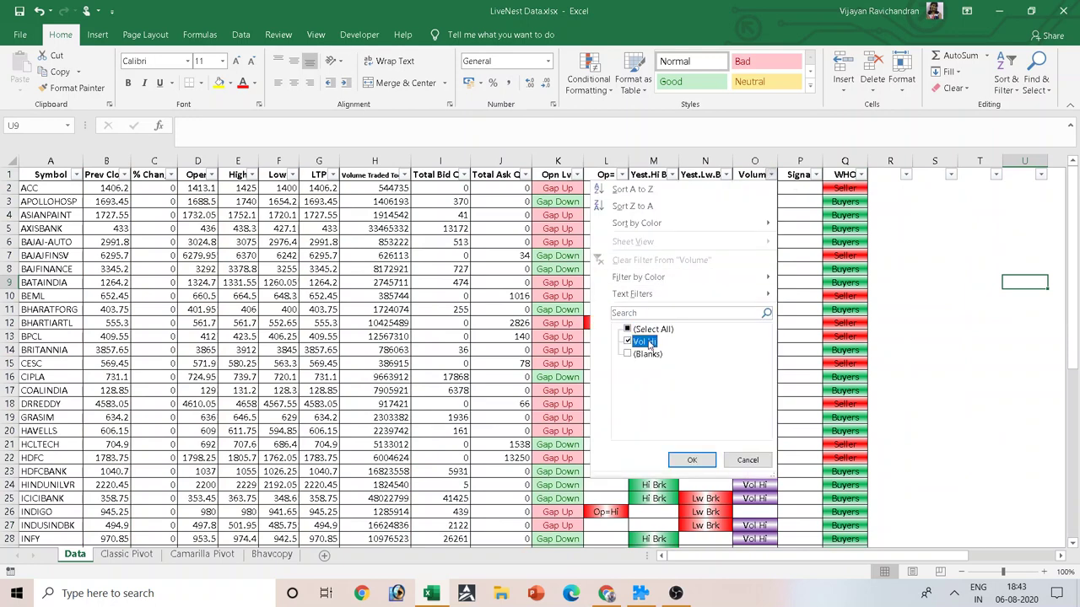
pyautogui.click(692, 458)
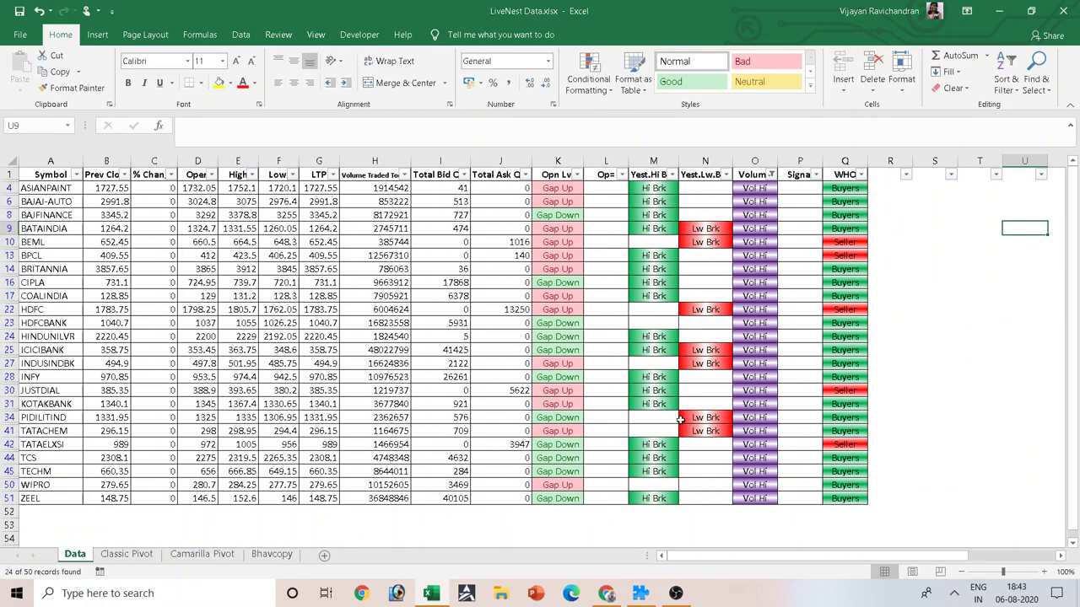
# Step: Inspect the Hi Brk, Vol Hi, Buyers/Seller and live Open/High RTD formulas for the first symbols
pyautogui.click(648, 191)
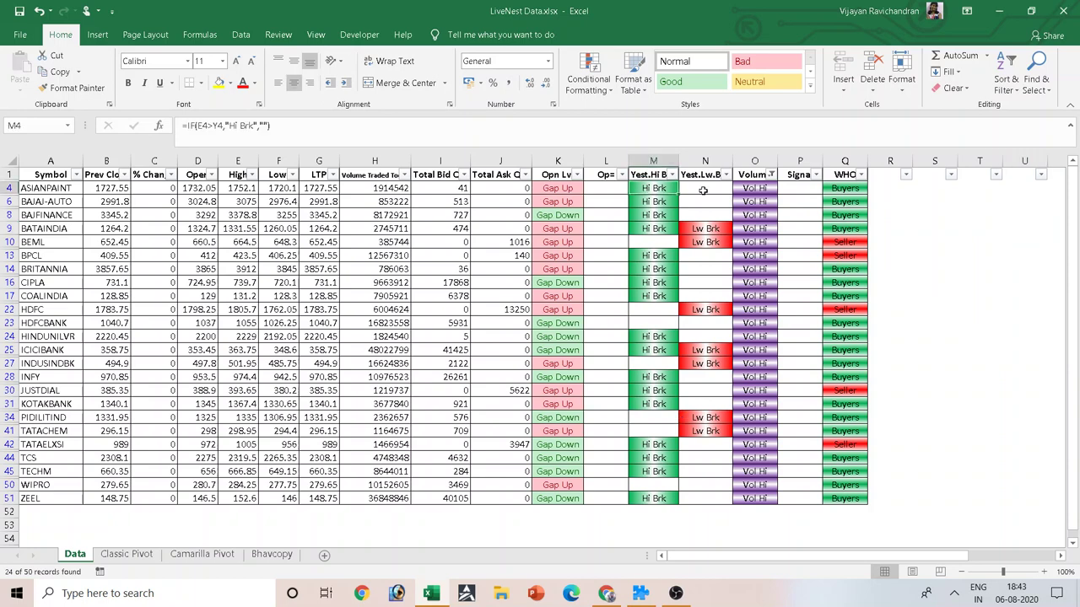
pyautogui.click(773, 188)
pyautogui.click(848, 191)
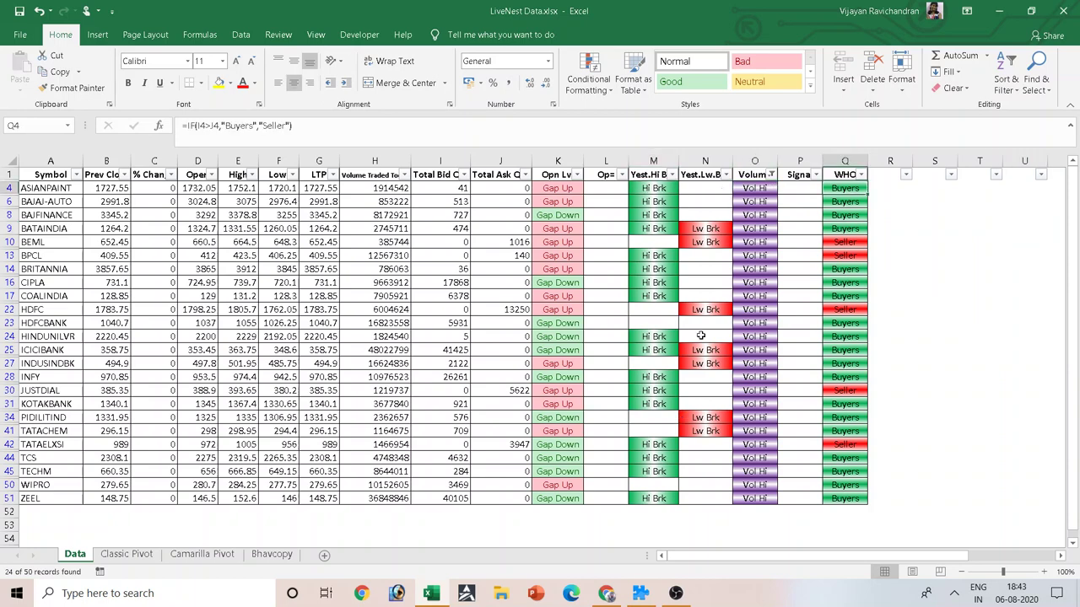
pyautogui.click(189, 192)
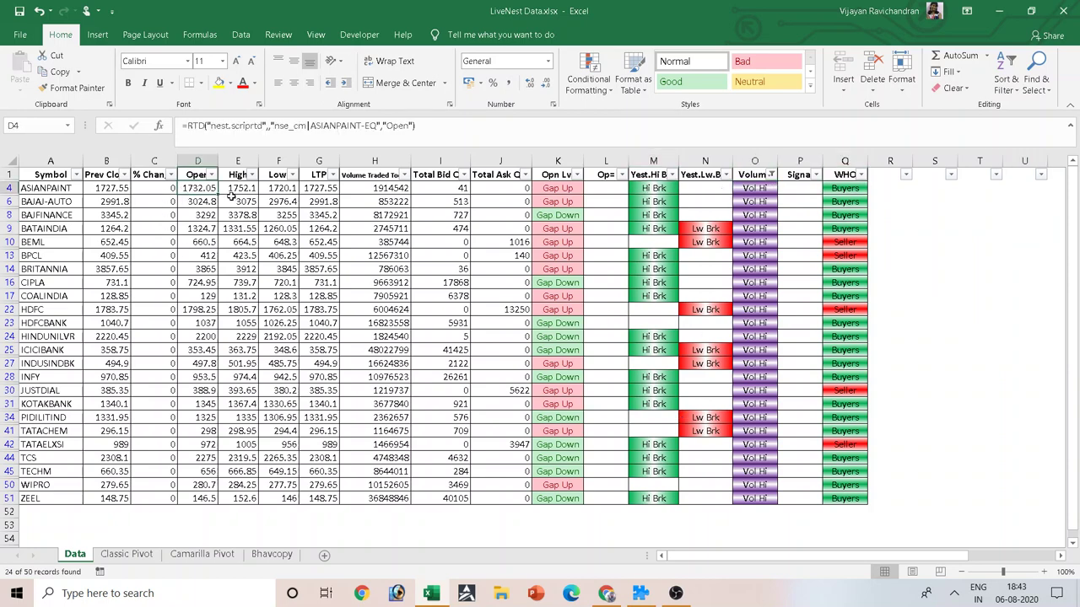
pyautogui.click(236, 190)
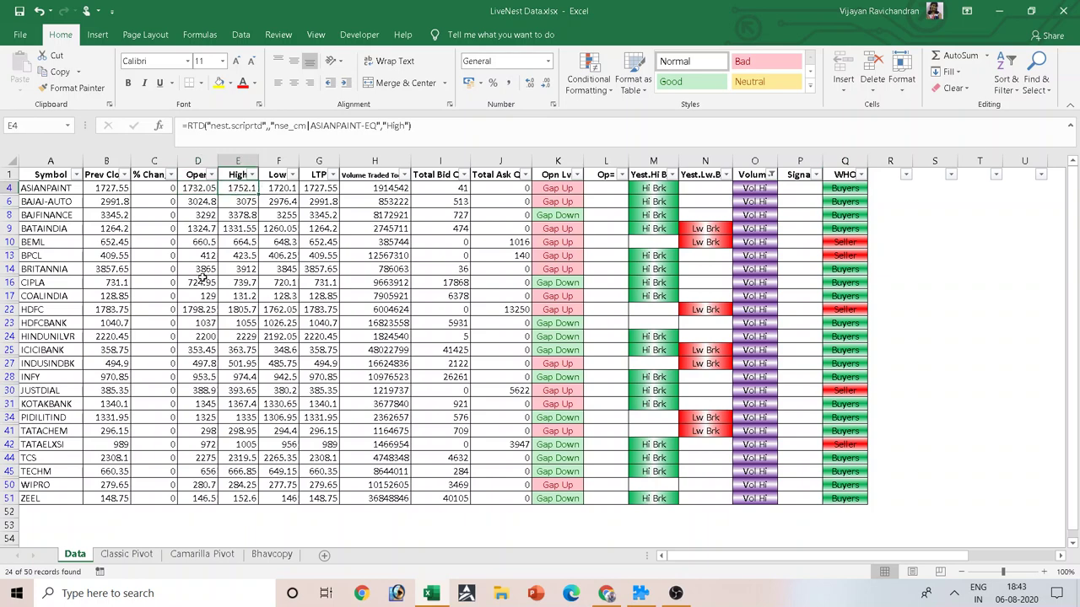
pyautogui.click(202, 201)
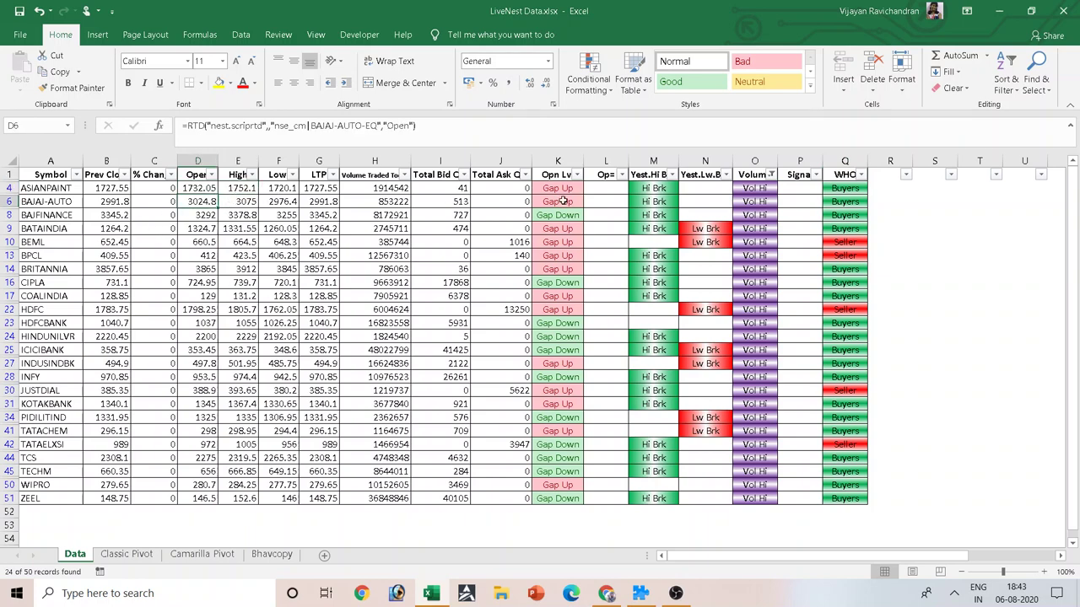
pyautogui.click(230, 203)
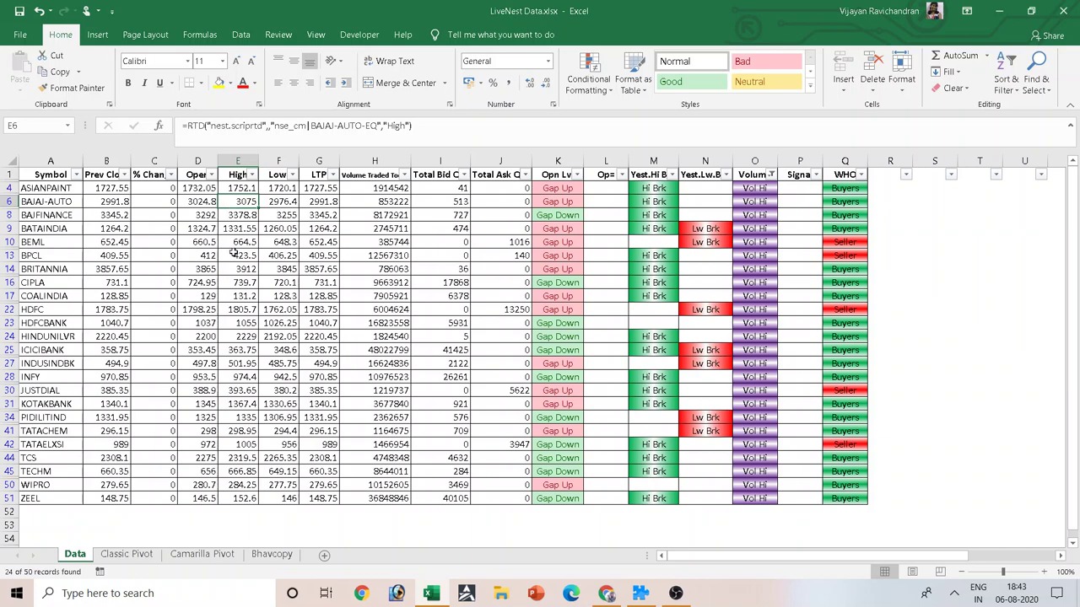
pyautogui.click(208, 214)
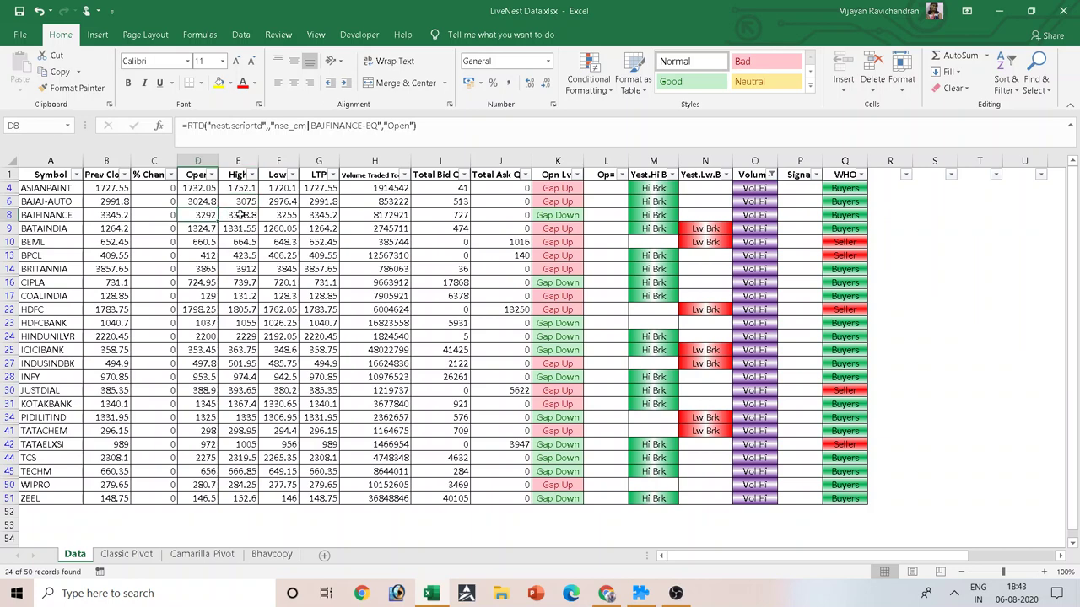
pyautogui.click(240, 215)
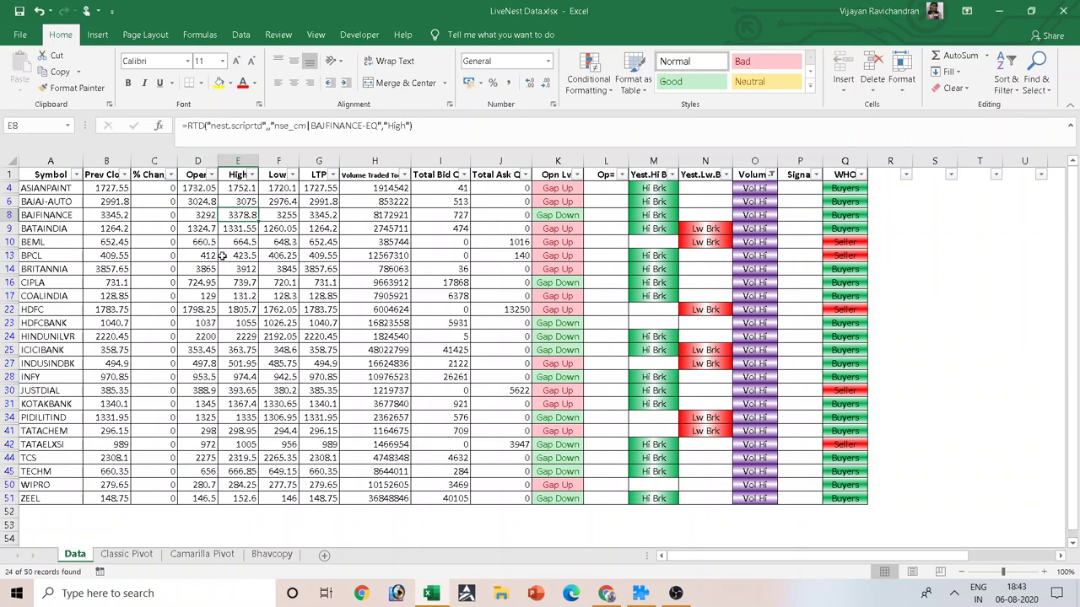
pyautogui.click(213, 231)
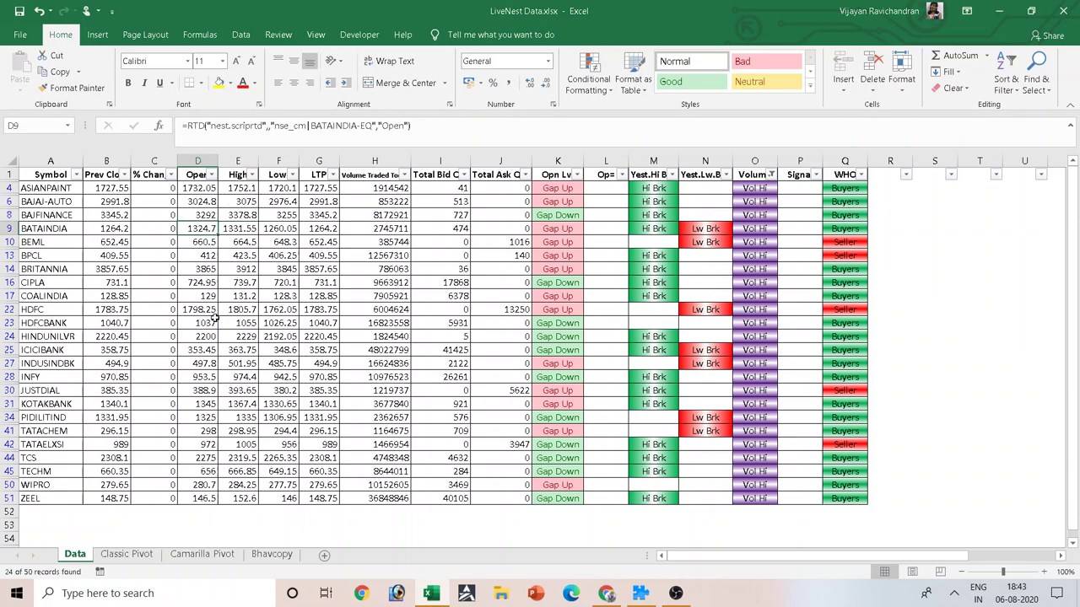
# Step: Inspect price and signal formulas for BEML, HDFC, JUSTDIAL, TATACHEM, TATAELXSI and ASIANPAINT
pyautogui.click(852, 245)
pyautogui.click(206, 242)
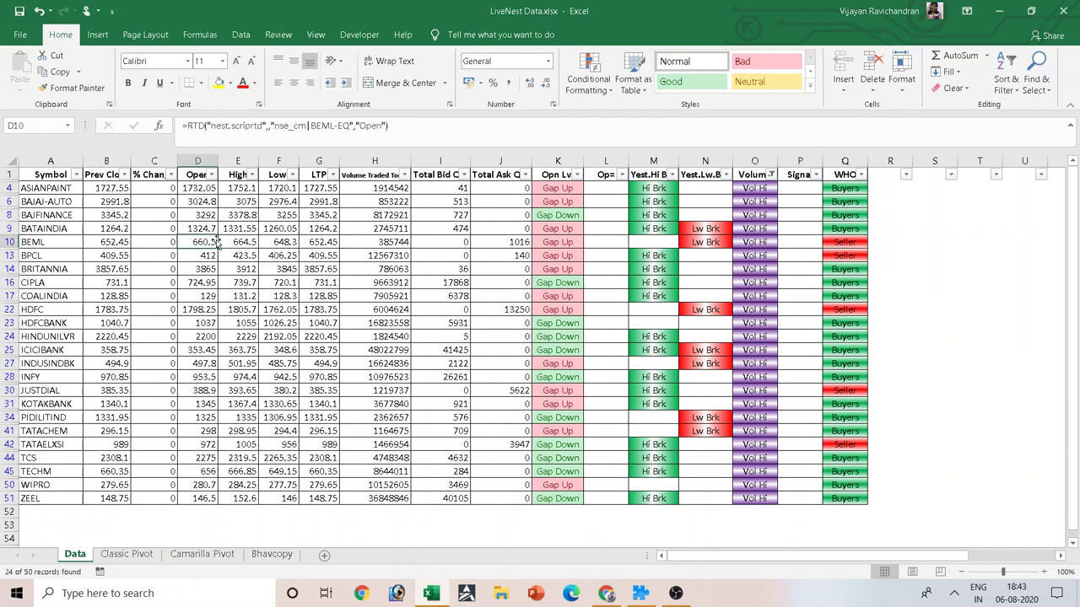
pyautogui.click(246, 242)
pyautogui.click(289, 241)
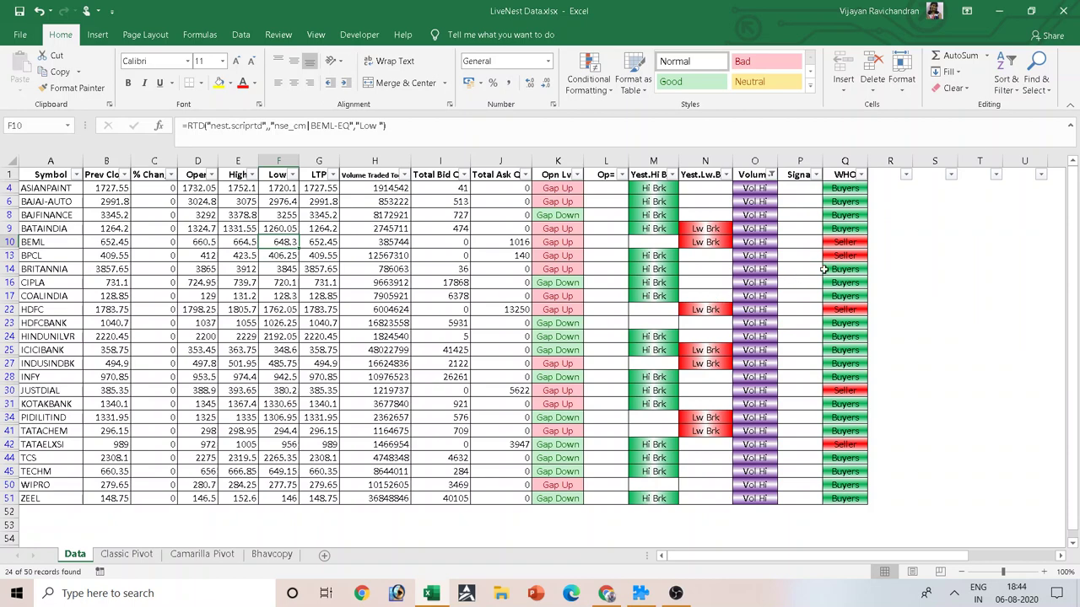
pyautogui.click(708, 311)
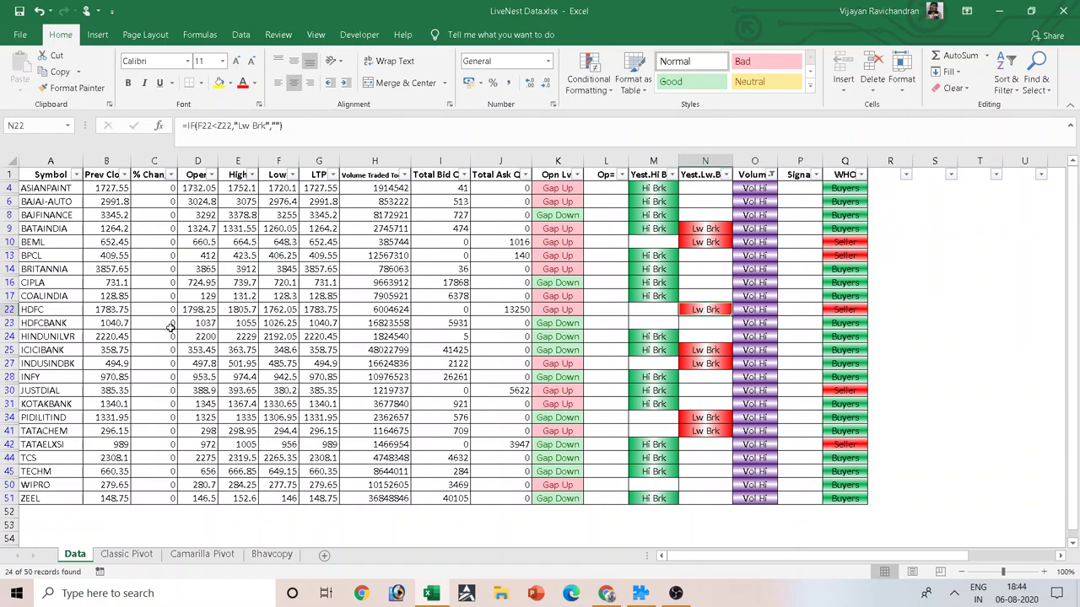
pyautogui.click(206, 310)
pyautogui.click(234, 310)
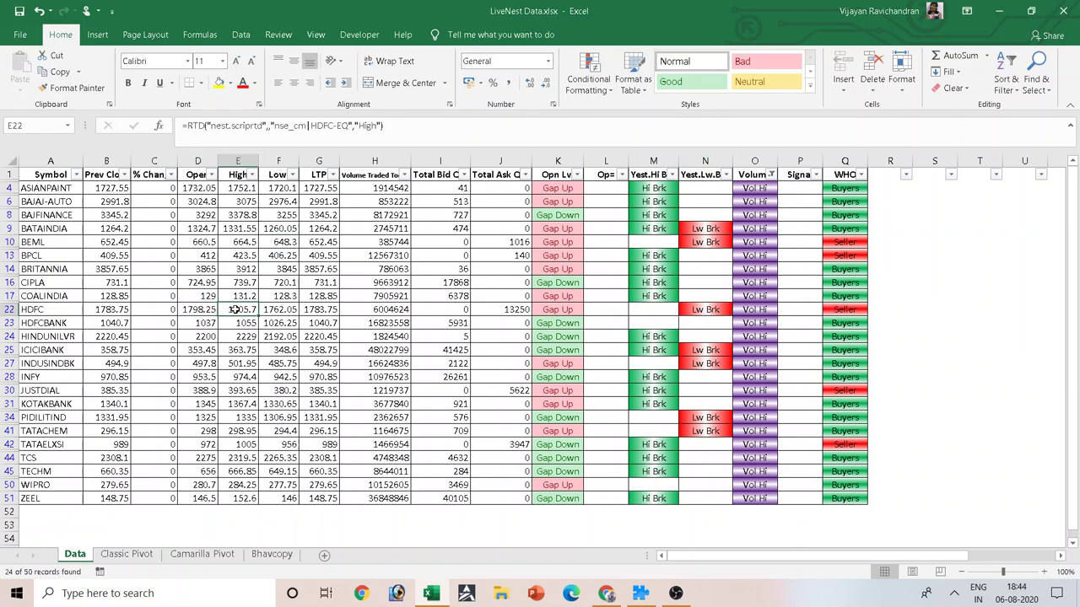
pyautogui.click(284, 309)
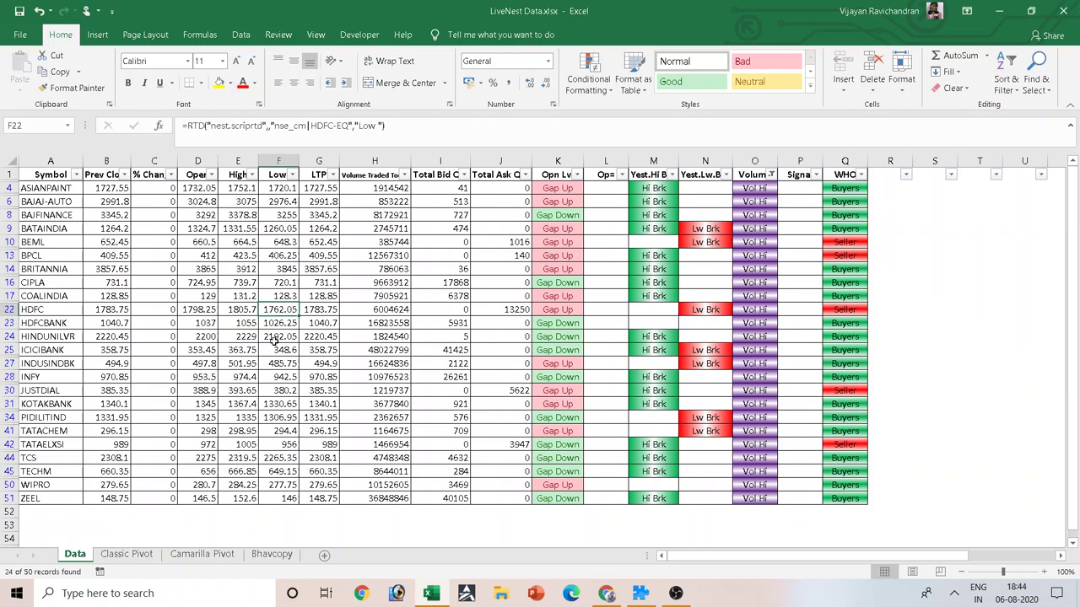
pyautogui.click(852, 390)
pyautogui.click(722, 434)
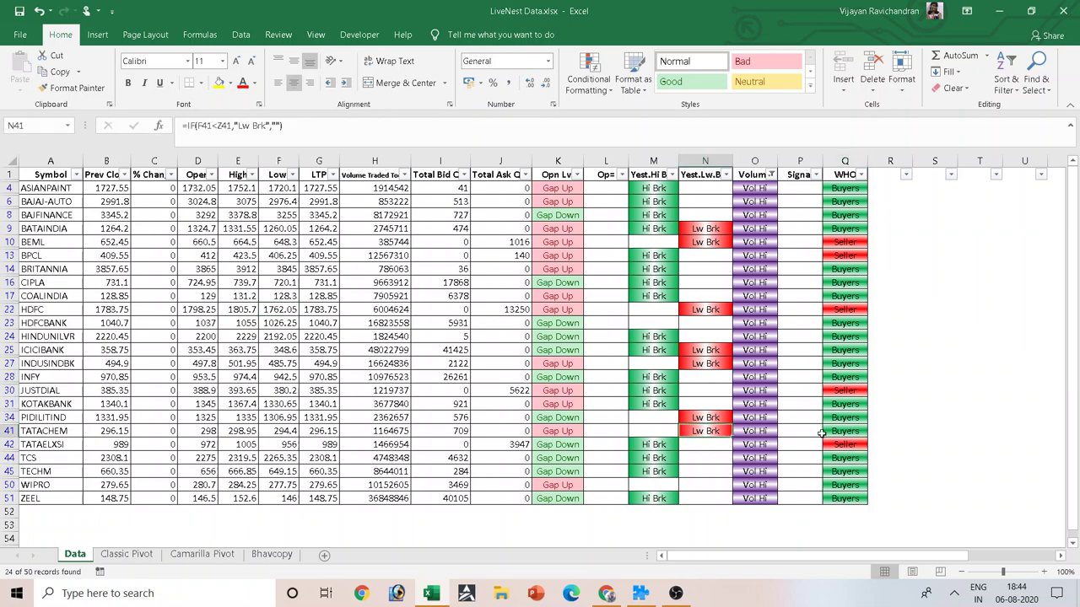
pyautogui.click(852, 445)
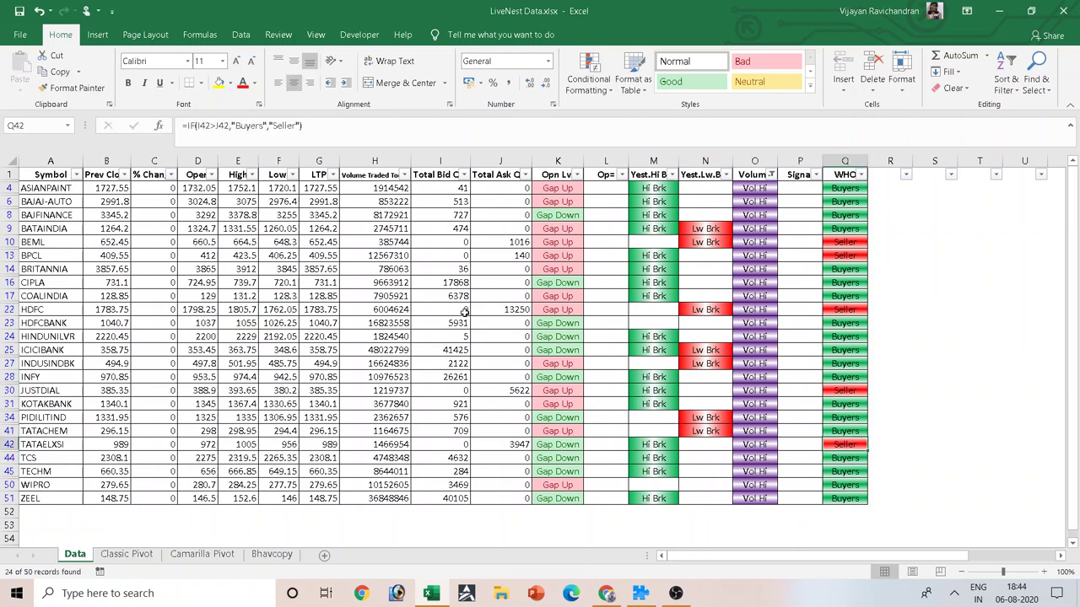
pyautogui.click(770, 186)
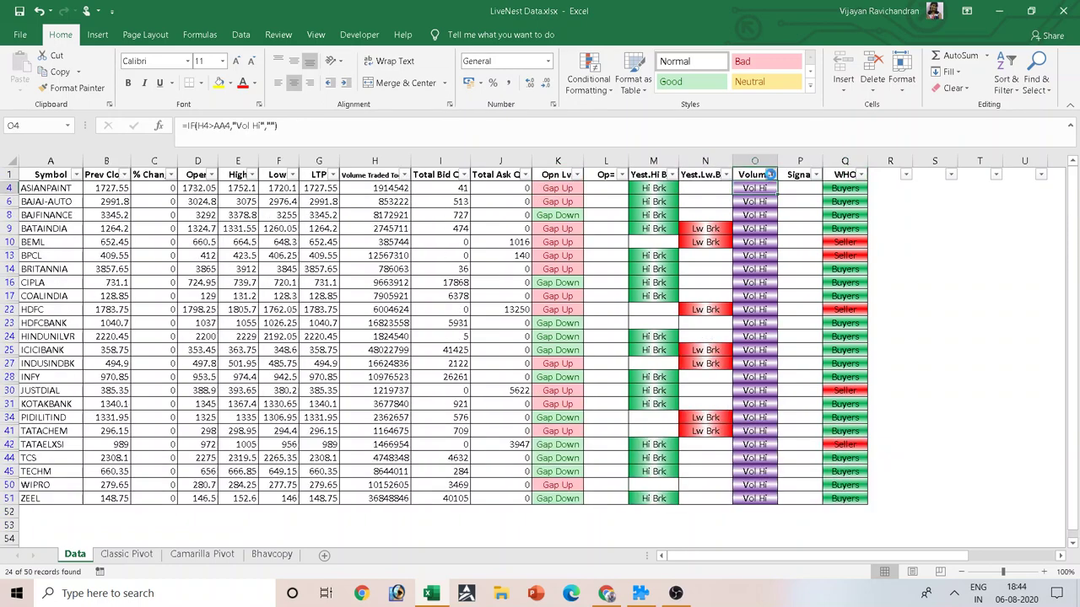
# Step: Clear the Volume filter with (Select All) so every stock shows
pyautogui.click(769, 174)
pyautogui.click(634, 400)
pyautogui.click(675, 457)
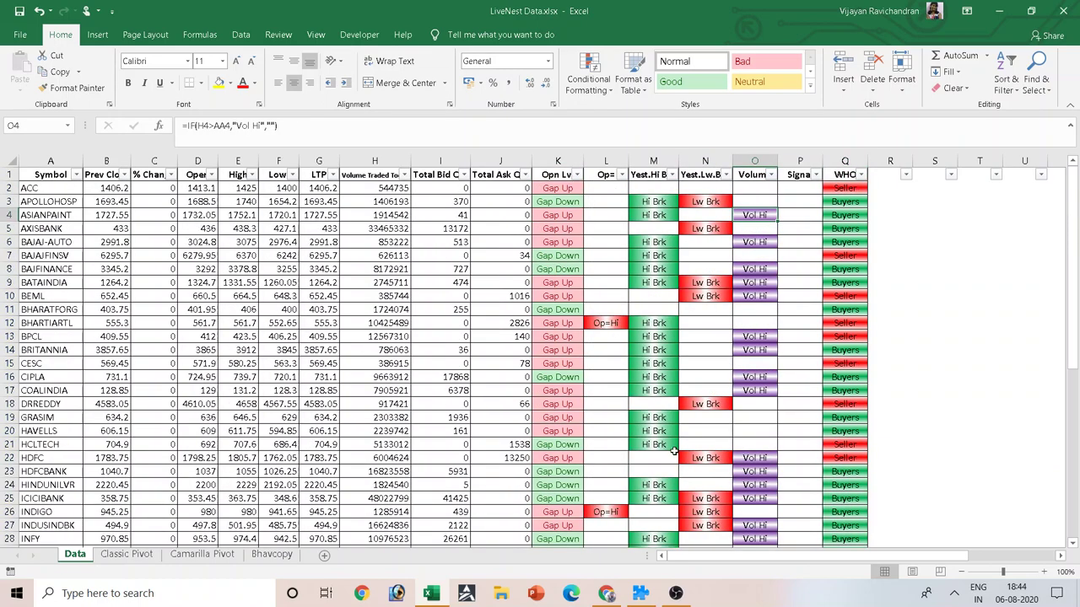
# Step: On the Classic Pivot sheet, select the header row from Symbol (A1) to WHO (S1)
pyautogui.scroll(-7, 363, 287)
pyautogui.scroll(7, 369, 299)
pyautogui.click(135, 555)
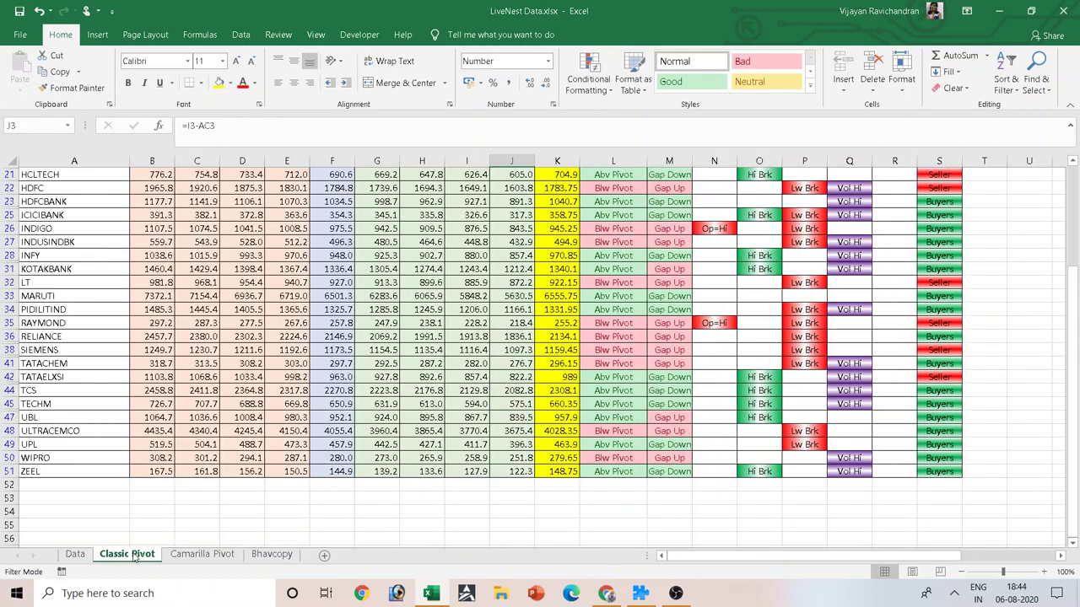
pyautogui.scroll(4, 625, 270)
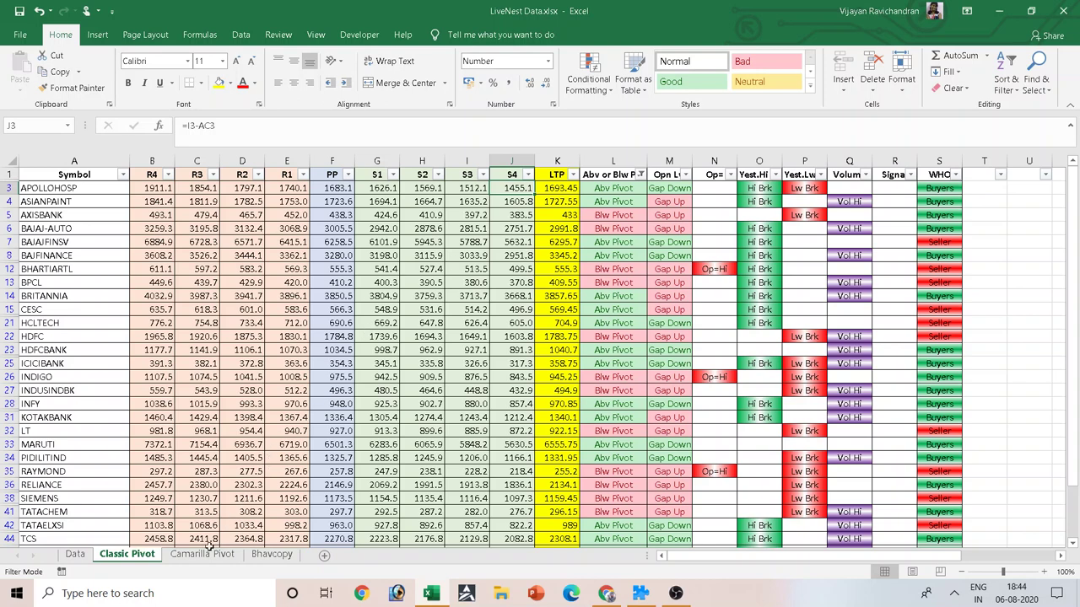
pyautogui.click(203, 555)
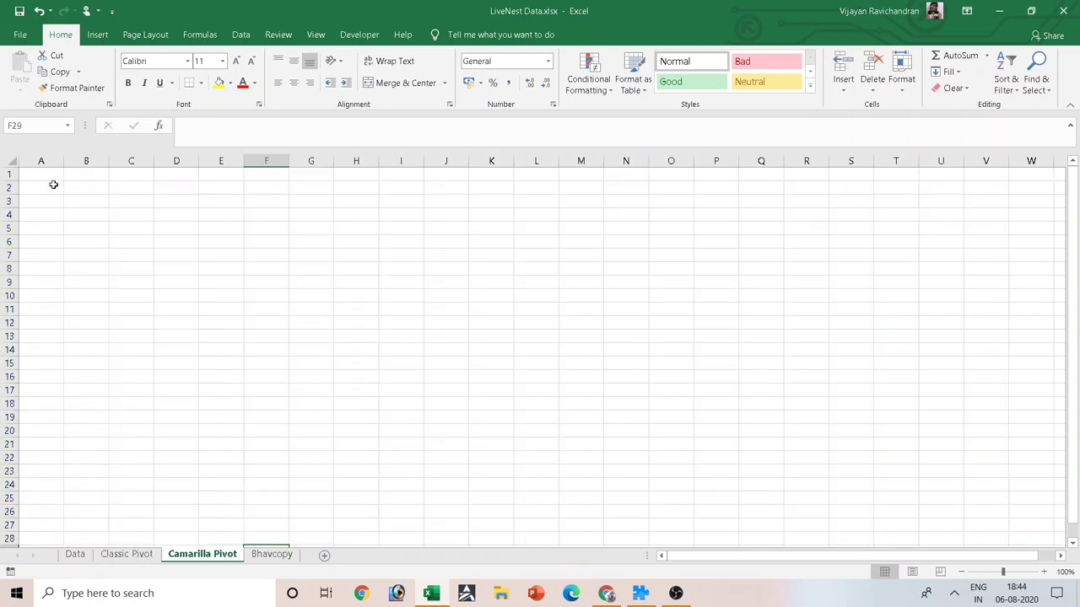
pyautogui.click(130, 552)
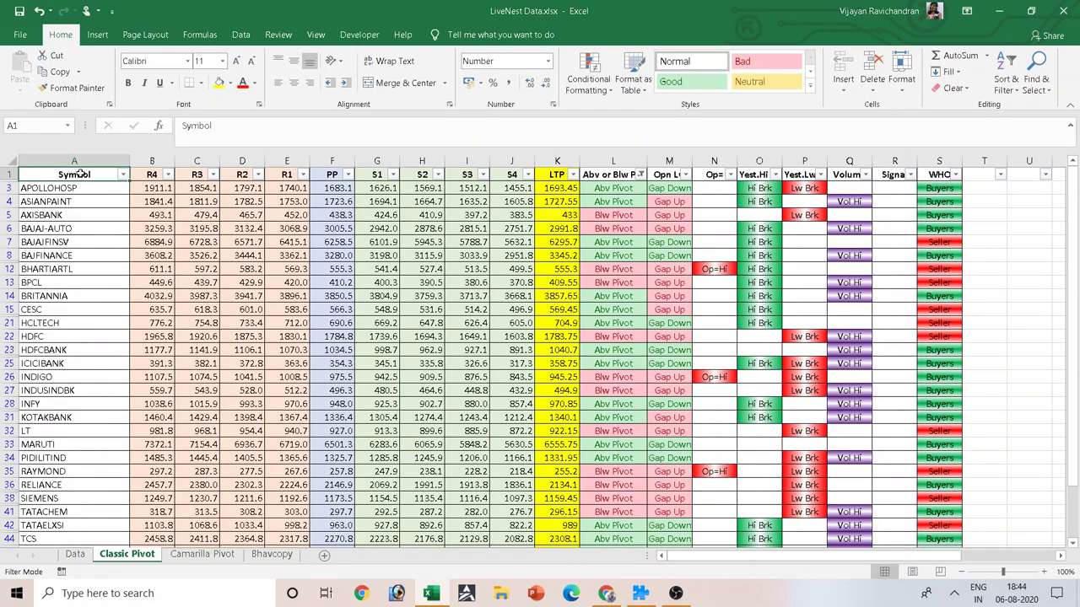
pyautogui.moveTo(77, 173); pyautogui.dragTo(963, 167)
# Step: Copy the Symbol-to-WHO headers and paste them into Camarilla Pivot cell A1
pyautogui.moveTo(955, 169); pyautogui.dragTo(955, 169)
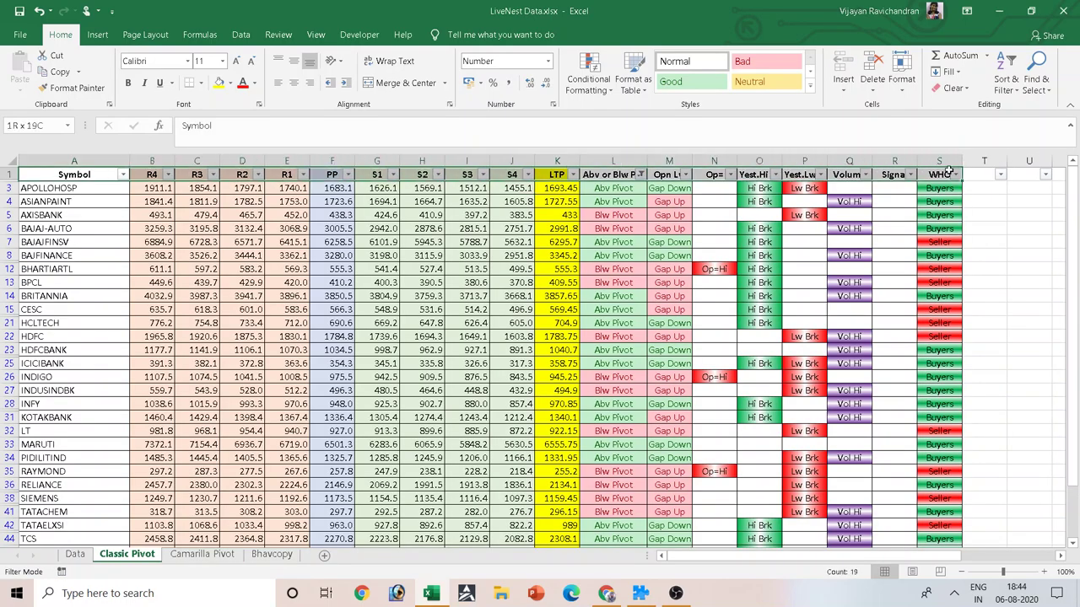
pyautogui.hotkey('ctrl', 'c')
pyautogui.click(189, 557)
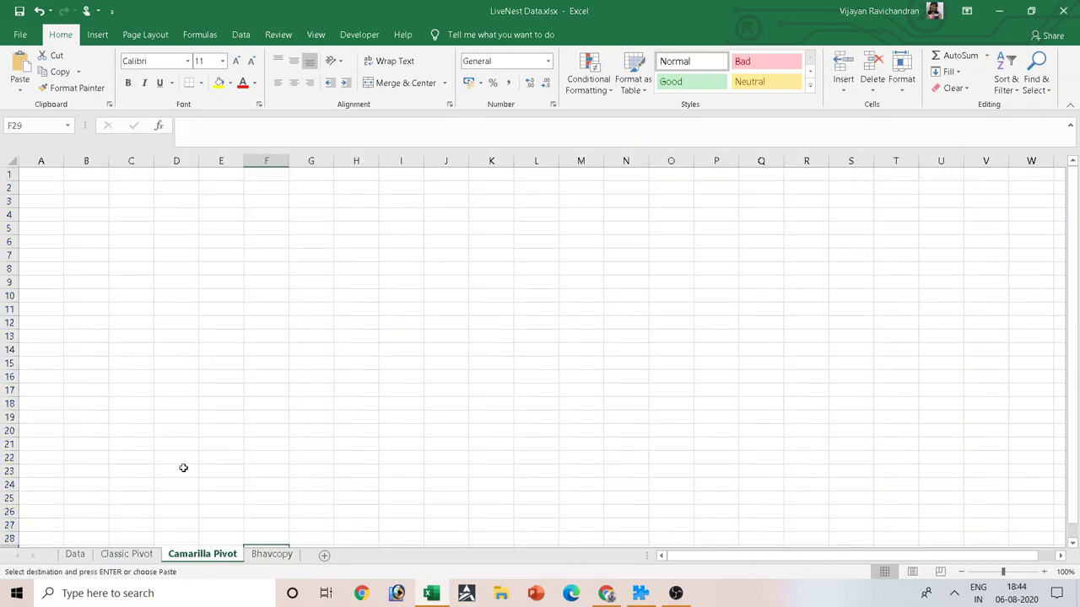
pyautogui.click(43, 176)
pyautogui.hotkey('ctrl', 'v')
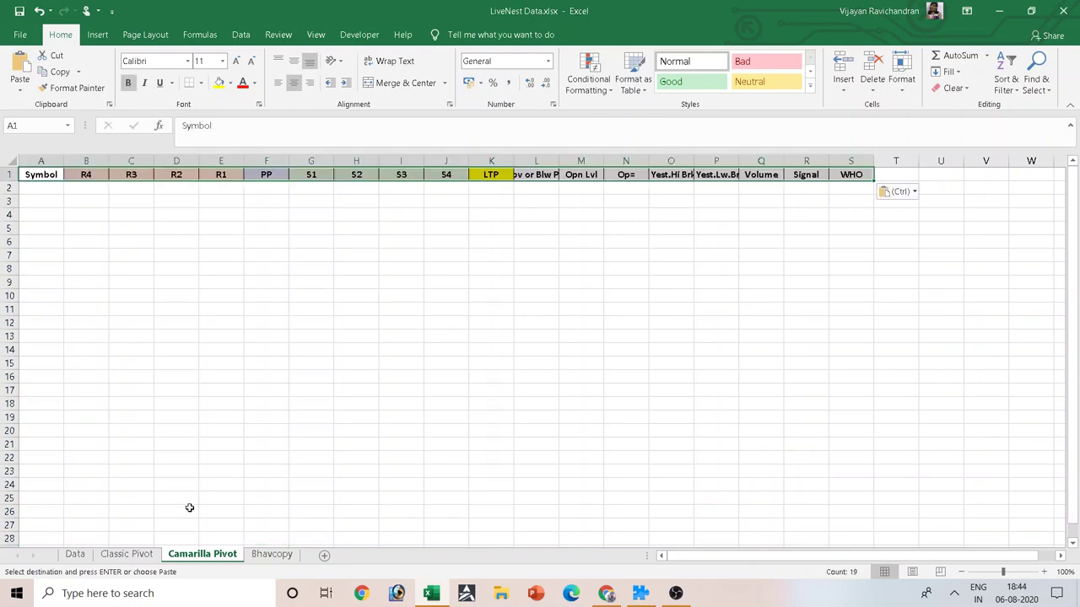
# Step: Copy the symbol list from APOLLOHOSP down and paste it into Camarilla Pivot A2
pyautogui.click(127, 555)
pyautogui.click(38, 186)
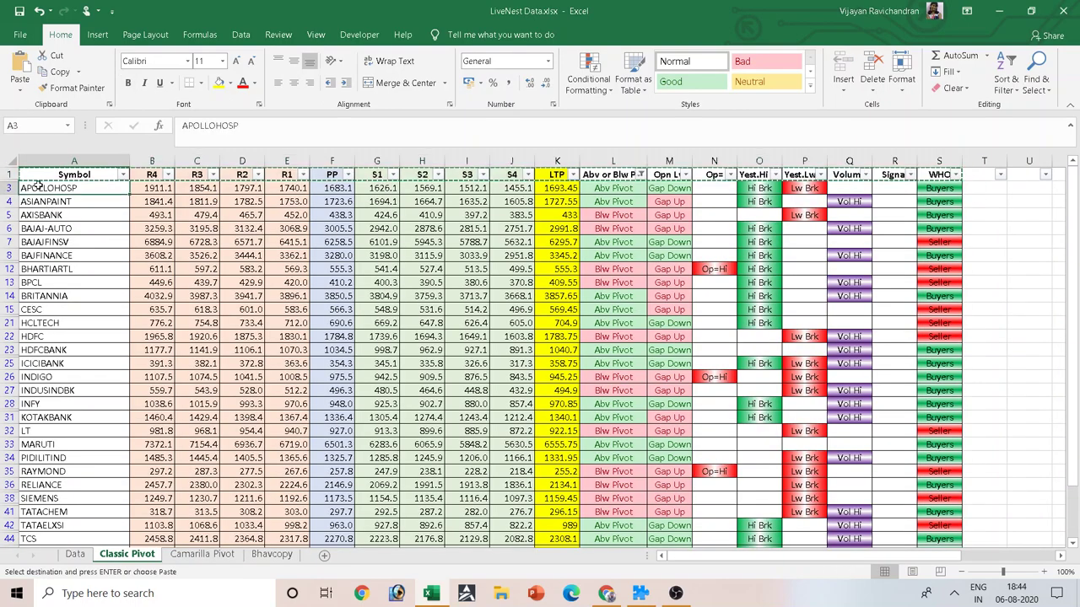
pyautogui.hotkey('ctrl', 'shift', 'Down')
pyautogui.hotkey('ctrl', 'c')
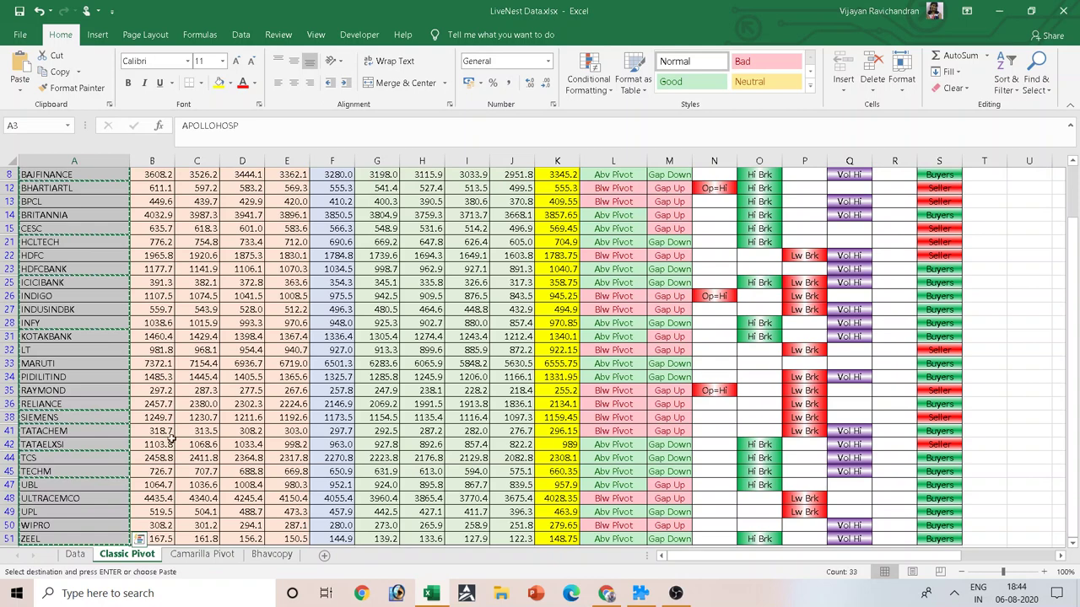
pyautogui.click(202, 554)
pyautogui.click(55, 190)
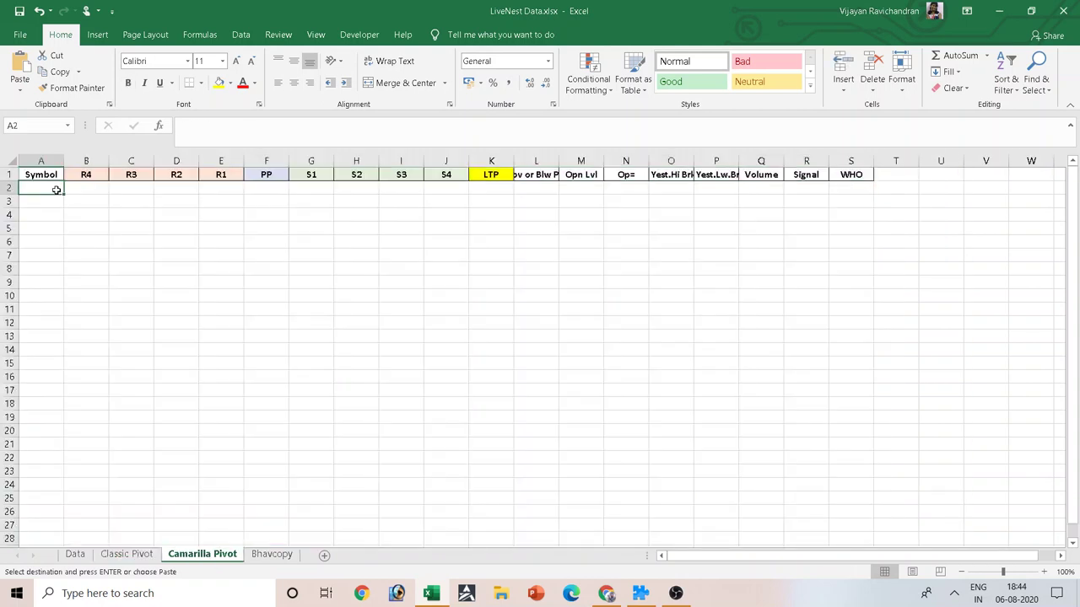
pyautogui.hotkey('ctrl', 'v')
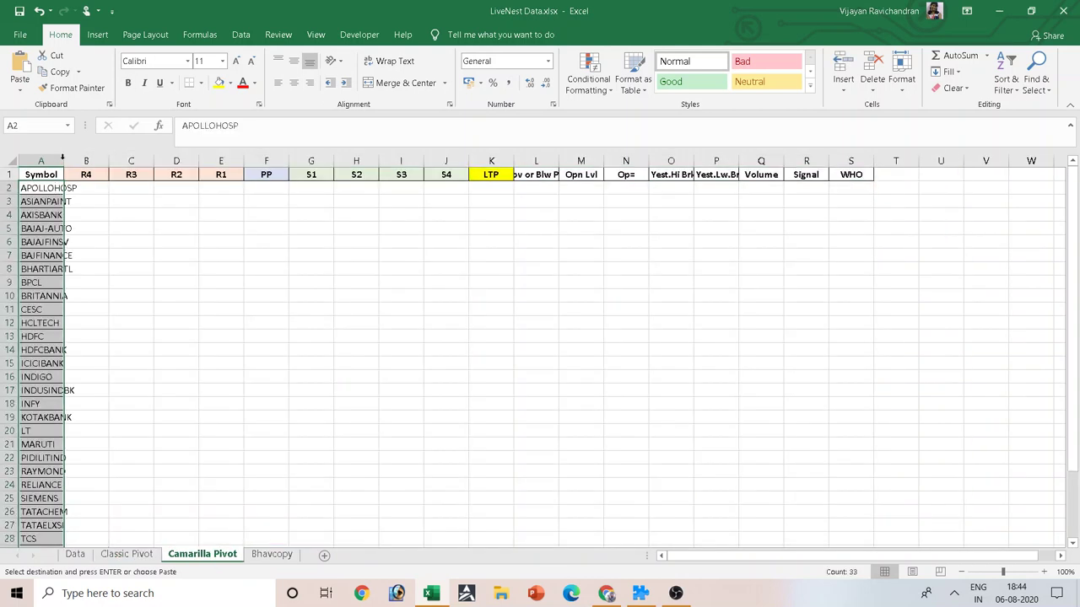
# Step: Autofit columns A and L, check NEST Trader, and return to Classic Pivot
pyautogui.doubleClick(63, 161)
pyautogui.click(334, 279)
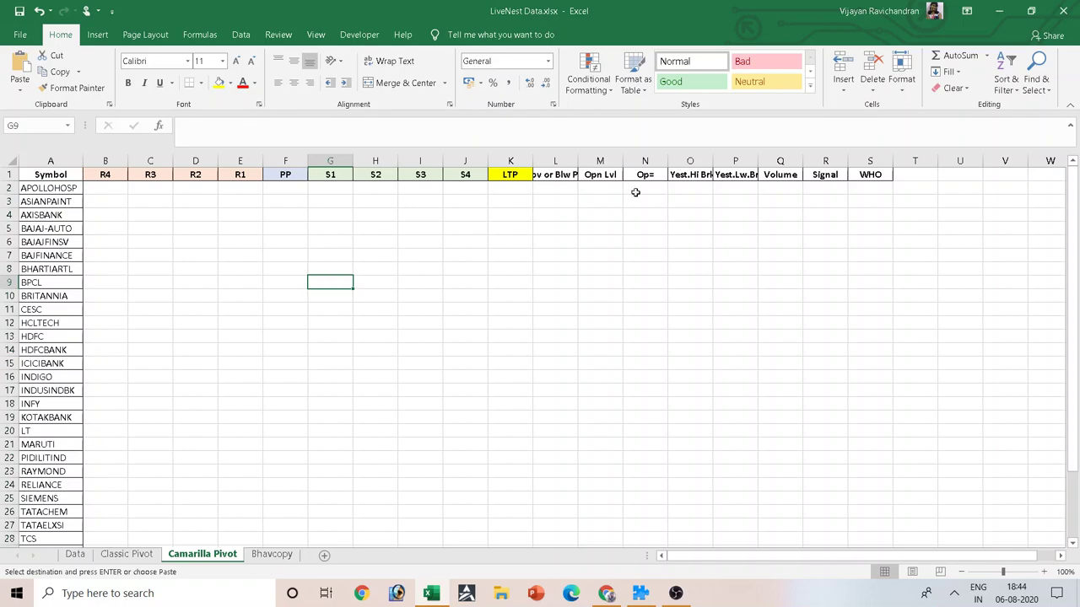
pyautogui.doubleClick(577, 159)
pyautogui.hotkey('alt', 'Tab')
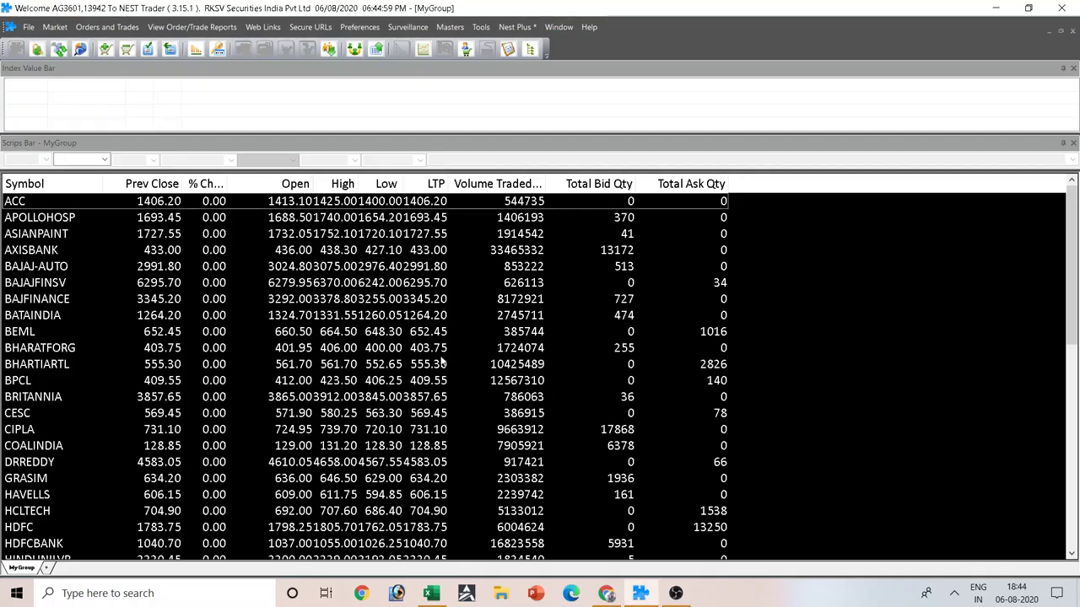
pyautogui.hotkey('alt', 'Tab')
pyautogui.click(128, 555)
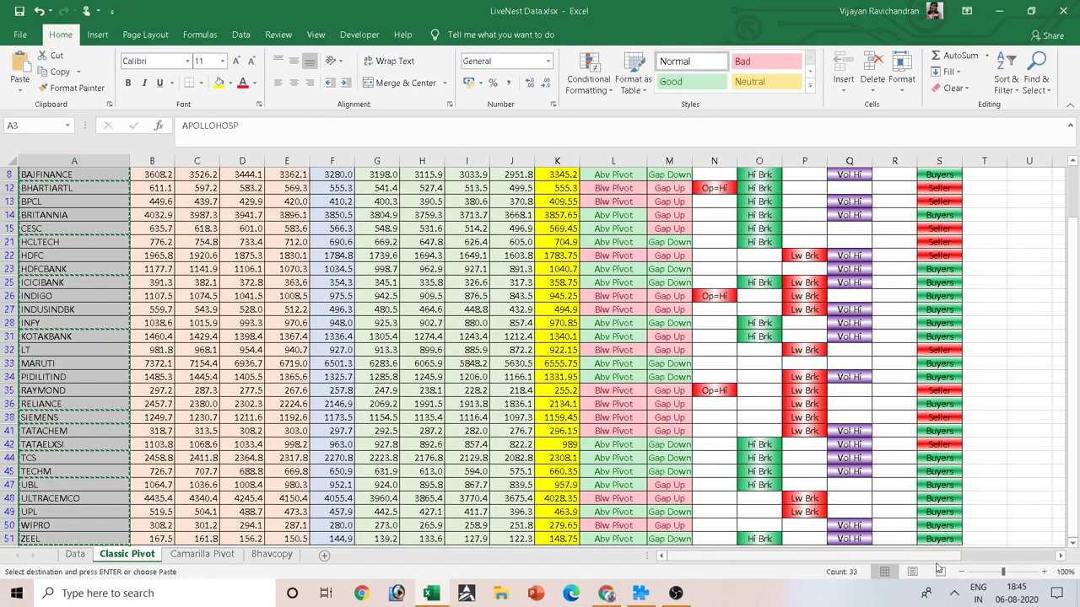
# Step: Copy the Today Hi to Range column block from Classic Pivot
pyautogui.hscroll(4, 917, 557)
pyautogui.scroll(2, 826, 212)
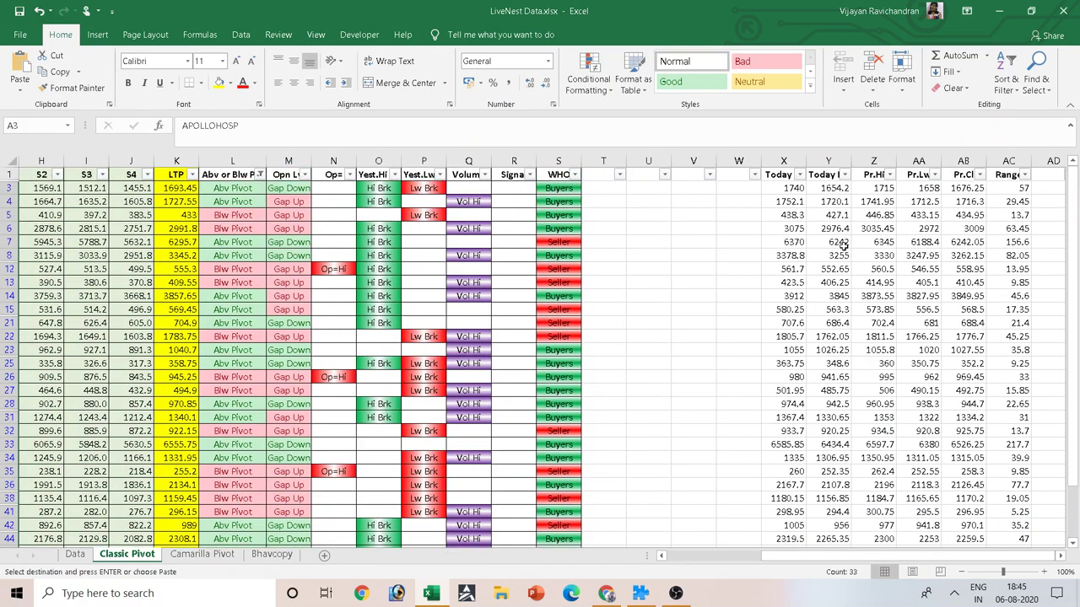
pyautogui.click(789, 179)
pyautogui.hotkey('shift', 'Right')
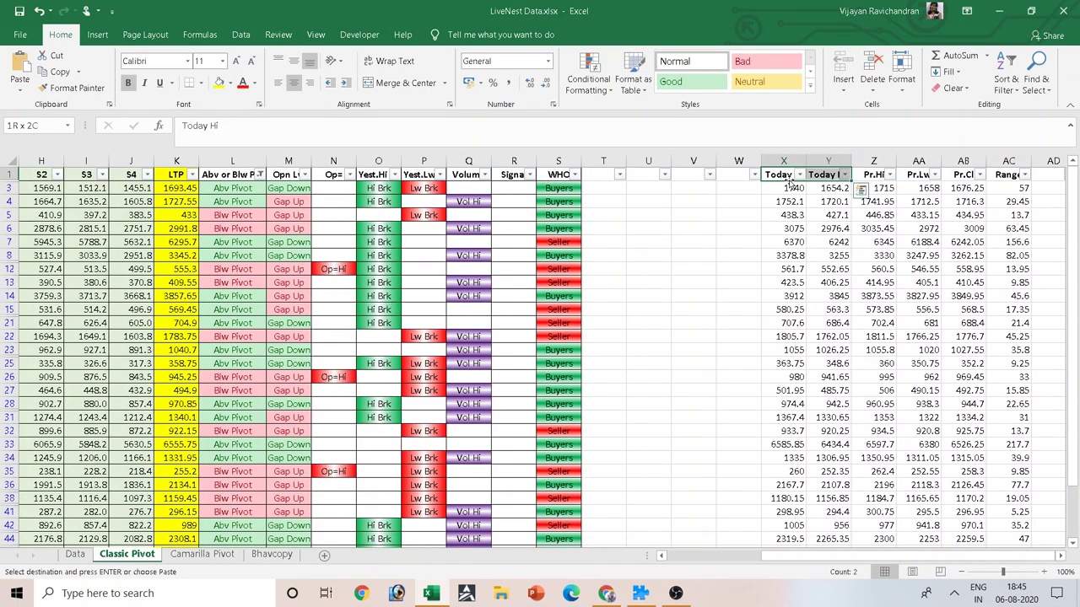
pyautogui.hotkey('shift', 'Right')
pyautogui.hotkey('shift', 'Right')
pyautogui.hotkey('shift', 'Right')
pyautogui.hotkey('shift', 'Right')
pyautogui.hotkey('shift', 'Right')
pyautogui.hotkey('shift', 'Left')
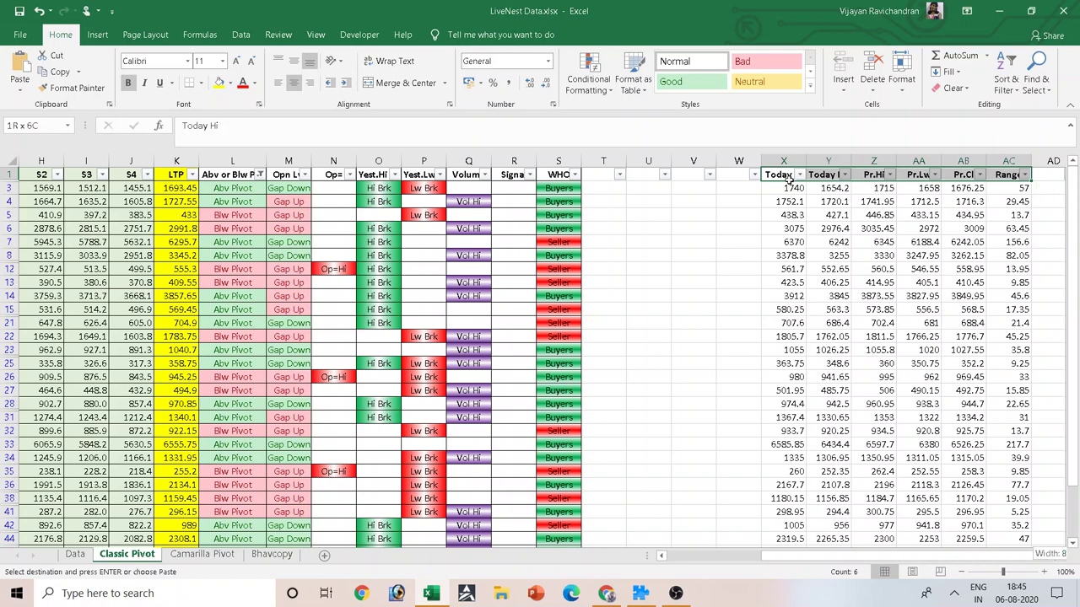
pyautogui.hotkey('ctrl', 'shift', 'Down')
pyautogui.hotkey('ctrl', 'c')
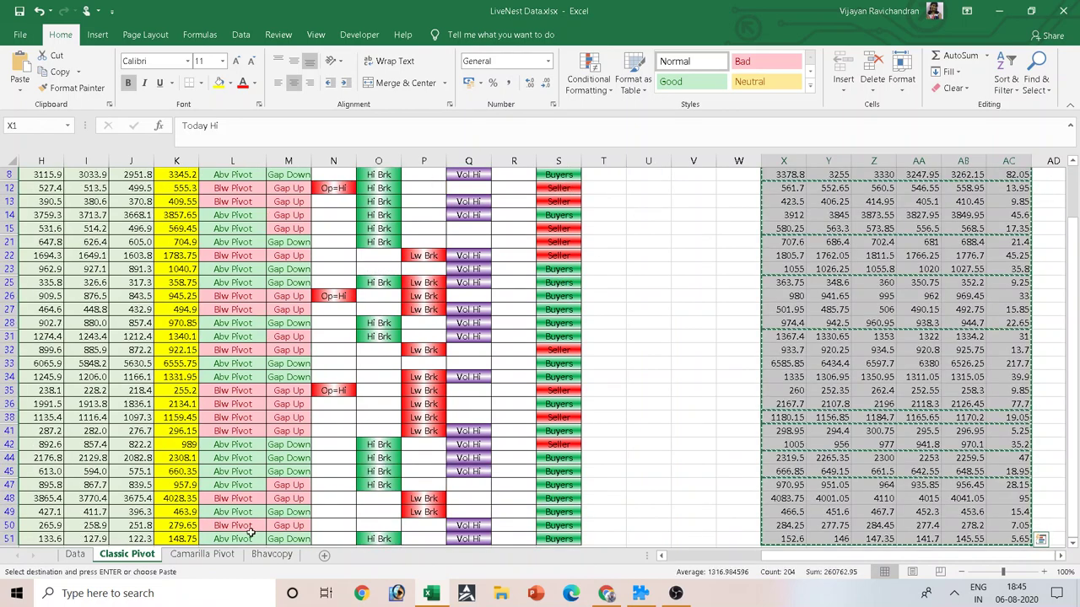
# Step: Paste the price block at Camarilla Pivot X1 and check the pasted Today Hi/Lw values
pyautogui.click(235, 554)
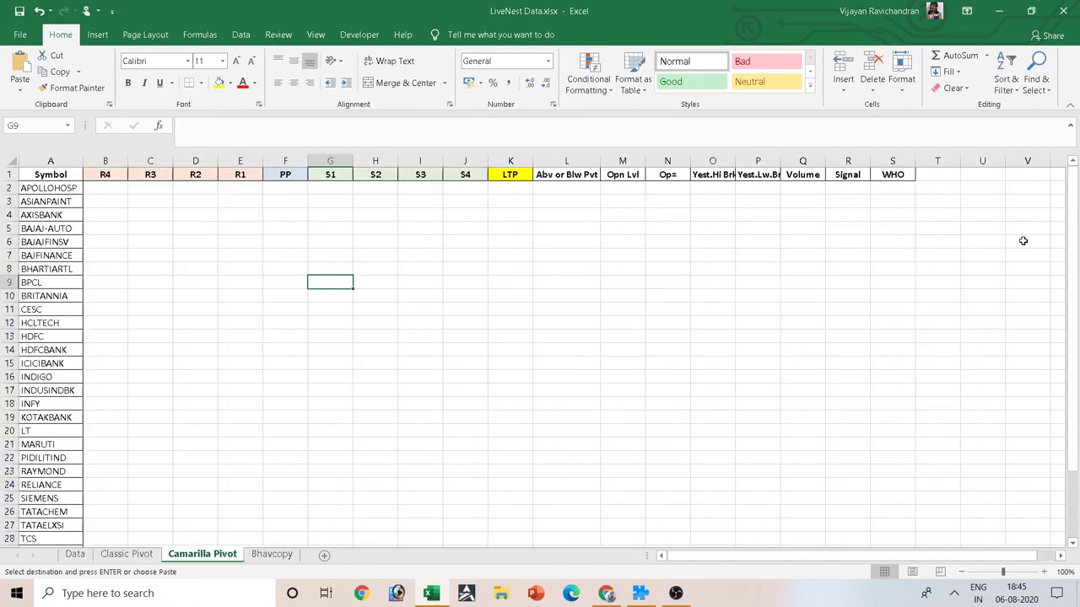
pyautogui.click(1060, 555)
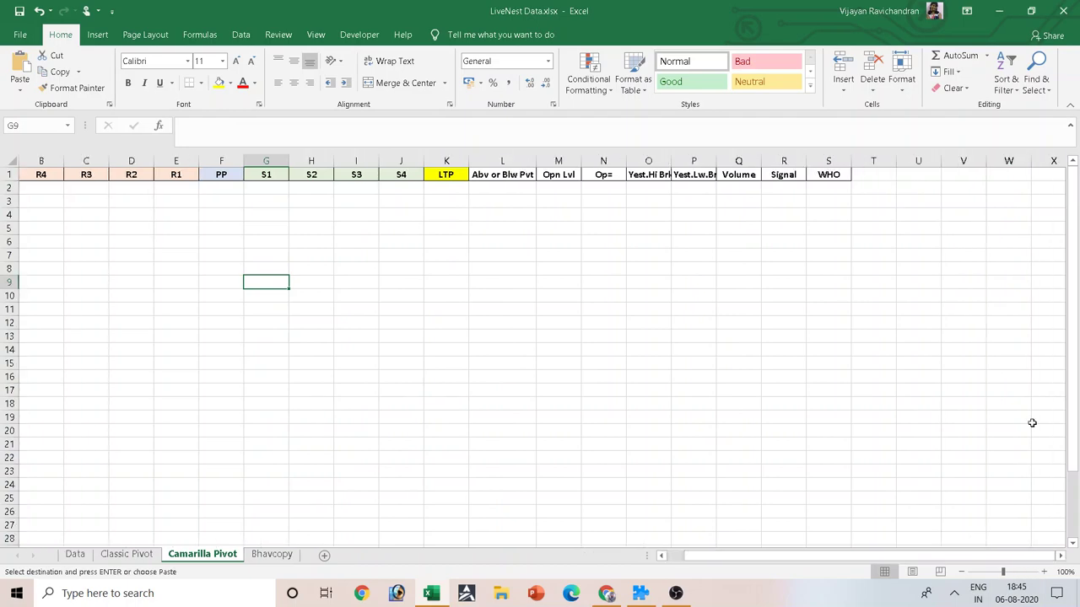
pyautogui.click(1047, 180)
pyautogui.hotkey('ctrl', 'v')
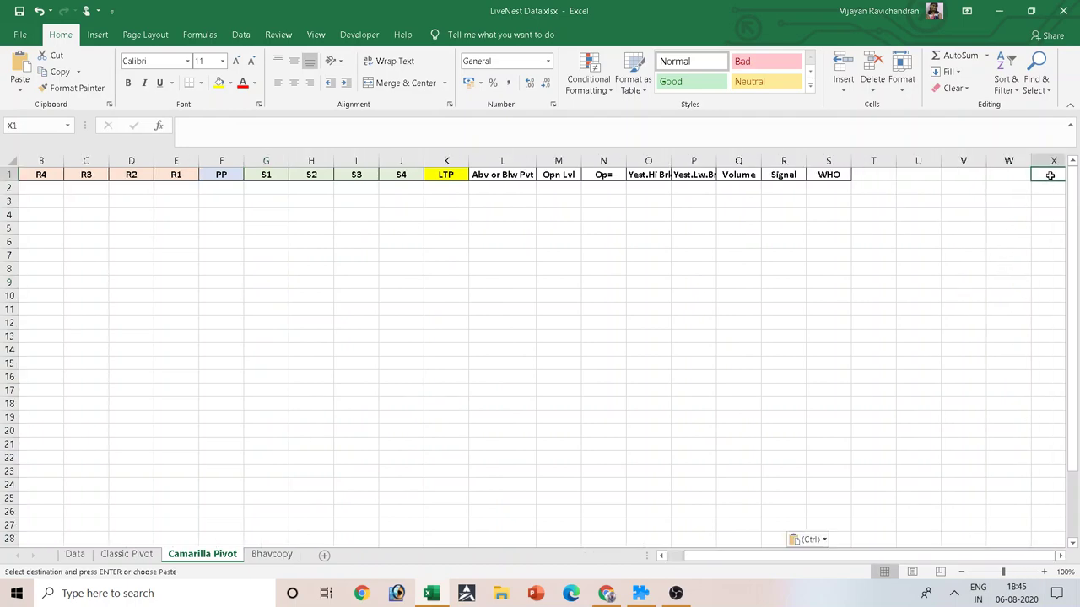
pyautogui.click(538, 187)
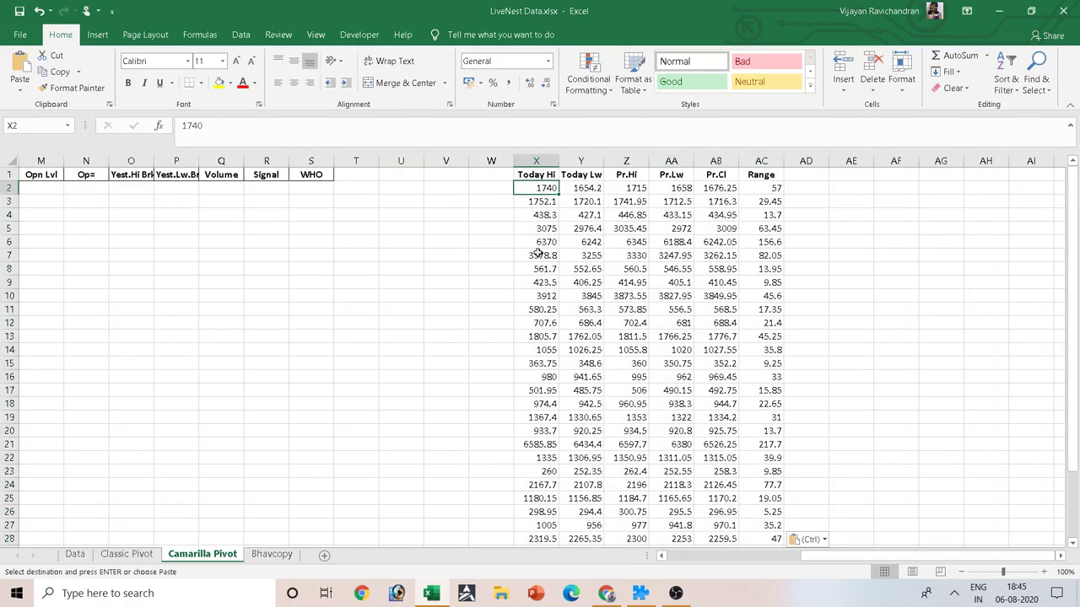
pyautogui.click(545, 295)
pyautogui.click(547, 353)
pyautogui.click(547, 417)
pyautogui.click(547, 479)
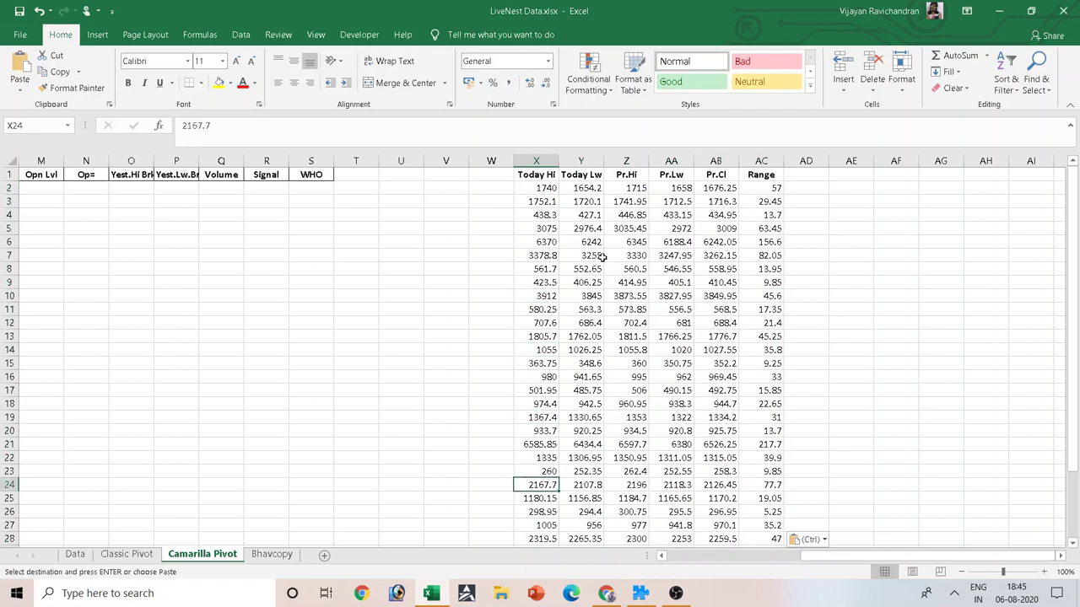
pyautogui.click(579, 186)
# Step: Delete the pasted numbers under the X–AC headers, keeping only the headers
pyautogui.click(538, 184)
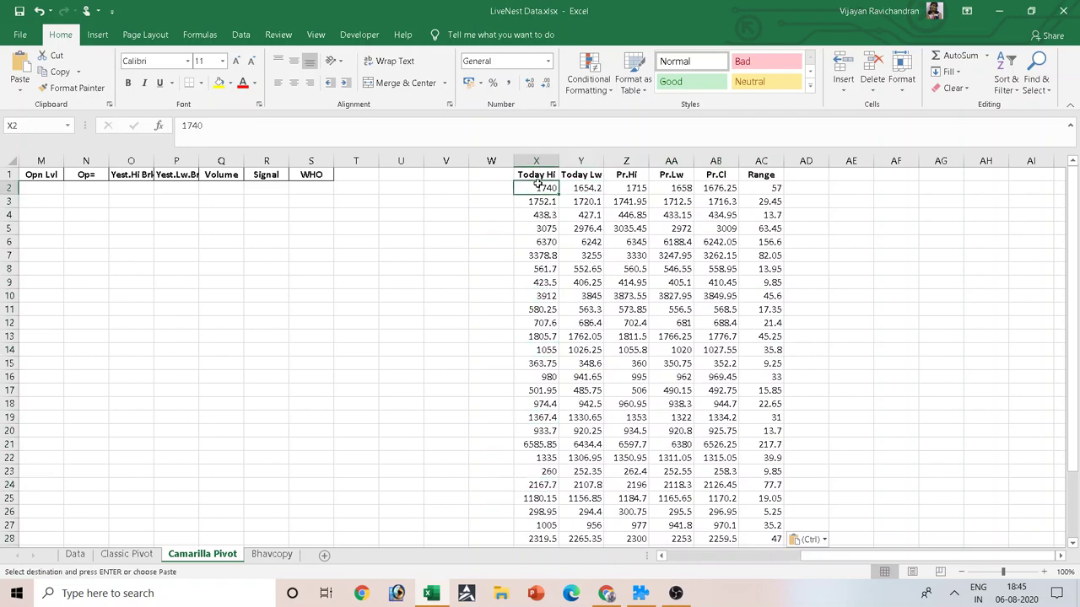
pyautogui.hotkey('ctrl', 'shift', 'Down')
pyautogui.hotkey('ctrl', 'shift', 'Right')
pyautogui.press('Delete')
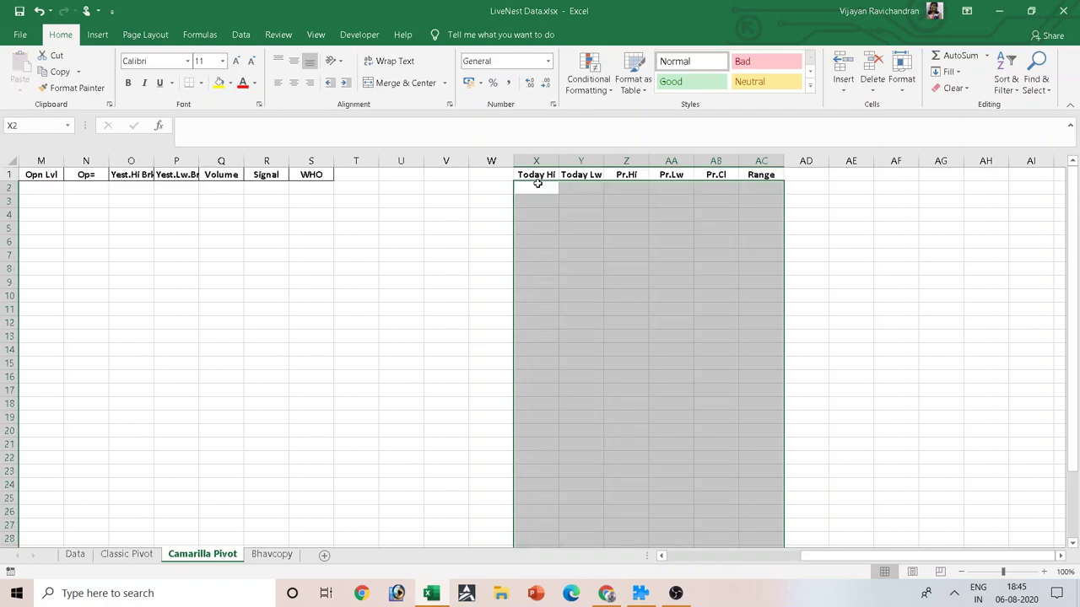
pyautogui.press('Left')
pyautogui.hotkey('ctrl', 'Left')
pyautogui.press('Right')
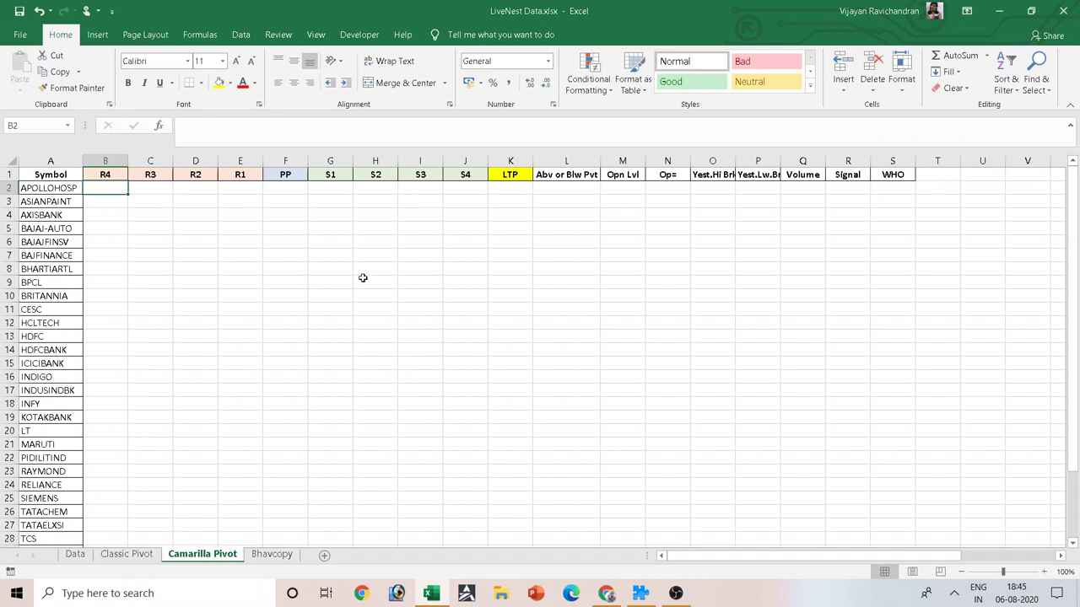
# Step: In Z2 under Pr.Hi, start a VLOOKUP using A2 as the lookup value
pyautogui.click(296, 203)
pyautogui.click(294, 188)
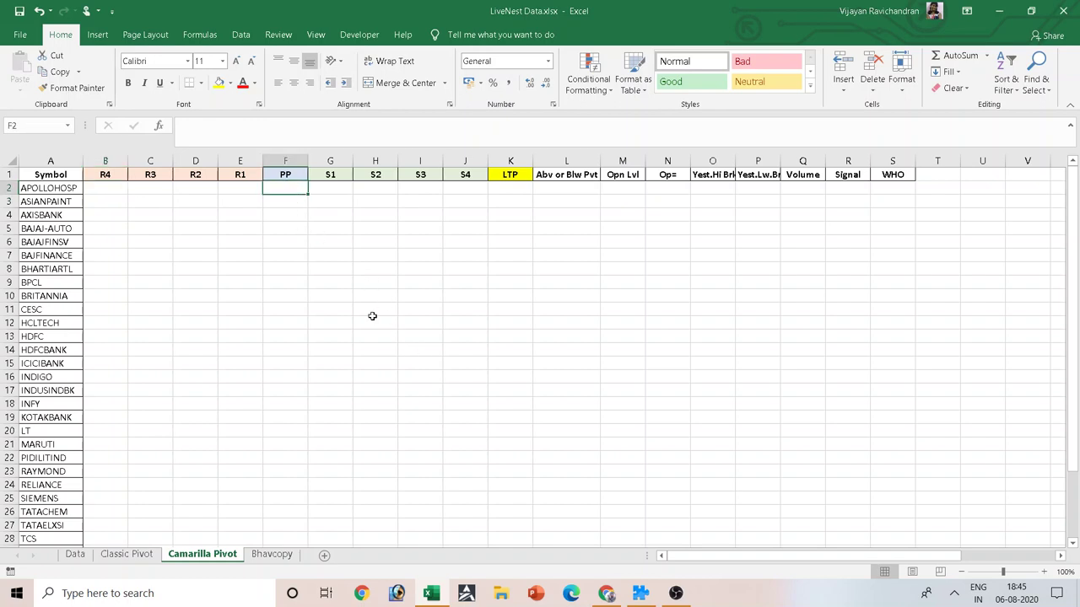
pyautogui.press('Right')
pyautogui.press('Right')
pyautogui.press('Right')
pyautogui.press('Right')
pyautogui.press('Right')
pyautogui.press('Right')
pyautogui.press('Right')
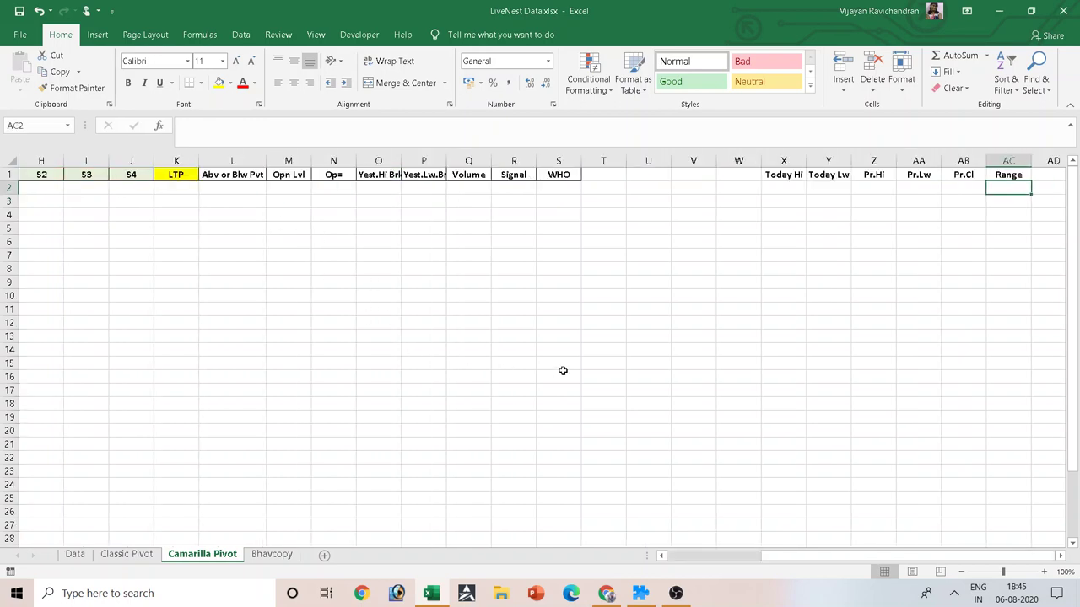
pyautogui.press('Left')
pyautogui.press('Left')
pyautogui.press('Left')
pyautogui.press('Left')
pyautogui.press('Left')
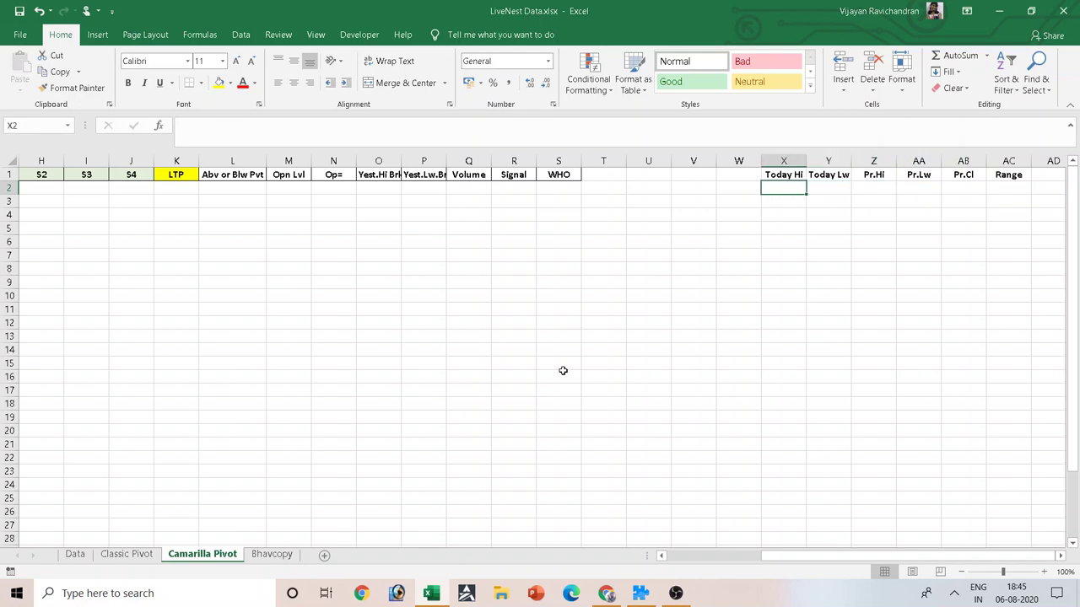
pyautogui.press('Right')
pyautogui.press('Right')
pyautogui.write('=vl')
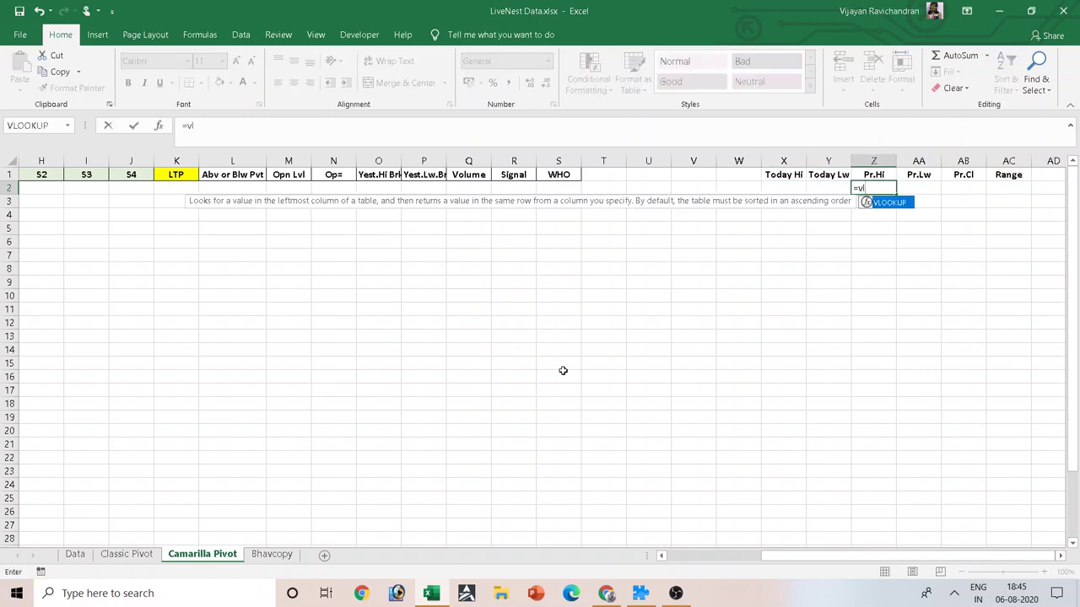
pyautogui.press('Tab')
pyautogui.press('Left')
pyautogui.press('Left')
pyautogui.press('Left')
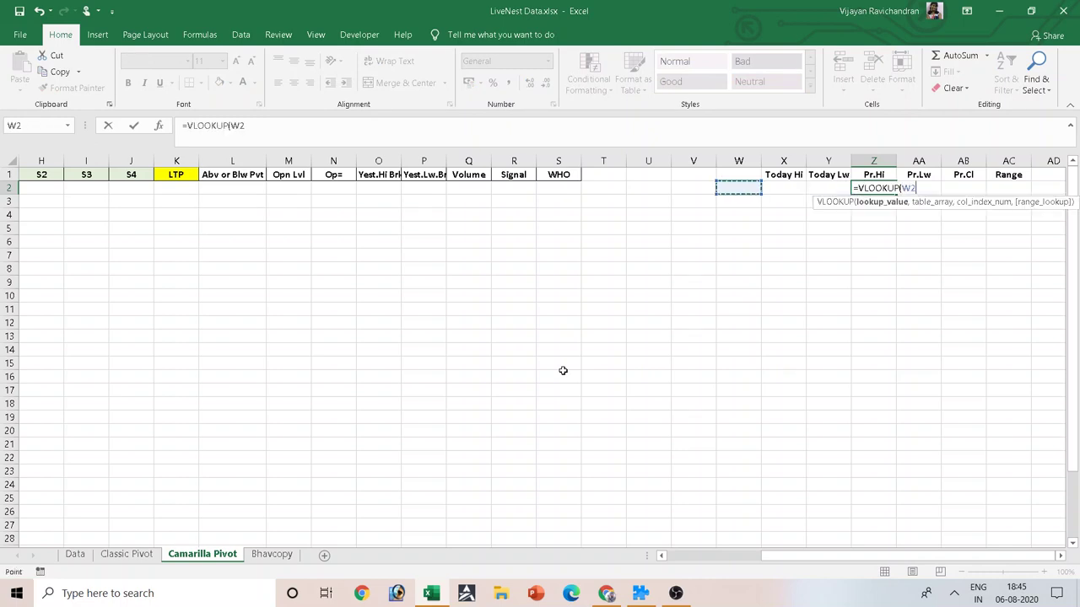
pyautogui.press('Left')
pyautogui.press('Left')
pyautogui.press('Left')
pyautogui.press('Left')
pyautogui.press('Left')
pyautogui.press('Left')
pyautogui.press('Left')
pyautogui.press('Left')
pyautogui.press('Left')
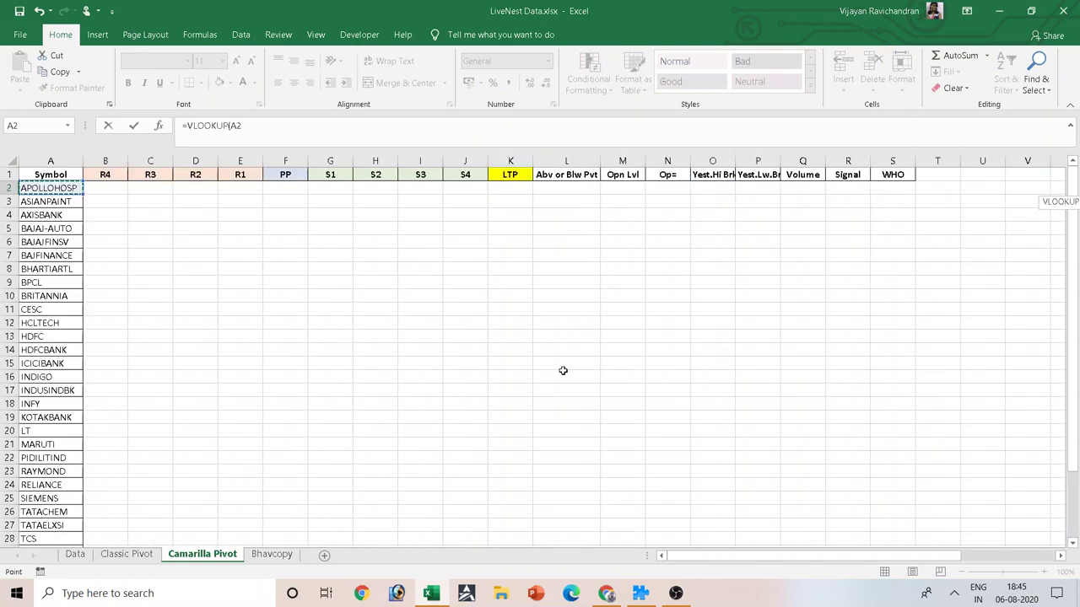
pyautogui.write(',')
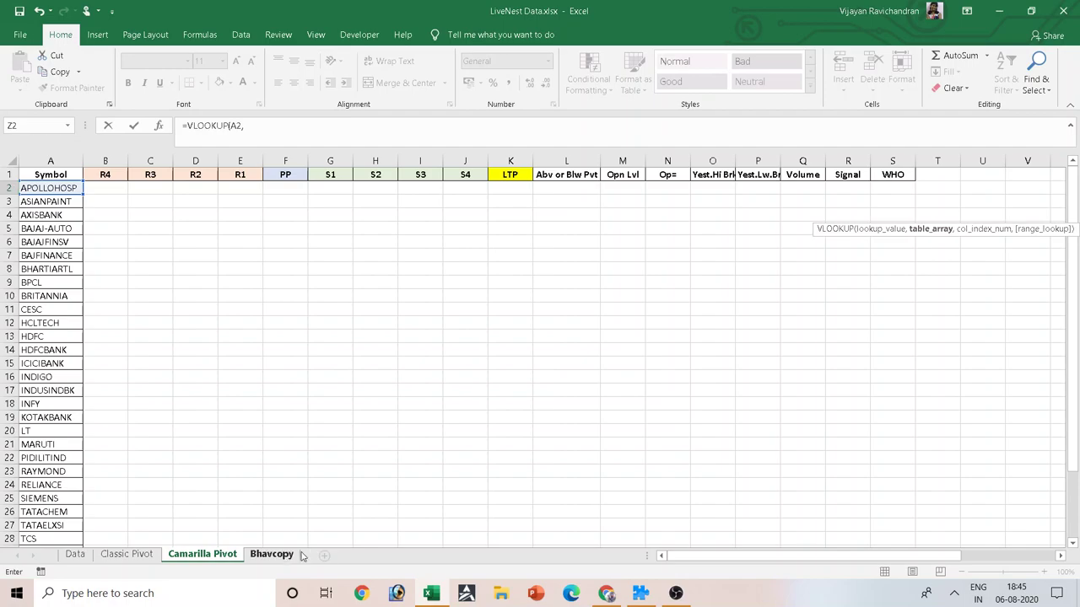
# Step: Set the lookup table to the absolute Bhavcopy range $A$1:$M$1448
pyautogui.click(272, 554)
pyautogui.scroll(11, 120, 311)
pyautogui.scroll(12, 113, 309)
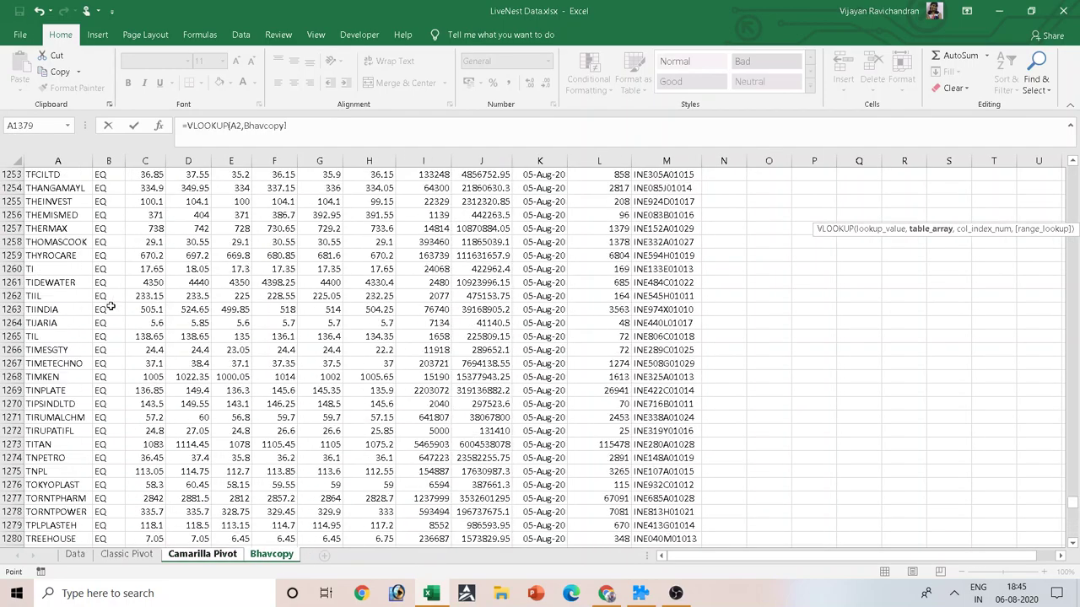
pyautogui.scroll(11, 113, 309)
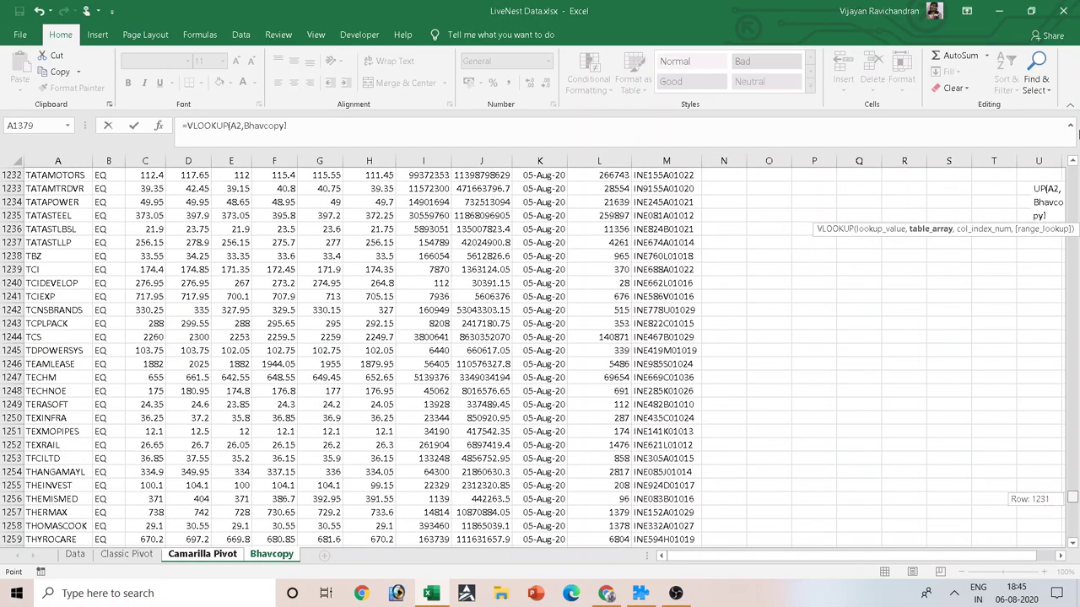
pyautogui.moveTo(1072, 502); pyautogui.dragTo(1073, 168)
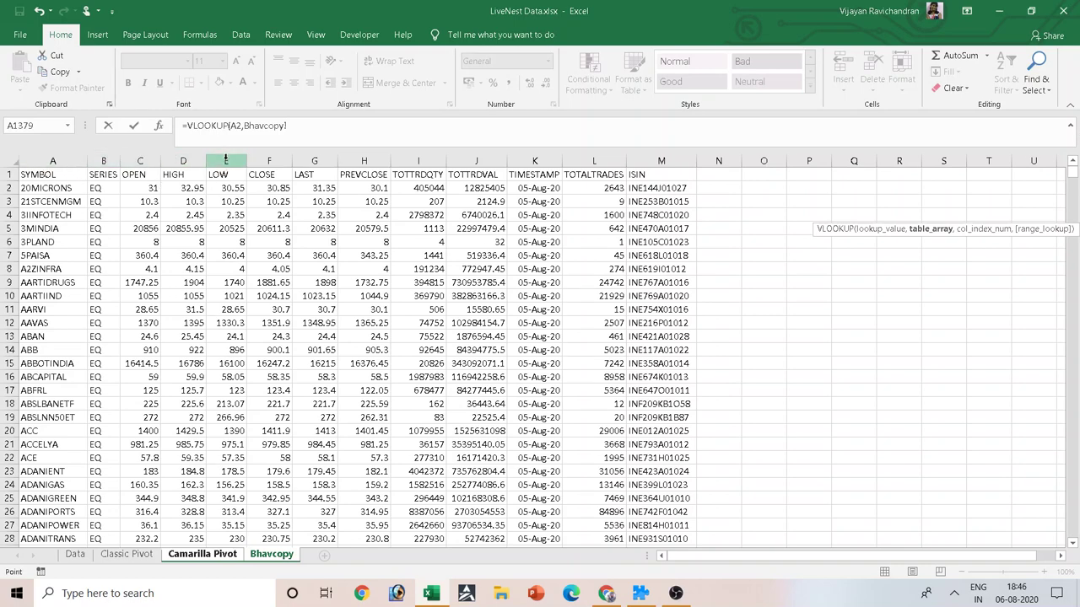
pyautogui.click(76, 175)
pyautogui.hotkey('ctrl', 'shift', 'Down')
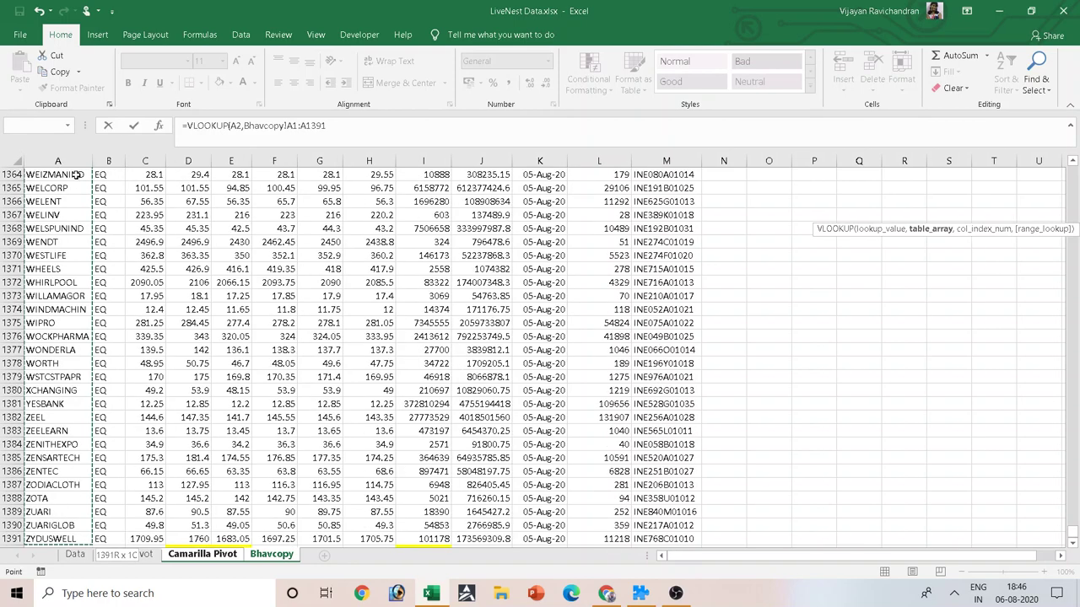
pyautogui.hotkey('shift', 'pagedown')
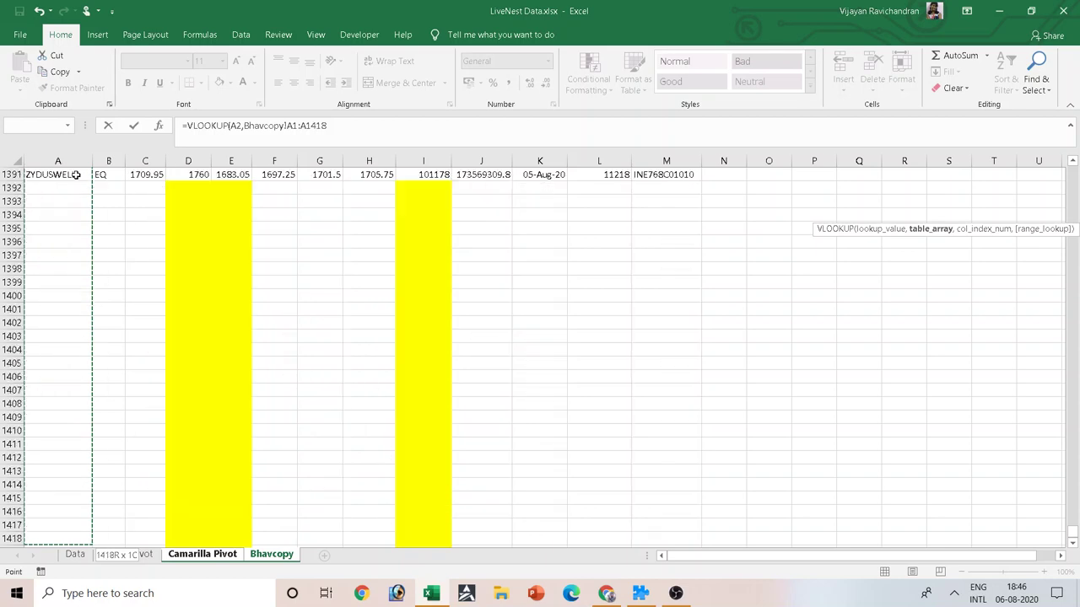
pyautogui.hotkey('shift', 'Down')
pyautogui.hotkey('shift', 'Down')
pyautogui.hotkey('shift', 'Down')
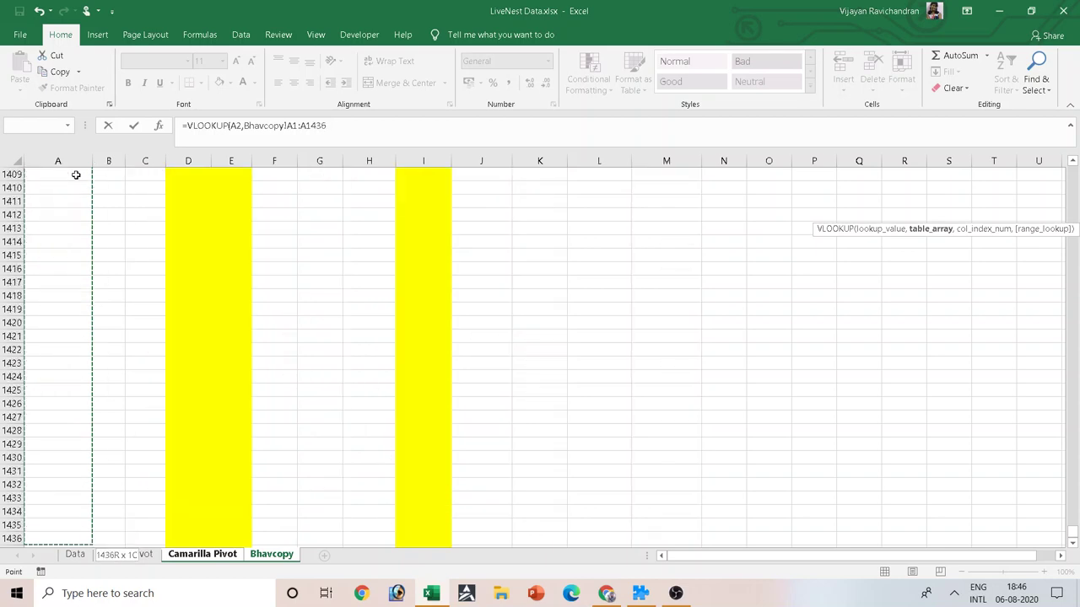
pyautogui.hotkey('shift', 'Down')
pyautogui.hotkey('shift', 'Down')
pyautogui.hotkey('shift', 'Down')
pyautogui.hotkey('shift', 'Down')
pyautogui.hotkey('shift', 'Down')
pyautogui.hotkey('shift', 'Down')
pyautogui.hotkey('shift', 'Down')
pyautogui.hotkey('shift', 'Down')
pyautogui.hotkey('shift', 'Down')
pyautogui.hotkey('shift', 'Down')
pyautogui.hotkey('shift', 'Down')
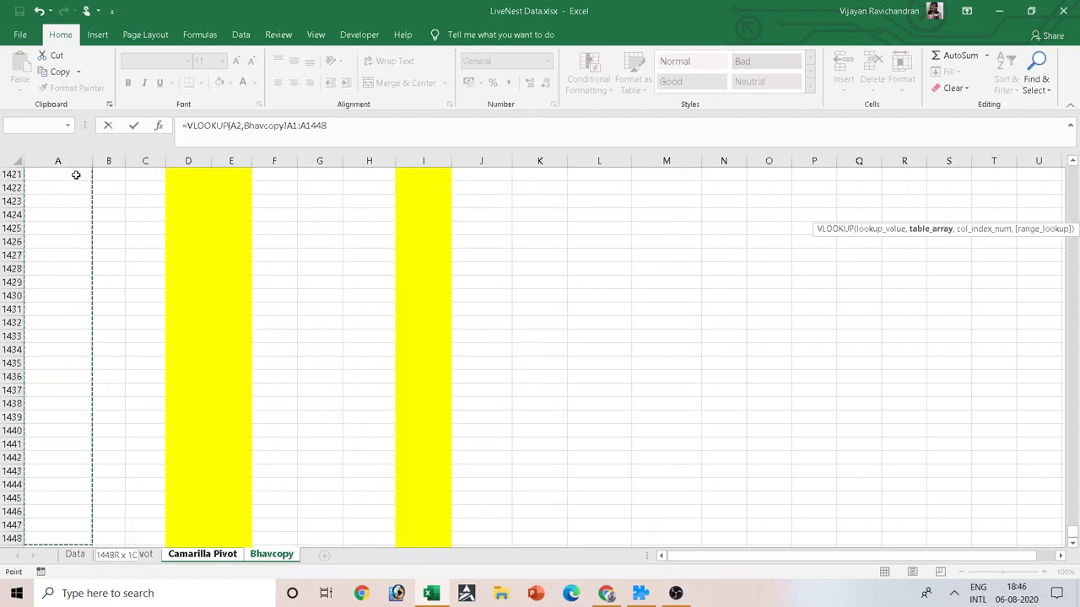
pyautogui.hotkey('shift', 'Right')
pyautogui.hotkey('shift', 'Right')
pyautogui.hotkey('shift', 'Right')
pyautogui.press('F4')
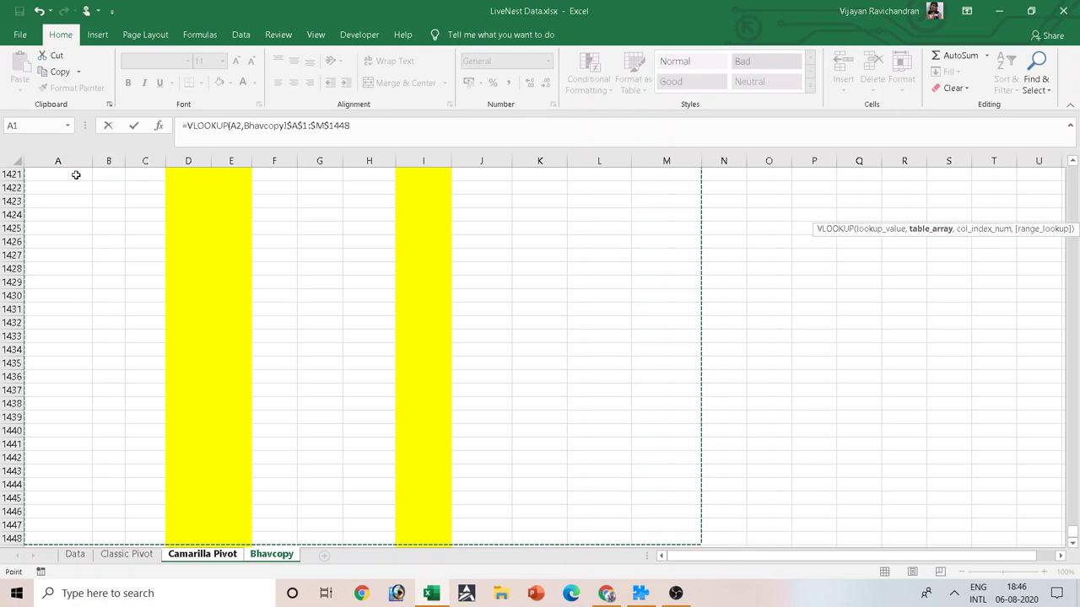
# Step: Finish with column 4 and FALSE exact match, so Z2 returns 1715
pyautogui.write(',4')
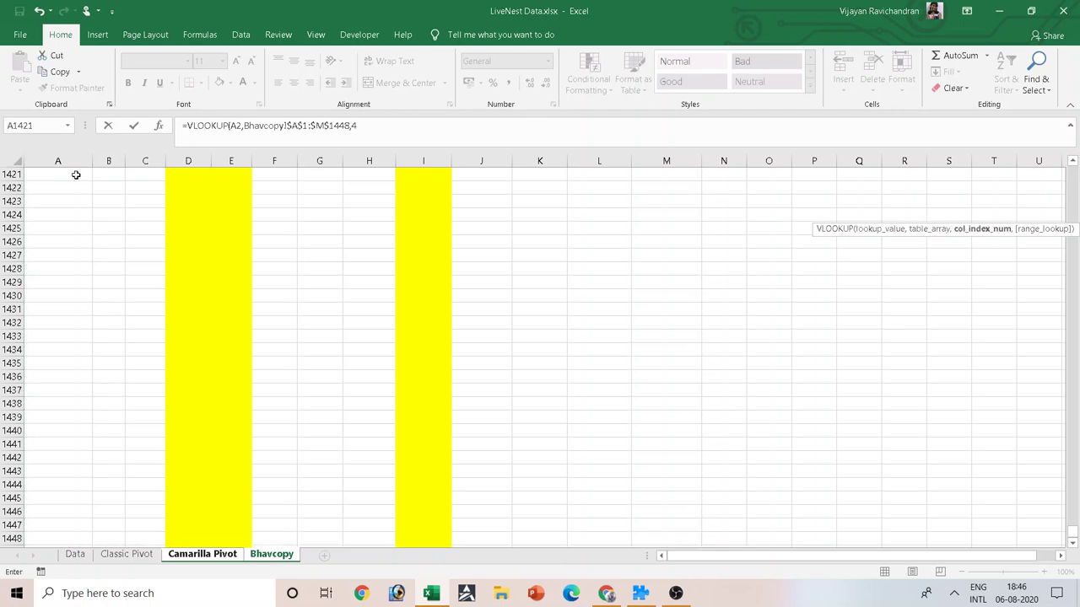
pyautogui.write(',')
pyautogui.press('Down')
pyautogui.press('Tab')
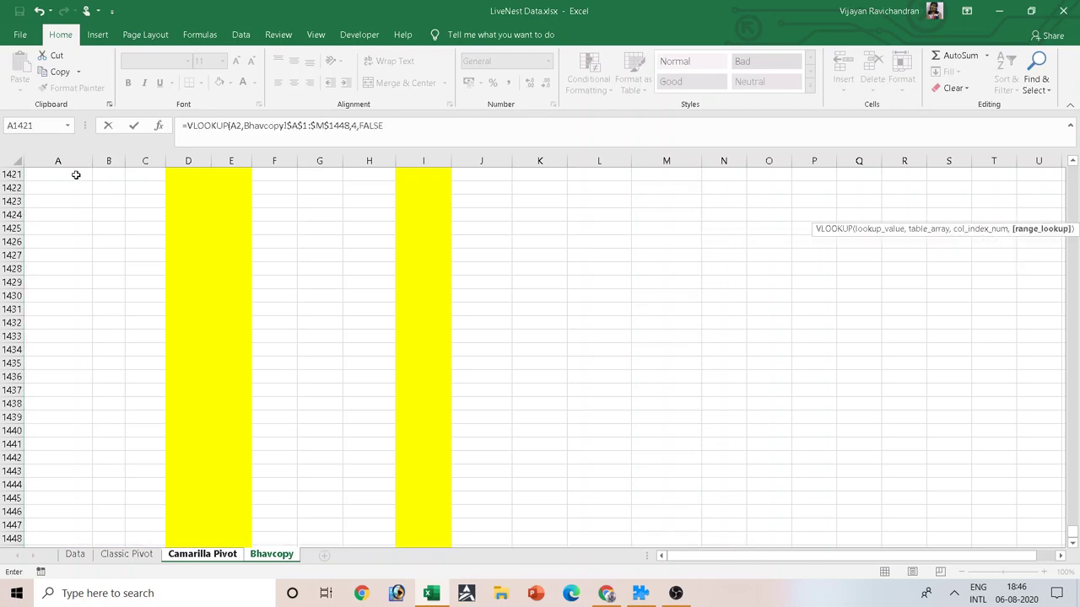
pyautogui.press('Return')
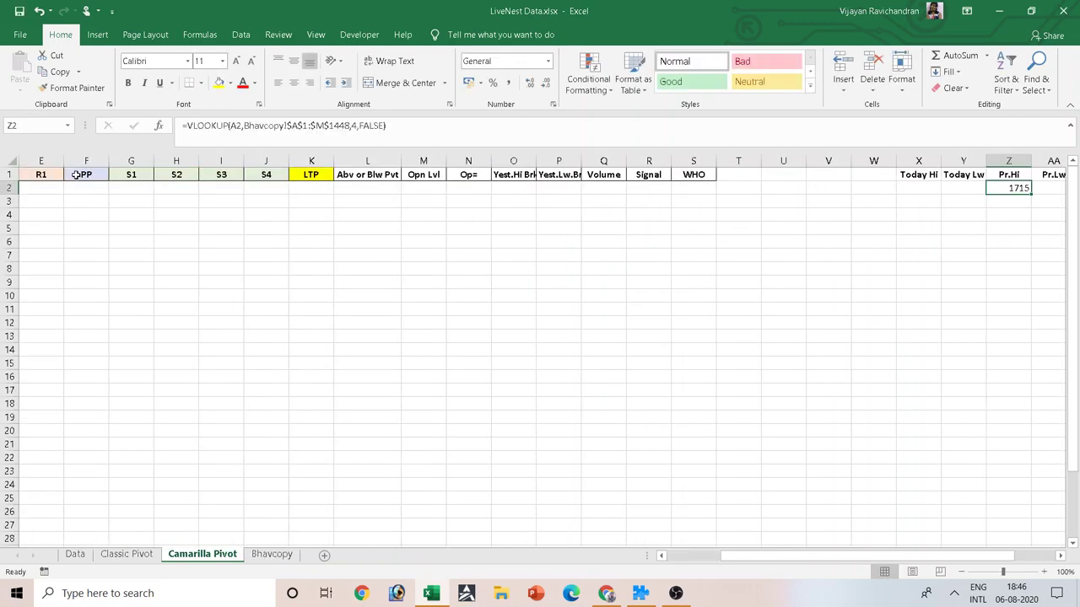
# Step: Fill Pr.Lw in AA2 with the Bhavcopy VLOOKUP using column index 5, giving 1658
pyautogui.press('F2')
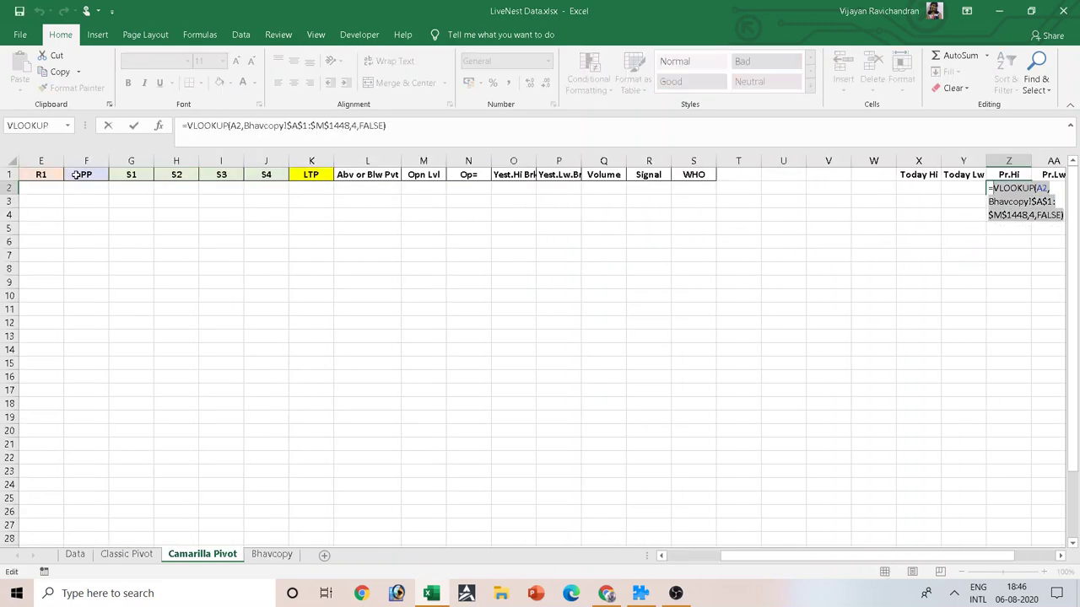
pyautogui.press('Tab')
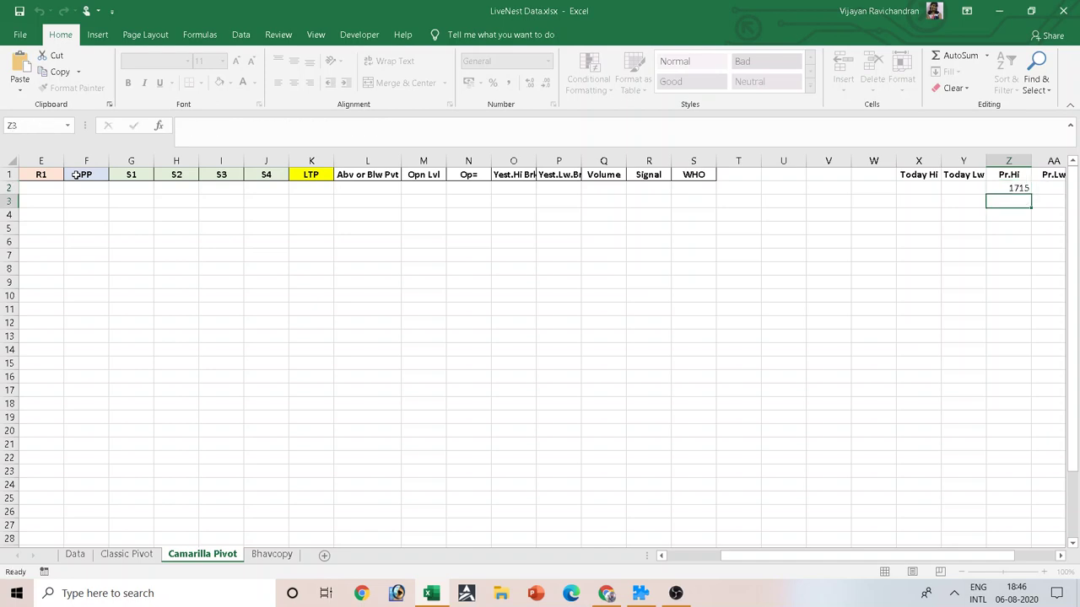
pyautogui.press('F2')
pyautogui.hotkey('ctrl', 'v')
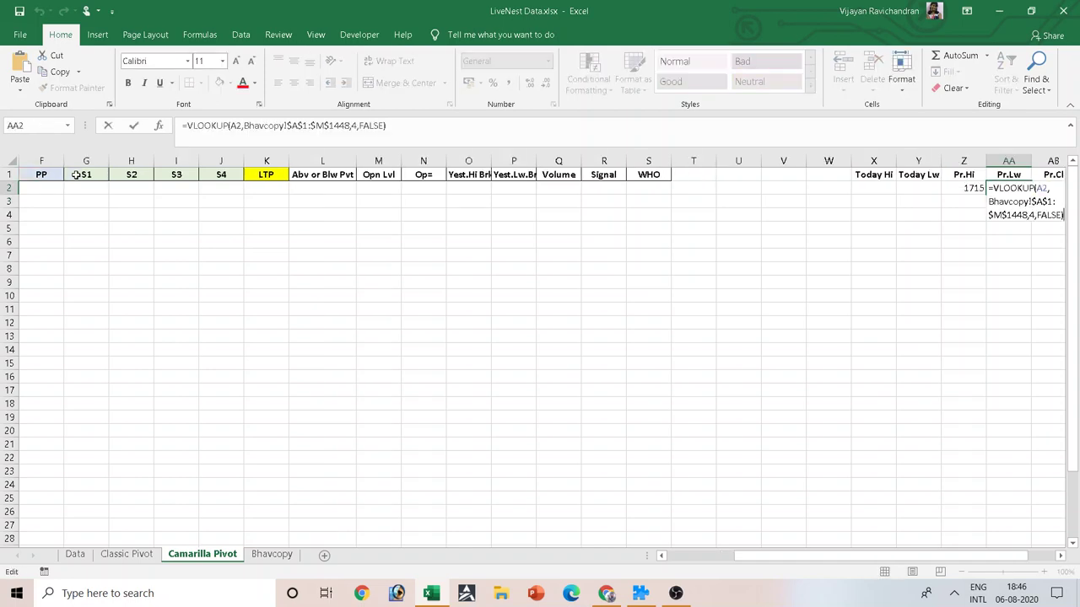
pyautogui.press('Left')
pyautogui.press('Left')
pyautogui.press('Left')
pyautogui.press('BackSpace')
pyautogui.press('BackSpace')
pyautogui.write('5,')
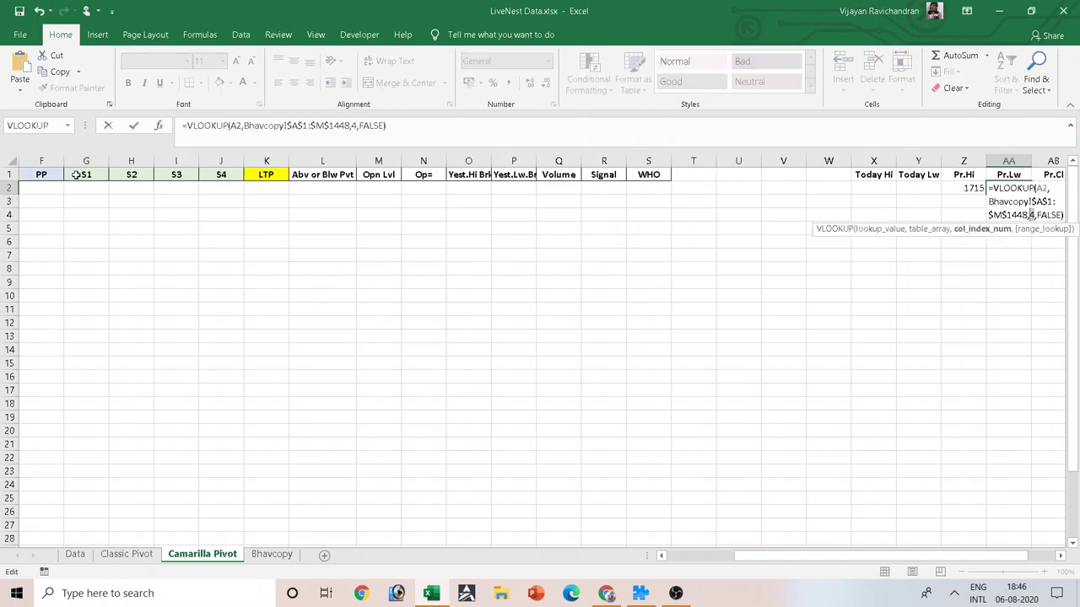
pyautogui.press('Tab')
# Step: Fill Pr.Cl in AB2 with the same lookup using column index 6, giving 1676.25
pyautogui.press('F2')
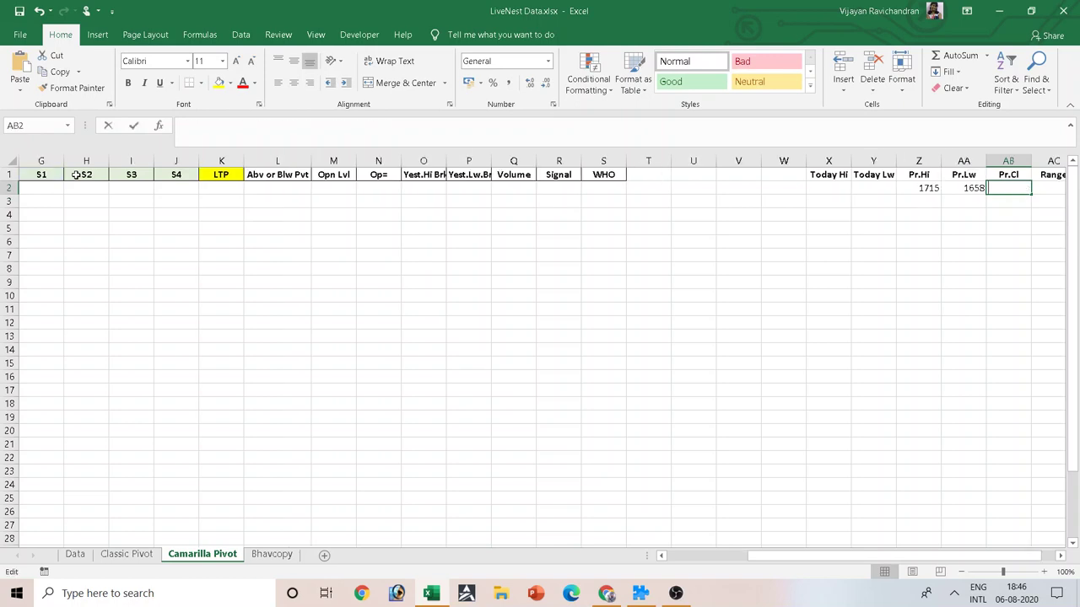
pyautogui.hotkey('ctrl', 'v')
pyautogui.press('Left')
pyautogui.press('Left')
pyautogui.press('Left')
pyautogui.press('Left')
pyautogui.press('Left')
pyautogui.press('Left')
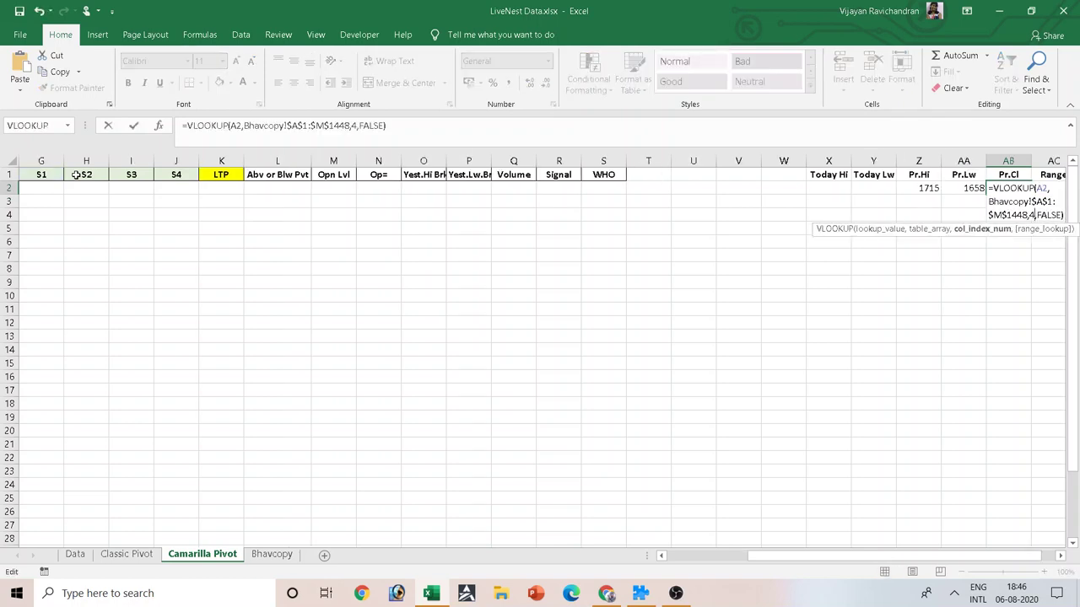
pyautogui.press('BackSpace')
pyautogui.write('6')
pyautogui.hotkey('ctrl', 'Return')
pyautogui.press('Right')
pyautogui.press('Right')
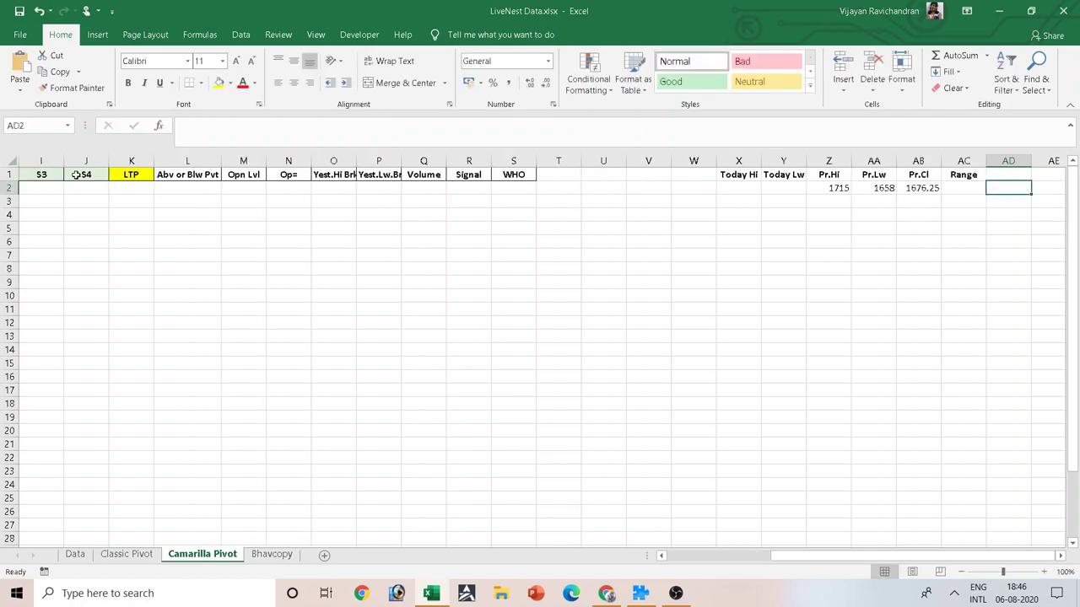
pyautogui.press('Left')
# Step: Enter the average formula =(Z2+AA2+AB2)/3 in the Range cell AC2
pyautogui.write('=')
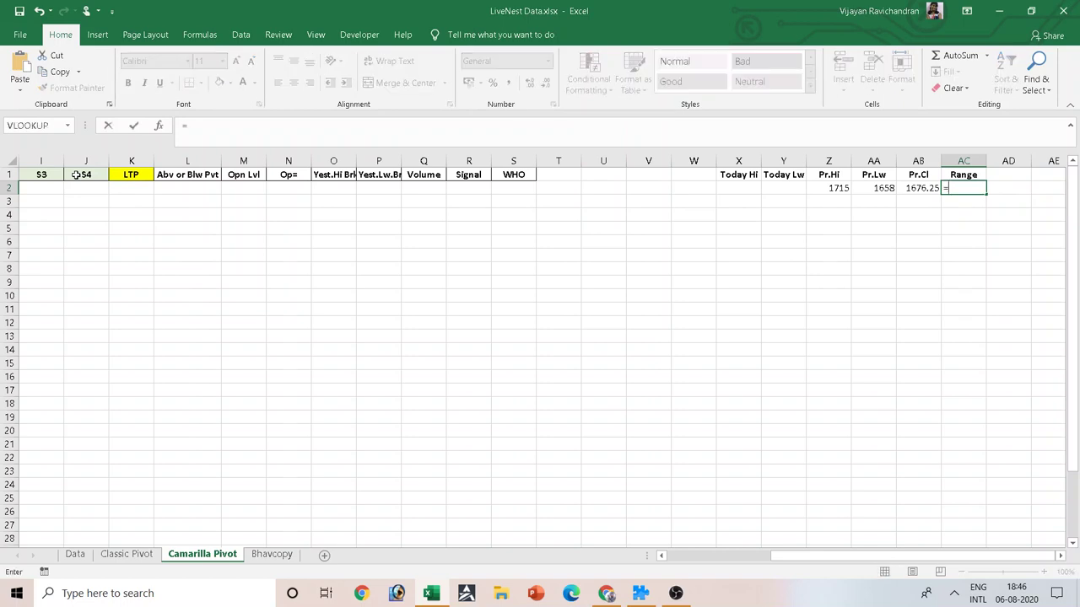
pyautogui.write('(')
pyautogui.press('Left')
pyautogui.press('Left')
pyautogui.press('Left')
pyautogui.write('+')
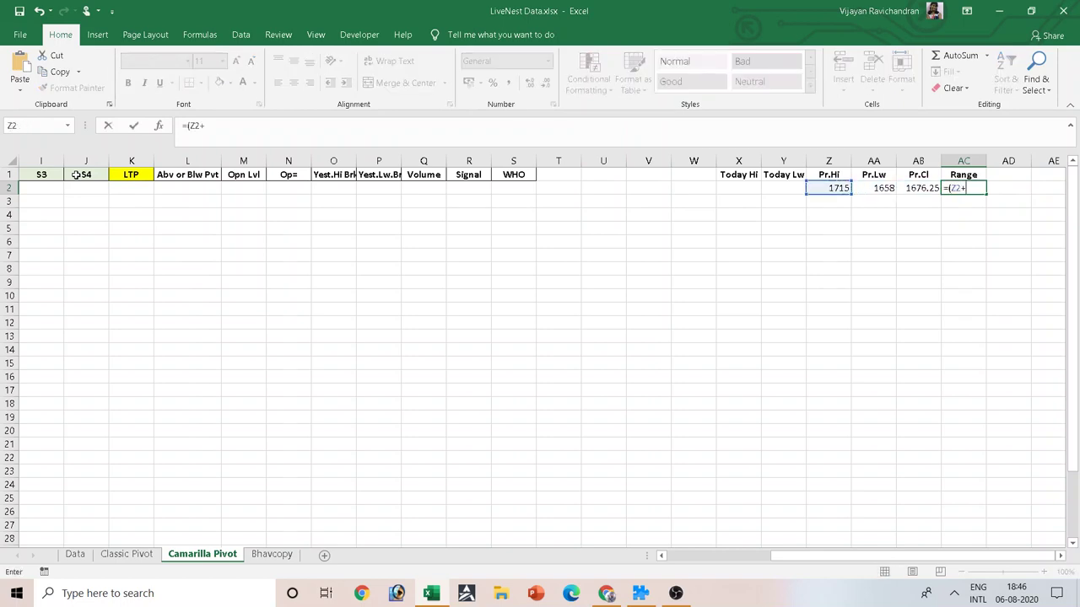
pyautogui.press('Left')
pyautogui.press('Left')
pyautogui.write('+')
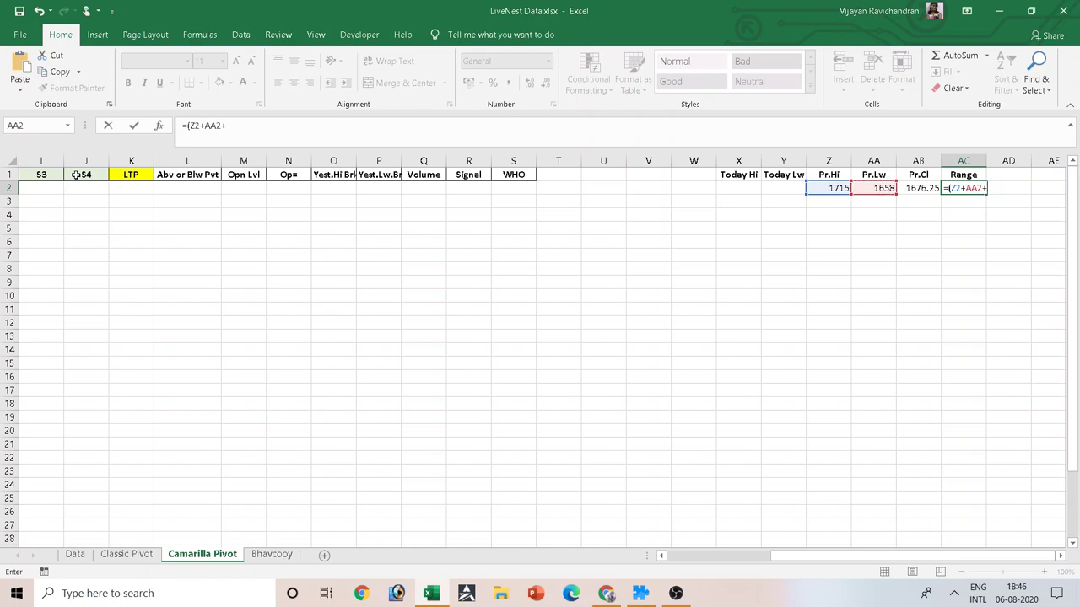
pyautogui.press('Left')
pyautogui.write(')')
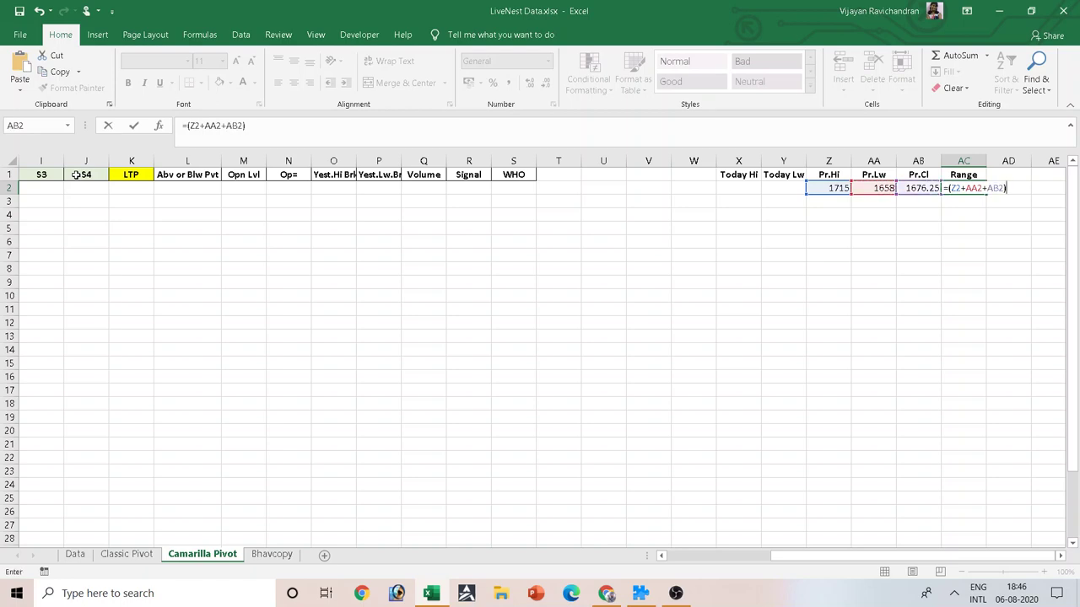
pyautogui.write('/3')
pyautogui.hotkey('ctrl', 'Return')
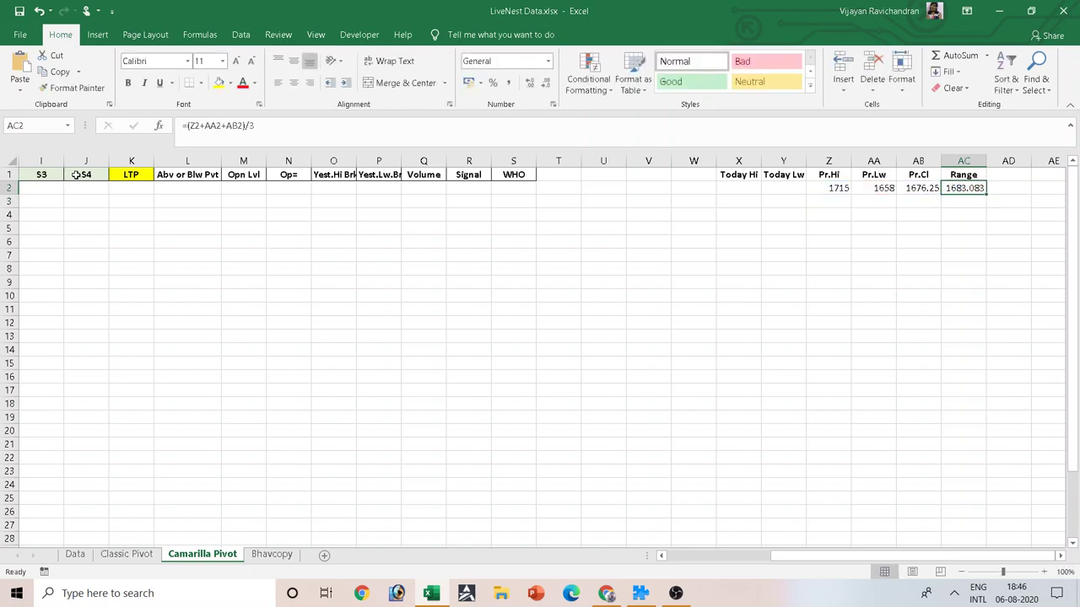
pyautogui.press('F2')
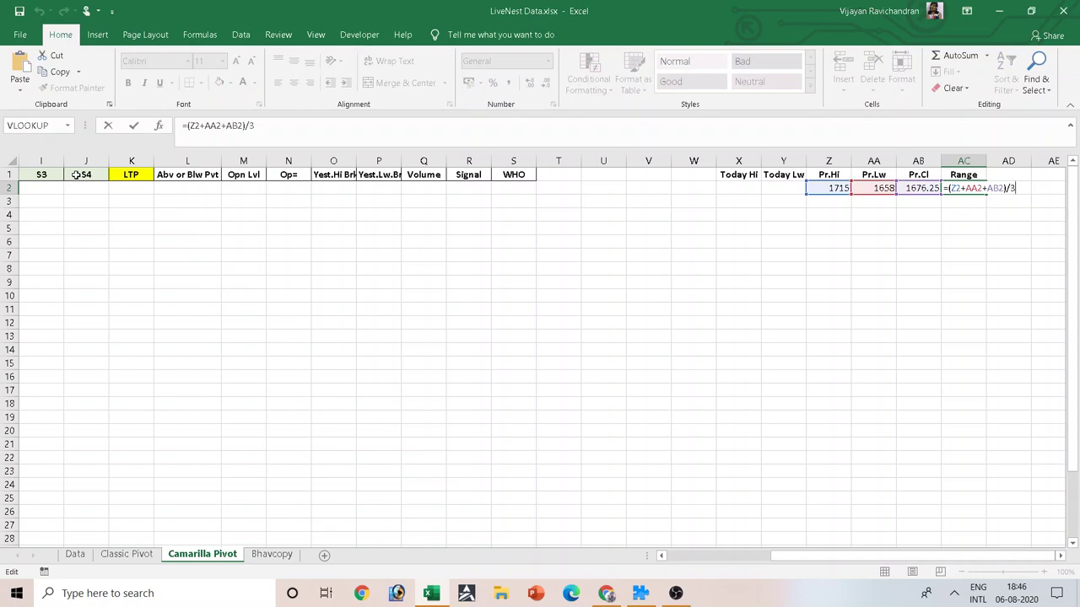
pyautogui.press('Escape')
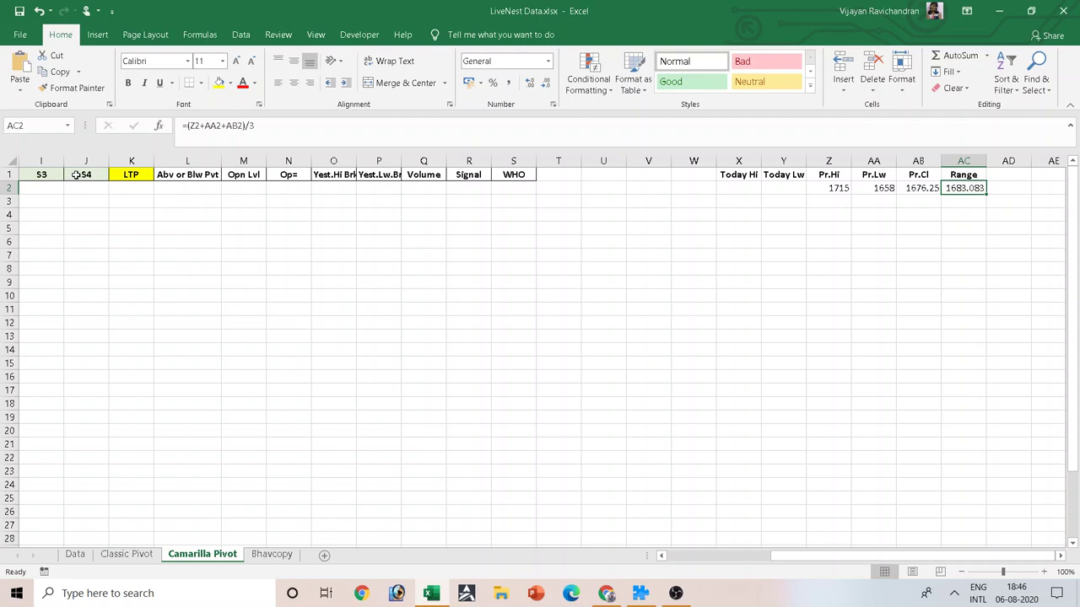
# Step: Replace AC2 with =Z2-AA2 so the Range shows 57
pyautogui.write('=')
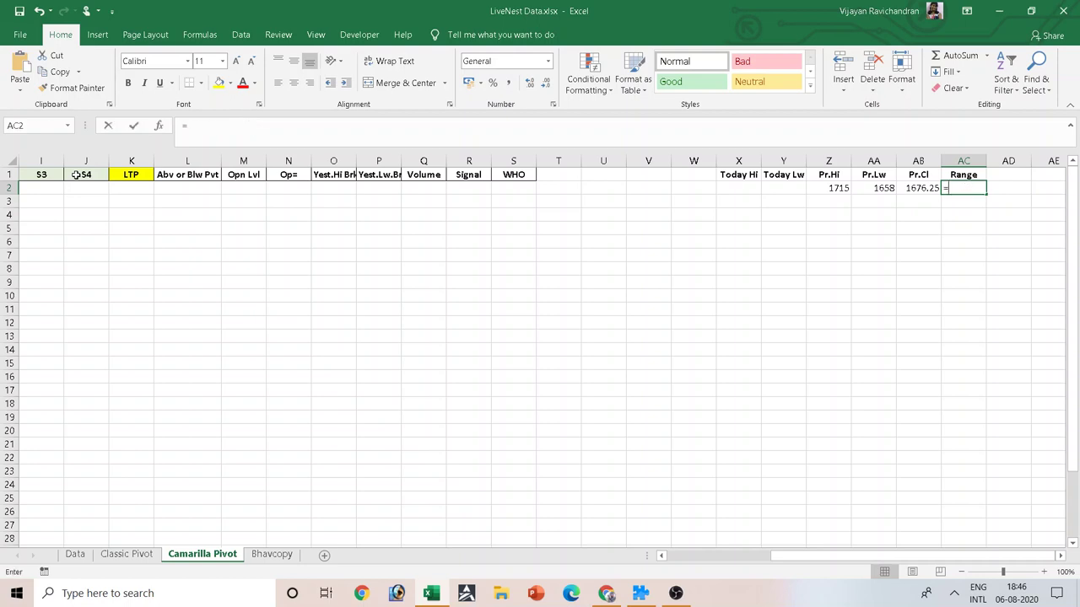
pyautogui.press('Left')
pyautogui.press('Left')
pyautogui.press('Left')
pyautogui.write('-')
pyautogui.press('Left')
pyautogui.press('Left')
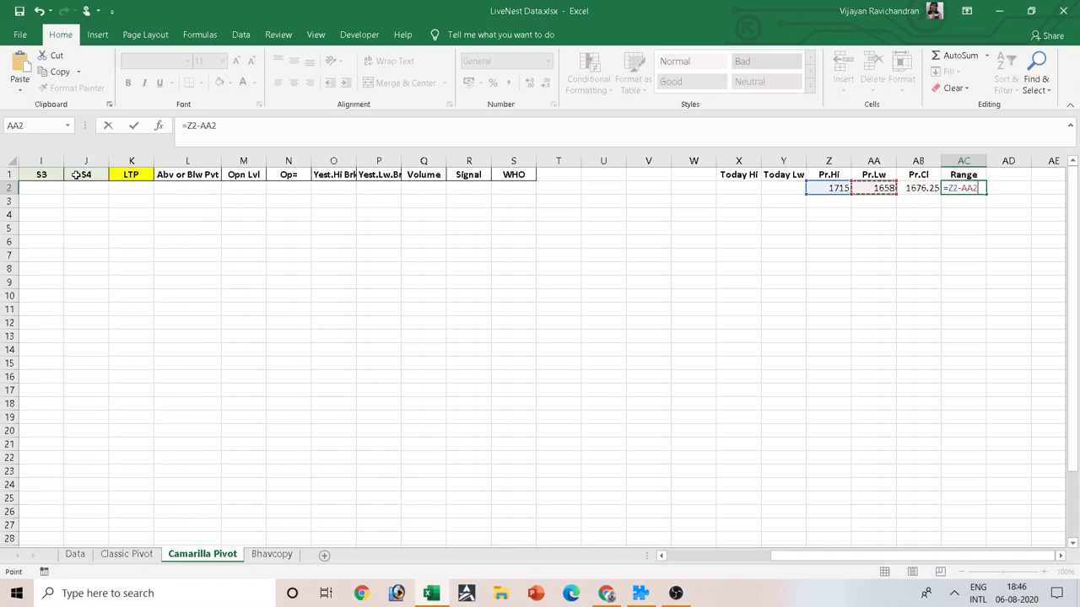
pyautogui.press('Return')
pyautogui.press('Up')
pyautogui.press('Left')
pyautogui.press('Left')
pyautogui.press('Left')
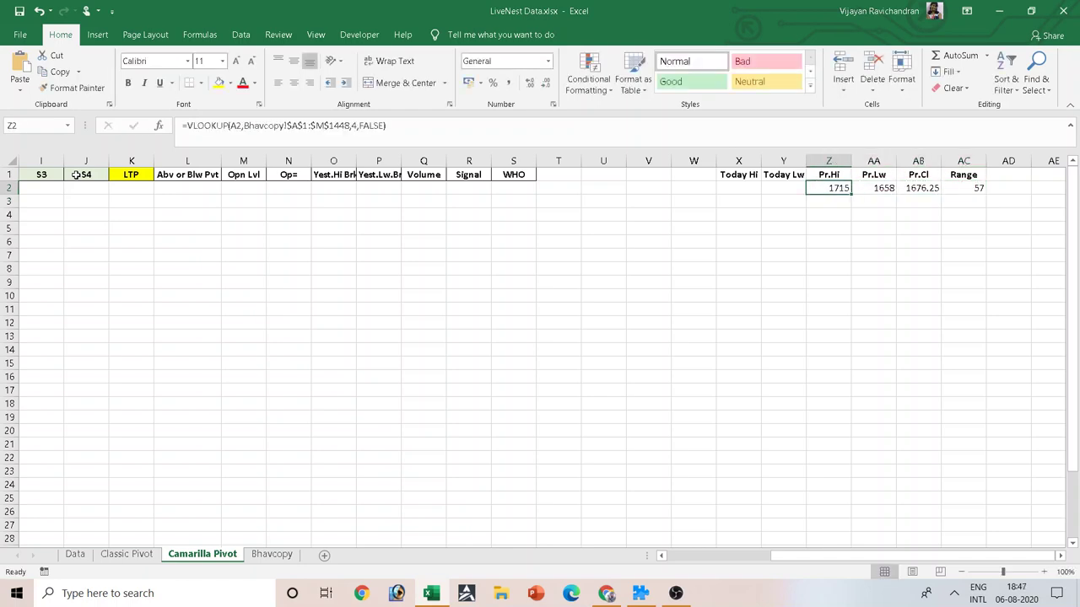
pyautogui.press('Left')
pyautogui.press('Left')
pyautogui.press('Left')
pyautogui.press('Left')
pyautogui.press('Left')
pyautogui.press('Left')
pyautogui.press('Left')
# Step: In PP cell F2, begin the formula =( with Pr.Hi Z2 as the first term
pyautogui.press('Right')
pyautogui.press('Right')
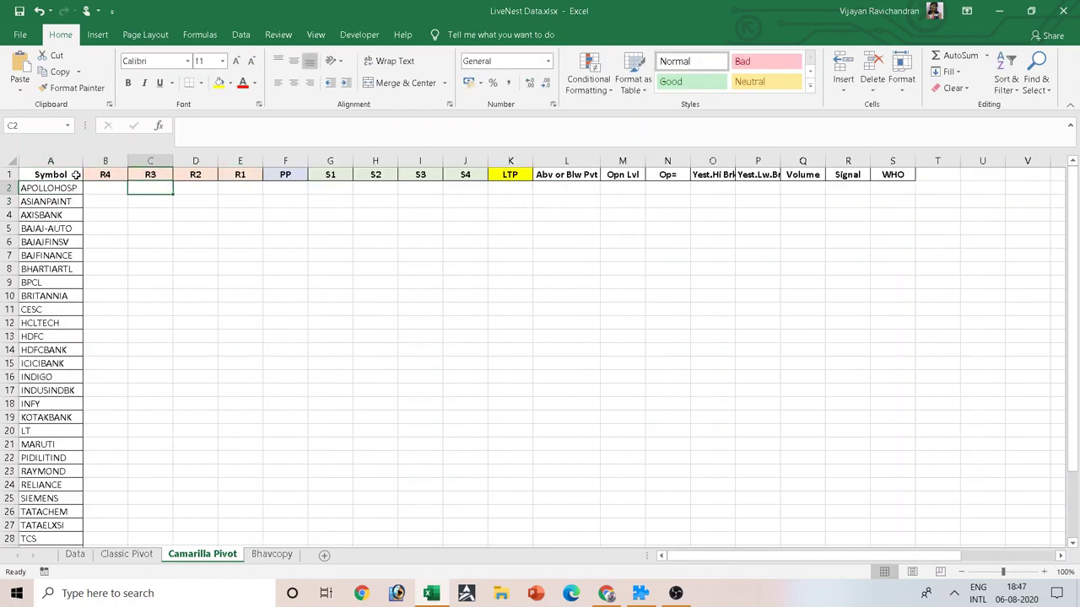
pyautogui.press('Right')
pyautogui.press('Right')
pyautogui.press('Right')
pyautogui.write('=')
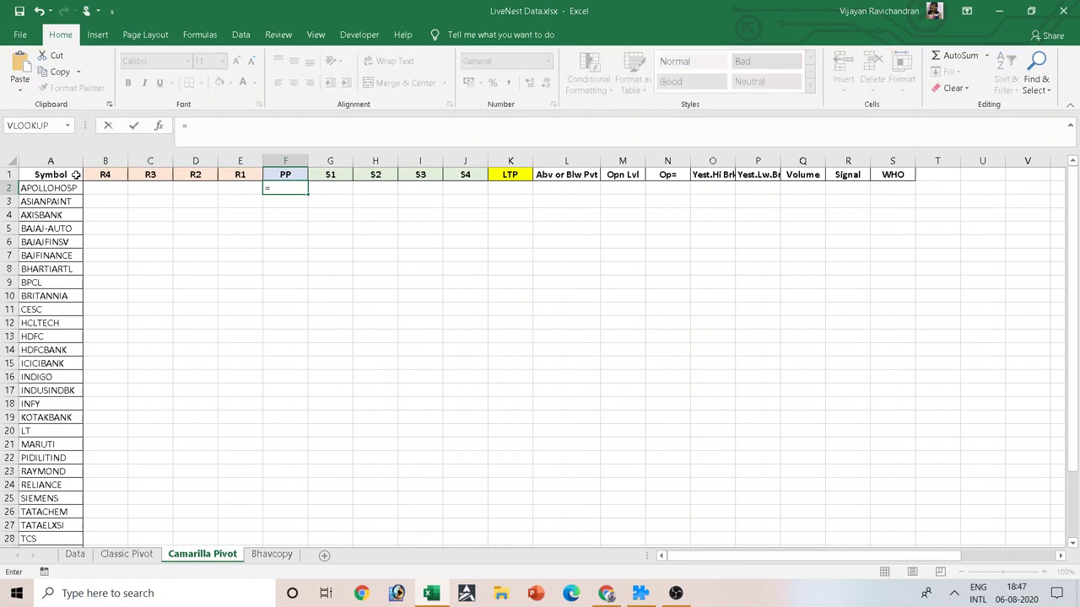
pyautogui.press('Right')
pyautogui.press('Right')
pyautogui.press('Right')
pyautogui.press('Right')
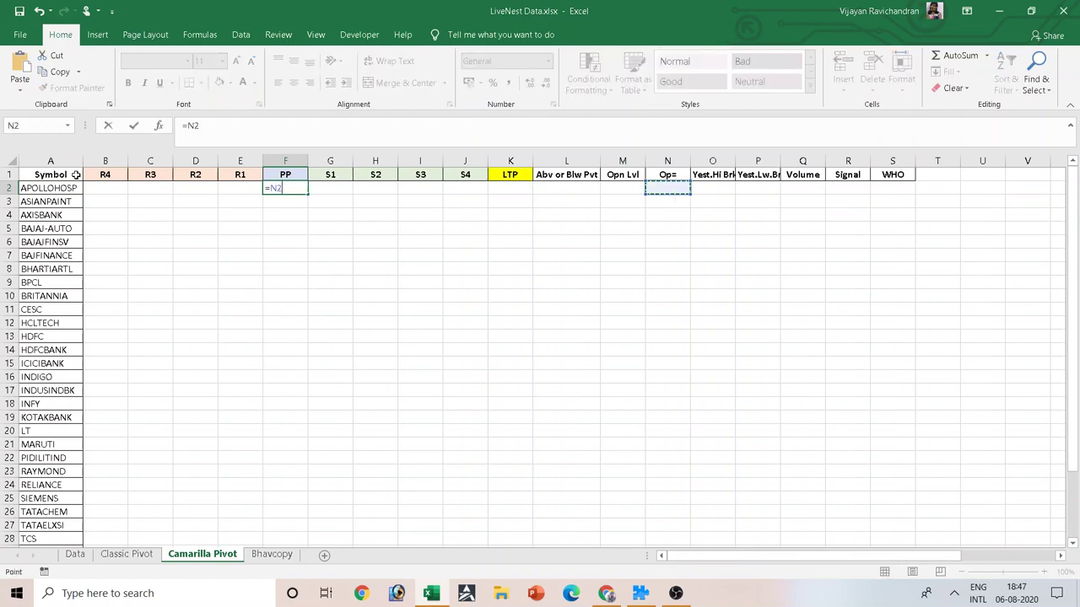
pyautogui.press('Right')
pyautogui.press('Right')
pyautogui.press('Right')
pyautogui.press('Right')
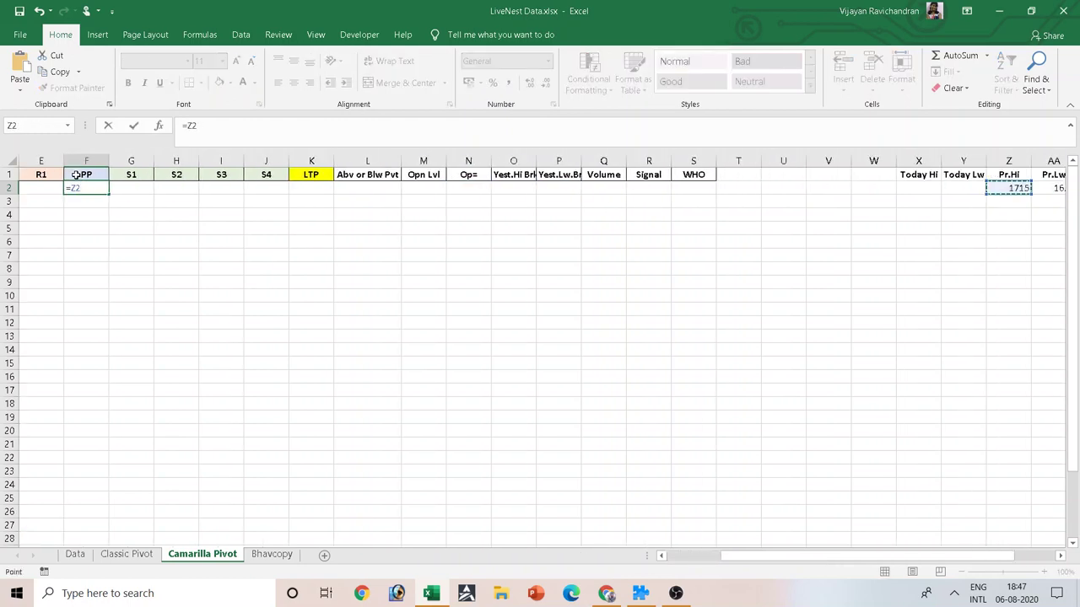
pyautogui.press('BackSpace')
pyautogui.press('BackSpace')
pyautogui.write('(')
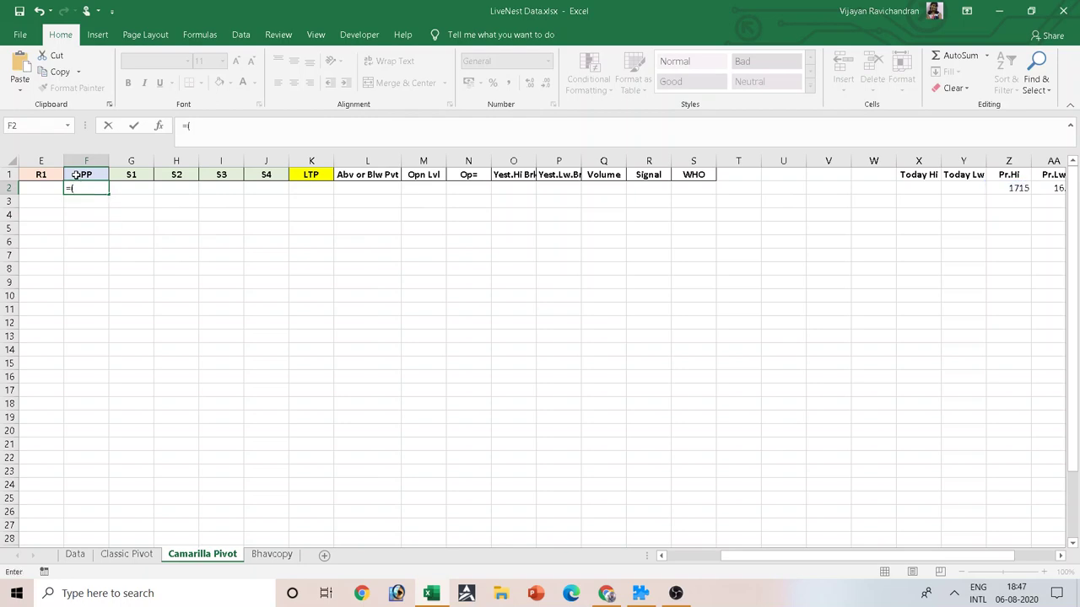
pyautogui.click(1009, 188)
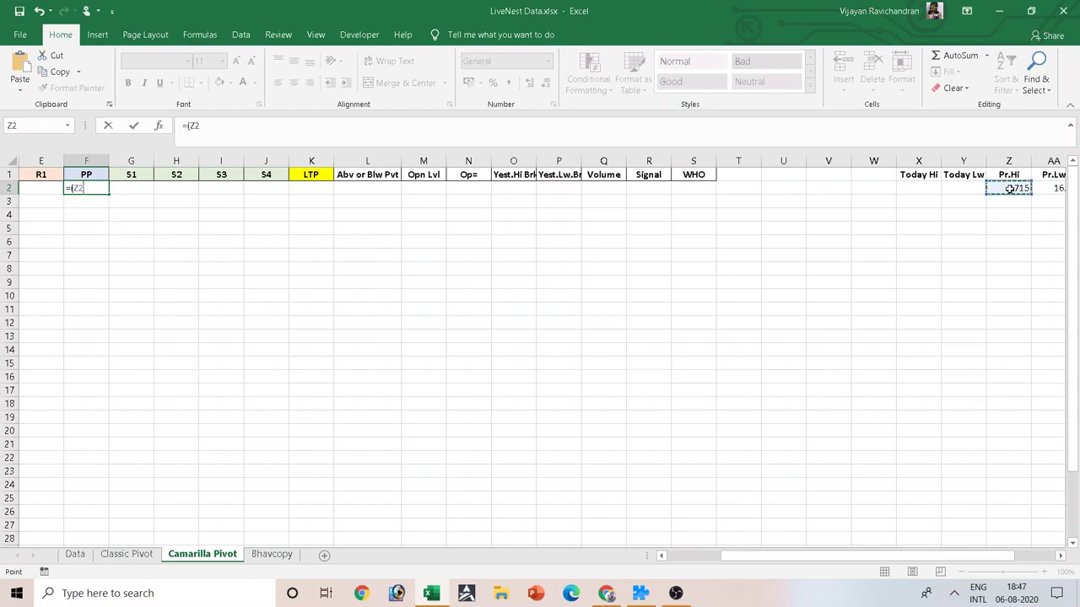
pyautogui.write('+')
# Step: Add Pr.Lw AA2 and Pr.Cl AB2 and divide by 3, so PP shows 1683.083
pyautogui.press('Right')
pyautogui.press('Right')
pyautogui.click(1009, 188)
pyautogui.press('Right')
pyautogui.write('+')
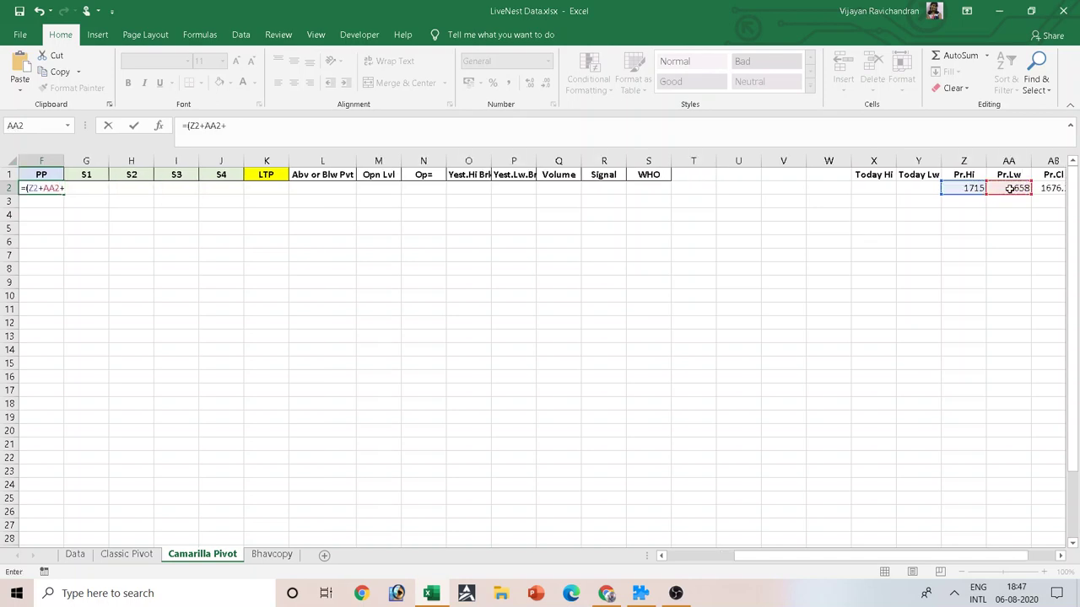
pyautogui.click(1009, 188)
pyautogui.press('Right')
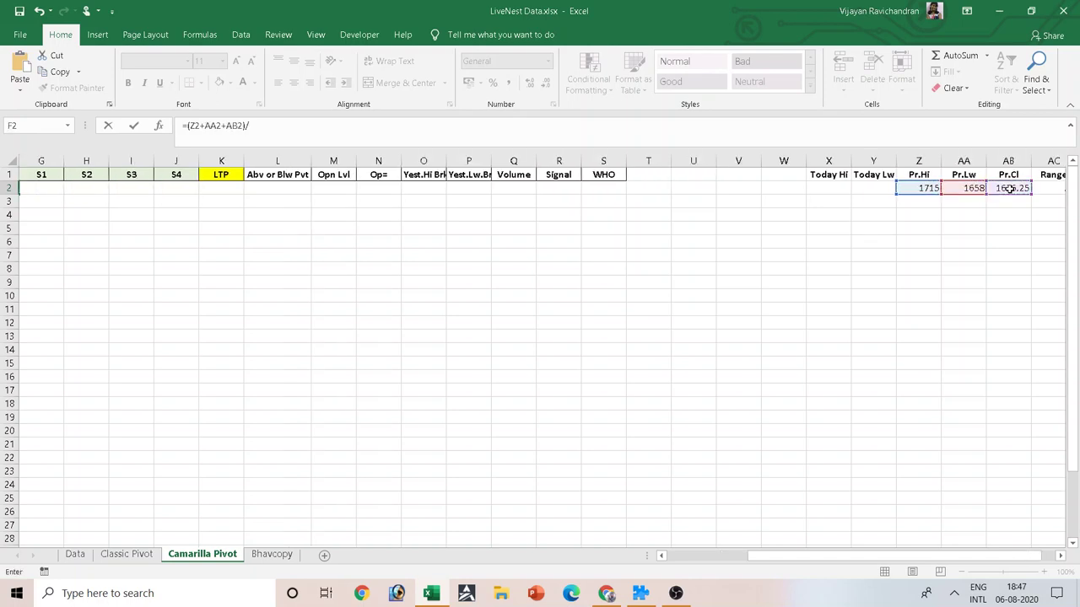
pyautogui.write(')/3')
pyautogui.press('Return')
pyautogui.press('Up')
pyautogui.press('Left')
pyautogui.press('Home')
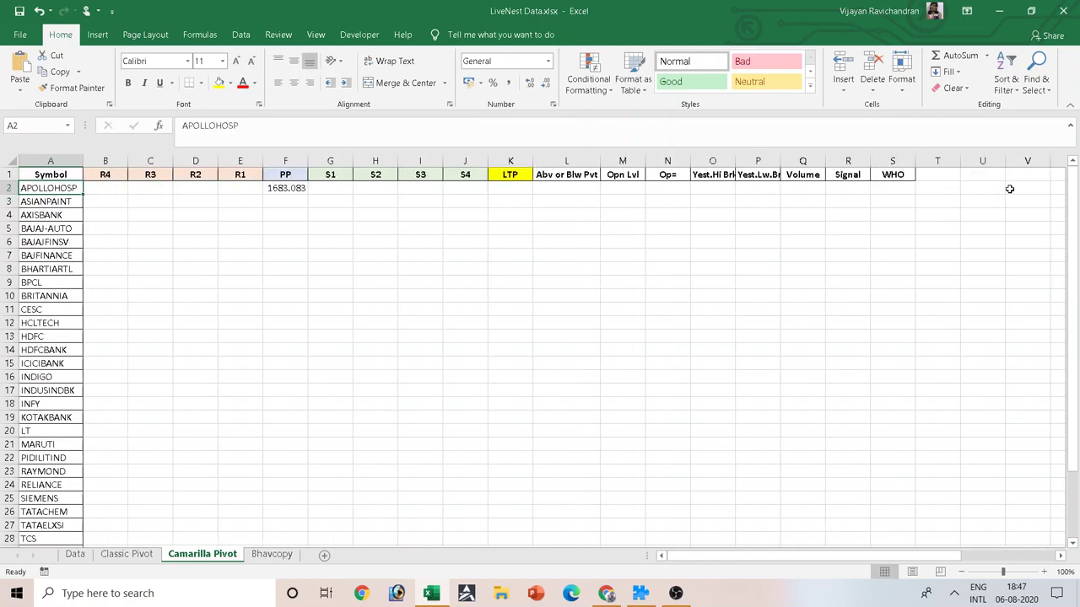
pyautogui.press('Right')
pyautogui.press('Right')
pyautogui.press('Right')
pyautogui.press('Right')
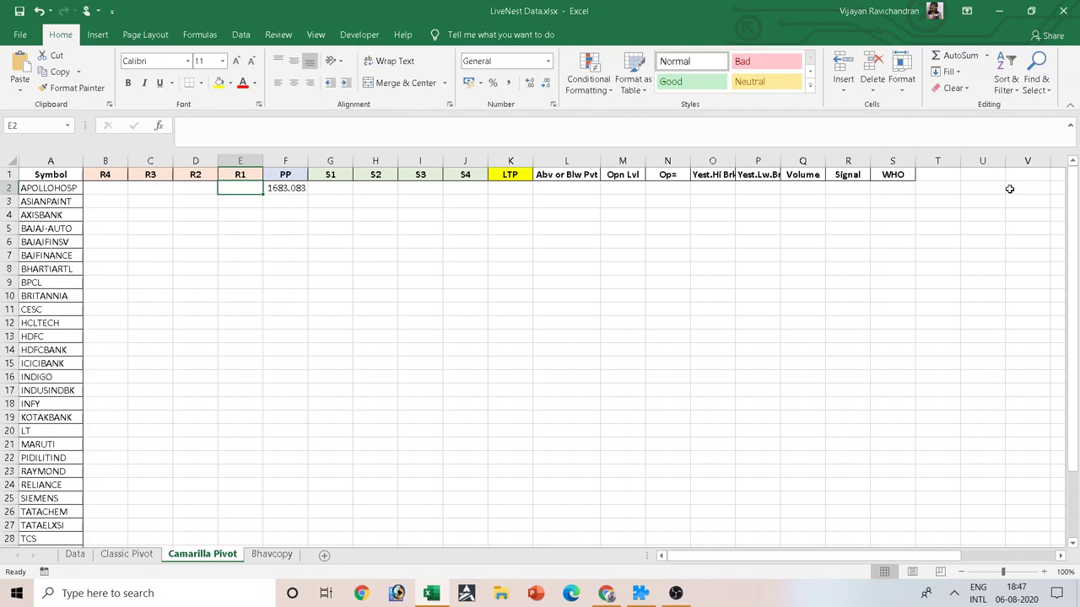
# Step: Enter =AB2+(AC2*1.1/12) in R1 cell E2, giving 1681.475
pyautogui.write('=')
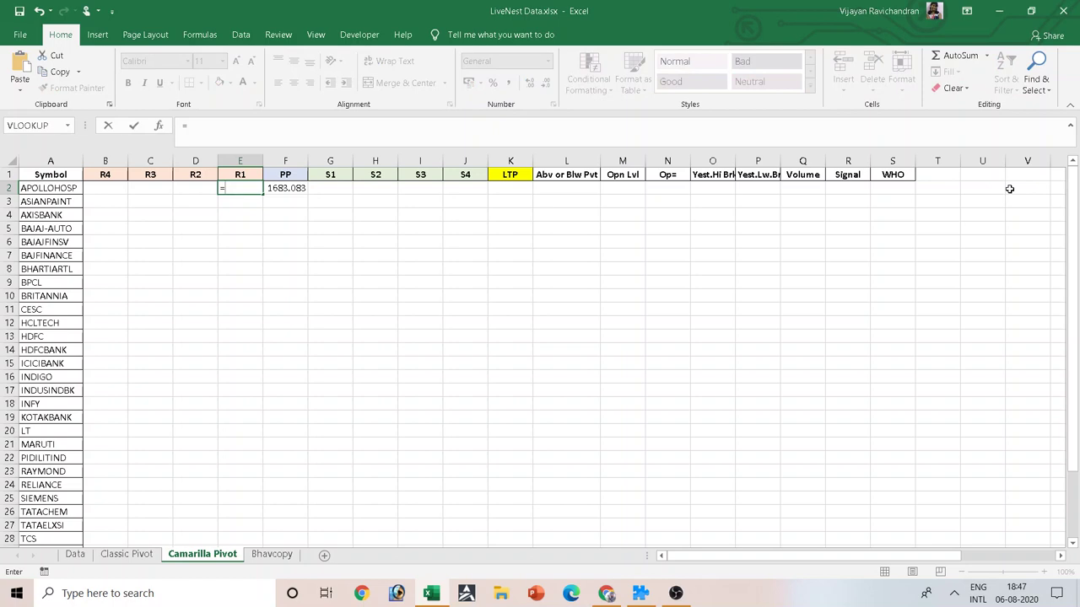
pyautogui.press('Right')
pyautogui.press('Right')
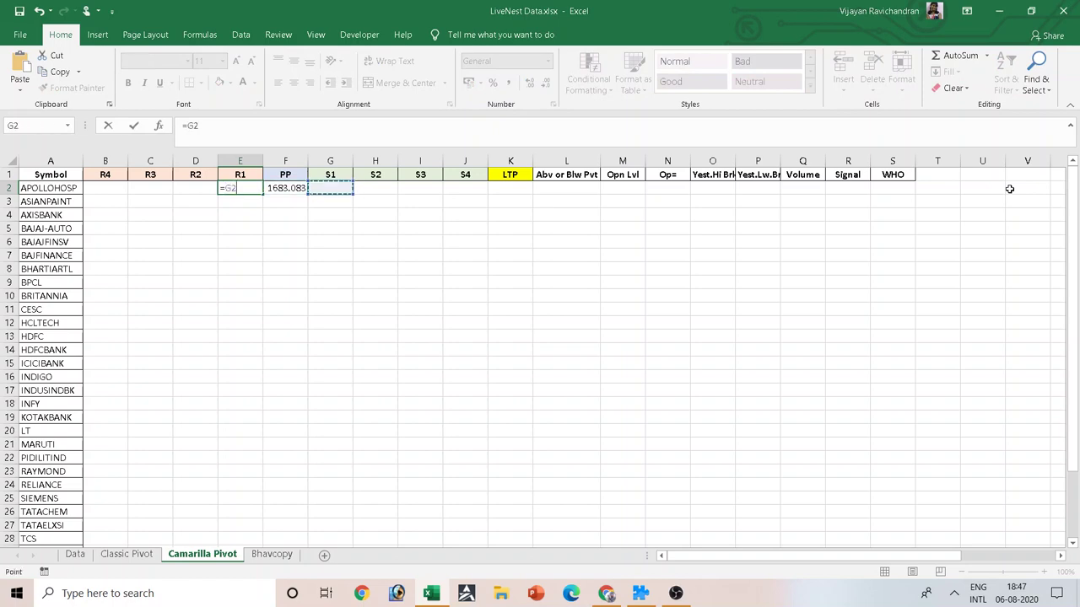
pyautogui.press('Right')
pyautogui.press('Right')
pyautogui.press('Right')
pyautogui.press('Right')
pyautogui.press('Right')
pyautogui.press('Right')
pyautogui.press('Right')
pyautogui.press('Right')
pyautogui.press('Right')
pyautogui.press('Right')
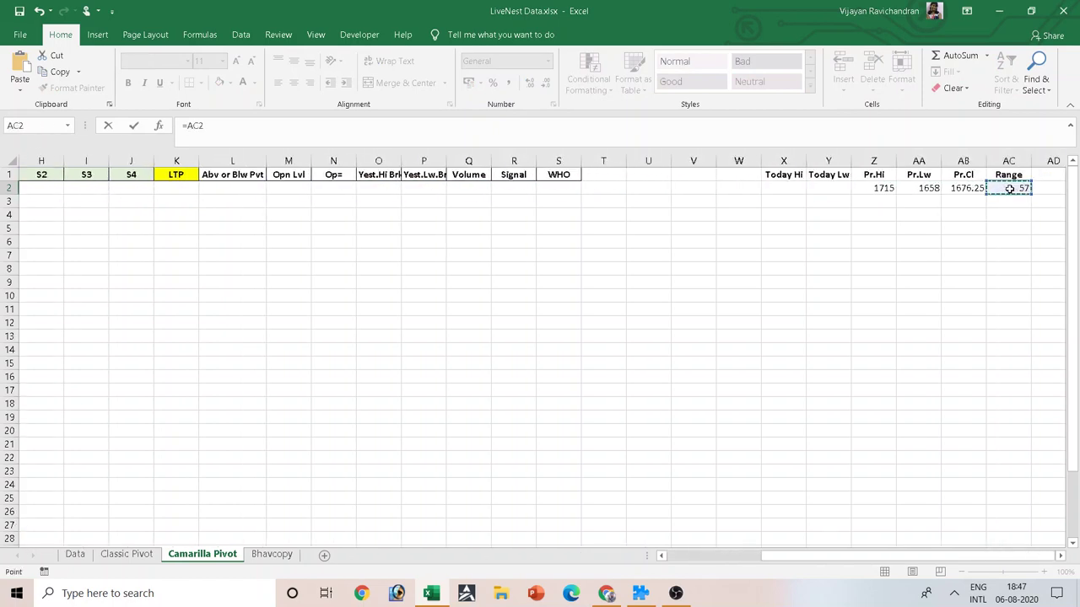
pyautogui.press('Left')
pyautogui.write('+')
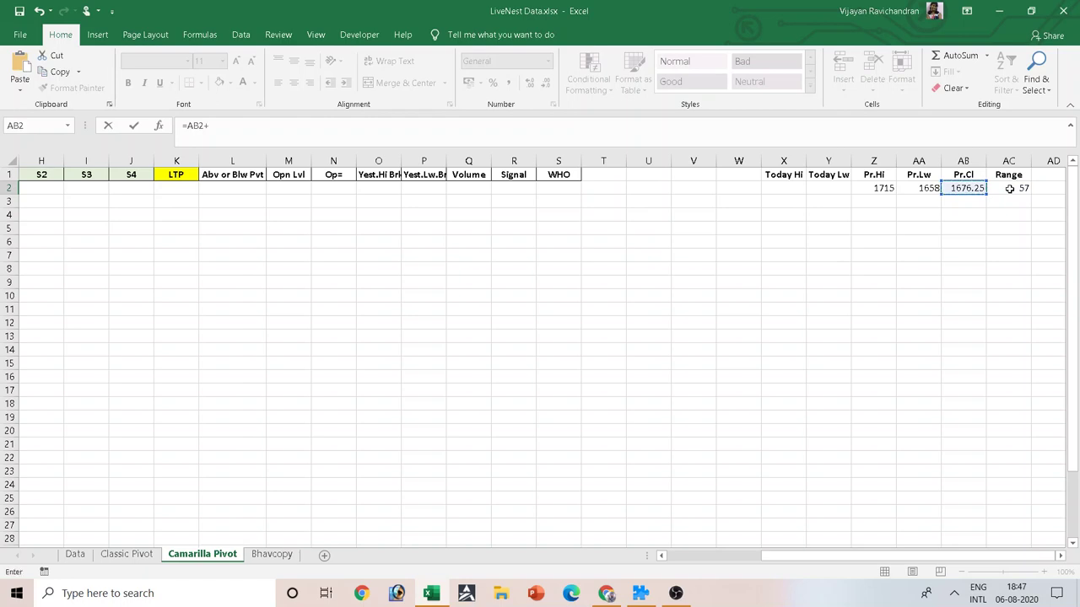
pyautogui.press('Right')
pyautogui.press('Right')
pyautogui.press('Right')
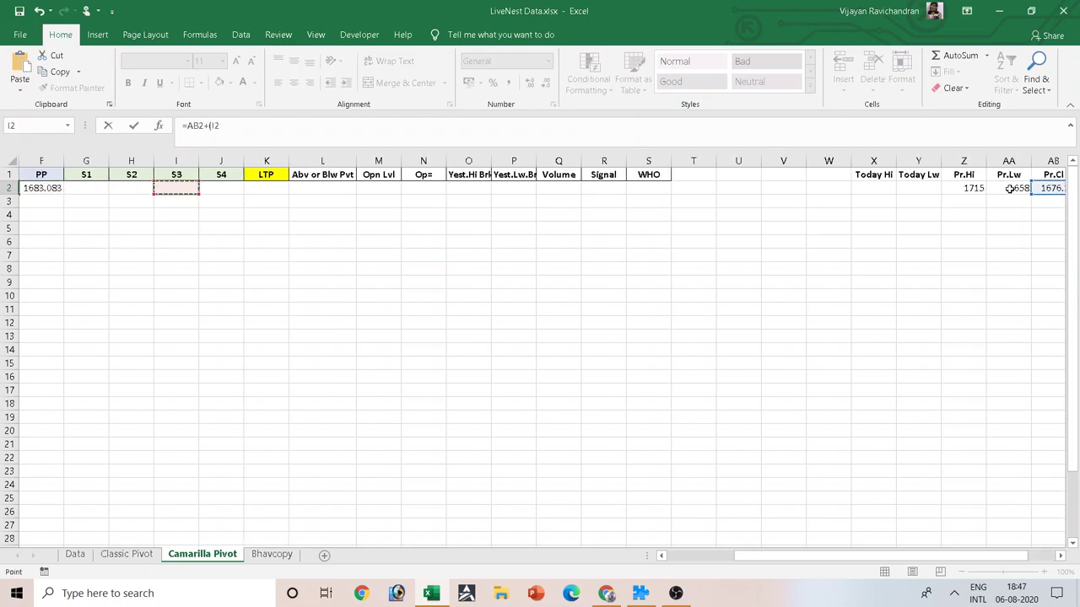
pyautogui.press('Right')
pyautogui.press('Right')
pyautogui.press('Right')
pyautogui.press('Right')
pyautogui.press('Right')
pyautogui.press('Right')
pyautogui.press('Right')
pyautogui.press('Left')
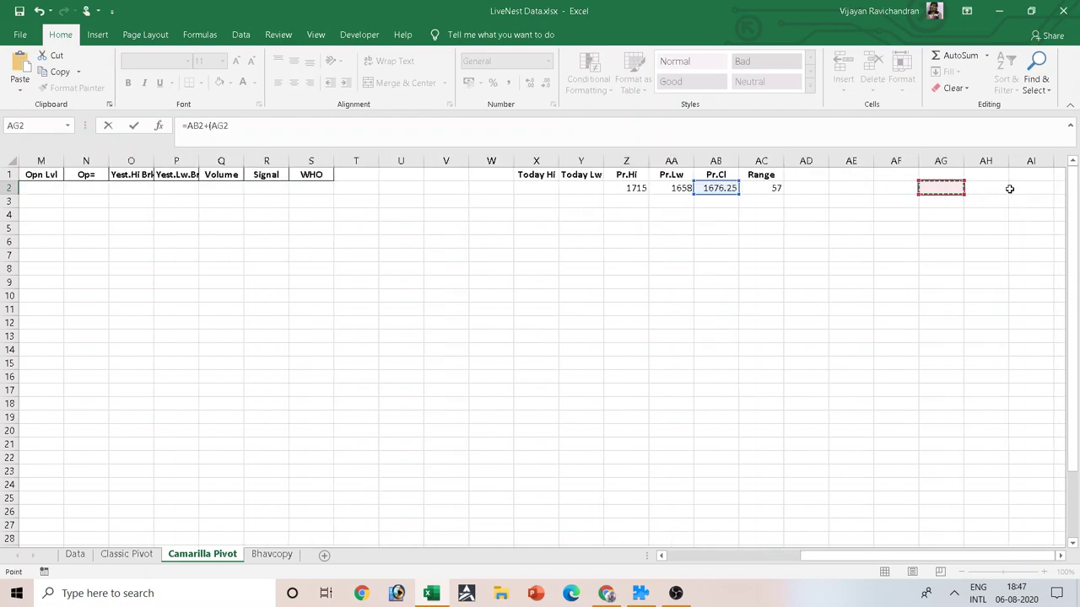
pyautogui.press('Left')
pyautogui.press('Left')
pyautogui.press('Left')
pyautogui.press('Left')
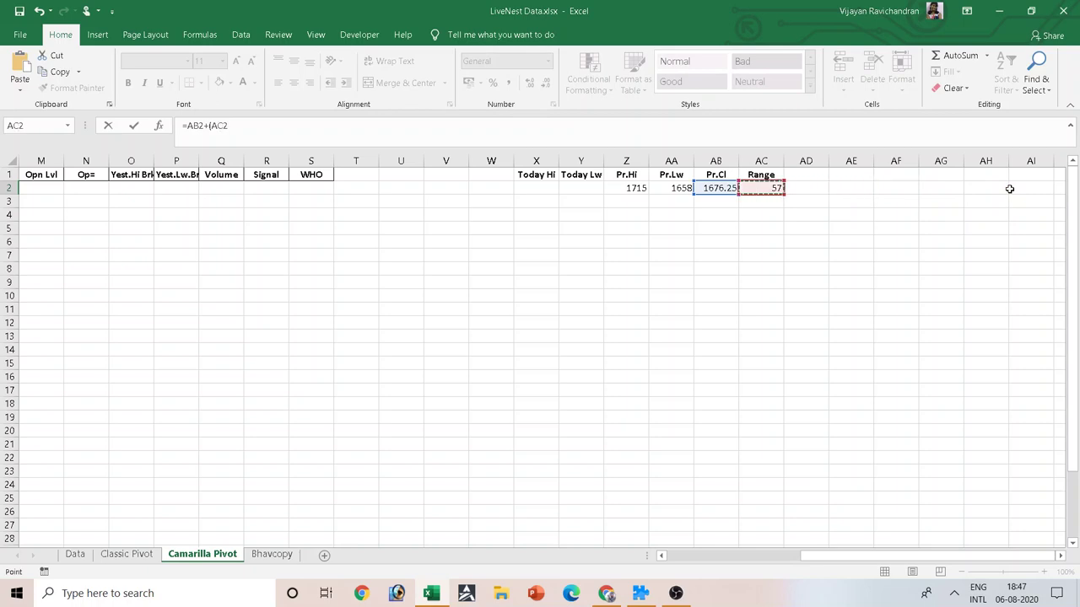
pyautogui.write('*')
pyautogui.write('1.1/12')
pyautogui.press('Return')
pyautogui.press('Up')
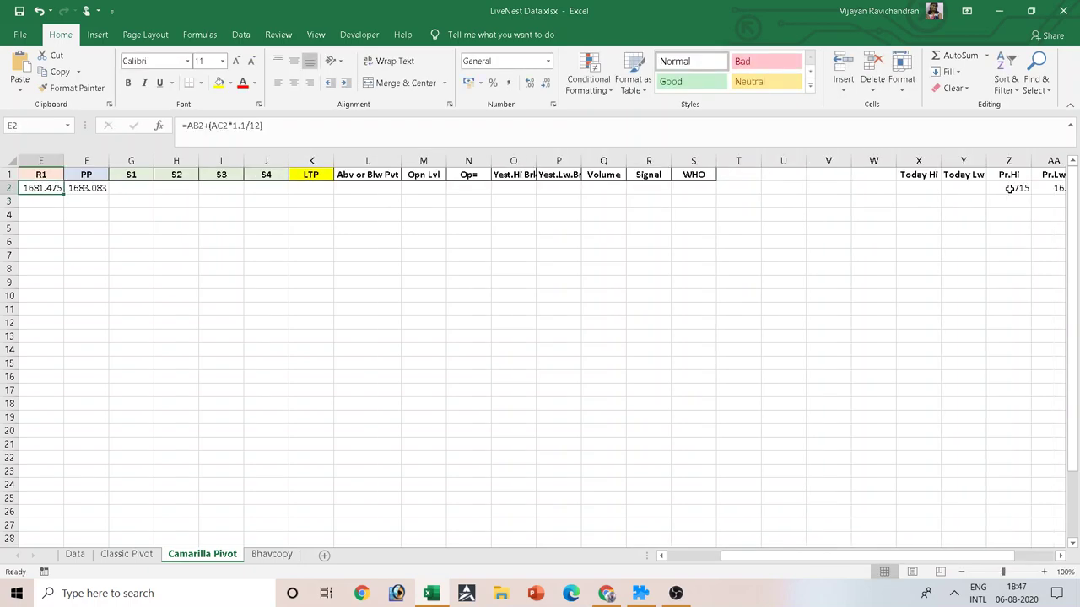
# Step: Copy E2's formula into R2 cell D2 with divisor 6, giving 1686.7
pyautogui.press('Left')
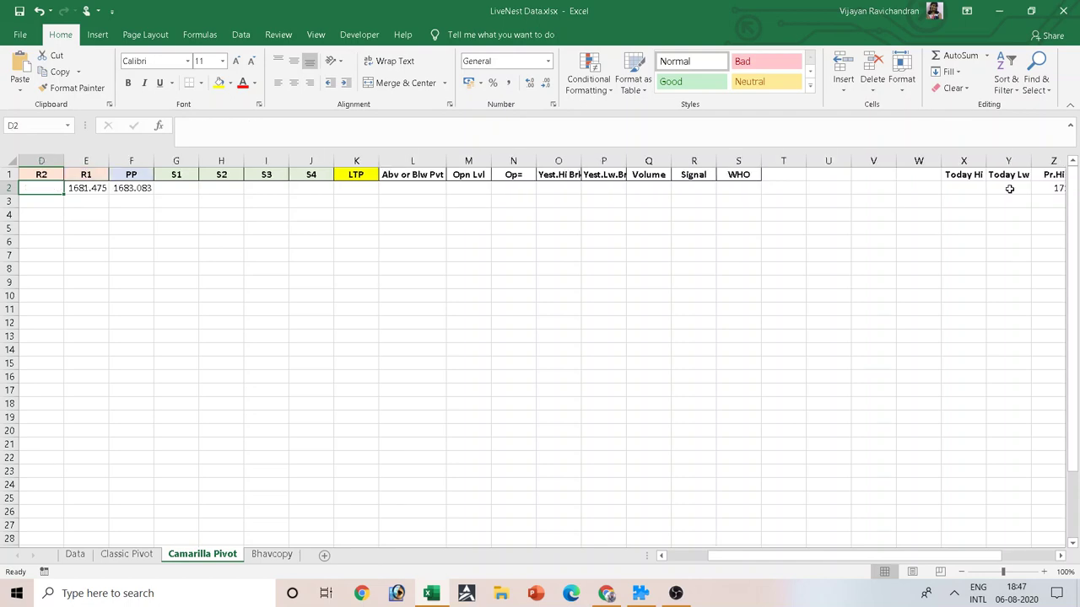
pyautogui.press('Right')
pyautogui.press('F2')
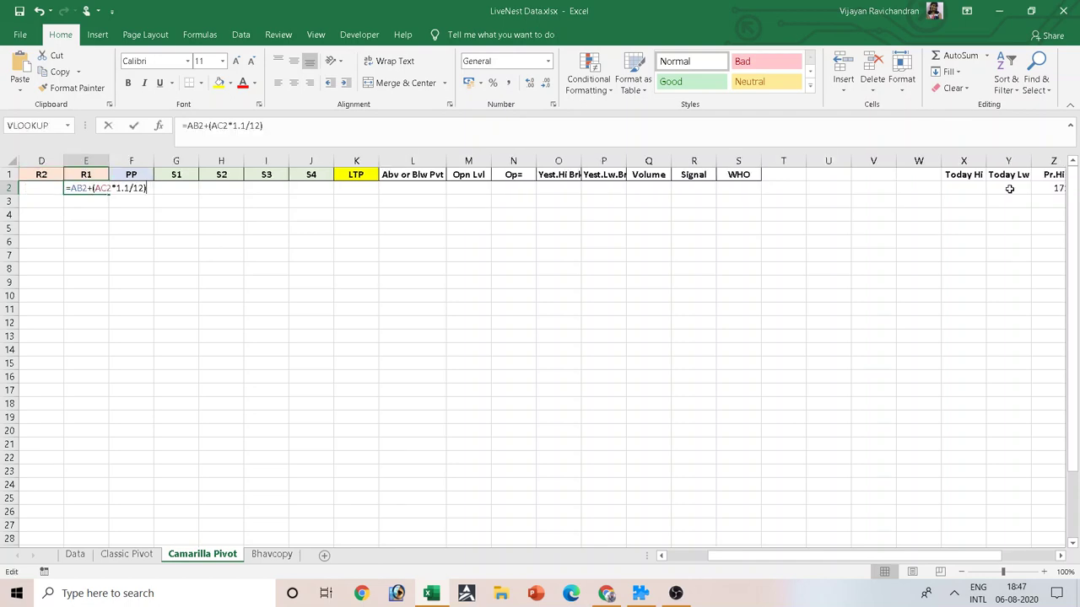
pyautogui.hotkey('shift', 'Left')
pyautogui.hotkey('shift', 'Left')
pyautogui.hotkey('shift', 'Left')
pyautogui.hotkey('shift', 'Left')
pyautogui.hotkey('shift', 'Left')
pyautogui.hotkey('shift', 'Left')
pyautogui.hotkey('shift', 'Left')
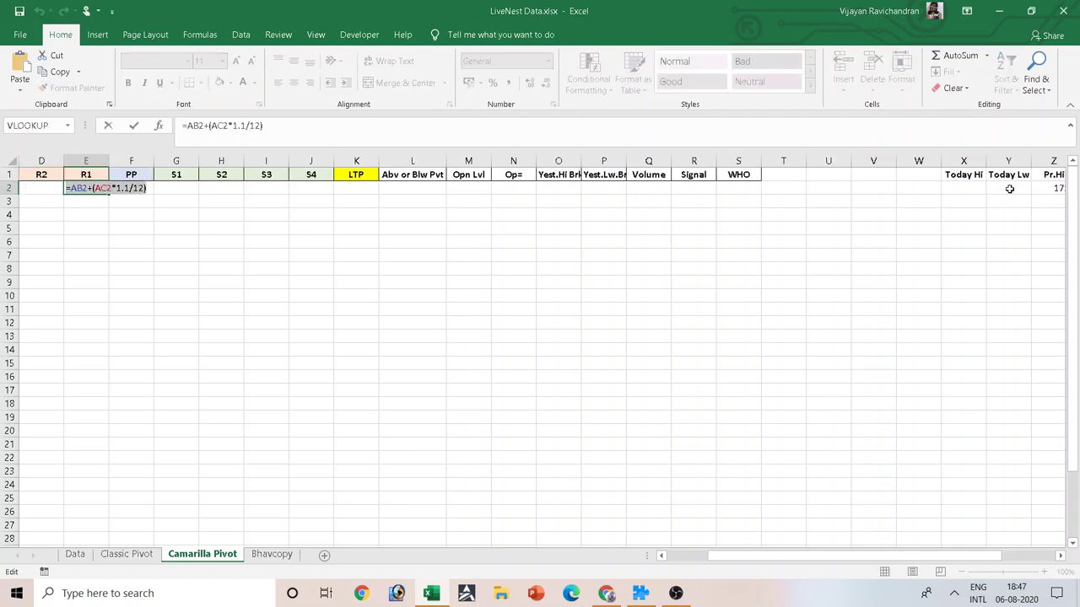
pyautogui.hotkey('ctrl', 'c')
pyautogui.press('Escape')
pyautogui.press('Left')
pyautogui.press('F2')
pyautogui.hotkey('ctrl', 'v')
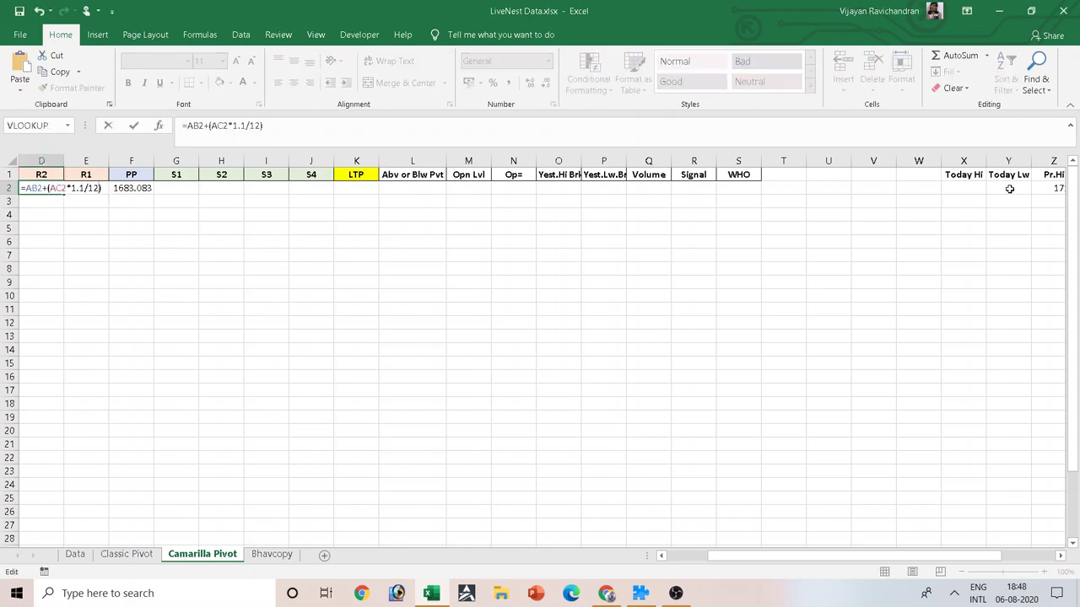
pyautogui.hotkey('shift', 'Left')
pyautogui.hotkey('shift', 'Left')
pyautogui.press('Return')
# Step: Set R3 in C2 to the same formula with divisor 4, giving 1691.925
pyautogui.press('Up')
pyautogui.press('Left')
pyautogui.press('F2')
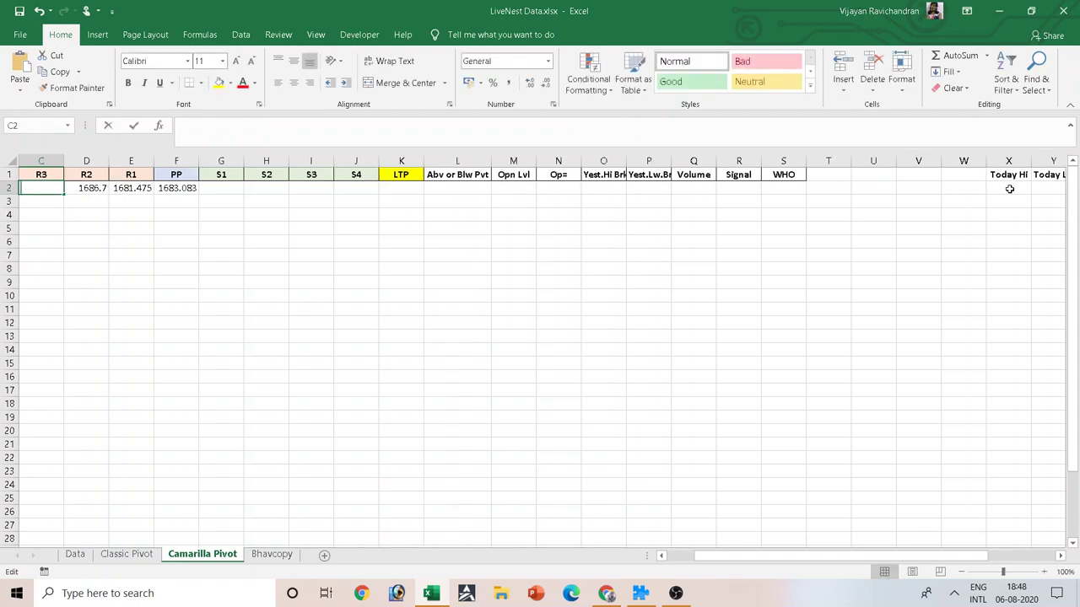
pyautogui.write('=AB2+(AC2*1.1/12)')
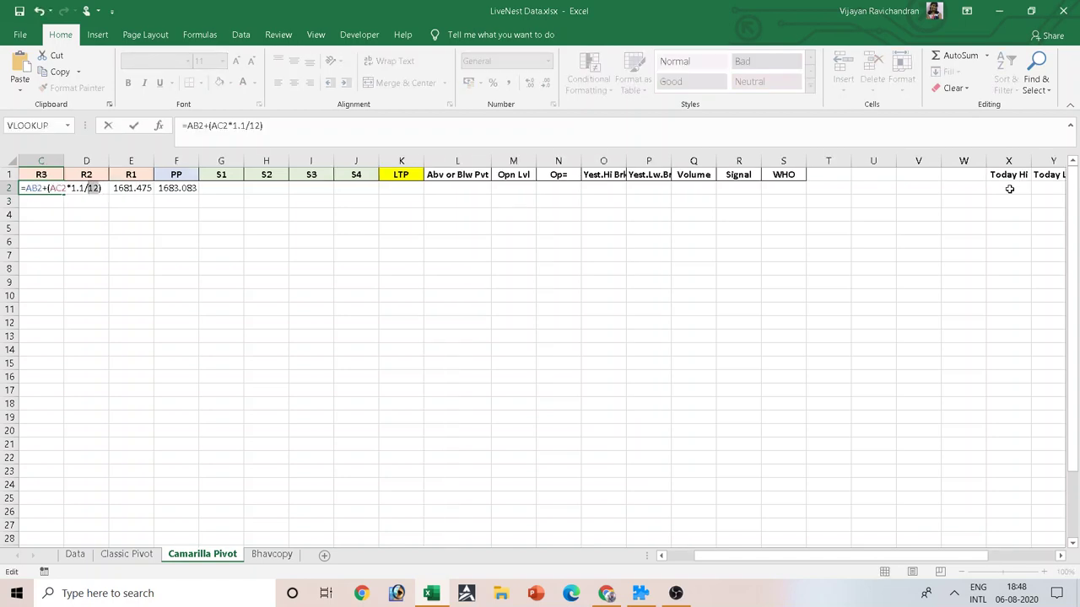
pyautogui.write('4')
pyautogui.press('Left')
pyautogui.write('/')
pyautogui.hotkey('ctrl', 'Return')
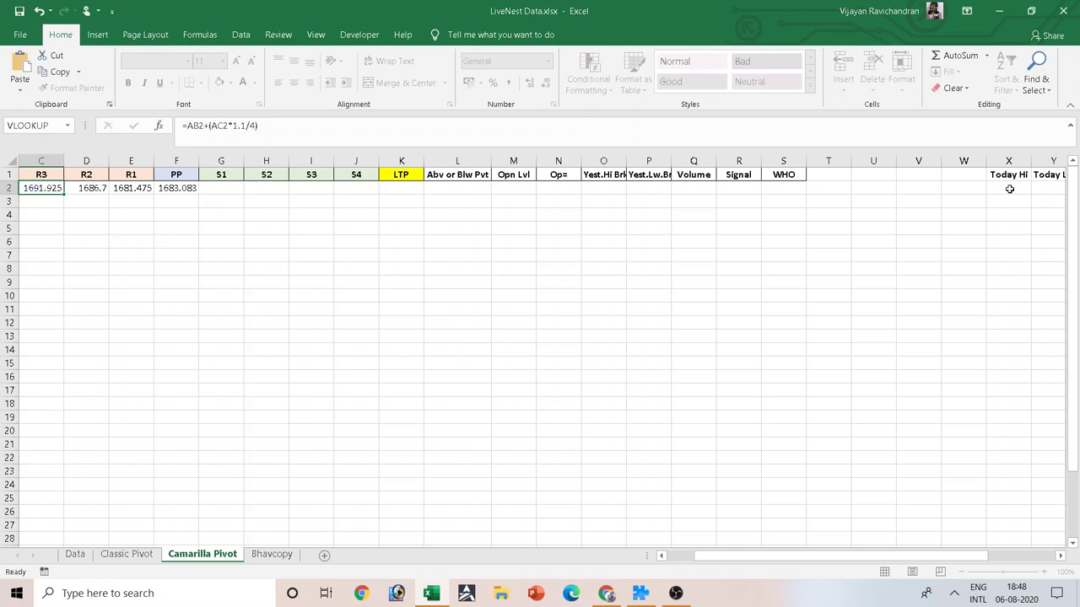
# Step: Set R4 in B2 to the same formula with divisor 2, giving 1707.6
pyautogui.press('Left')
pyautogui.press('F2')
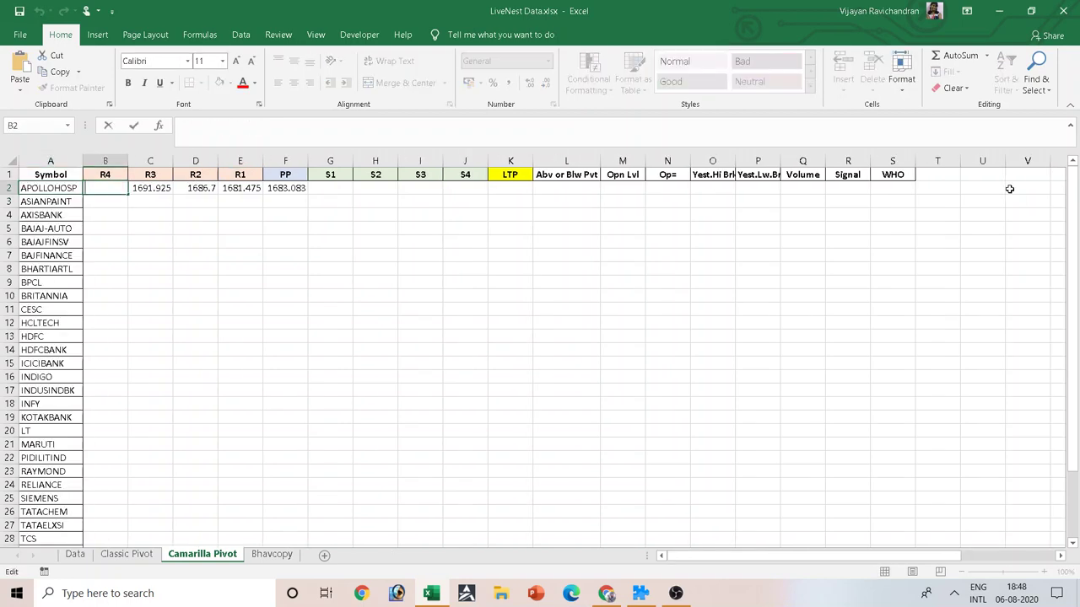
pyautogui.hotkey('ctrl', 'v')
pyautogui.press('Left')
pyautogui.hotkey('shift', 'Left')
pyautogui.hotkey('shift', 'Left')
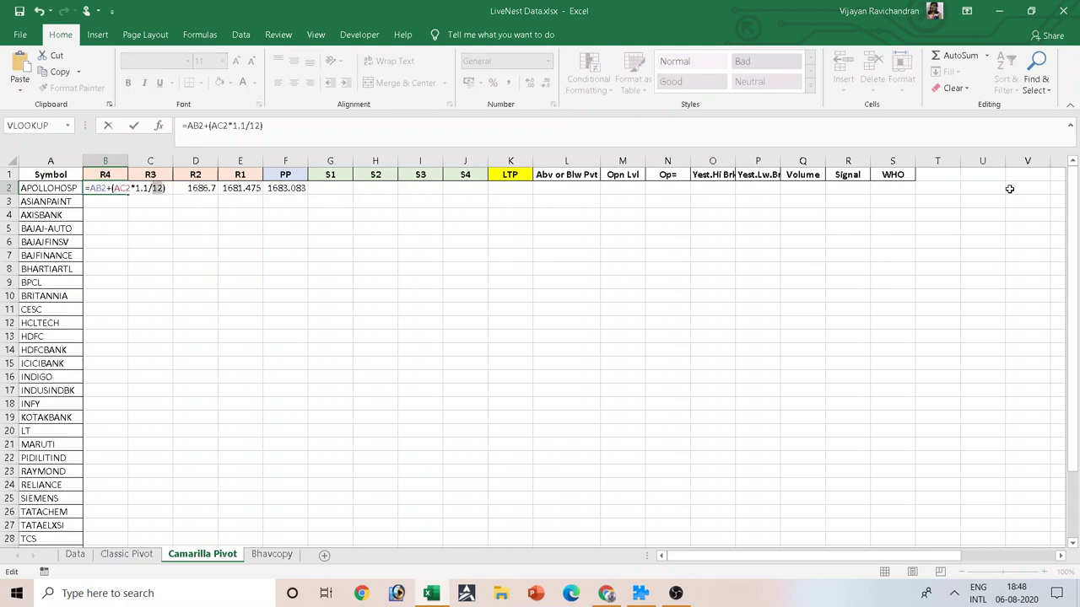
pyautogui.write('2')
pyautogui.hotkey('ctrl', 'Return')
pyautogui.press('Right')
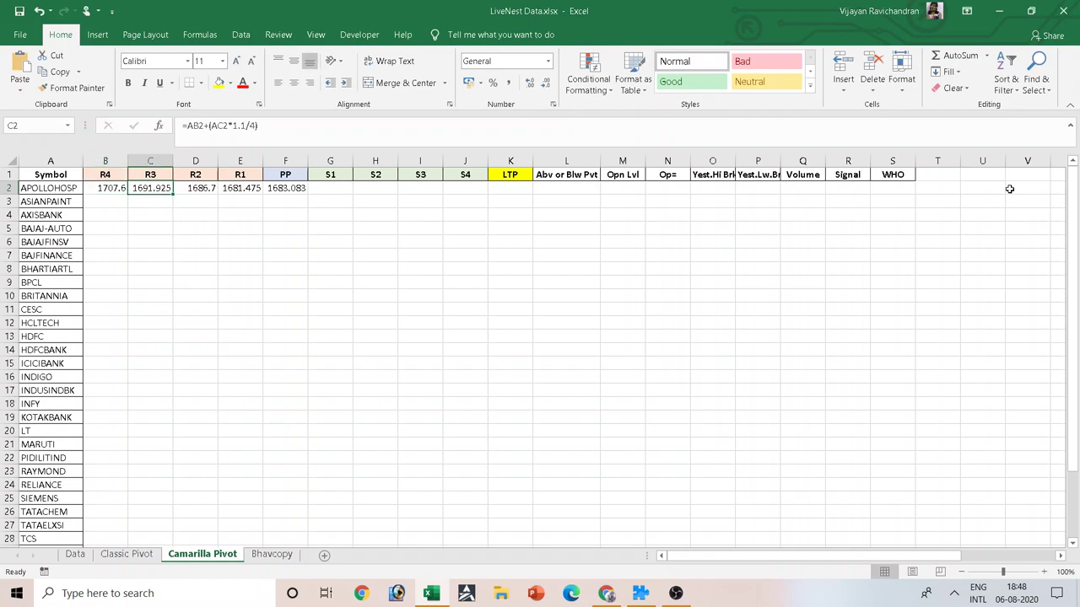
pyautogui.press('Right')
pyautogui.press('Right')
pyautogui.press('Right')
pyautogui.press('Right')
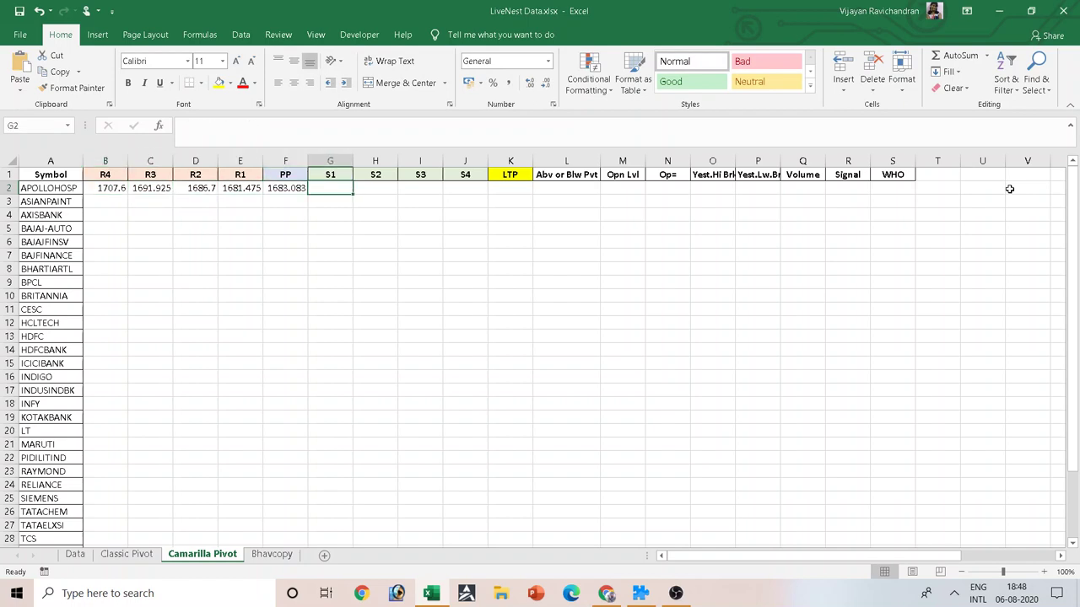
# Step: Set S1 to =AB2-(AC2*1.1/12), showing 1671.025
pyautogui.write('=')
pyautogui.hotkey('ctrl', 'v')
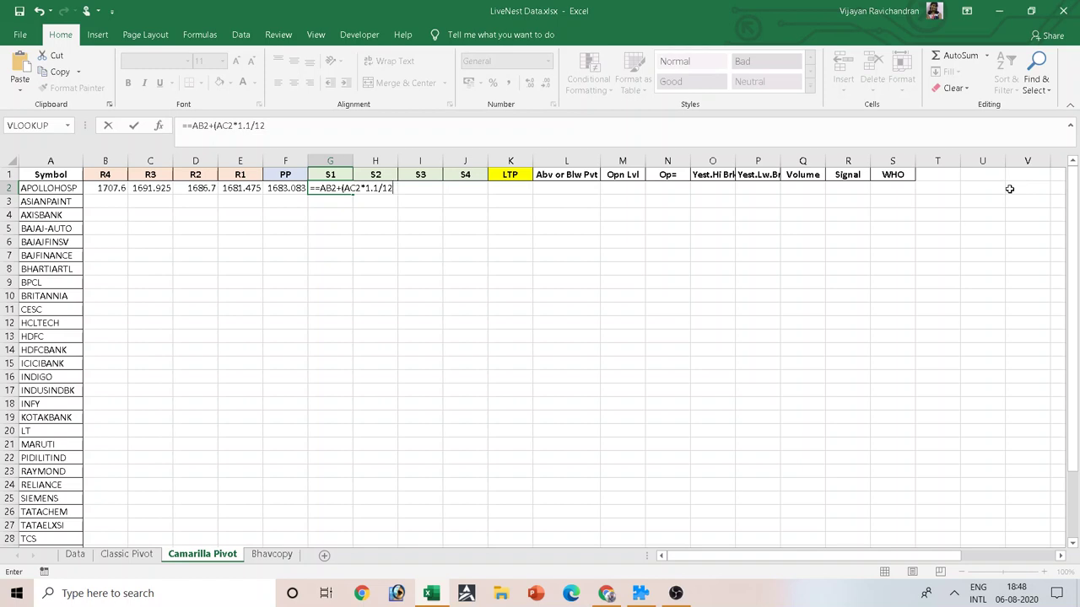
pyautogui.press('BackSpace')
pyautogui.press('BackSpace')
pyautogui.press('BackSpace')
pyautogui.press('Escape')
pyautogui.write('=')
pyautogui.hotkey('ctrl', 'v')
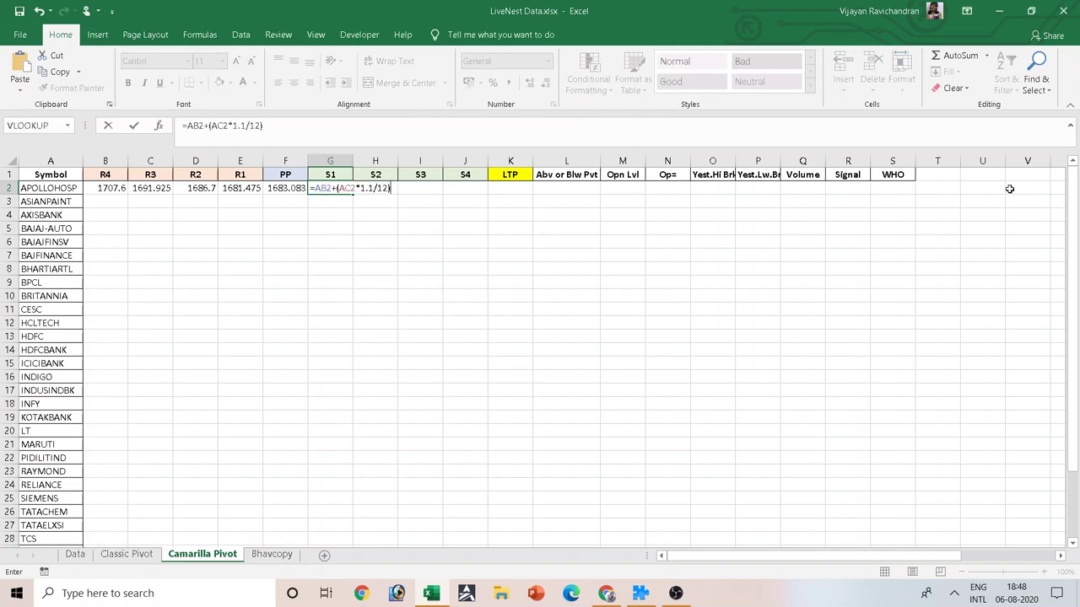
pyautogui.press('Left')
pyautogui.press('Right')
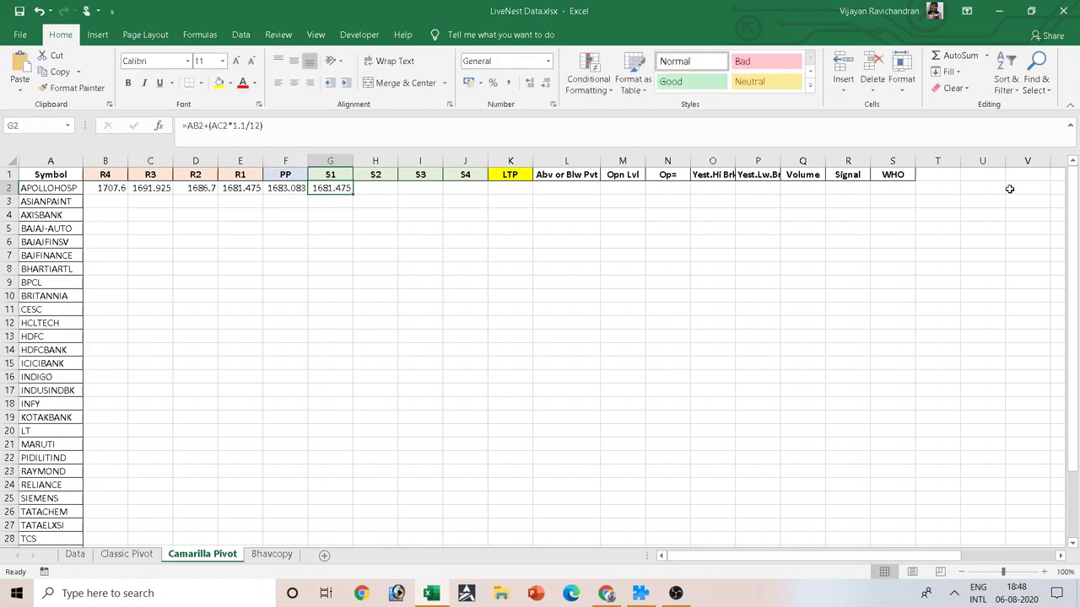
pyautogui.press('F2')
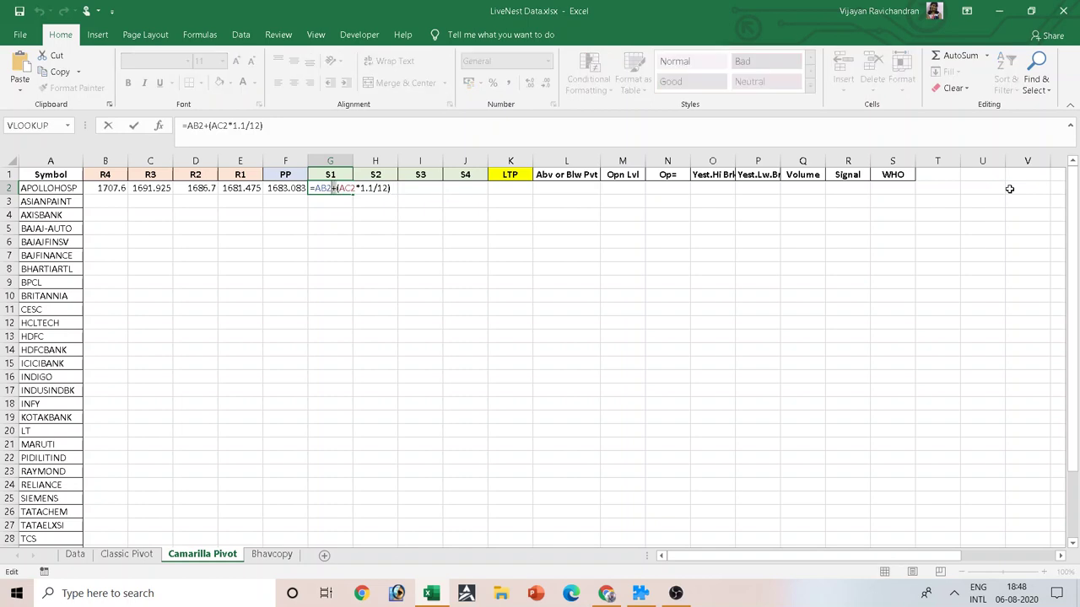
pyautogui.press('BackSpace')
pyautogui.write('-')
pyautogui.press('Return')
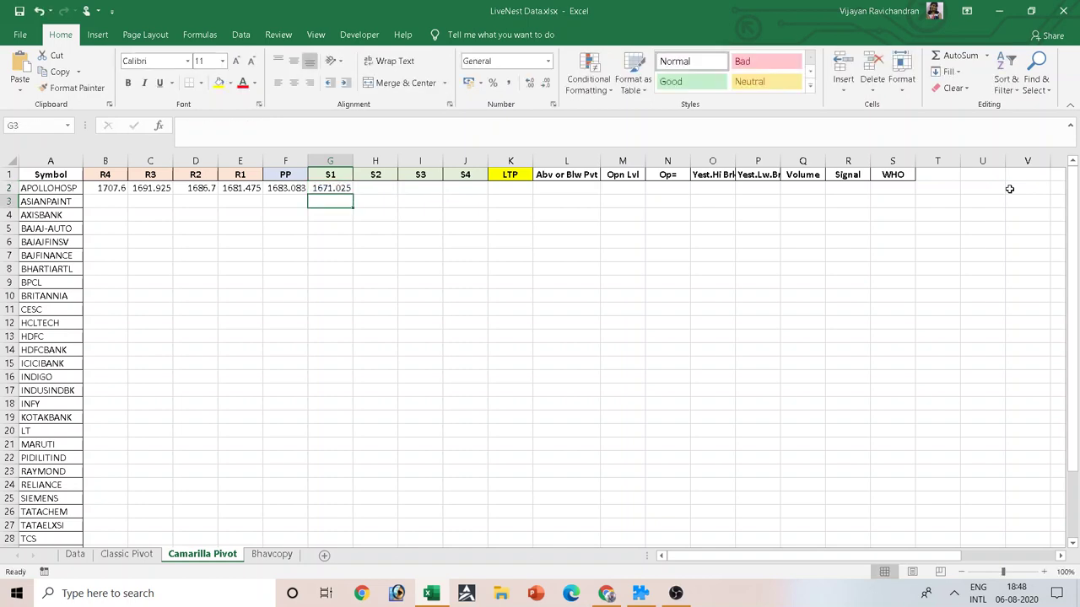
# Step: Set S2 to =AB2-(AC2*1.1/6), showing 1665.8
pyautogui.press('Up')
pyautogui.press('Right')
pyautogui.press('F2')
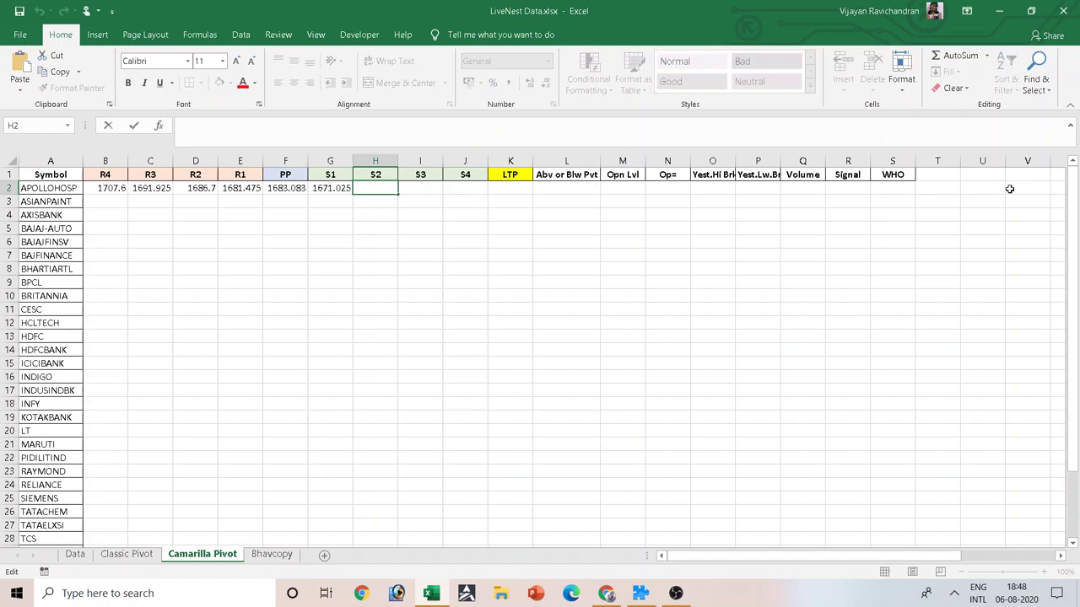
pyautogui.hotkey('ctrl', 'v')
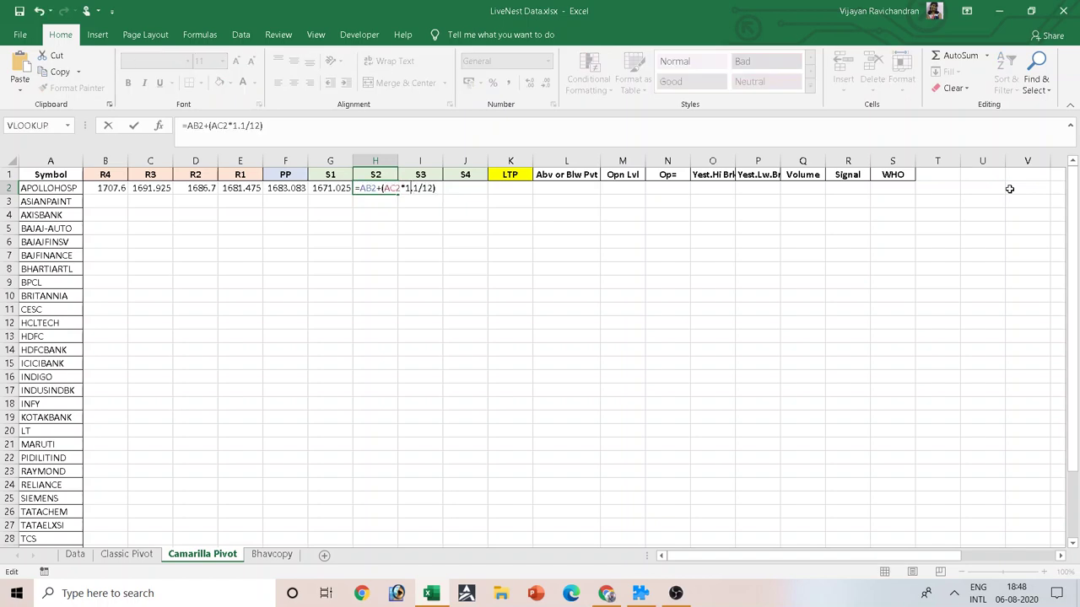
pyautogui.press('BackSpace')
pyautogui.write('-')
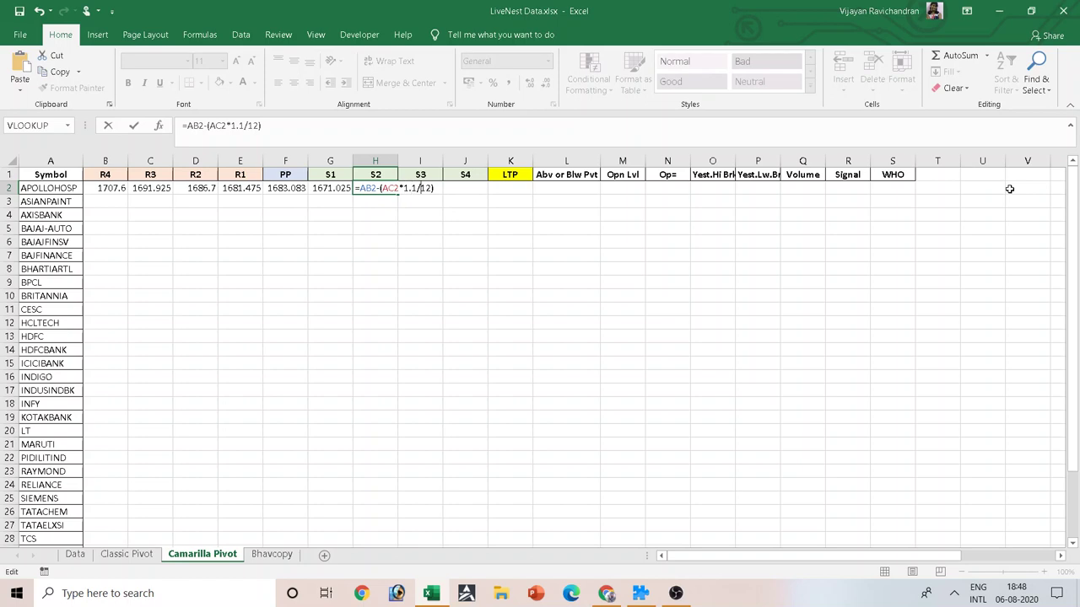
pyautogui.hotkey('shift', 'End')
pyautogui.press('Return')
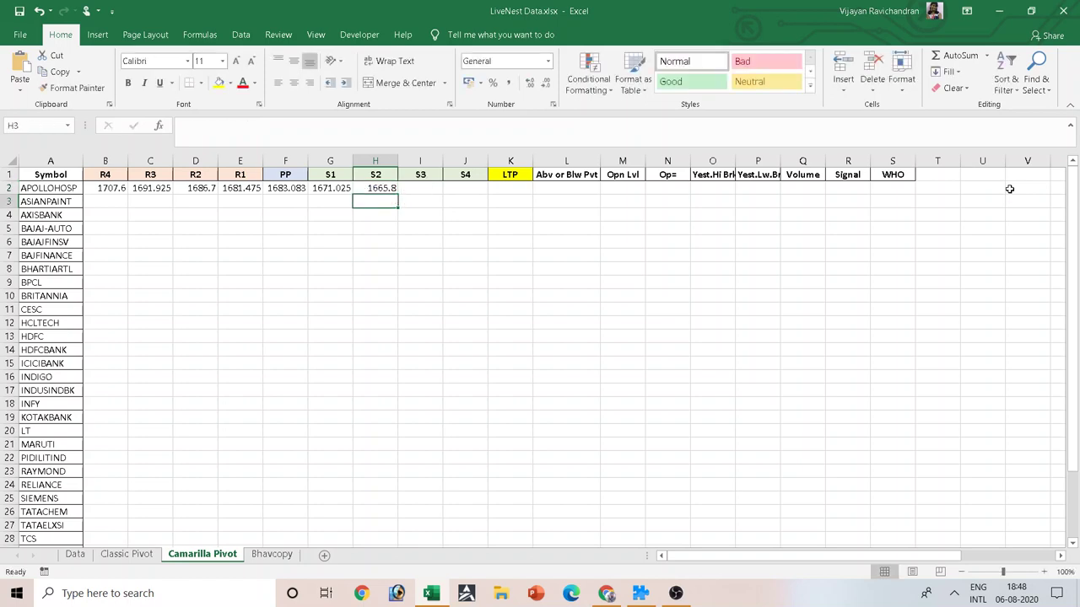
# Step: Set S3 to the close-minus formula with divisor 4, showing 1660.575
pyautogui.press('Up')
pyautogui.press('Right')
pyautogui.write('=AB2+(AC2*1.1/12)')
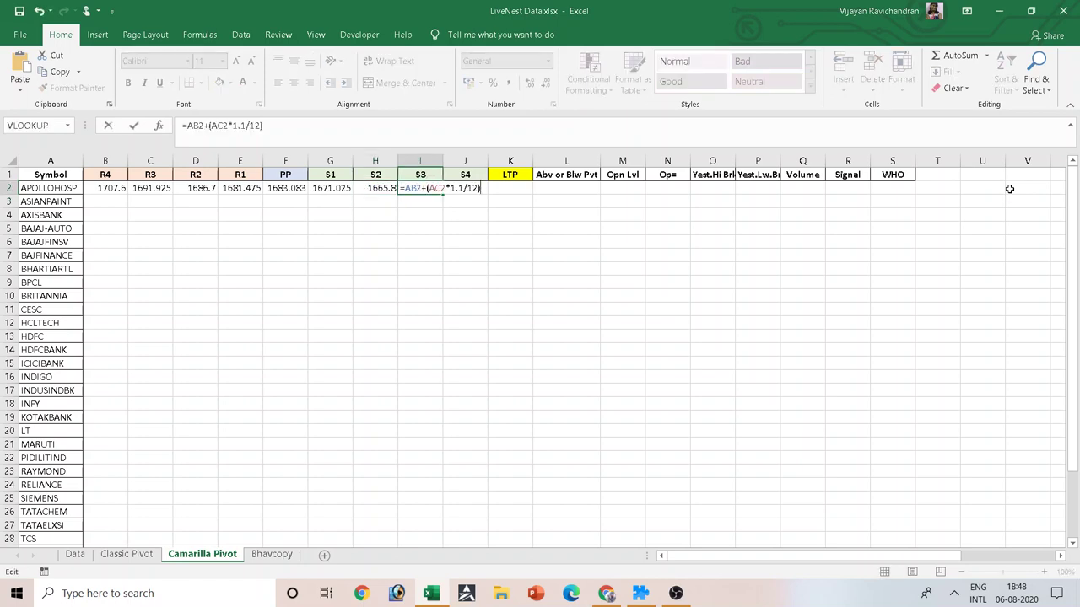
pyautogui.press('Left')
pyautogui.press('Left')
pyautogui.press('Left')
pyautogui.write('4')
pyautogui.press('Tab')
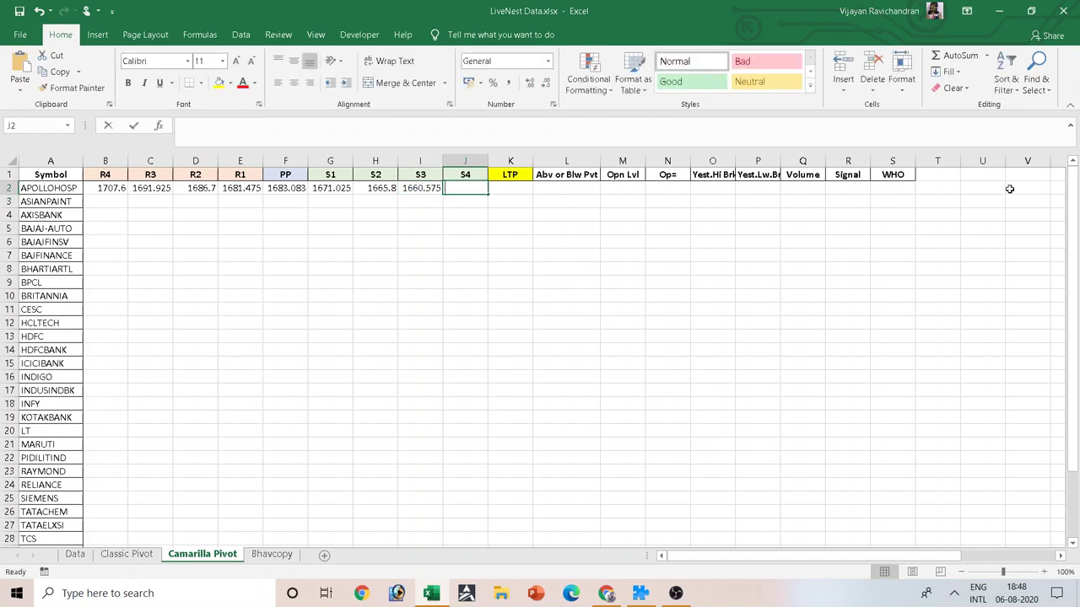
# Step: Set S4 to the close-minus formula with divisor 2, showing 1644.9
pyautogui.press('F2')
pyautogui.write('=AB2+(AC2*1.1/12)')
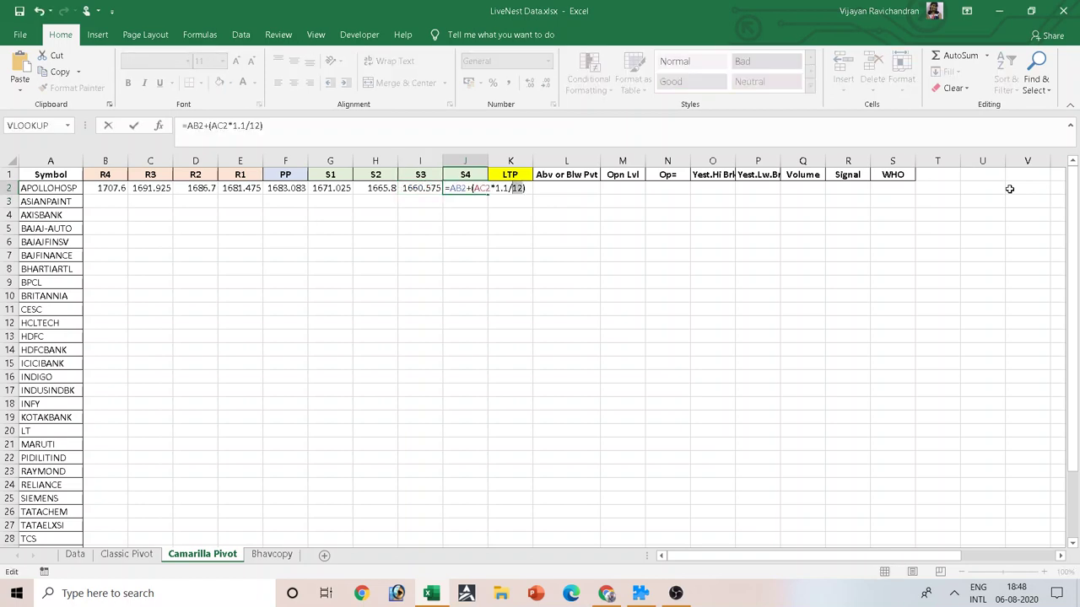
pyautogui.write('2')
pyautogui.press('BackSpace')
pyautogui.write('-')
pyautogui.press('Return')
# Step: Step along row 2 to check the R4 through S4 level formulas
pyautogui.press('Up')
pyautogui.press('Left')
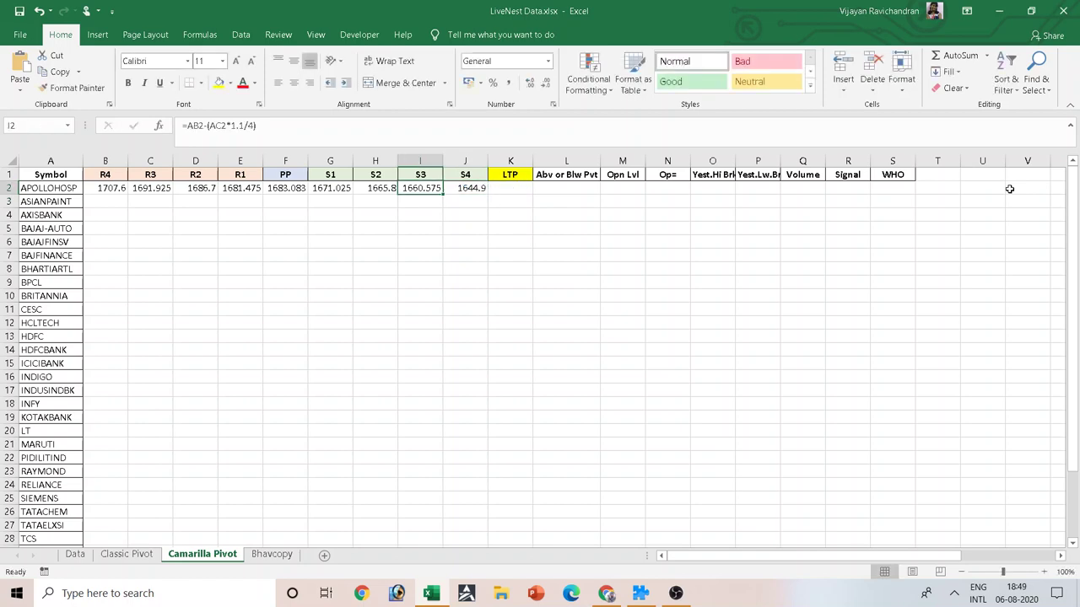
pyautogui.press('Left')
pyautogui.press('Left')
pyautogui.press('Left')
pyautogui.press('Left')
pyautogui.press('Left')
pyautogui.press('Left')
pyautogui.press('Left')
pyautogui.press('Right')
pyautogui.press('Right')
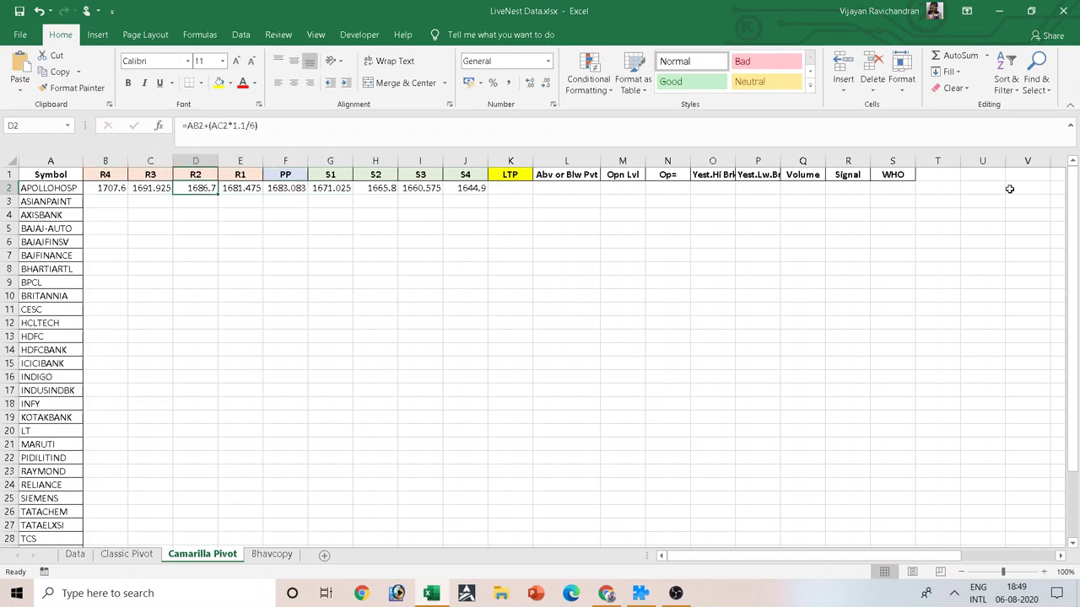
pyautogui.press('Right')
pyautogui.press('Right')
pyautogui.press('Right')
pyautogui.press('Right')
pyautogui.press('Right')
pyautogui.press('Left')
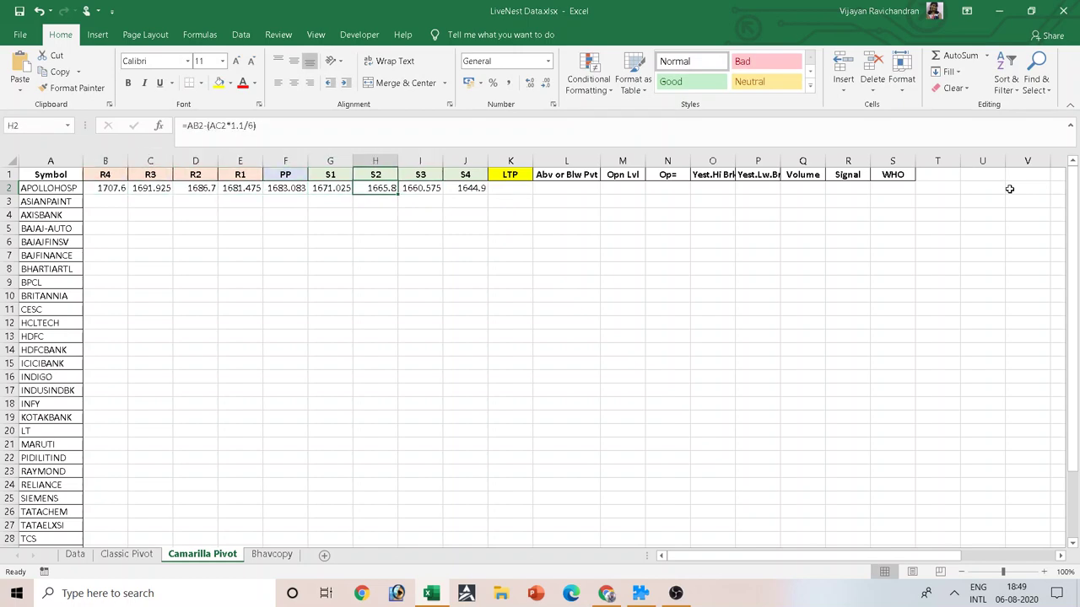
pyautogui.press('Left')
pyautogui.press('Left')
pyautogui.press('Left')
pyautogui.press('Right')
pyautogui.press('Right')
pyautogui.press('Right')
pyautogui.press('Right')
pyautogui.press('Right')
pyautogui.press('Right')
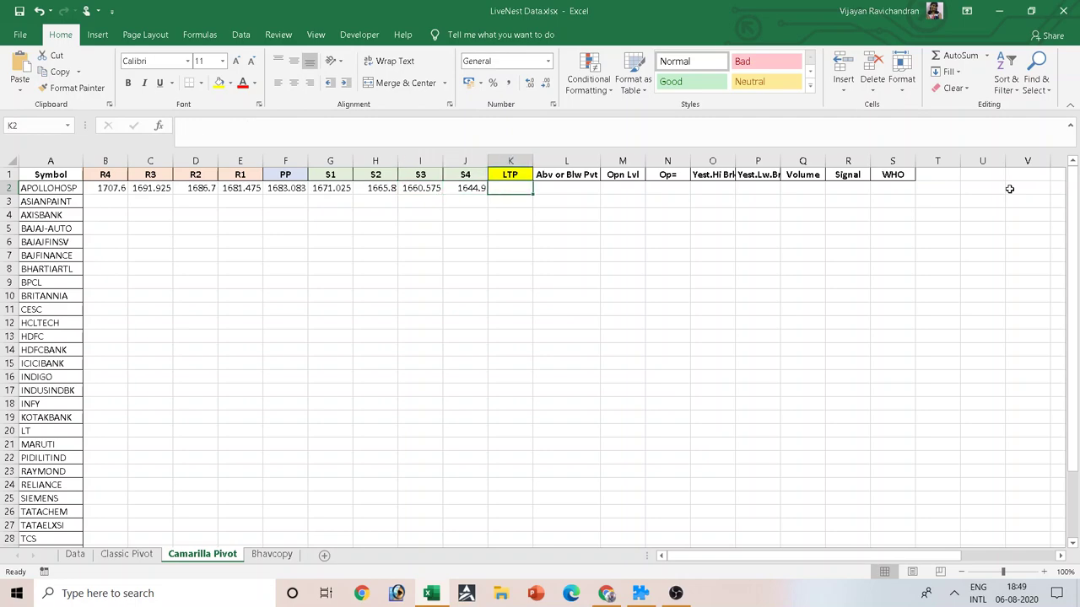
# Step: Link Camarilla Pivot's K2 (LTP 1693.45) and L2 (Abv Pivot) to Classic Pivot's K3 and L3
pyautogui.write('=')
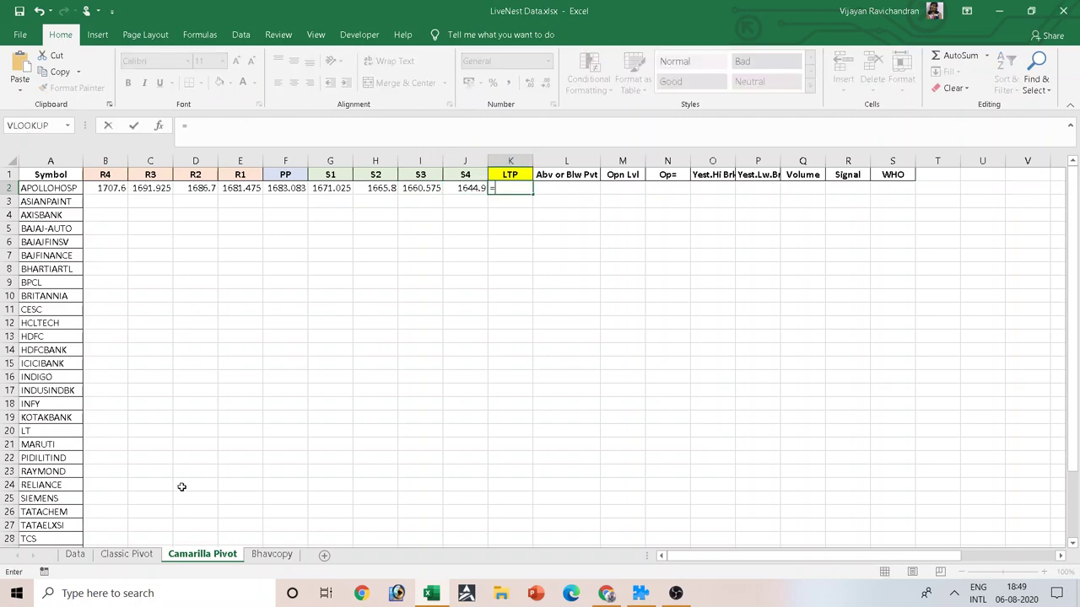
pyautogui.click(102, 559)
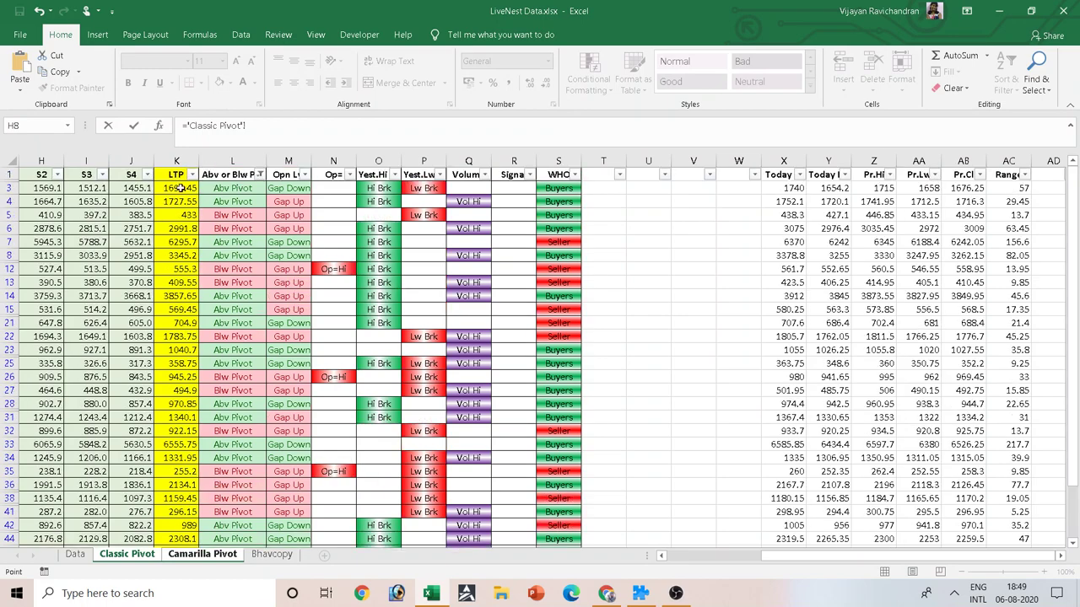
pyautogui.click(180, 187)
pyautogui.press('Return')
pyautogui.press('Up')
pyautogui.press('Right')
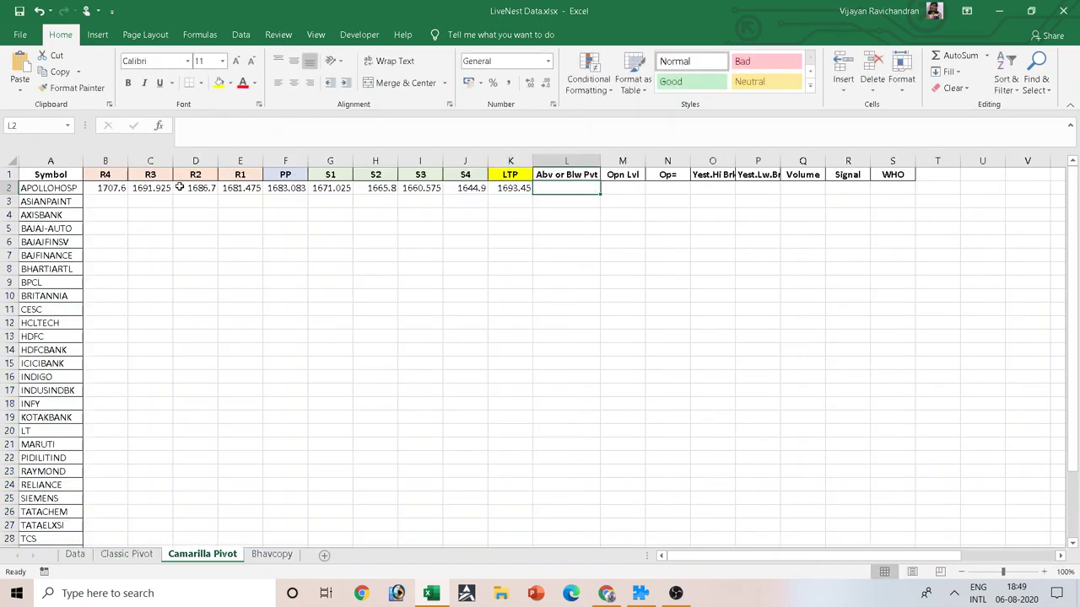
pyautogui.write('=')
pyautogui.click(118, 554)
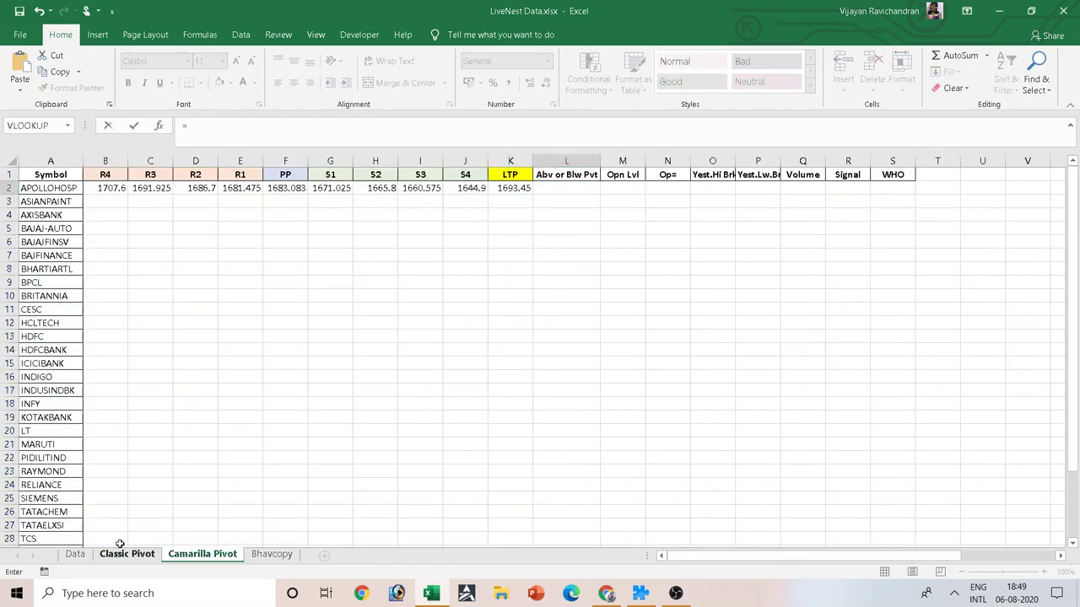
pyautogui.click(239, 187)
pyautogui.press('Return')
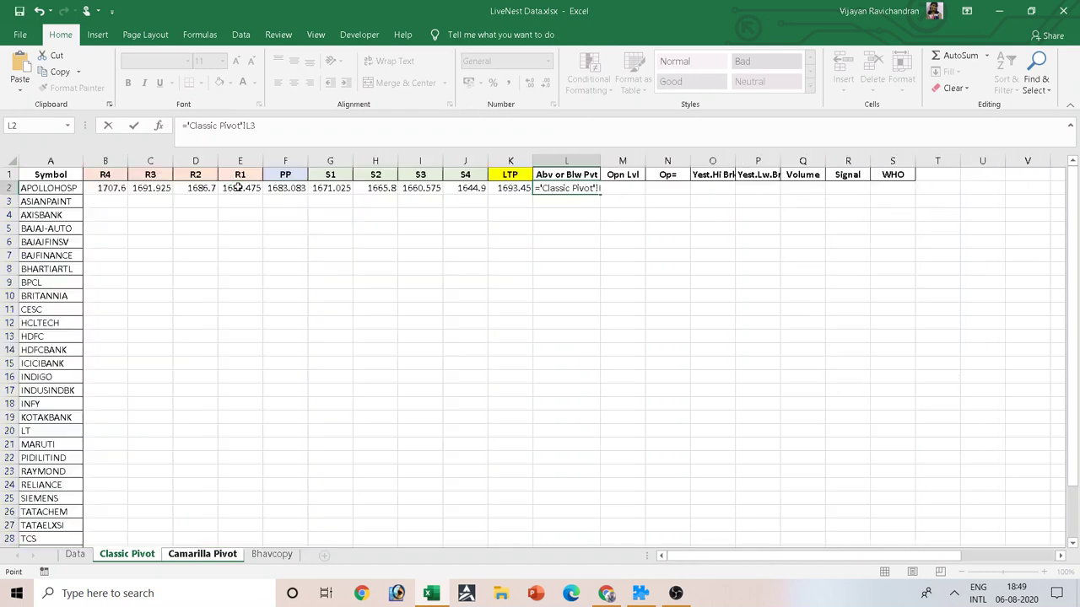
# Step: Clear the Abv or Blw Pvt filter on Classic Pivot by selecting all values
pyautogui.click(123, 556)
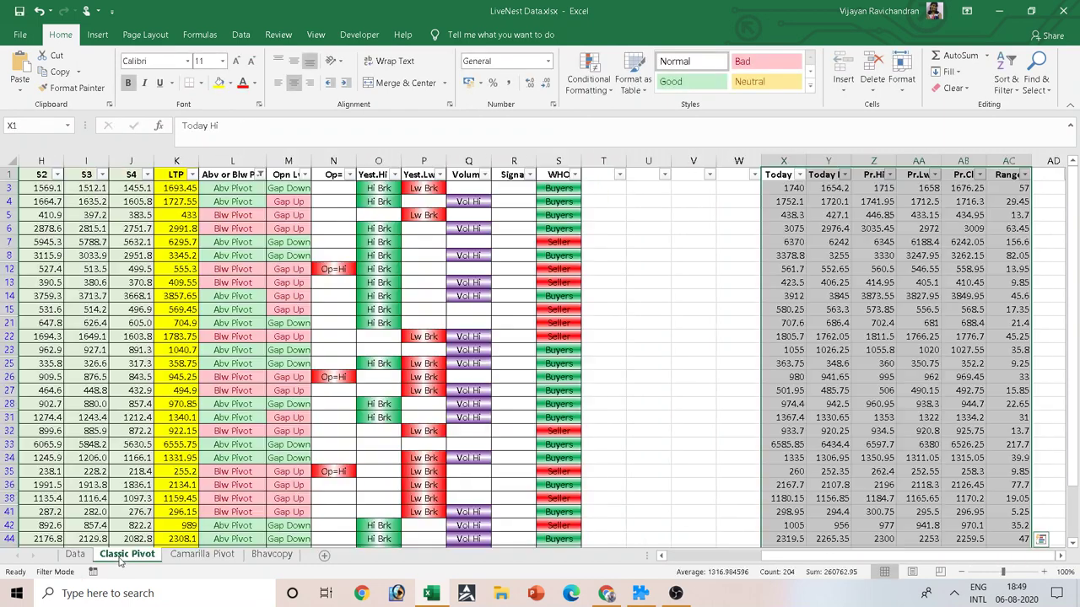
pyautogui.click(260, 175)
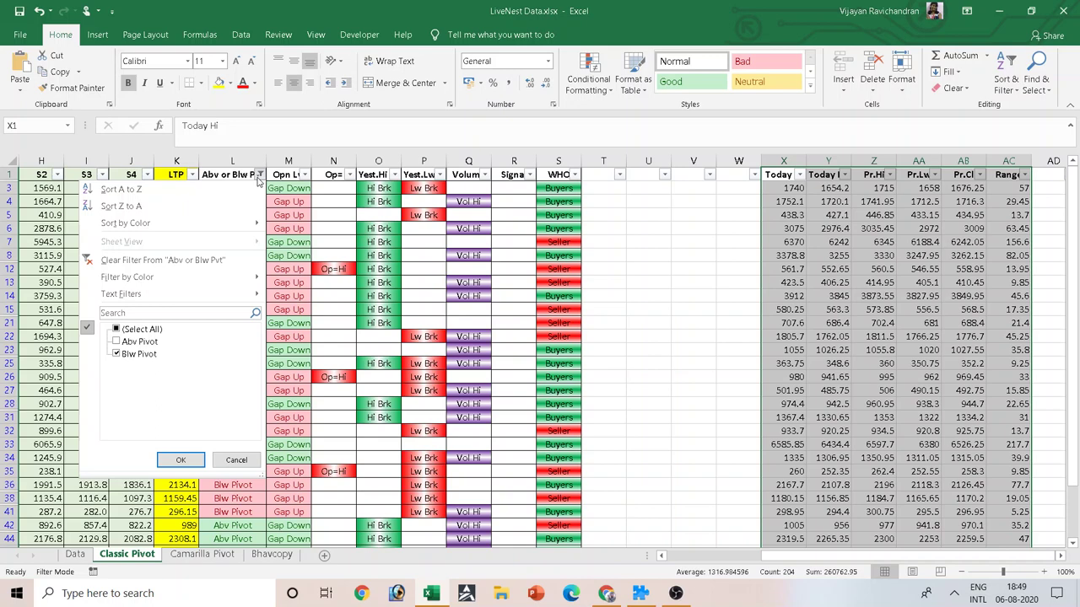
pyautogui.click(135, 329)
pyautogui.click(180, 460)
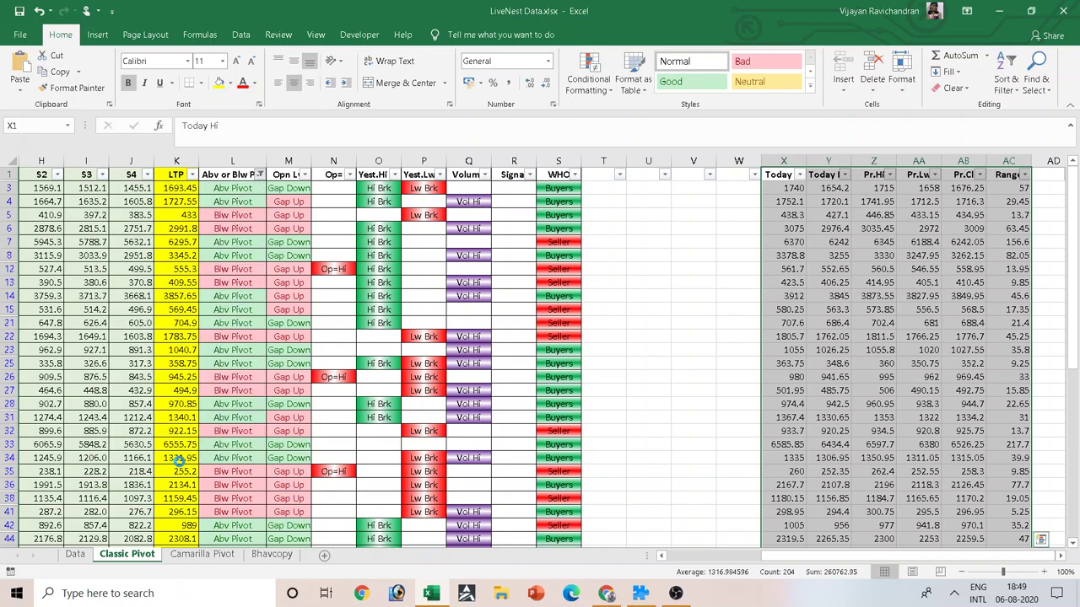
# Step: Relink Camarilla Pivot's K2 to 'Classic Pivot'!K2 so the LTP shows 1406.2
pyautogui.click(201, 554)
pyautogui.click(509, 188)
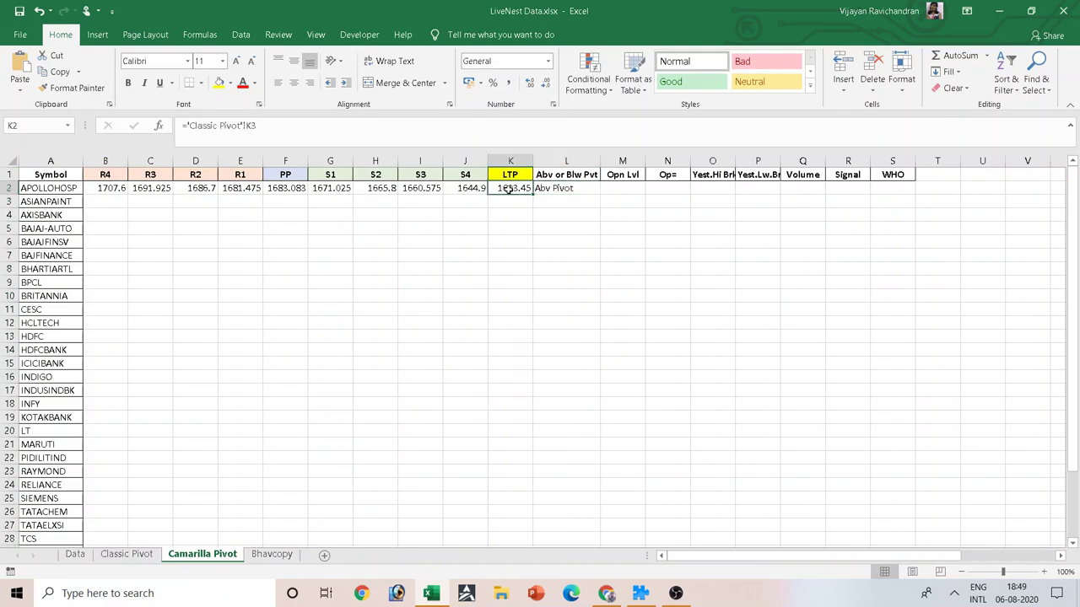
pyautogui.write('=')
pyautogui.click(123, 555)
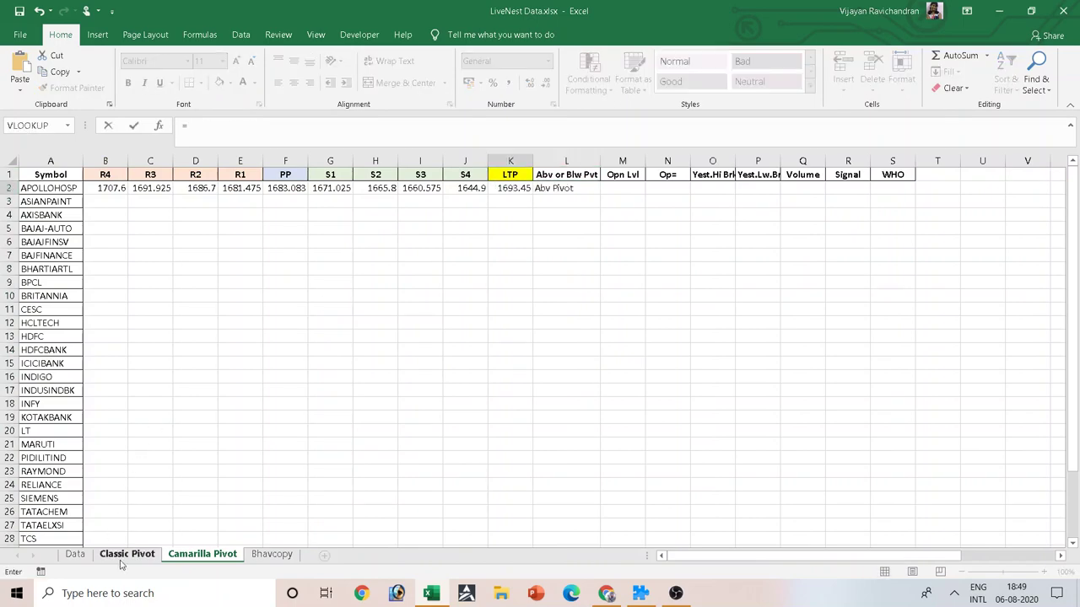
pyautogui.click(180, 188)
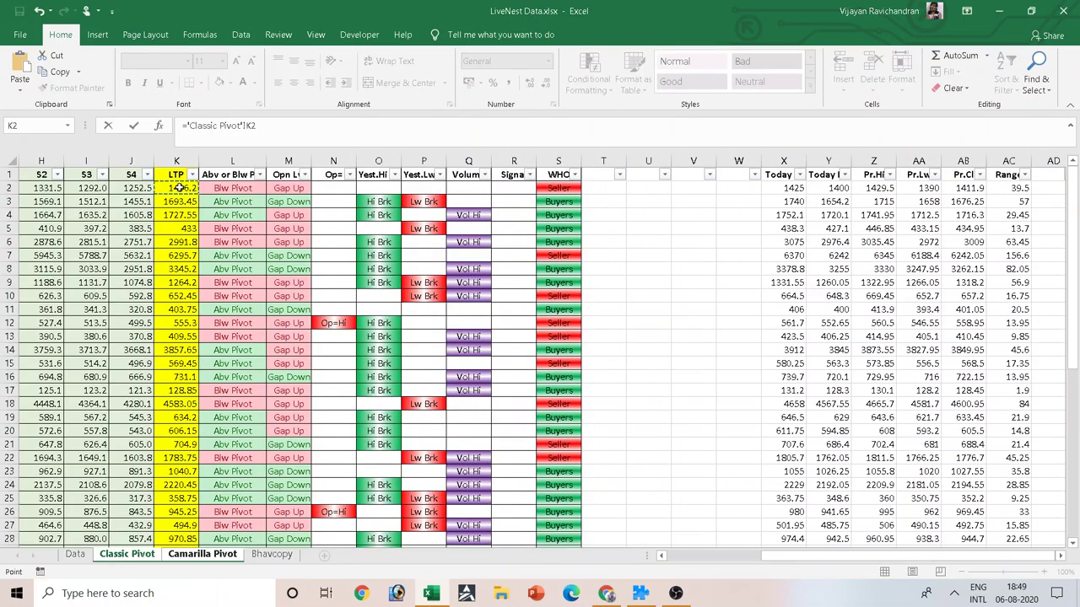
pyautogui.press('Return')
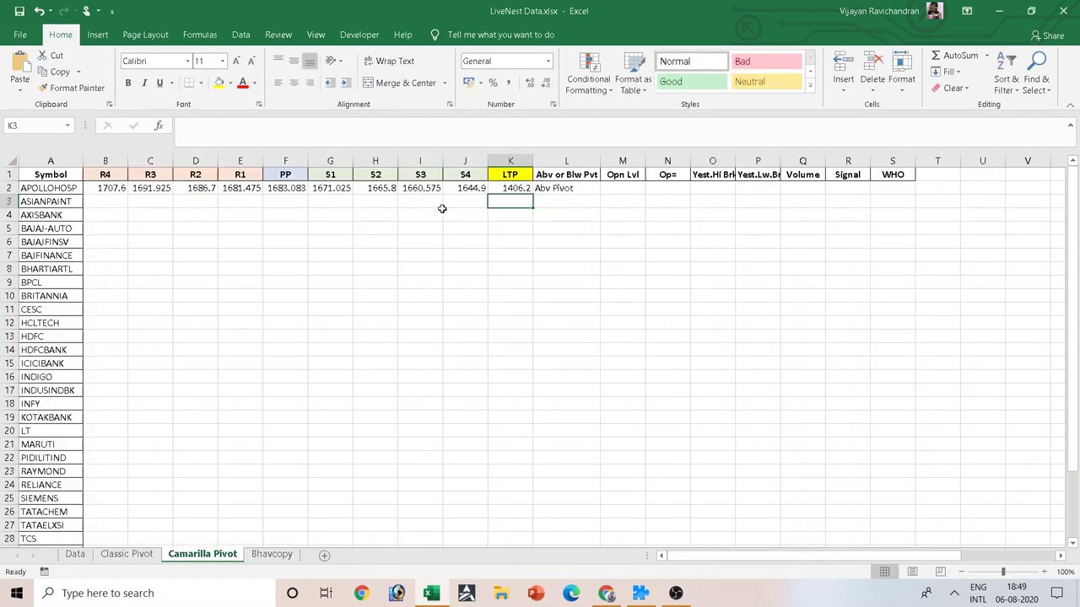
# Step: Link APOLLOHOSP's pivot position L2 and Opn Lvl M2 to Classic Pivot's row 2 cells
pyautogui.click(566, 188)
pyautogui.write('=')
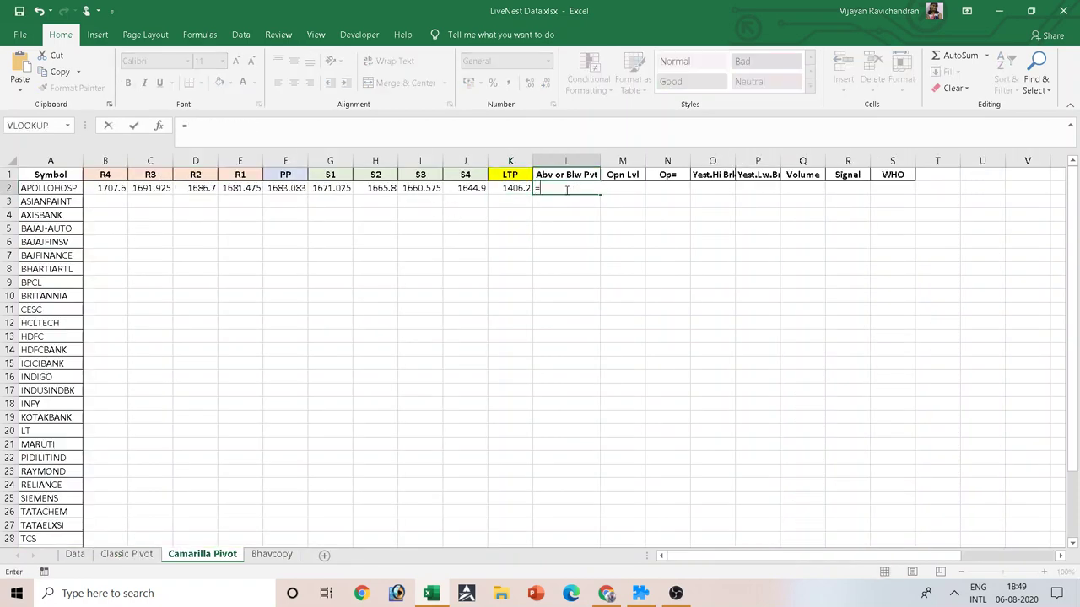
pyautogui.click(157, 548)
pyautogui.click(233, 192)
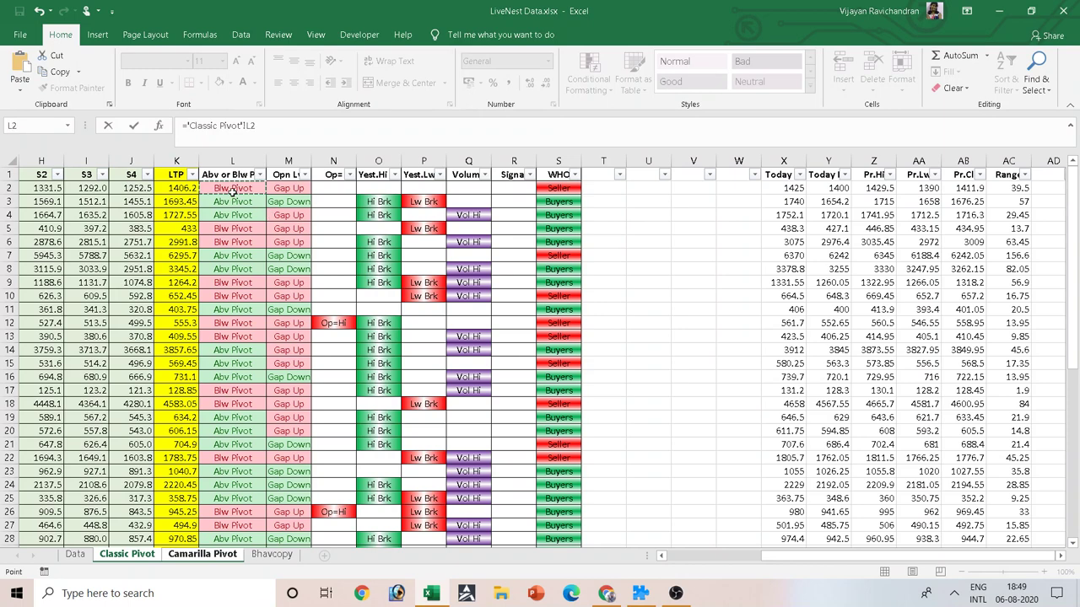
pyautogui.press('Return')
pyautogui.click(625, 188)
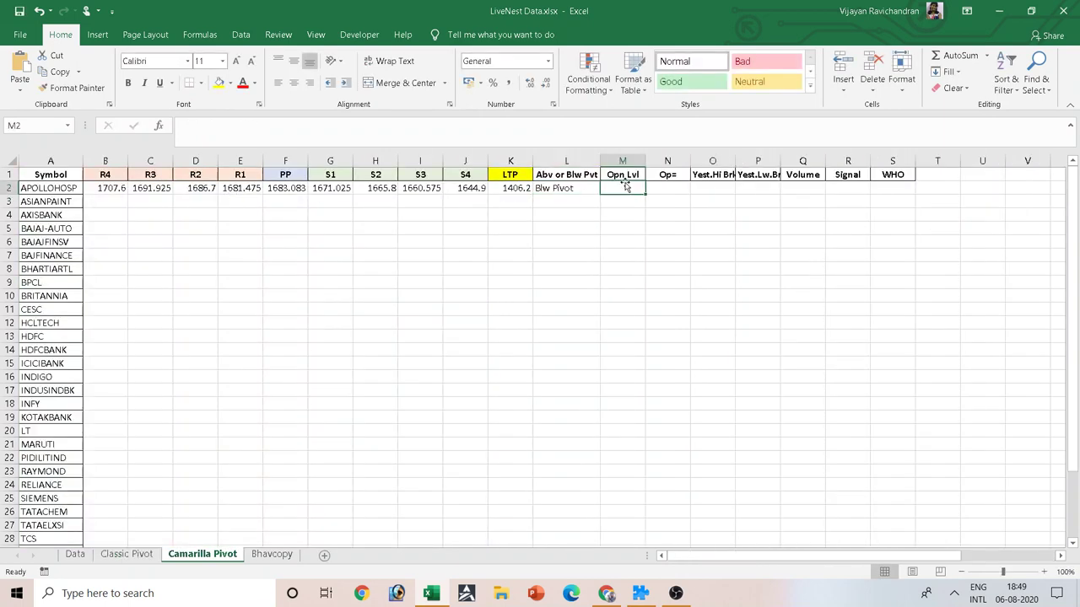
pyautogui.write('=')
pyautogui.click(126, 555)
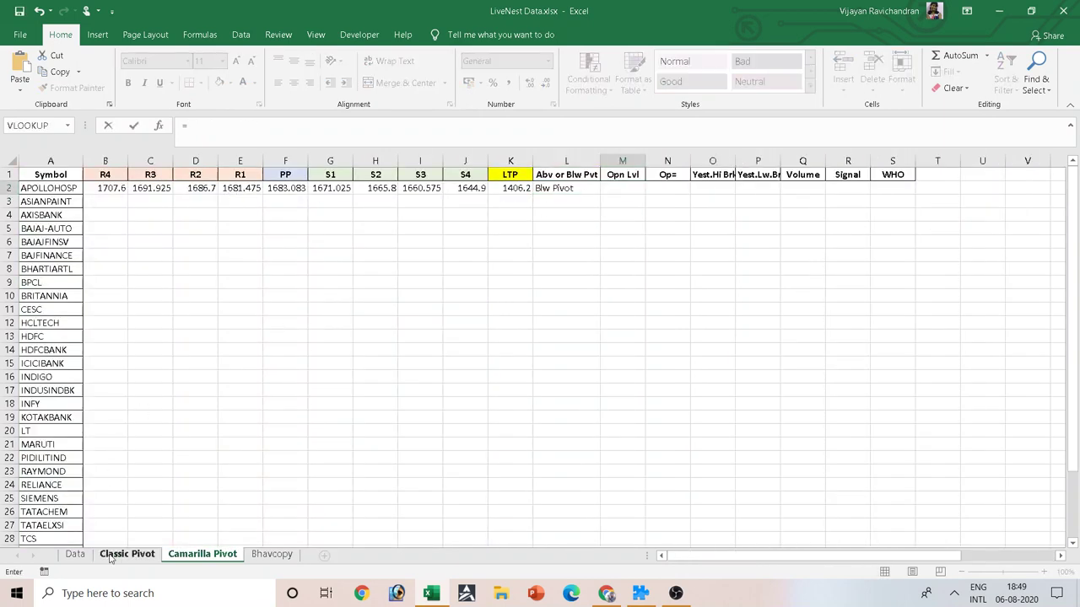
pyautogui.click(287, 187)
pyautogui.press('Return')
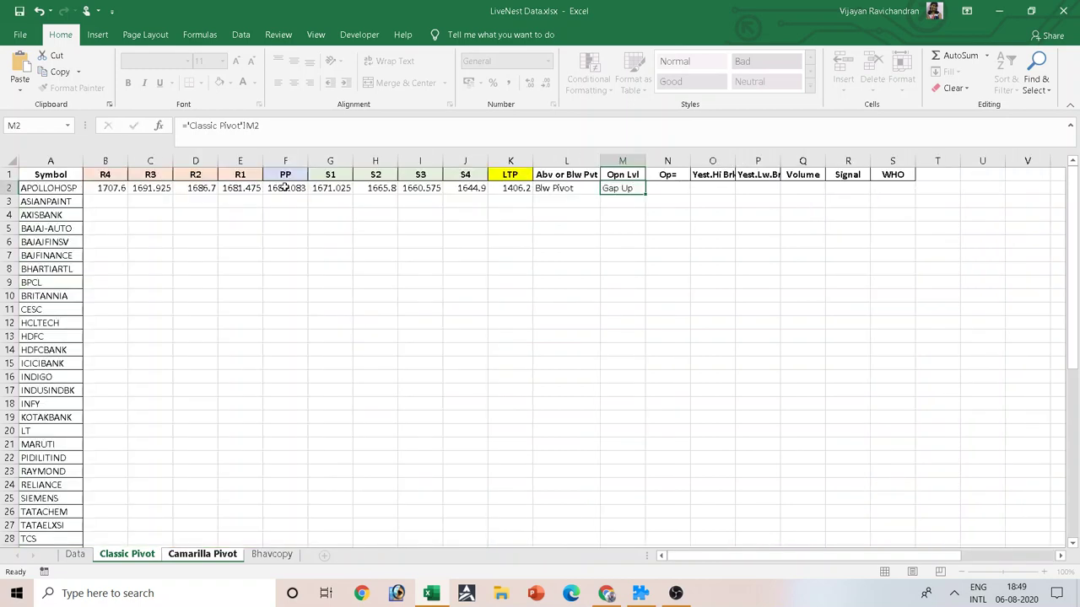
# Step: Link the Op=, yesterday-high break and yesterday-low break cells to Classic Pivot's matching cells
pyautogui.click(678, 184)
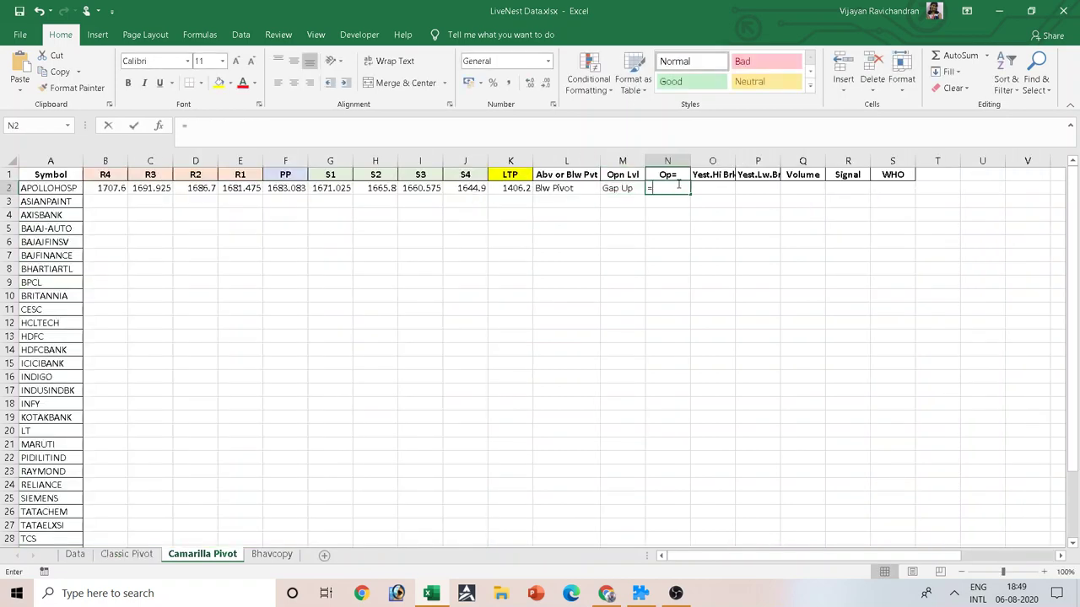
pyautogui.write('=')
pyautogui.click(137, 555)
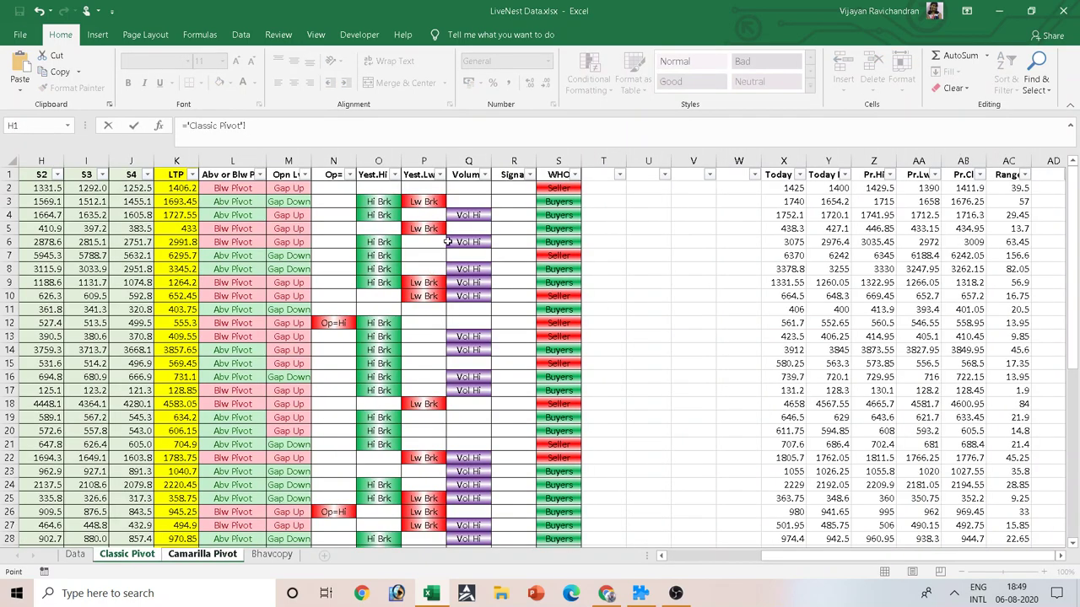
pyautogui.click(346, 189)
pyautogui.press('Return')
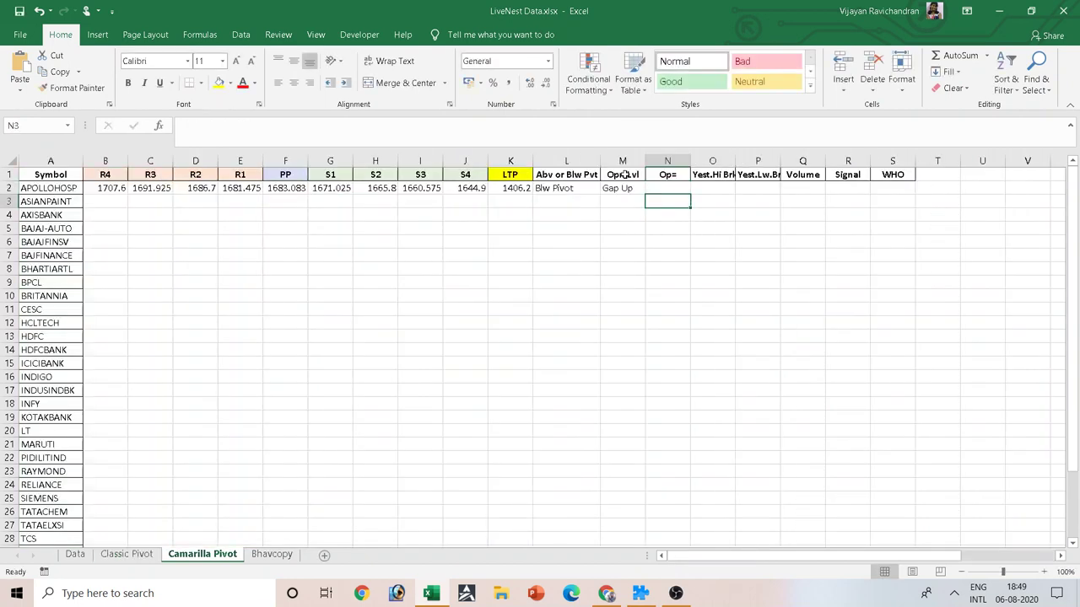
pyautogui.click(724, 185)
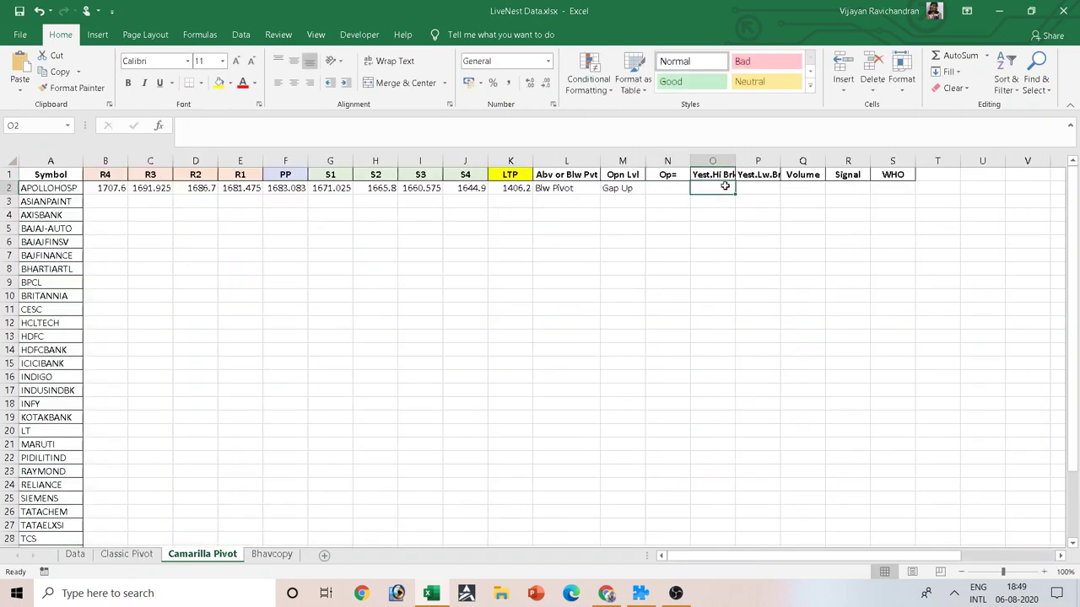
pyautogui.write('=')
pyautogui.click(139, 554)
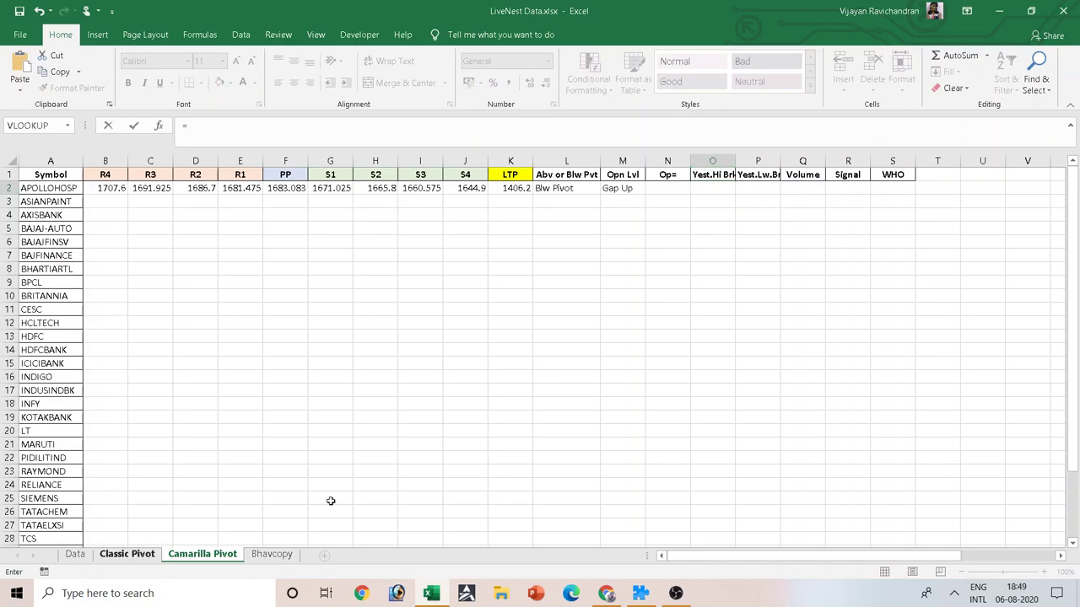
pyautogui.click(373, 185)
pyautogui.press('Return')
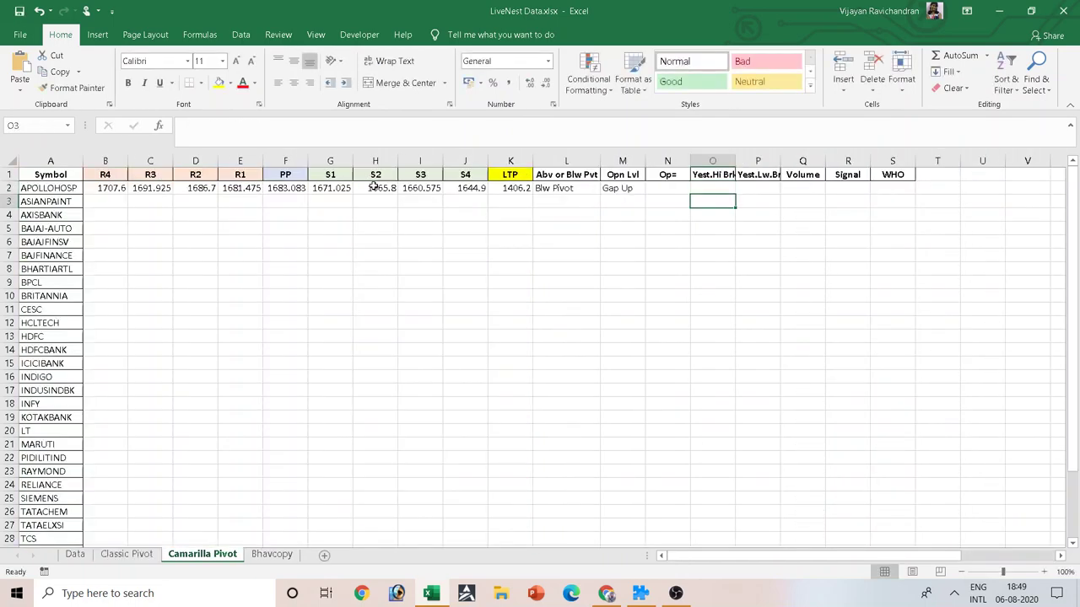
pyautogui.click(754, 187)
pyautogui.write('=')
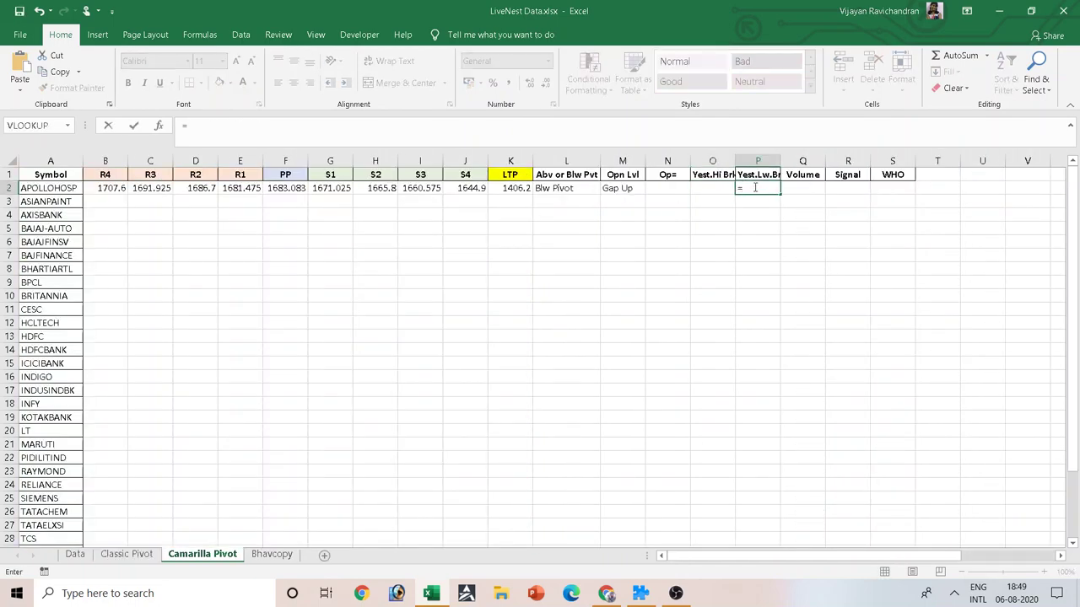
pyautogui.click(126, 554)
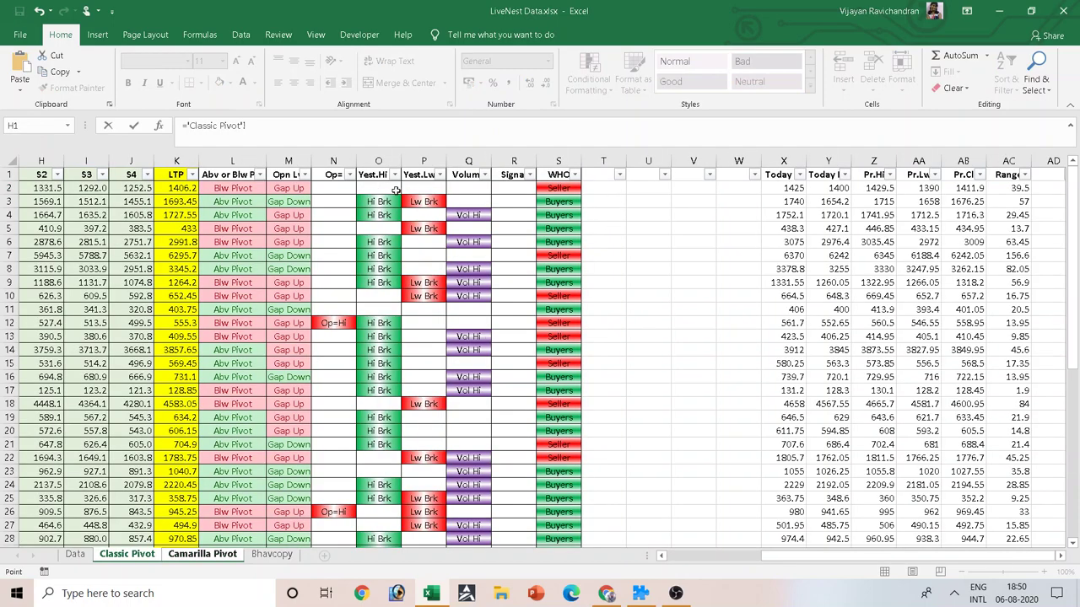
pyautogui.click(408, 185)
pyautogui.press('Return')
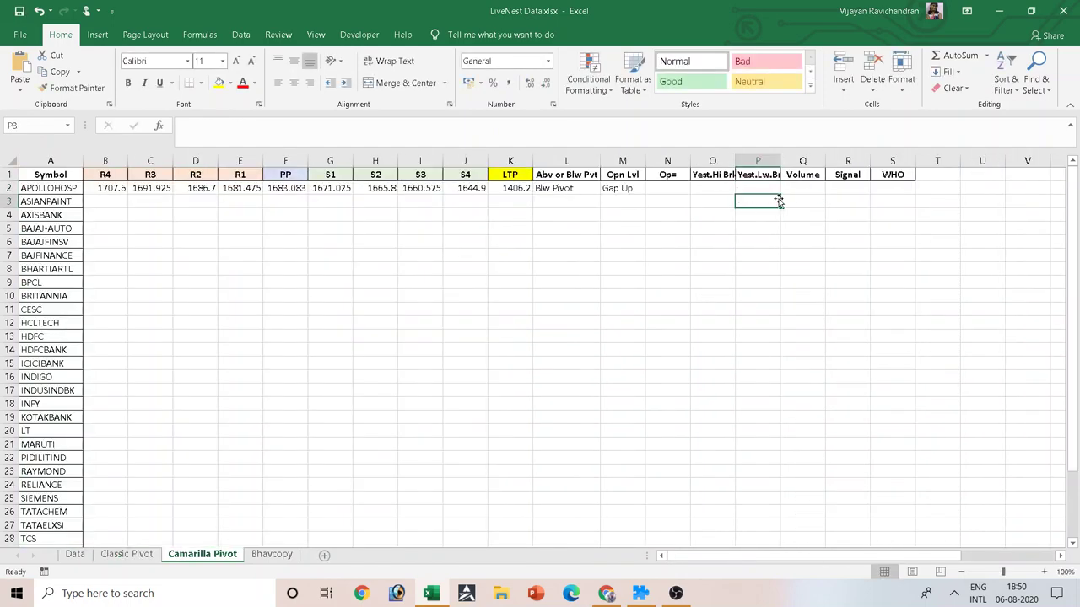
# Step: Link Volume Q2, Signal R2 and WHO S2 to Classic Pivot, with WHO showing Seller
pyautogui.click(810, 194)
pyautogui.write('=')
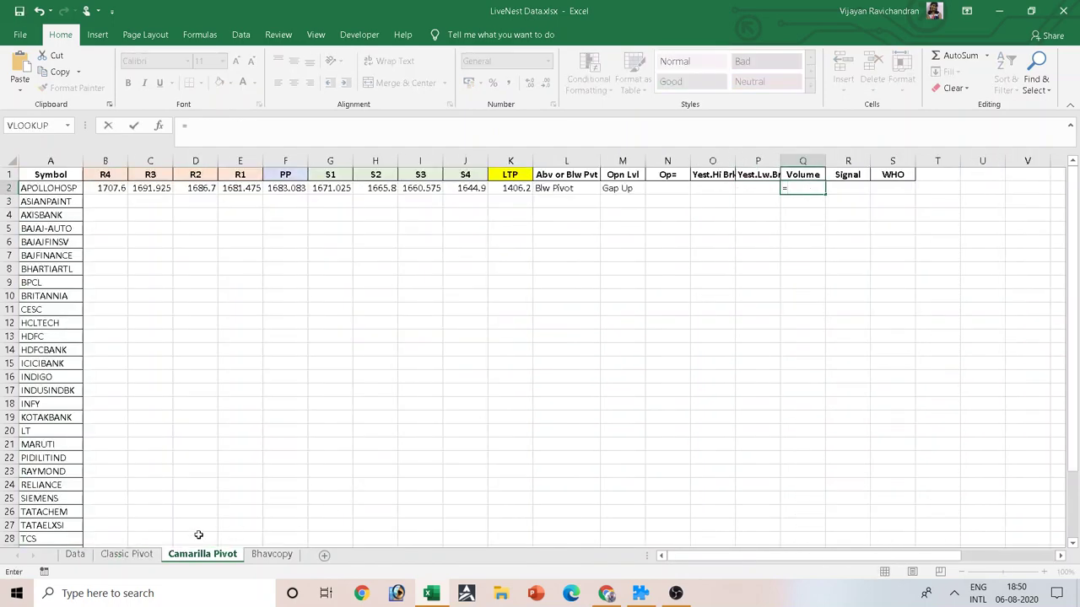
pyautogui.click(127, 554)
pyautogui.click(472, 186)
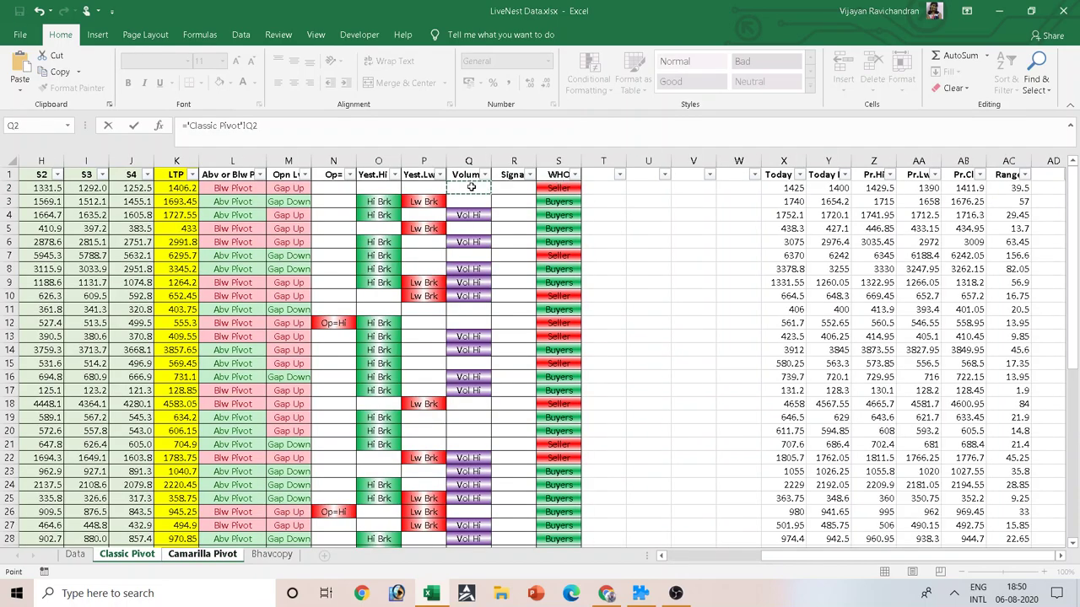
pyautogui.press('Return')
pyautogui.click(835, 187)
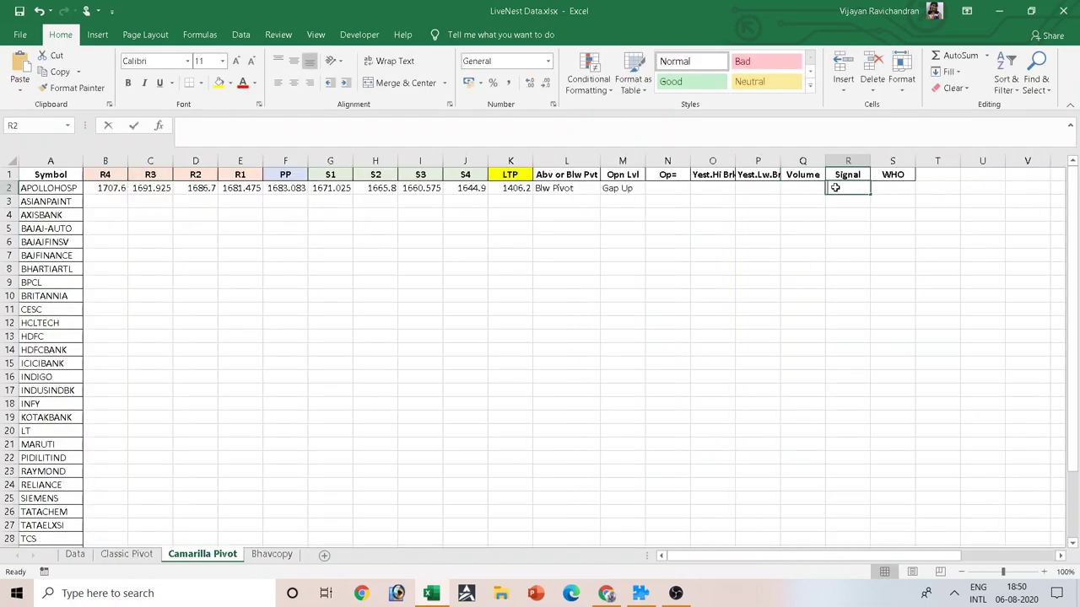
pyautogui.write('=')
pyautogui.click(126, 555)
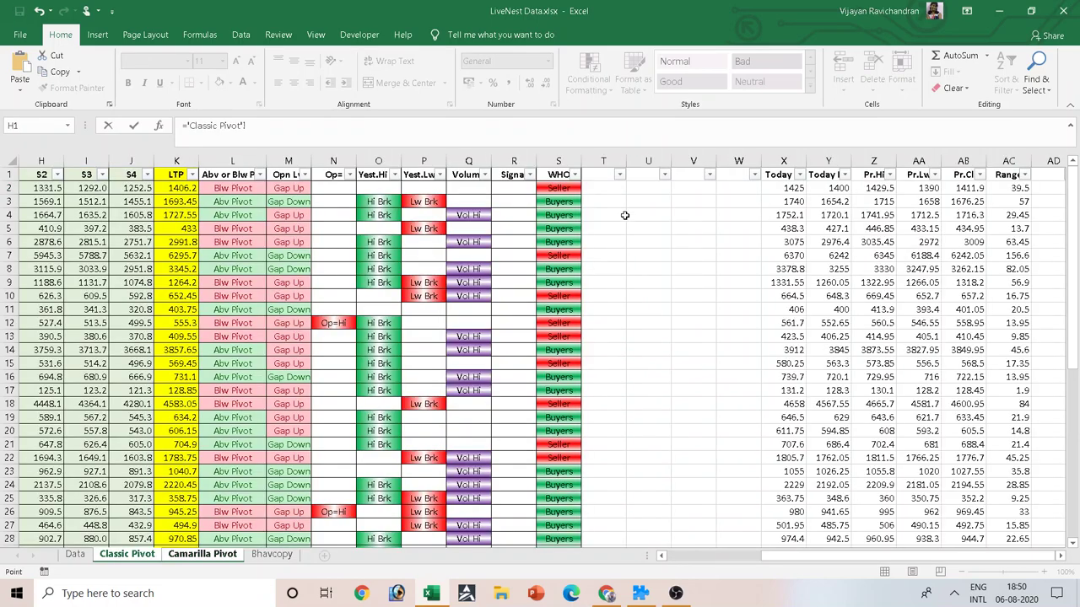
pyautogui.click(512, 189)
pyautogui.press('Return')
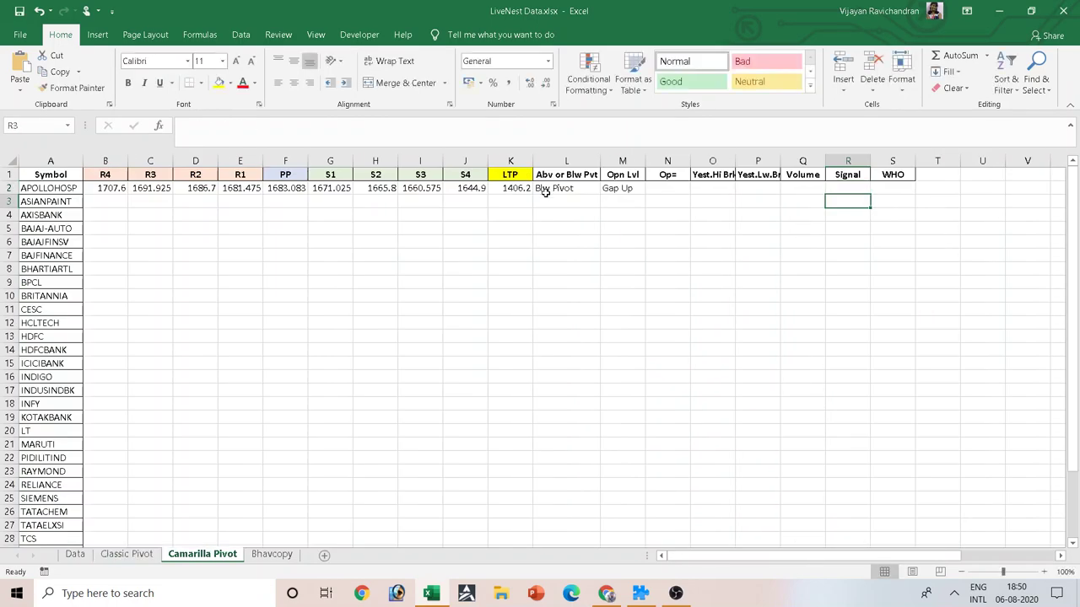
pyautogui.click(875, 188)
pyautogui.write('=')
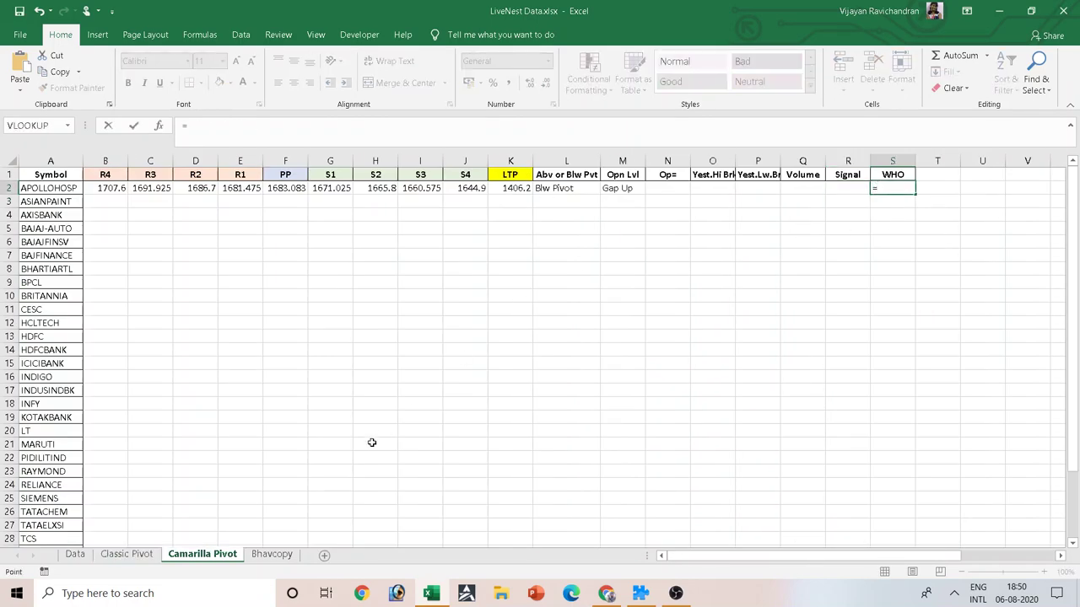
pyautogui.click(133, 556)
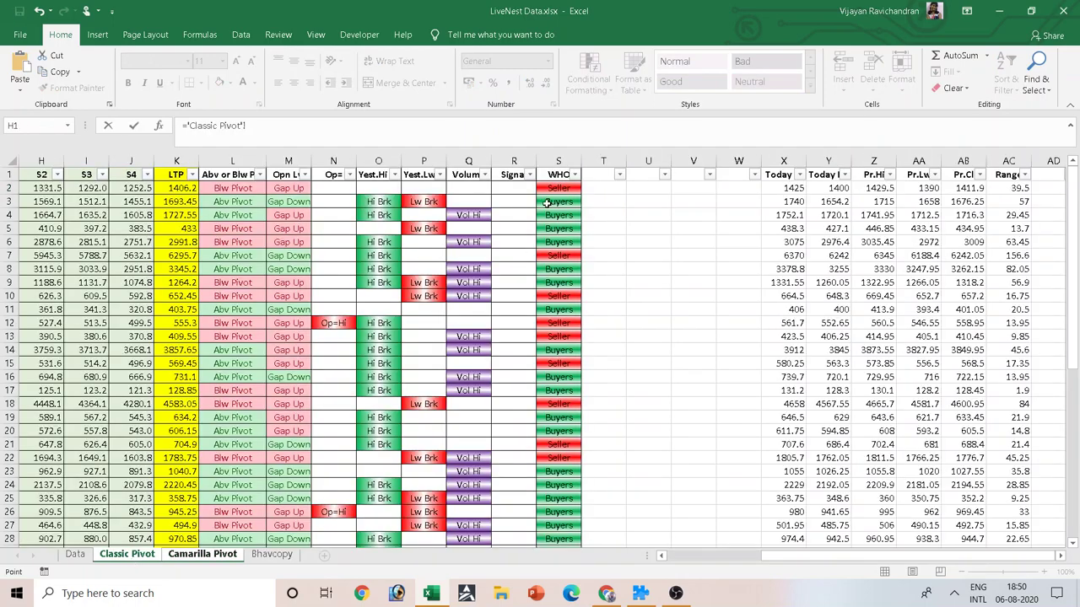
pyautogui.click(550, 188)
pyautogui.press('Return')
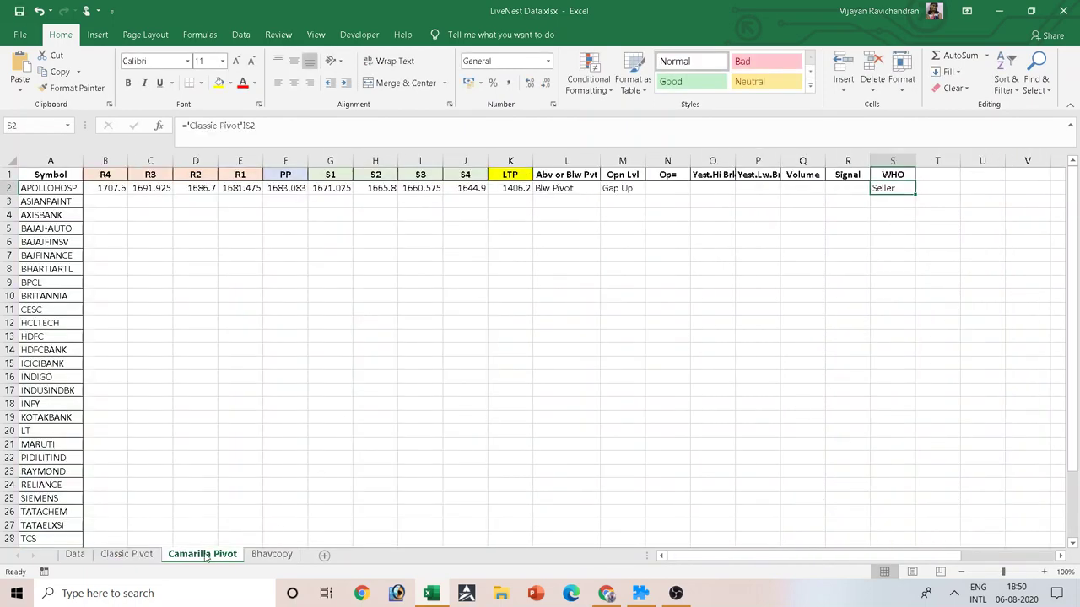
# Step: Format-paint Classic Pivot's L2:S2 borders and colour-coding onto Camarilla Pivot's columns L to S
pyautogui.click(127, 554)
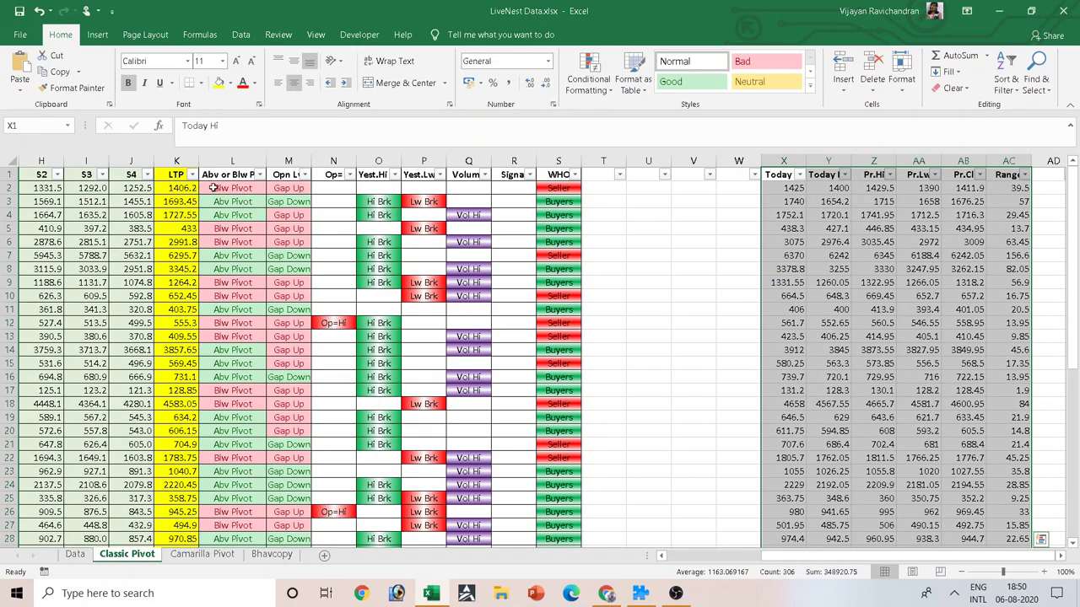
pyautogui.moveTo(215, 187)
pyautogui.mouseDown()
pyautogui.moveTo(542, 186)
pyautogui.moveTo(553, 604)
pyautogui.mouseUp()
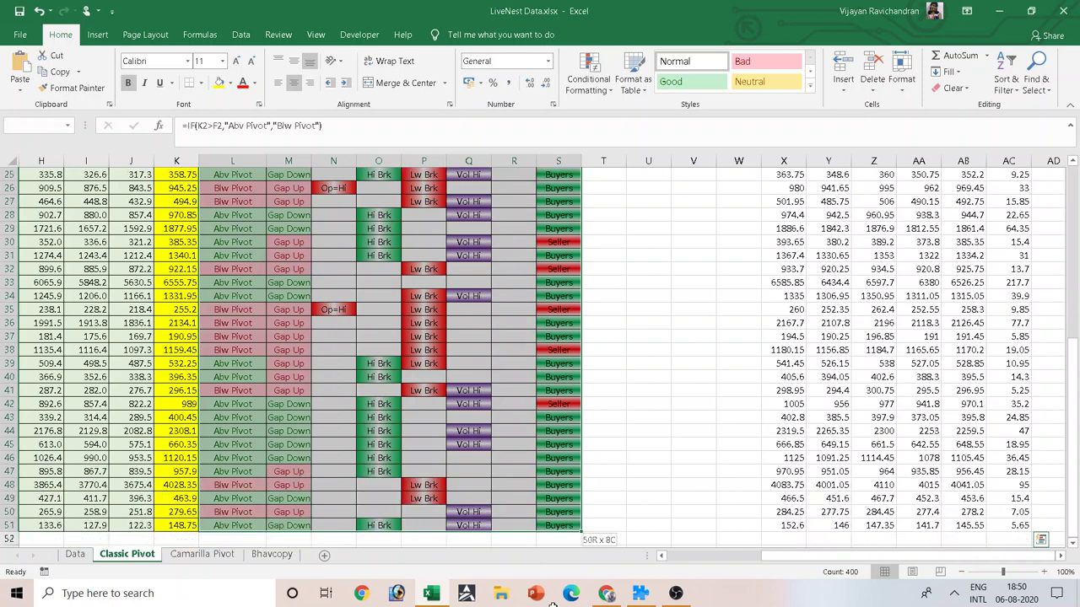
pyautogui.click(76, 87)
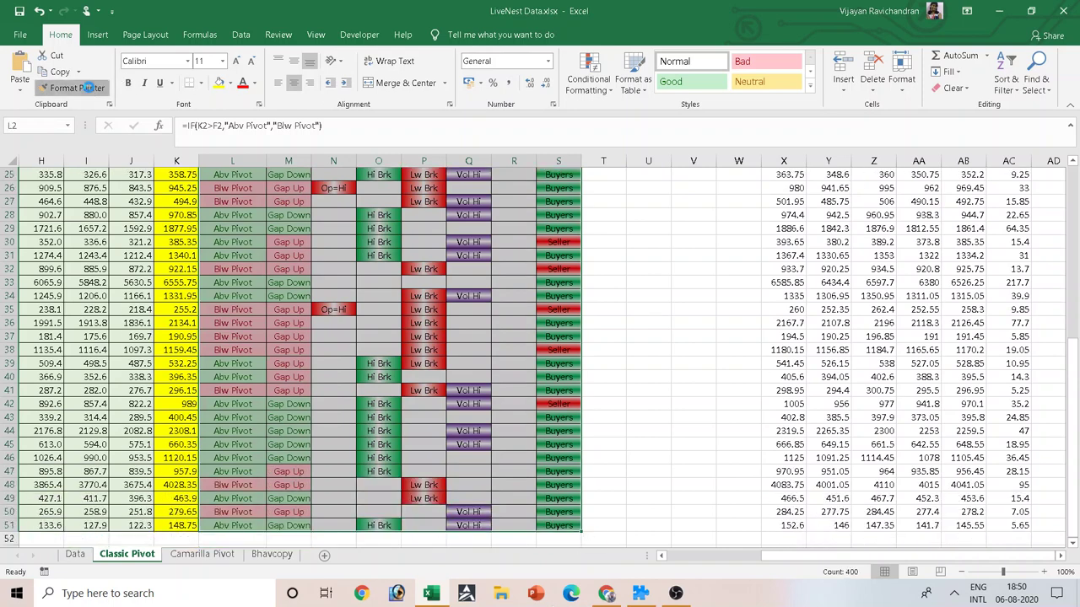
pyautogui.click(210, 555)
pyautogui.click(561, 189)
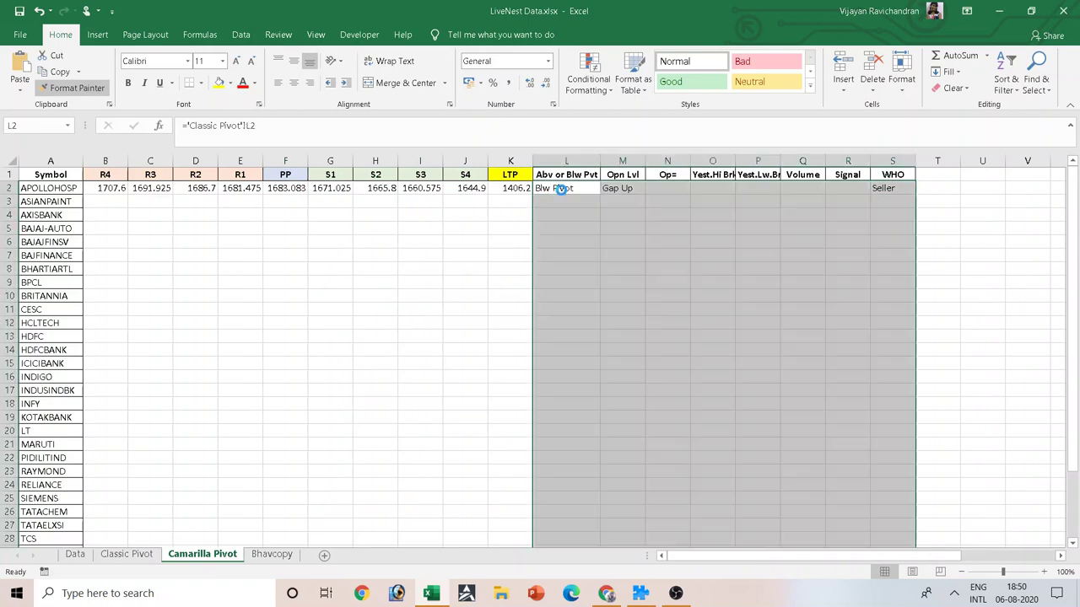
pyautogui.scroll(-4, 830, 414)
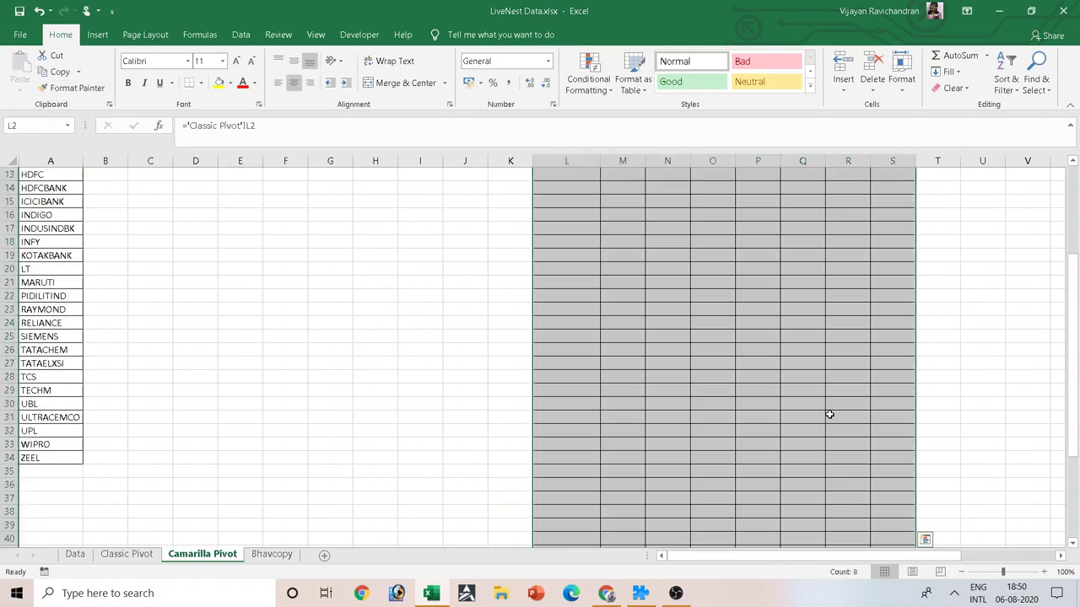
pyautogui.scroll(-4, 829, 414)
pyautogui.scroll(8, 829, 414)
# Step: Copy the R4-to-LTP formulas in B2:K2 down through row 34 for every symbol
pyautogui.click(737, 311)
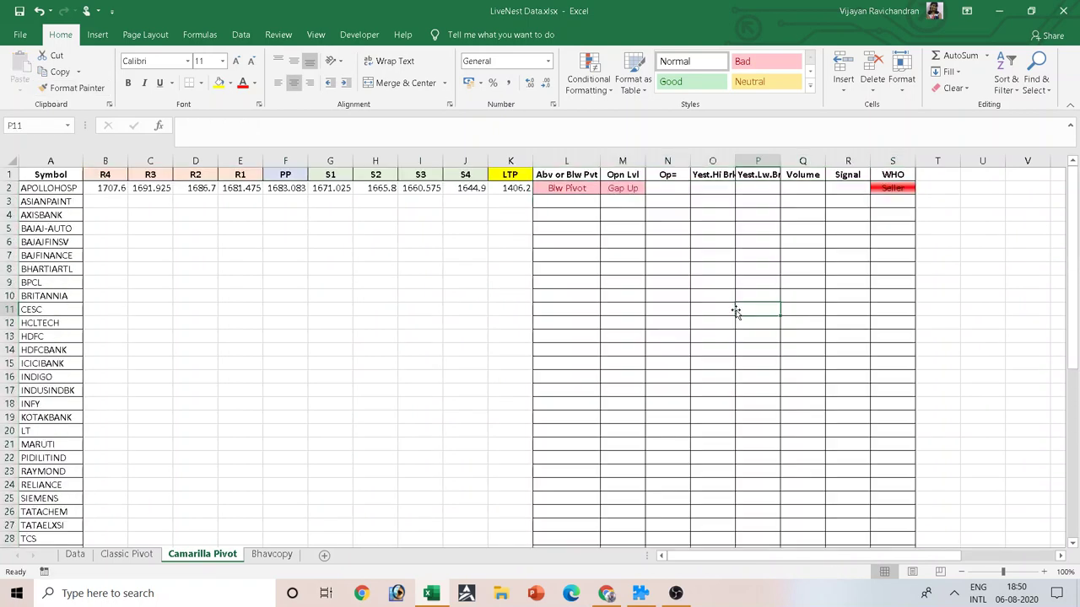
pyautogui.moveTo(119, 195); pyautogui.dragTo(501, 190)
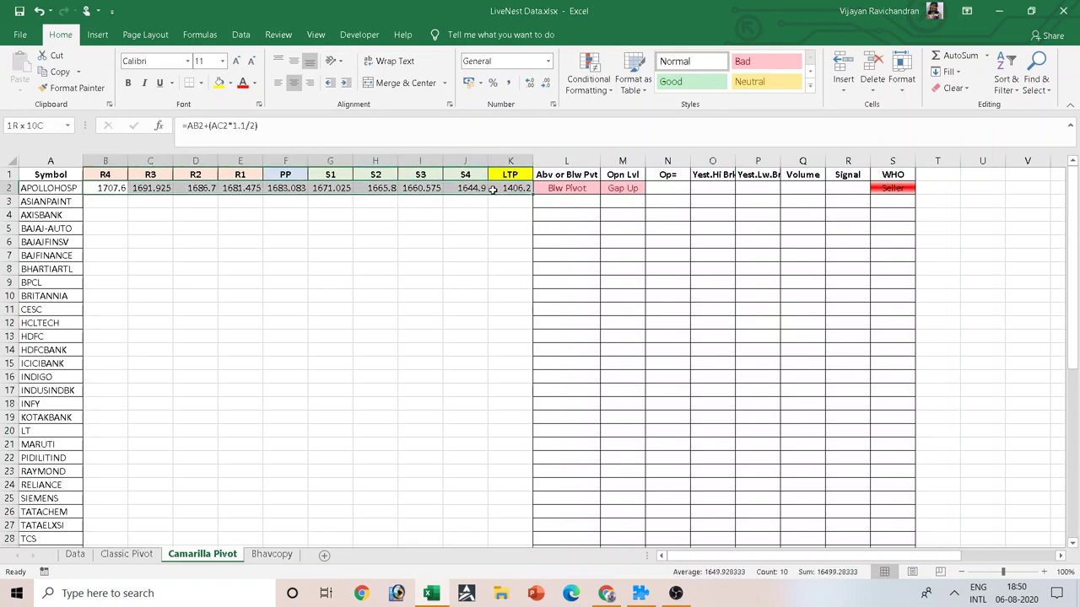
pyautogui.hotkey('ctrl', 'c')
pyautogui.scroll(-9, 499, 253)
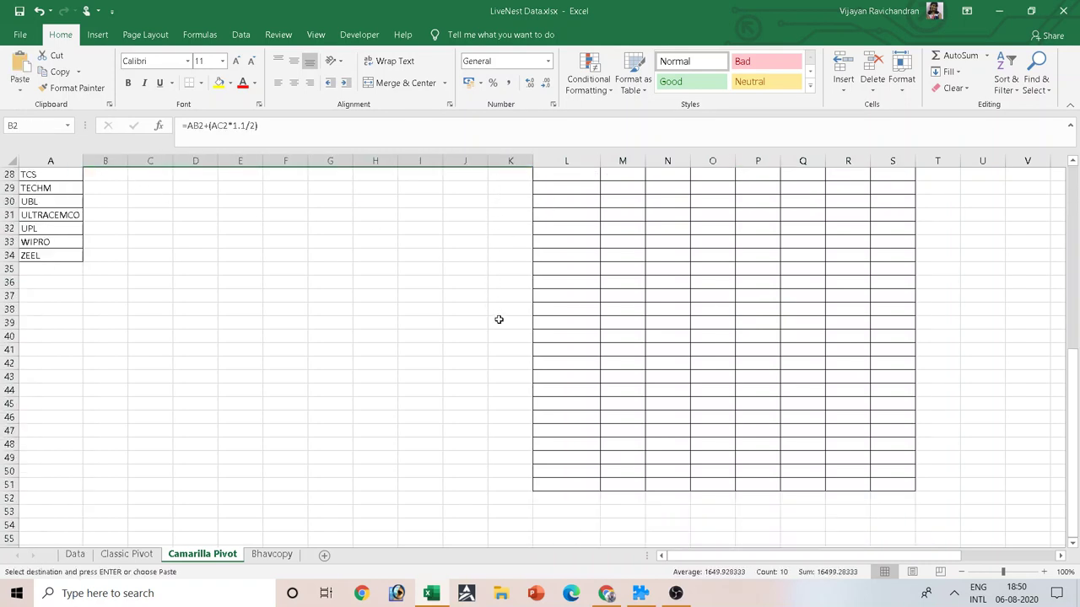
pyautogui.scroll(-2, 501, 337)
pyautogui.scroll(2, 501, 341)
pyautogui.keyDown('shift'); pyautogui.click(499, 258); pyautogui.keyUp('shift')
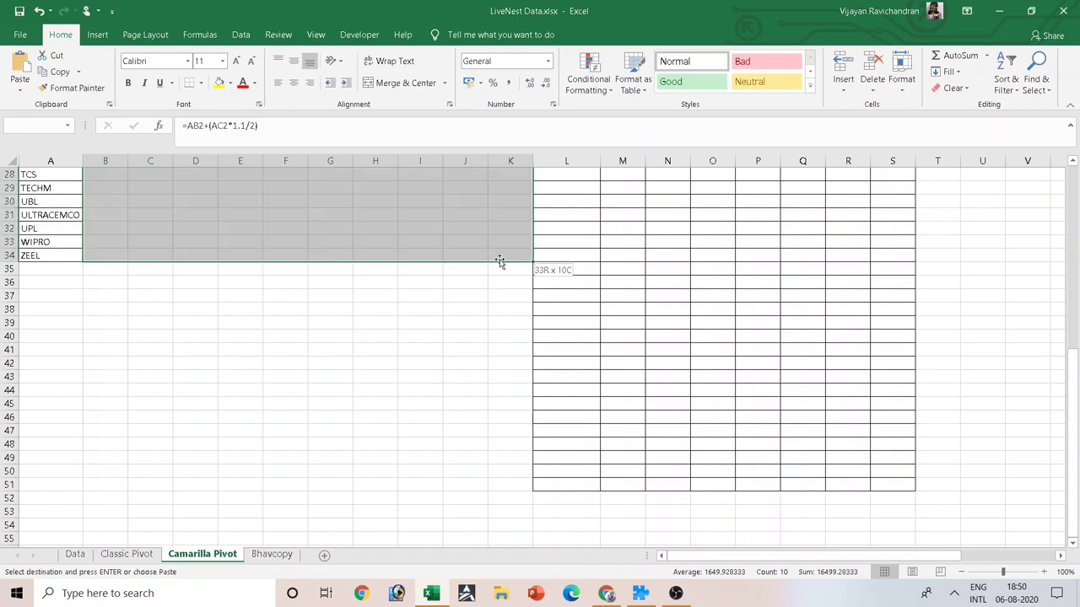
pyautogui.hotkey('ctrl', 'v')
# Step: Inspect the pasted formulas, comparing ASIANPAINT's B3 R4 formula with row 2's originals
pyautogui.scroll(9, 499, 259)
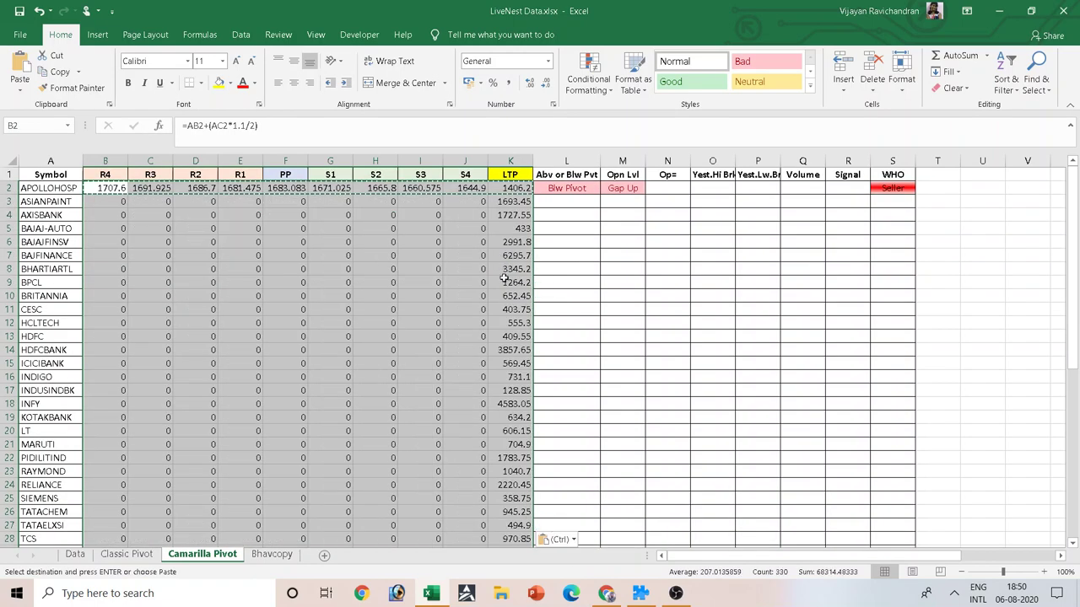
pyautogui.click(348, 239)
pyautogui.click(140, 218)
pyautogui.click(115, 207)
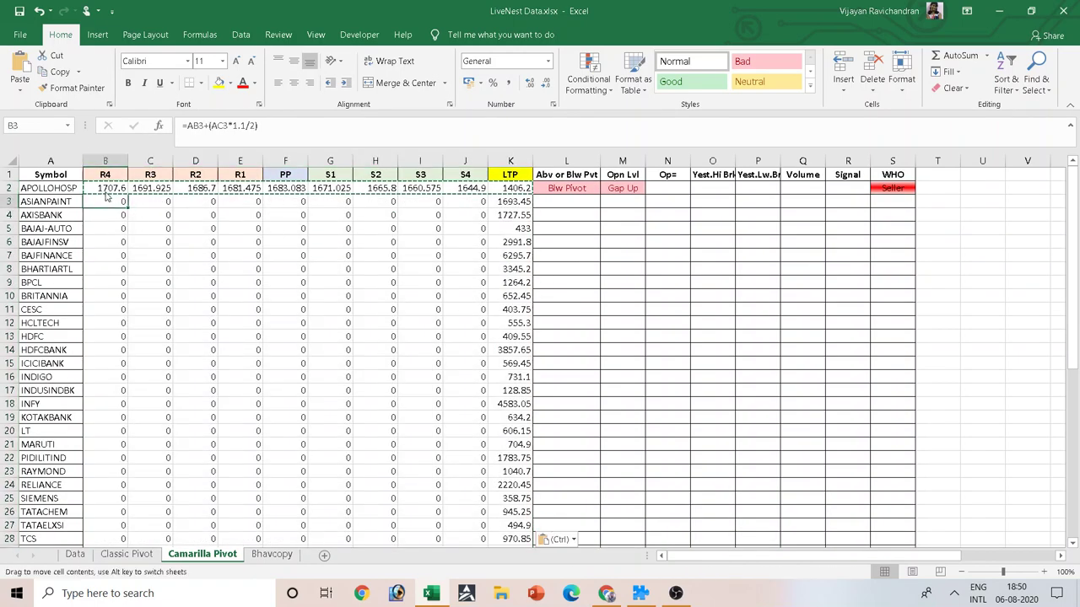
pyautogui.click(104, 187)
pyautogui.click(136, 187)
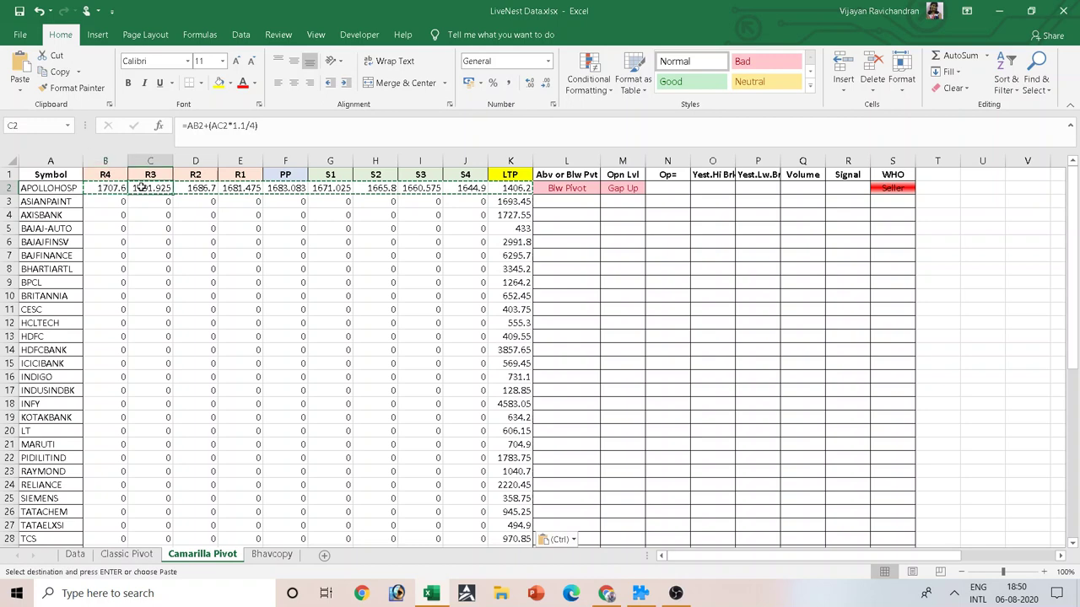
pyautogui.click(194, 184)
pyautogui.click(116, 201)
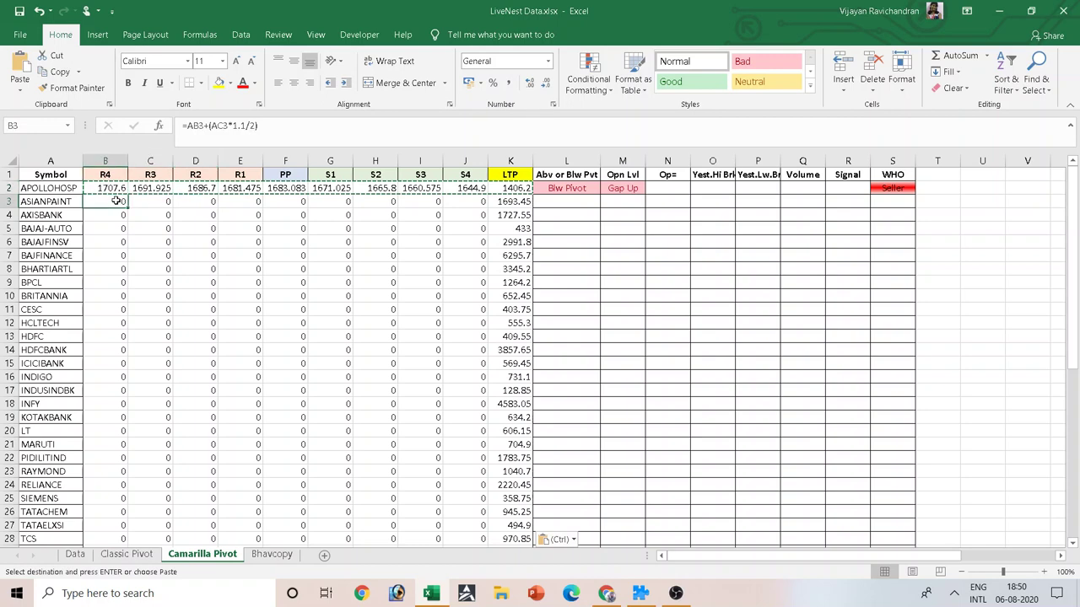
pyautogui.doubleClick(117, 201)
pyautogui.press('Escape')
pyautogui.doubleClick(116, 201)
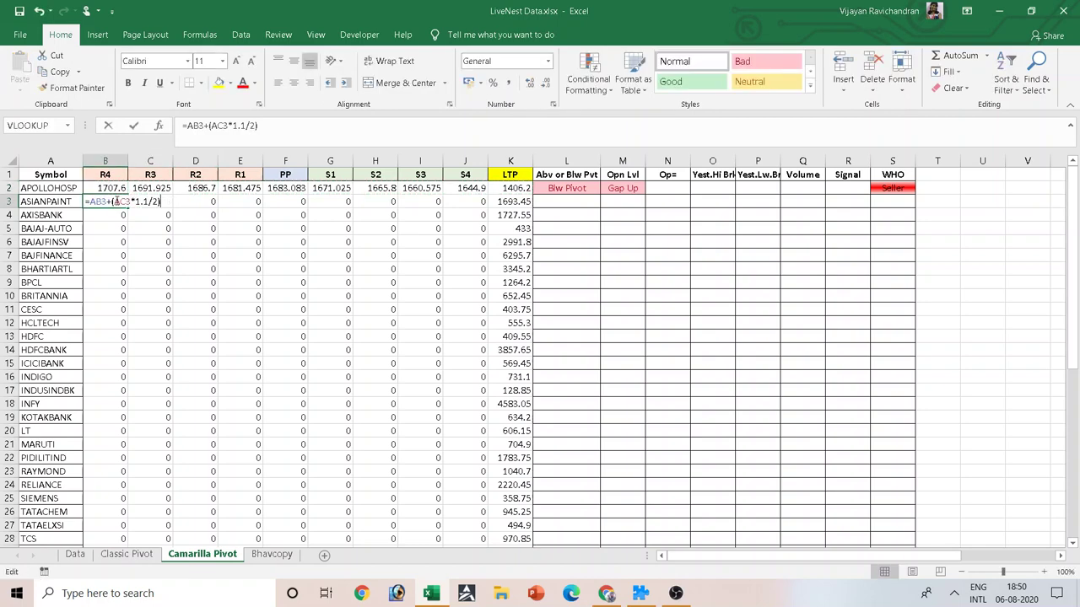
pyautogui.press('Escape')
pyautogui.moveTo(918, 559); pyautogui.dragTo(1011, 560)
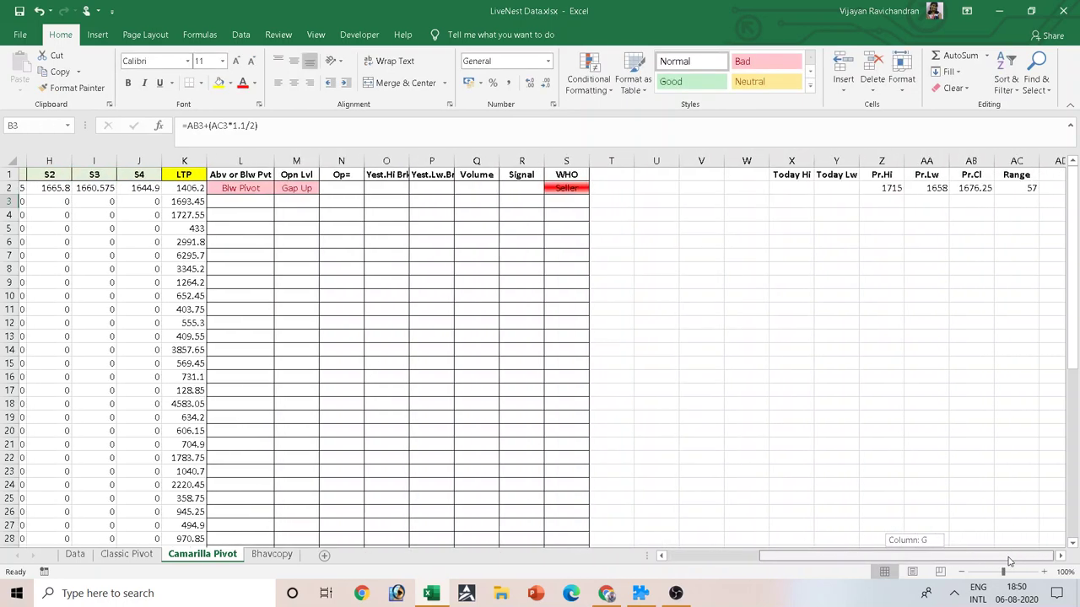
# Step: Copy the Pr.Hi, Pr.Lw, Pr.Cl and Range lookups in Z2:AC2 down the symbol rows
pyautogui.moveTo(882, 190); pyautogui.dragTo(1004, 197)
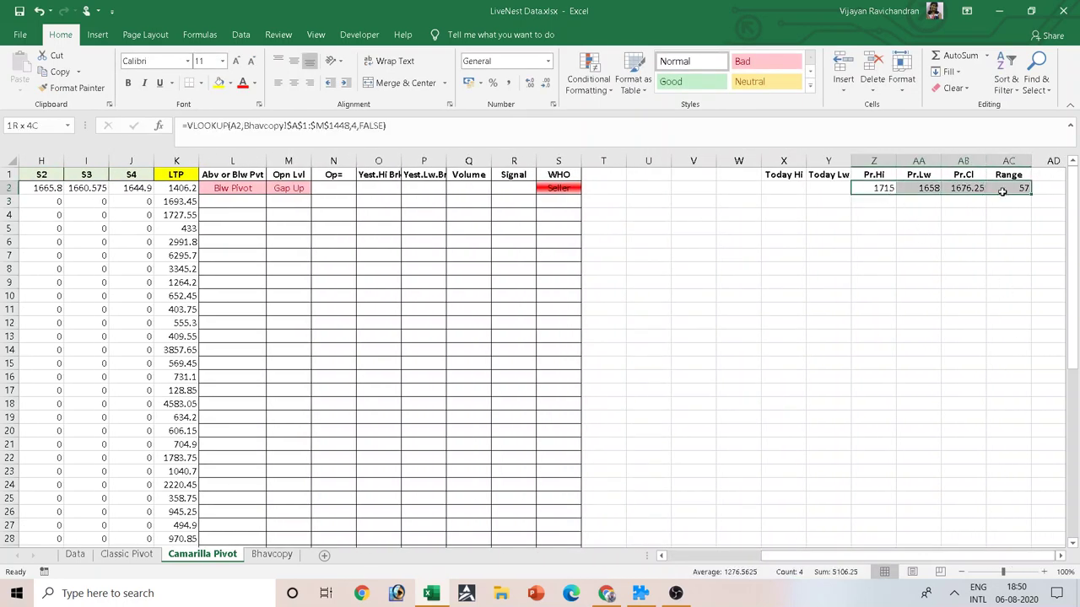
pyautogui.hotkey('ctrl', 'c')
pyautogui.scroll(-2, 1005, 294)
pyautogui.scroll(-6, 1006, 295)
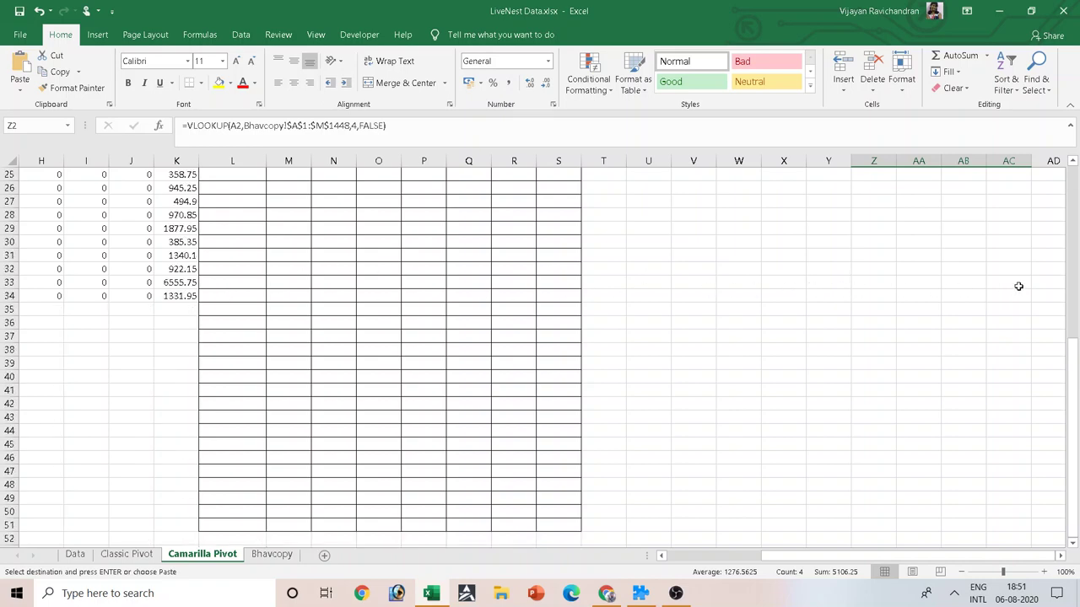
pyautogui.keyDown('shift'); pyautogui.click(1017, 287); pyautogui.keyUp('shift')
pyautogui.hotkey('ctrl', 'v')
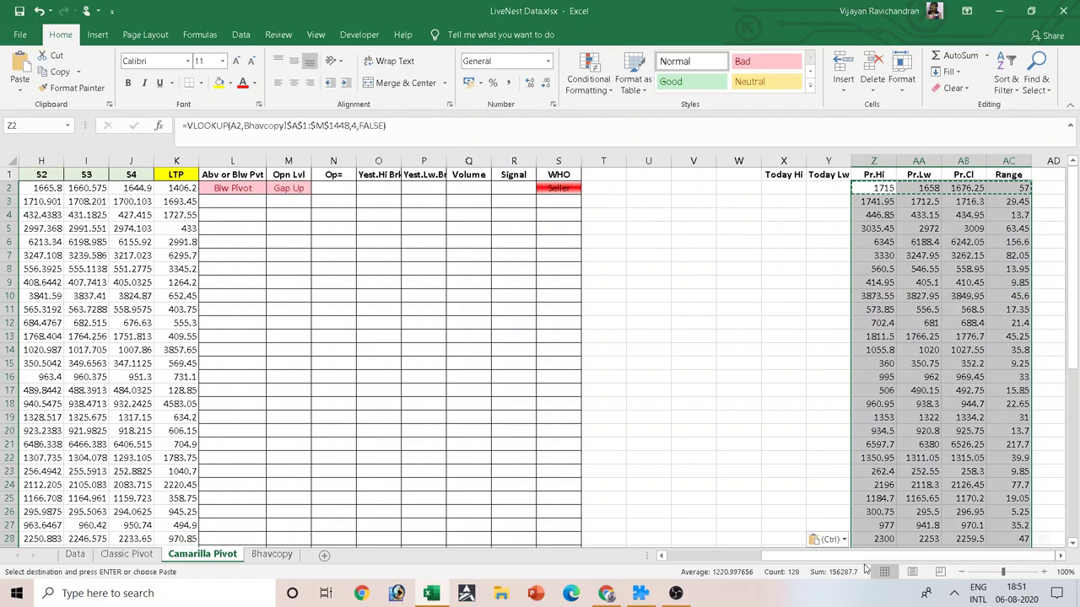
# Step: Check ZEEL's R4 formula, still reading 0, and the Pr.Hi lookup in Z2
pyautogui.moveTo(810, 556); pyautogui.dragTo(700, 557)
pyautogui.scroll(-5, 447, 294)
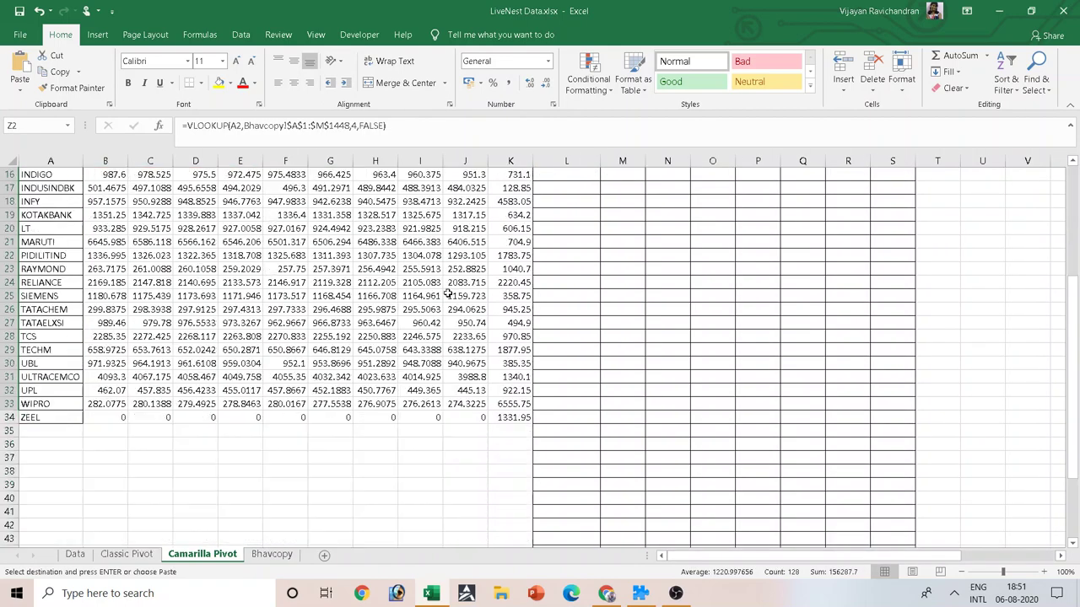
pyautogui.scroll(-4, 448, 294)
pyautogui.click(113, 254)
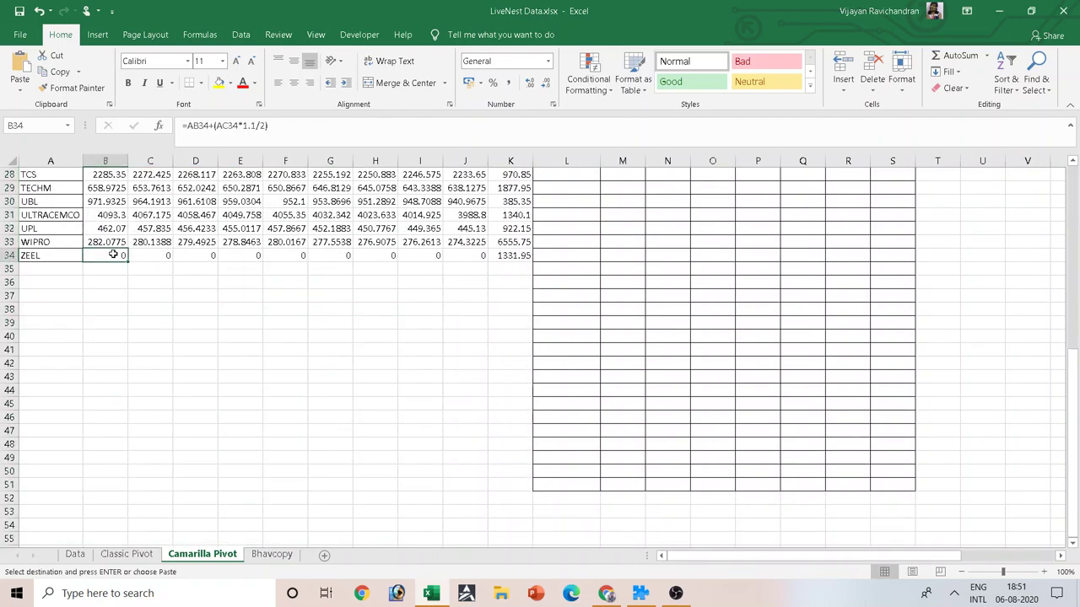
pyautogui.scroll(2, 194, 274)
pyautogui.scroll(7, 207, 287)
pyautogui.moveTo(844, 556); pyautogui.dragTo(936, 556)
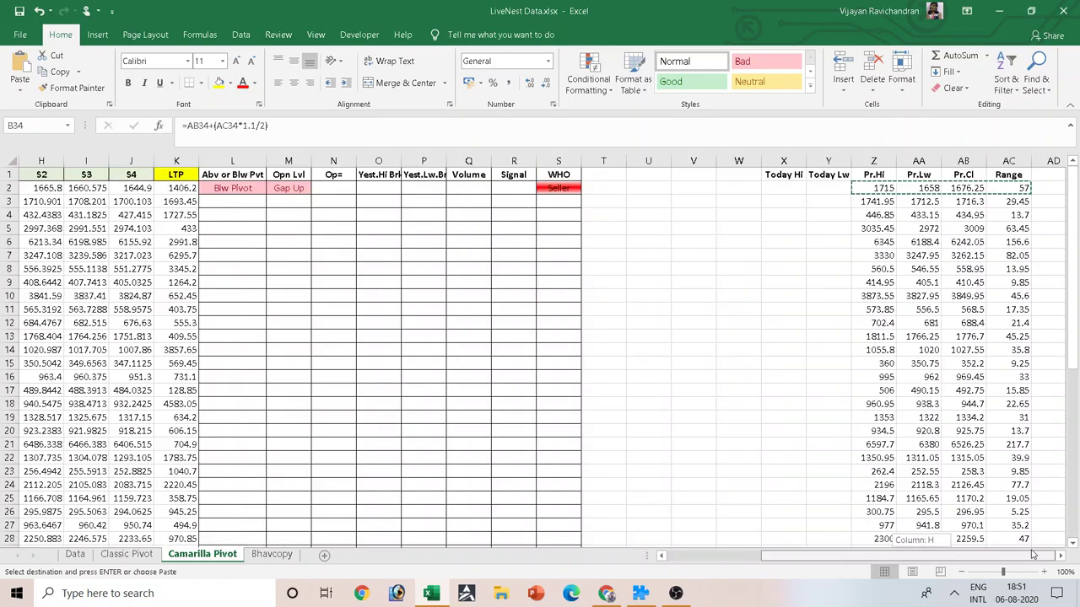
pyautogui.click(886, 187)
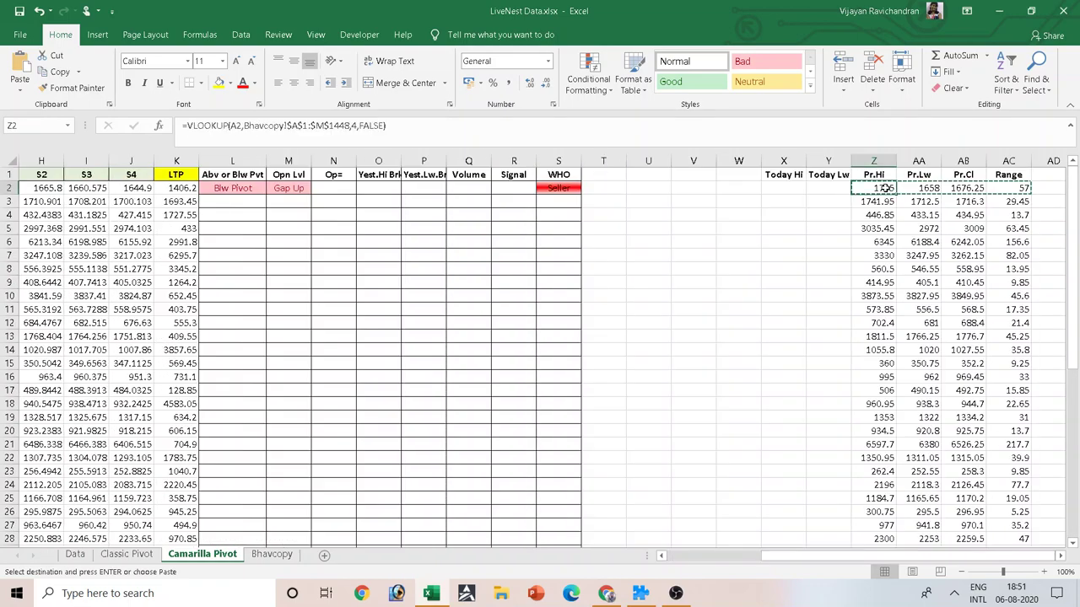
pyautogui.scroll(-5, 835, 321)
pyautogui.scroll(1, 793, 422)
pyautogui.scroll(4, 786, 439)
# Step: Paste the lookup formulas into Z34:AC34 so ZEEL gets real Camarilla levels
pyautogui.moveTo(823, 556); pyautogui.dragTo(730, 556)
pyautogui.scroll(-4, 230, 420)
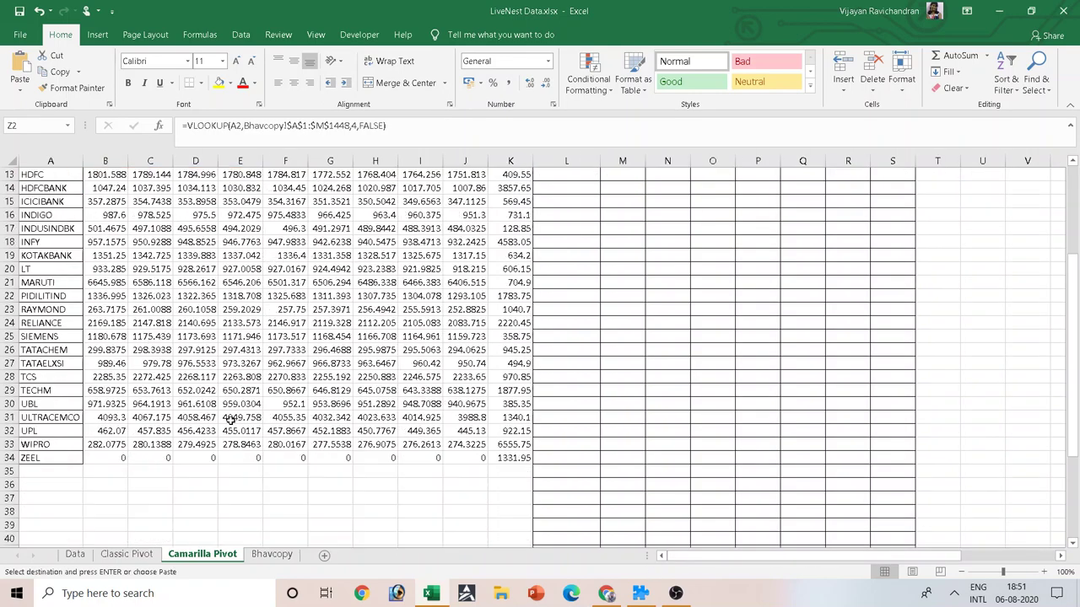
pyautogui.moveTo(886, 556); pyautogui.dragTo(974, 556)
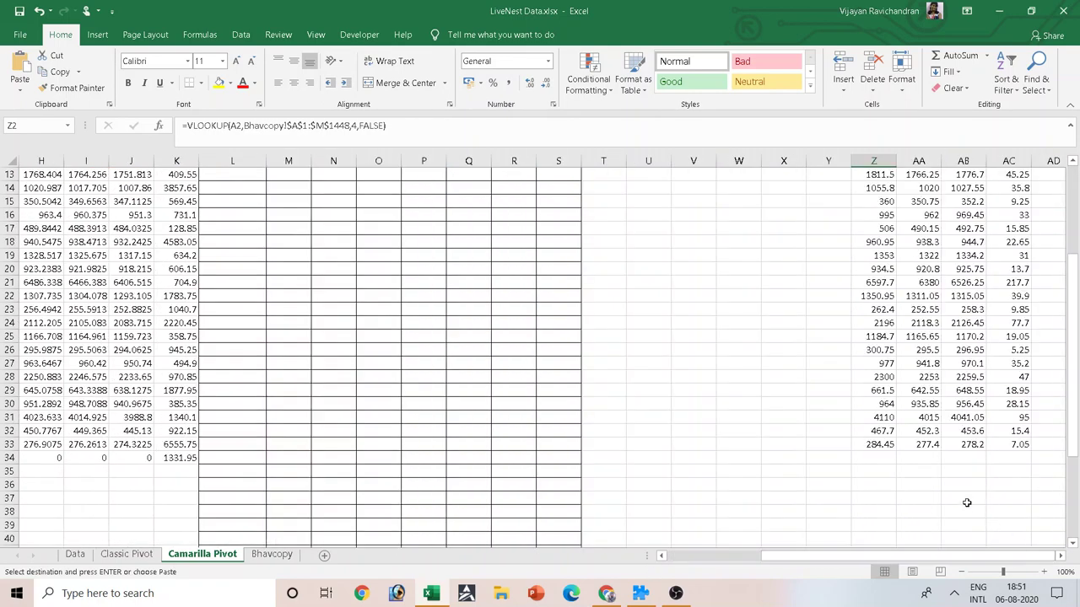
pyautogui.moveTo(883, 457); pyautogui.dragTo(1019, 445)
pyautogui.click(1019, 445)
pyautogui.click(886, 455)
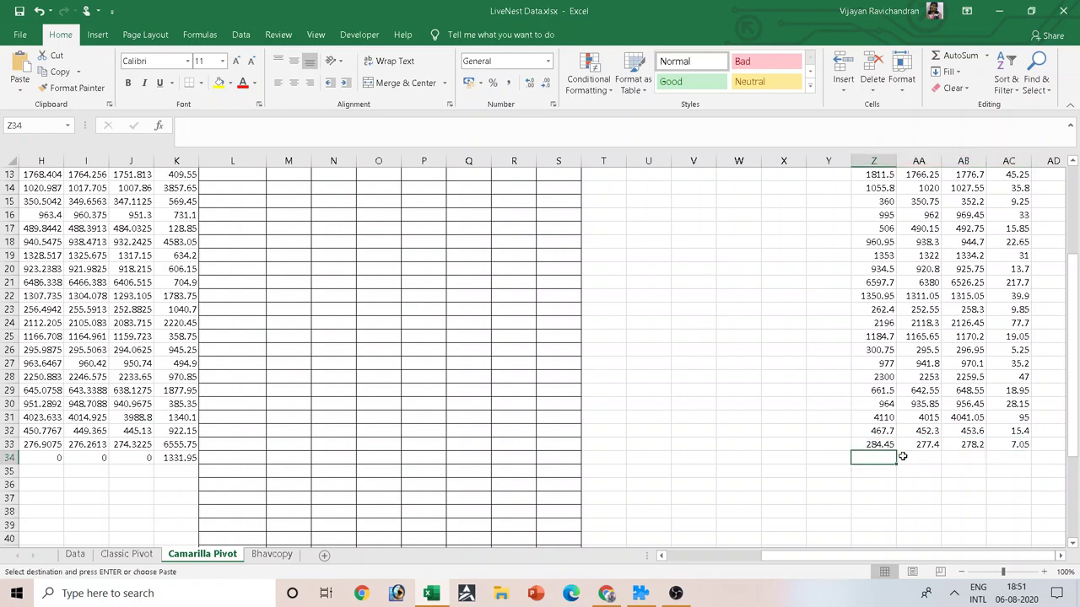
pyautogui.moveTo(882, 457); pyautogui.dragTo(1004, 457)
pyautogui.press('Return')
# Step: Fill the L2:S2 signal formulas and colour-coding down to row 34 through ZEEL
pyautogui.moveTo(959, 560); pyautogui.dragTo(861, 559)
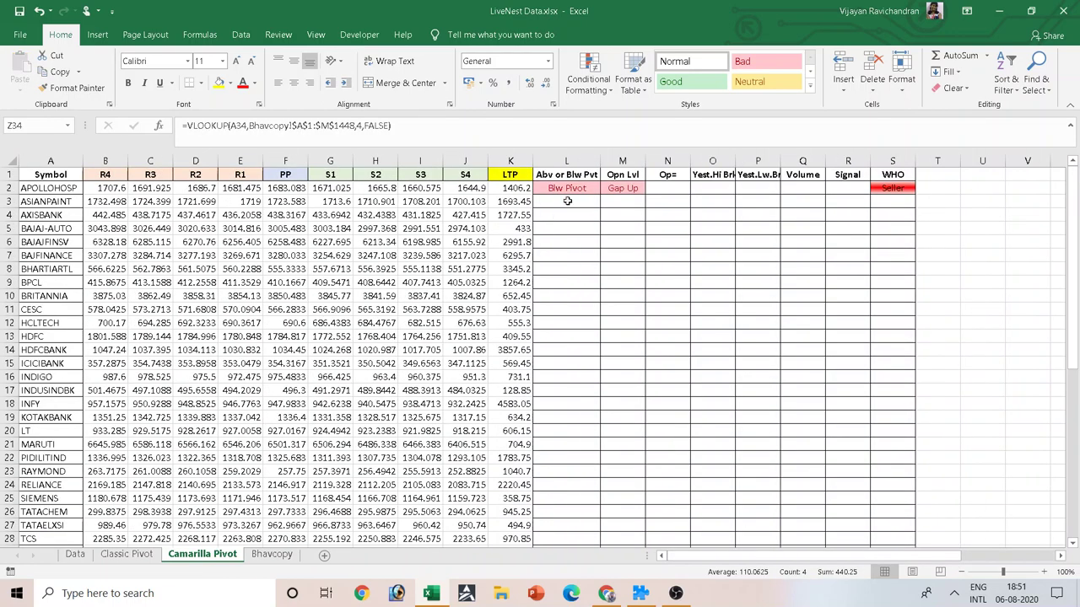
pyautogui.moveTo(566, 189)
pyautogui.mouseDown()
pyautogui.moveTo(901, 537)
pyautogui.moveTo(891, 527)
pyautogui.mouseUp()
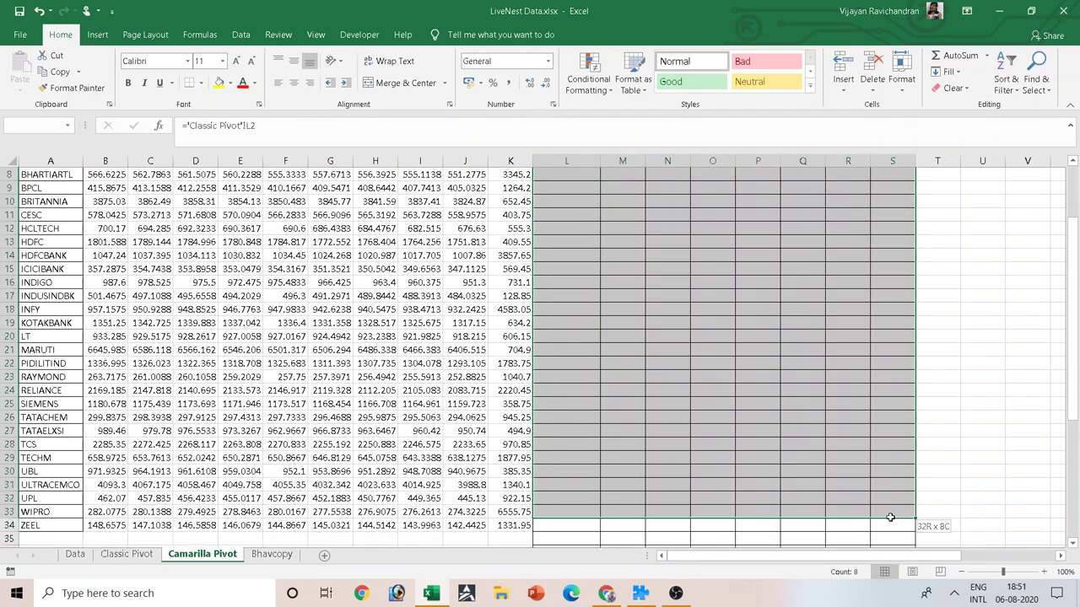
pyautogui.moveTo(890, 527); pyautogui.dragTo(883, 525)
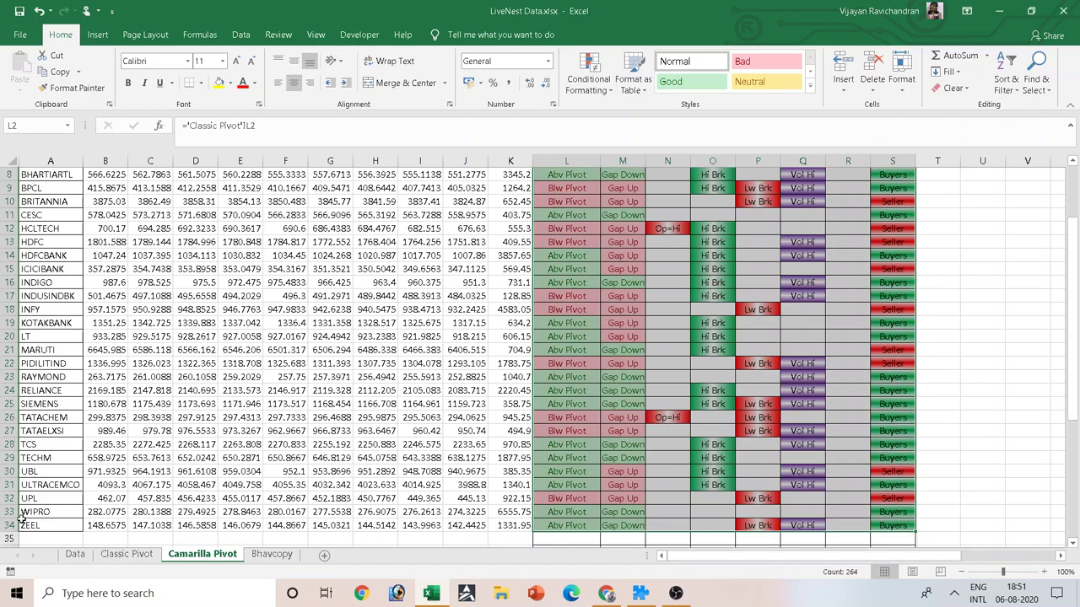
# Step: Copy Classic Pivot's 50 symbols from ACC to ZEEL into Camarilla Pivot's A2:A51
pyautogui.click(127, 554)
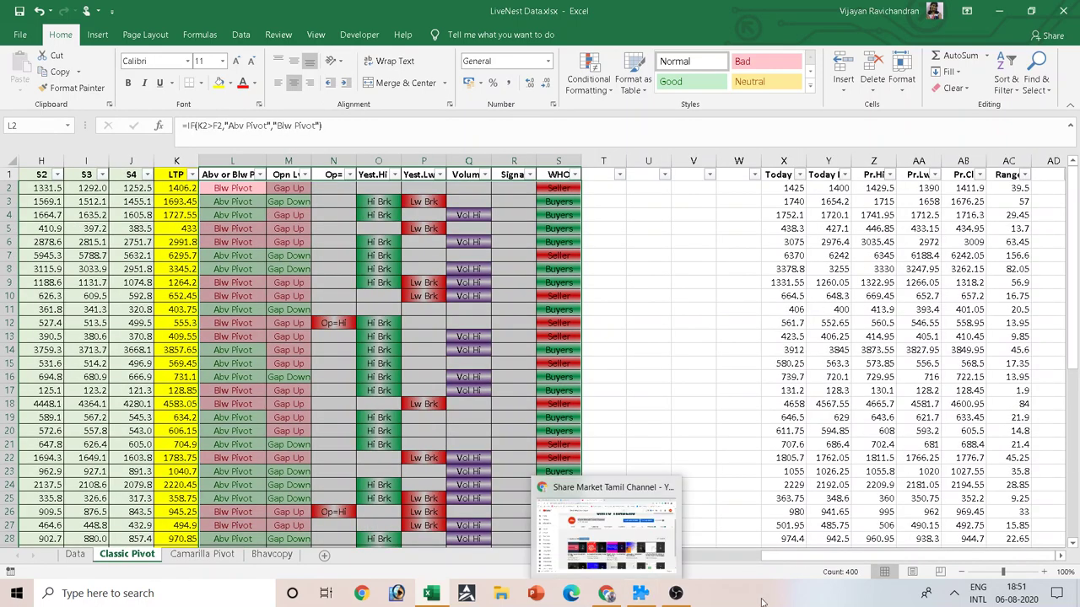
pyautogui.hscroll(-3, 72, 215)
pyautogui.click(70, 189)
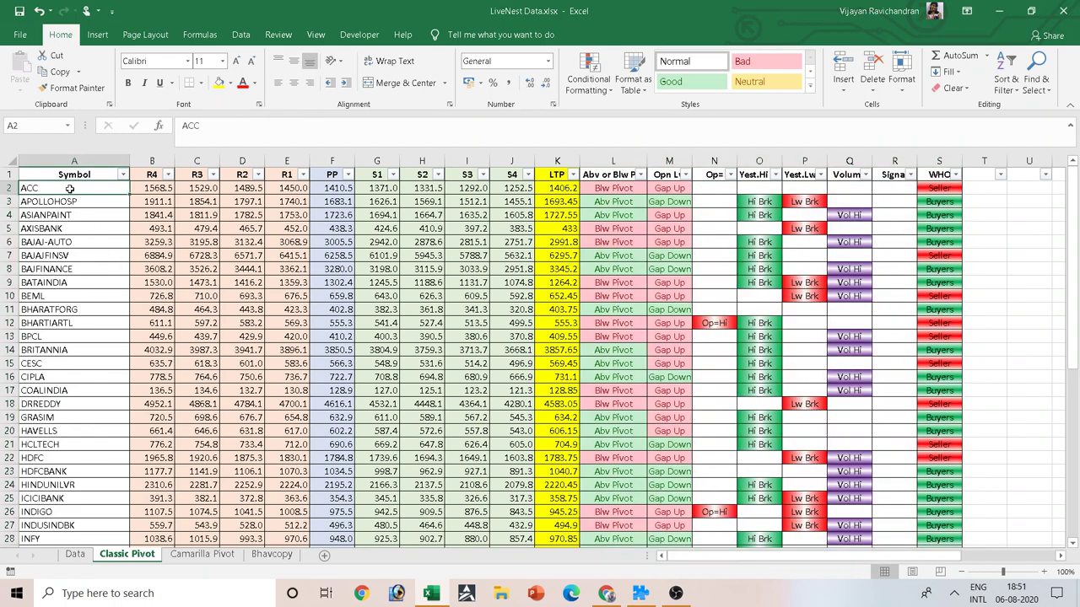
pyautogui.hotkey('ctrl', 'shift', 'Down')
pyautogui.hotkey('ctrl', 'c')
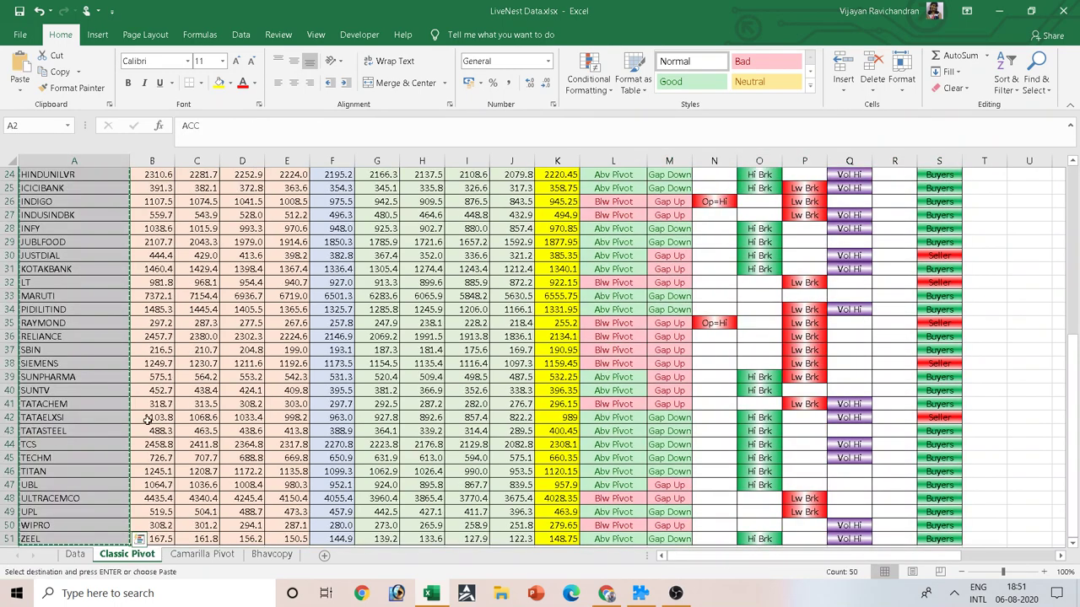
pyautogui.click(202, 554)
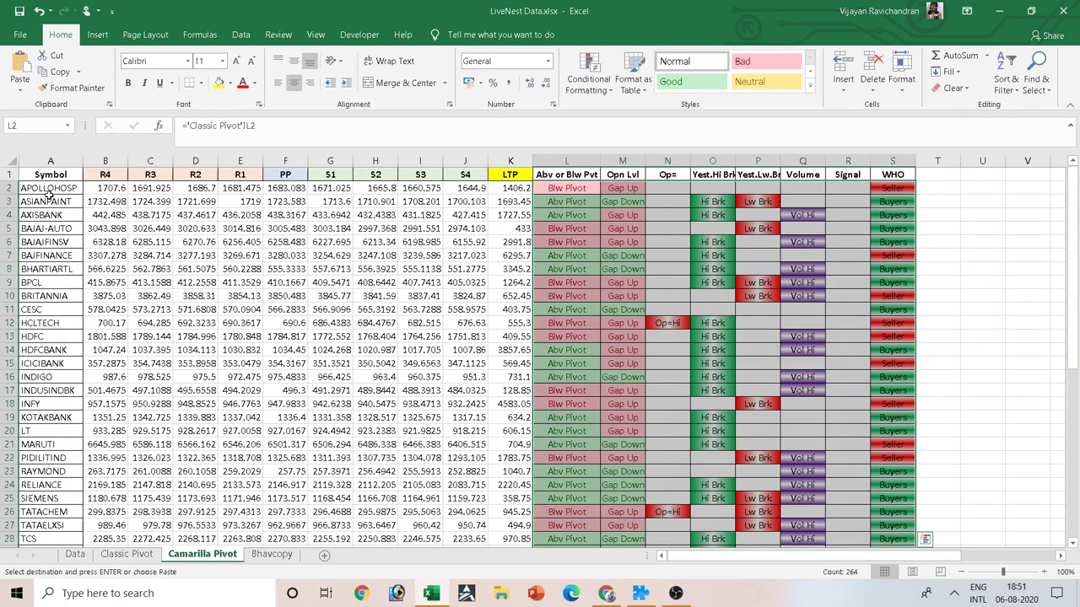
pyautogui.click(48, 189)
pyautogui.moveTo(48, 189); pyautogui.dragTo(52, 196)
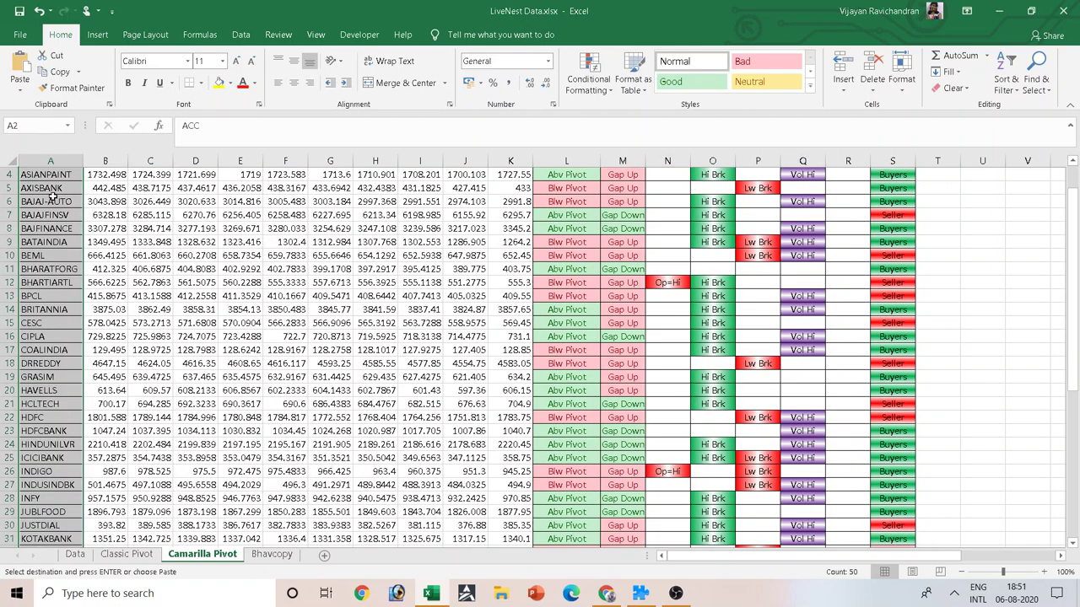
# Step: Paste the row 34 formulas across B34:S51 for the new symbols
pyautogui.scroll(3, 106, 255)
pyautogui.scroll(2, 150, 270)
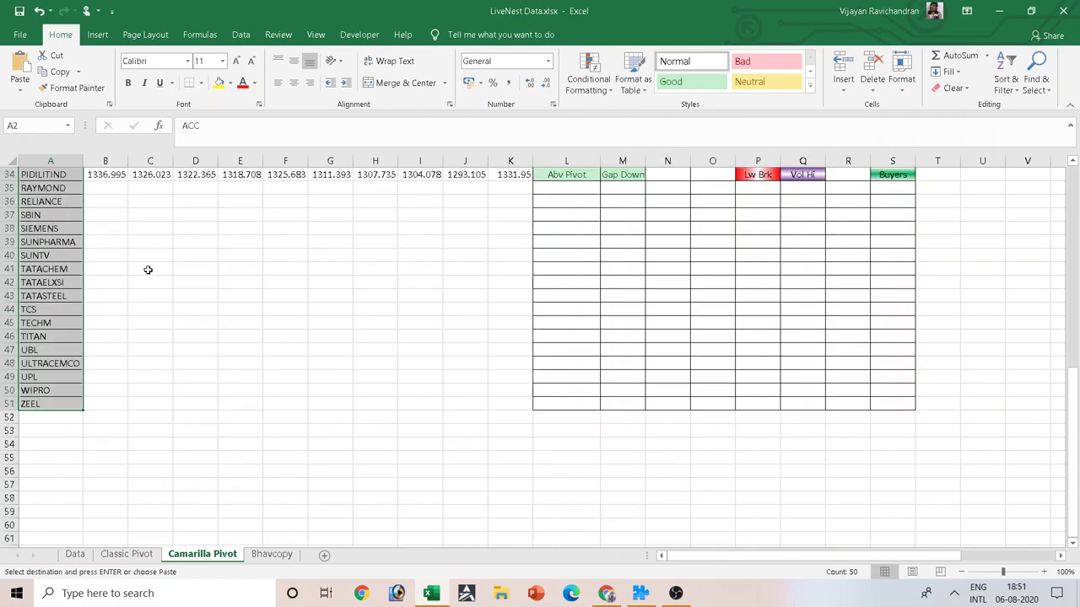
pyautogui.click(123, 177)
pyautogui.moveTo(123, 180); pyautogui.dragTo(878, 403)
pyautogui.hotkey('ctrl', 'v')
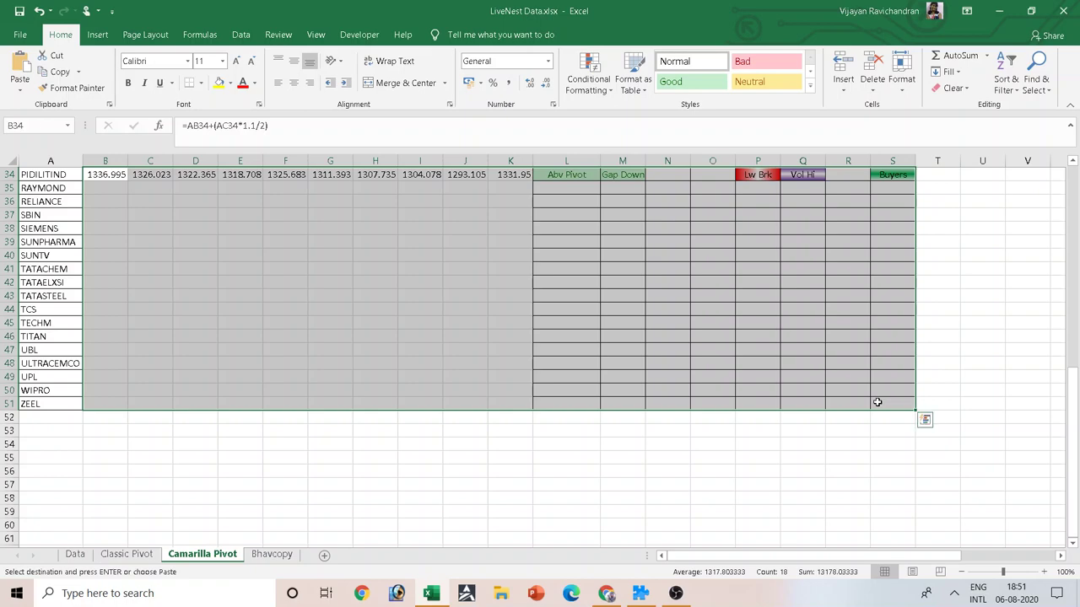
# Step: Fill the Z:AC lookup formulas down to row 51 with Ctrl+D
pyautogui.moveTo(949, 556); pyautogui.dragTo(1036, 558)
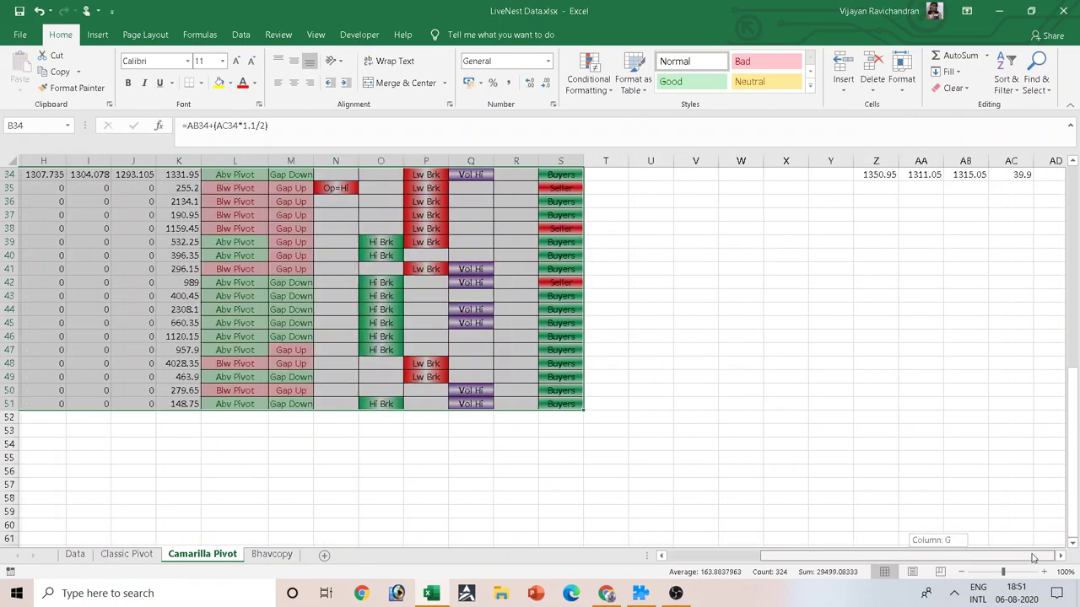
pyautogui.moveTo(882, 172)
pyautogui.mouseDown()
pyautogui.moveTo(1009, 374)
pyautogui.moveTo(1011, 401)
pyautogui.mouseUp()
pyautogui.hotkey('ctrl', 'd')
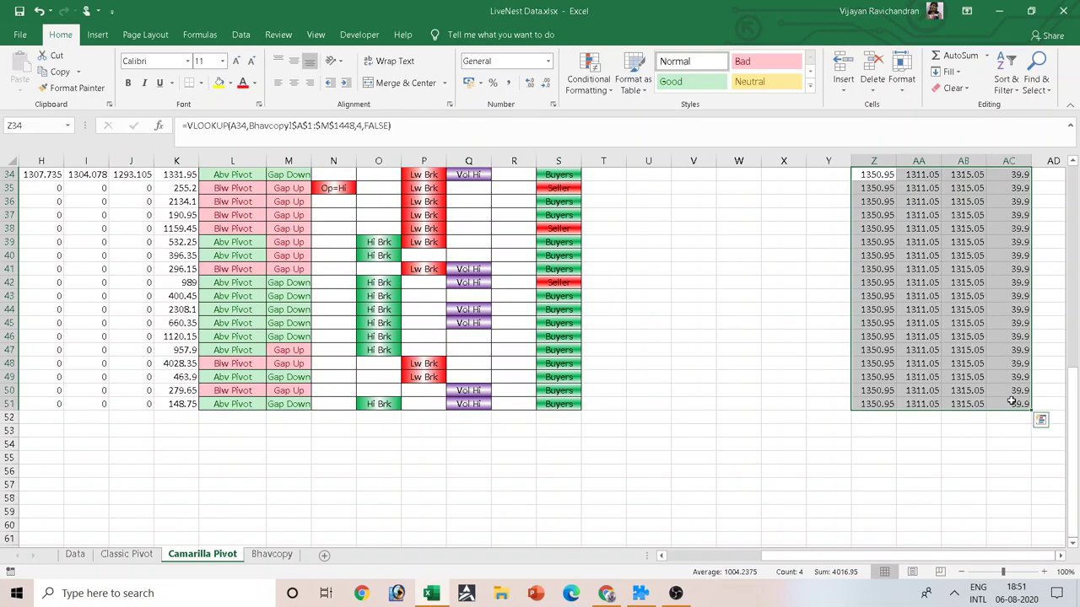
pyautogui.moveTo(935, 555); pyautogui.dragTo(842, 555)
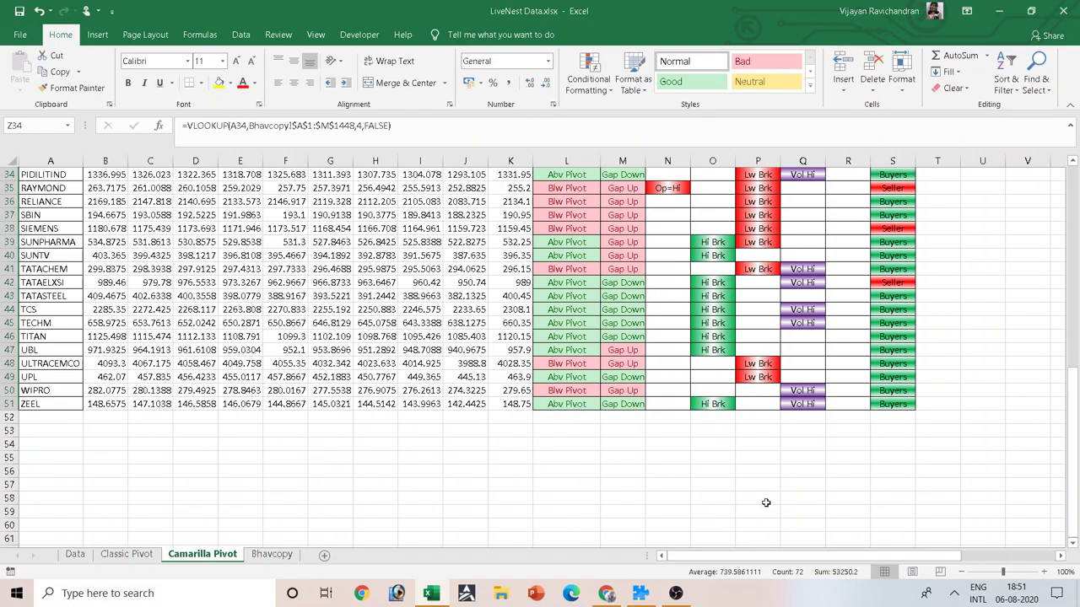
pyautogui.scroll(9, 764, 503)
pyautogui.scroll(2, 765, 372)
pyautogui.click(104, 175)
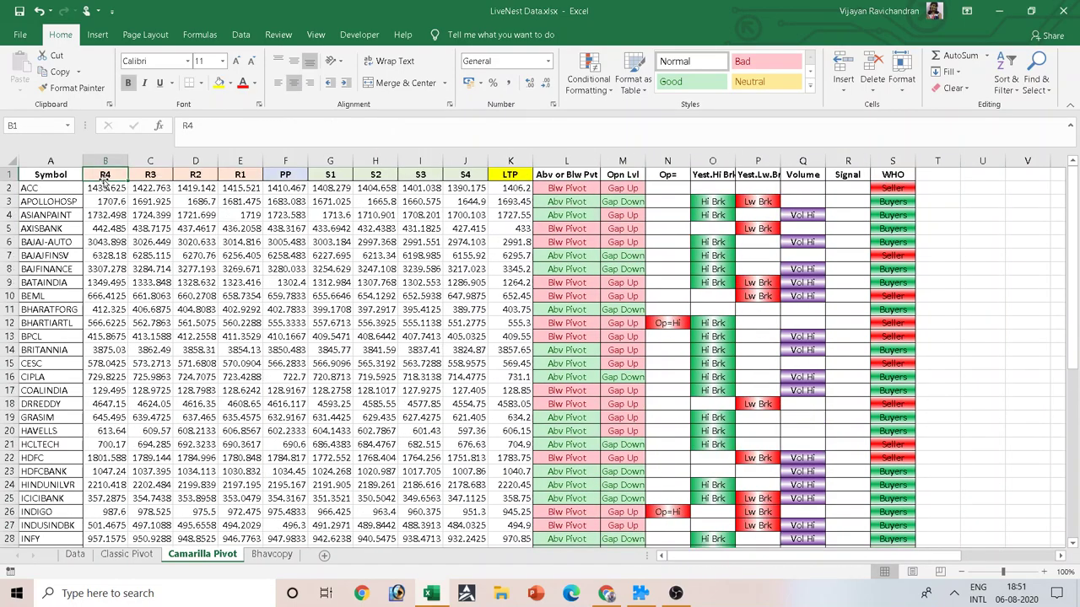
# Step: Select the whole Camarilla Pivot table and apply All Borders to every cell
pyautogui.hotkey('ctrl', 'a')
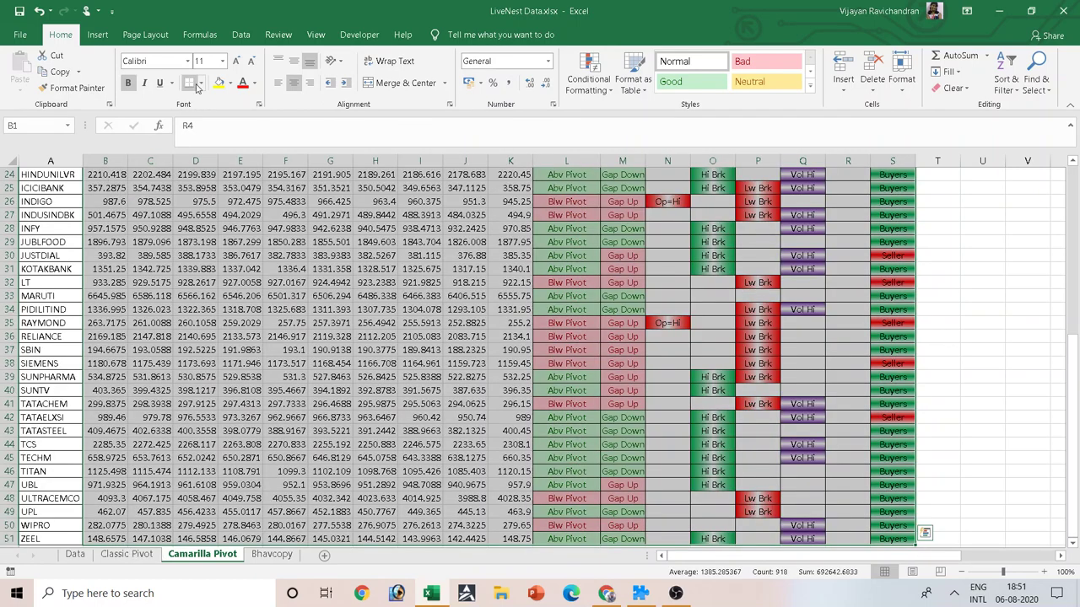
pyautogui.click(200, 88)
pyautogui.click(226, 201)
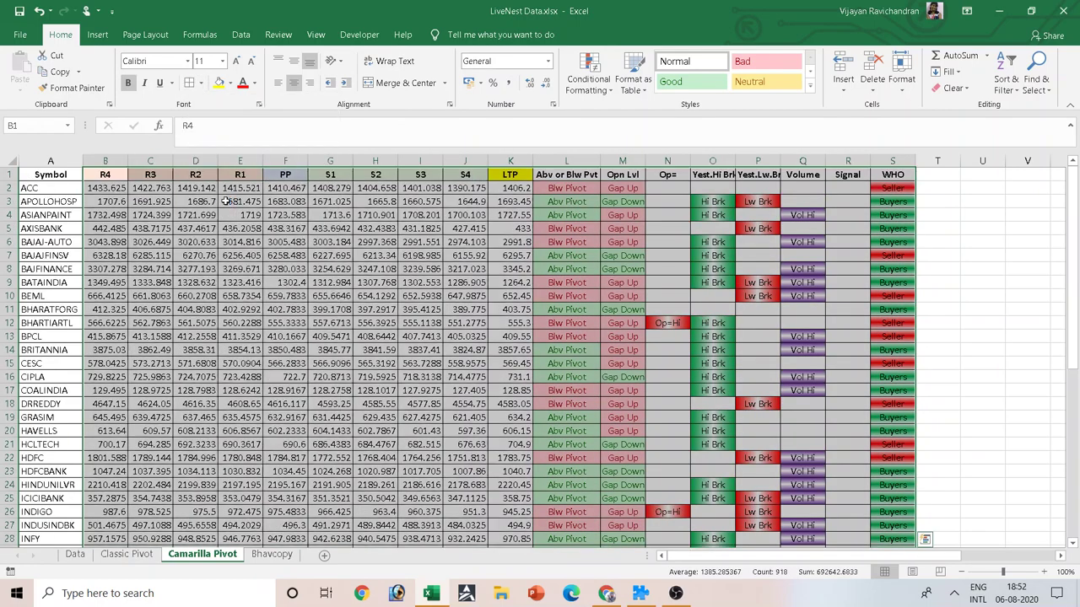
# Step: Deselect the table and check the LTP formula in the ACC row
pyautogui.click(865, 373)
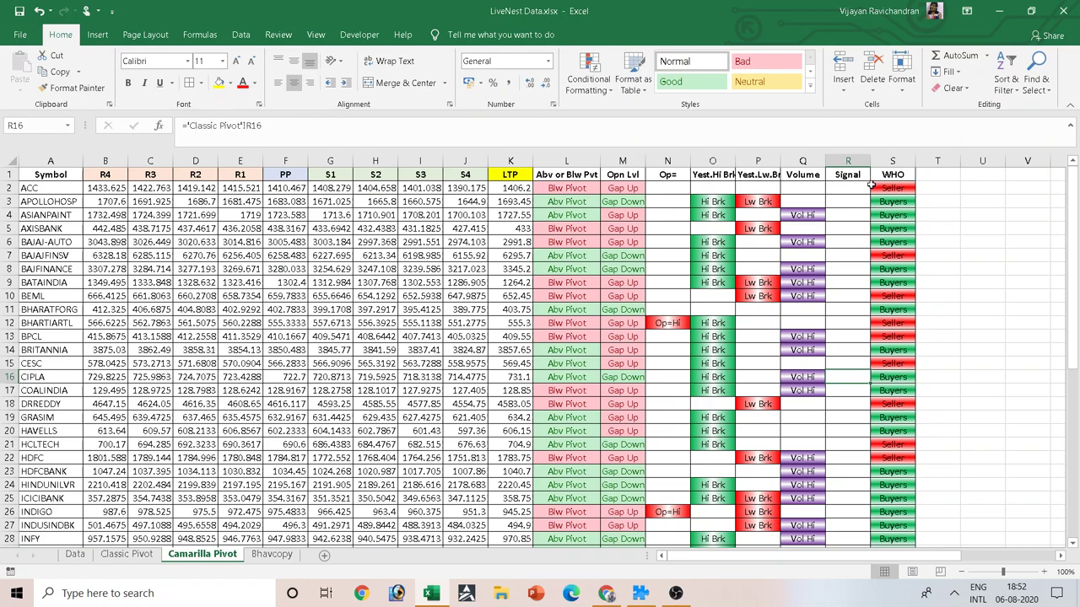
pyautogui.moveTo(699, 557); pyautogui.dragTo(706, 569)
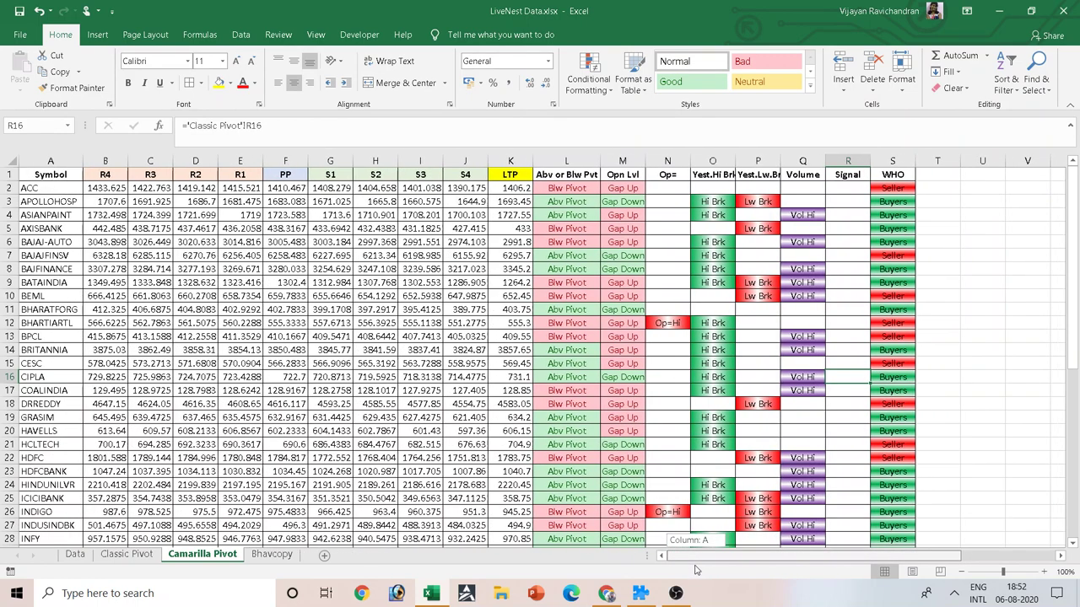
pyautogui.click(510, 188)
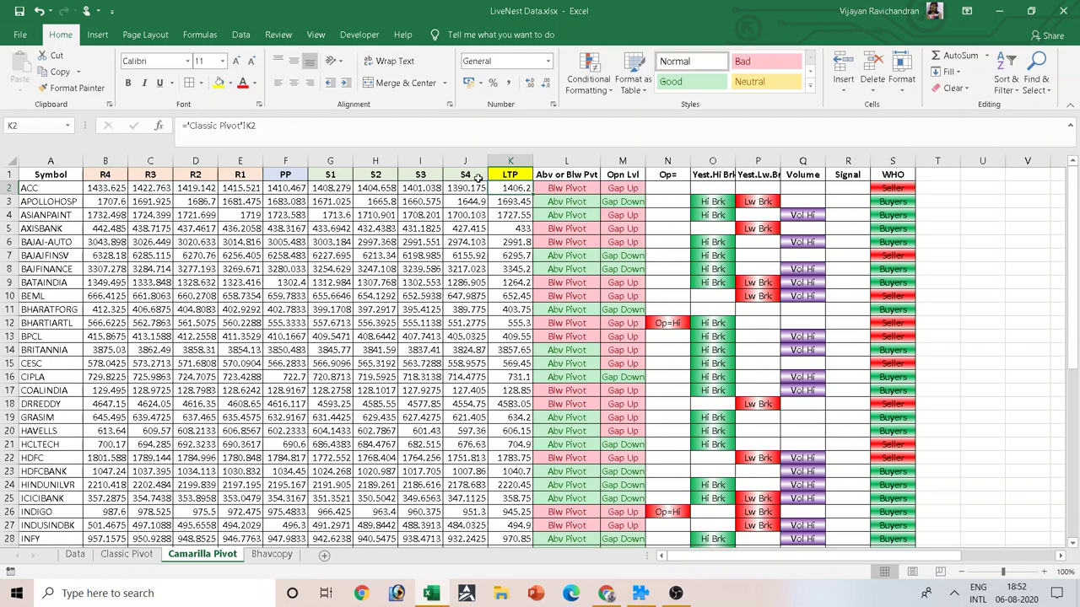
# Step: Select cell T1 on Camarilla Pivot after briefly checking the Classic Pivot sheet
pyautogui.click(942, 179)
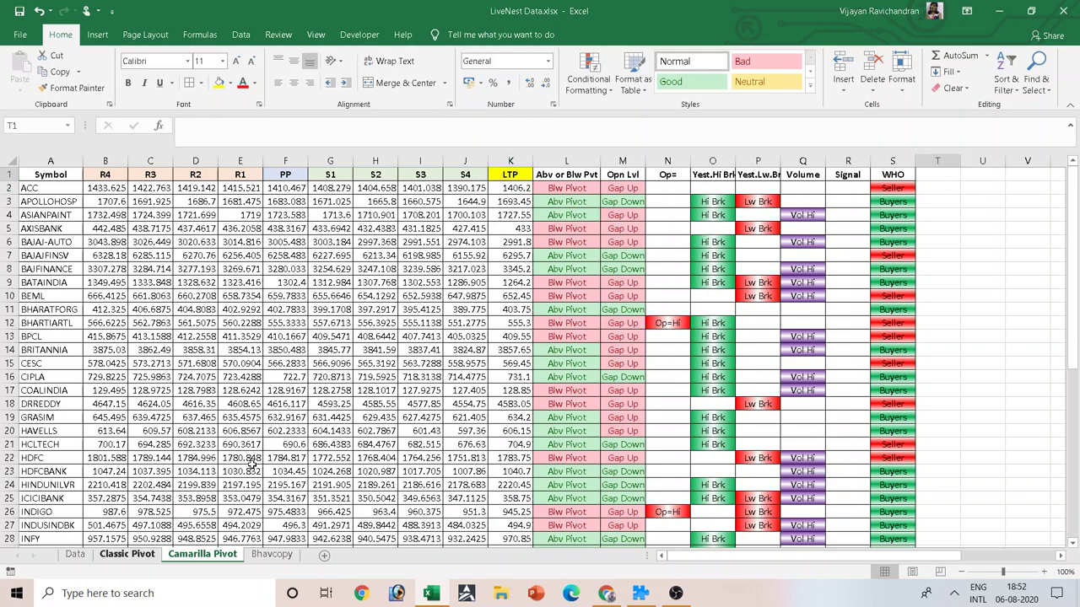
pyautogui.hotkey('ctrl', 'pageup')
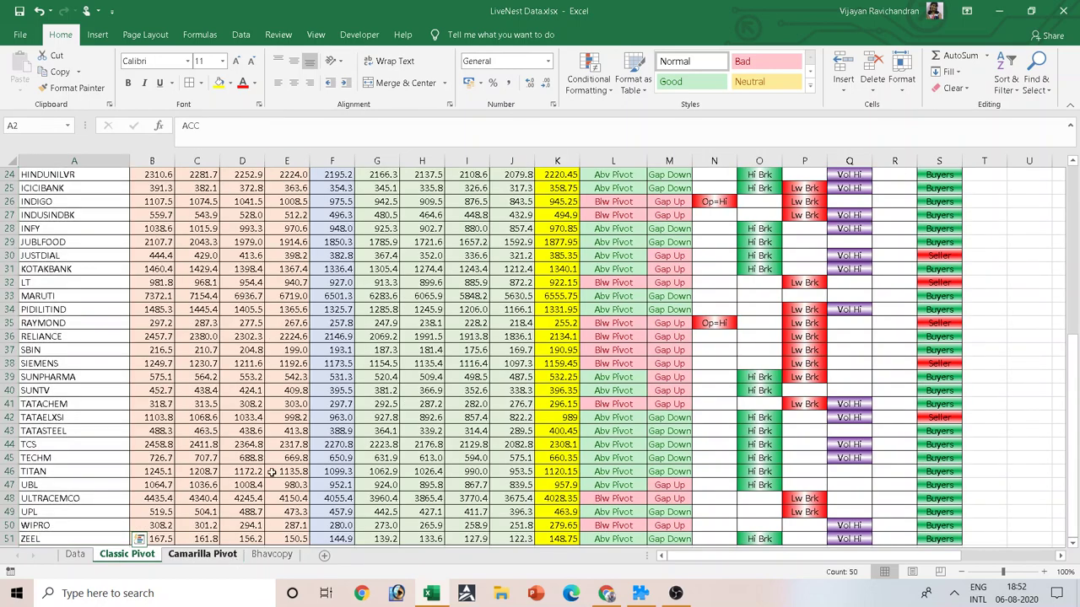
pyautogui.hotkey('ctrl', 'pagedown')
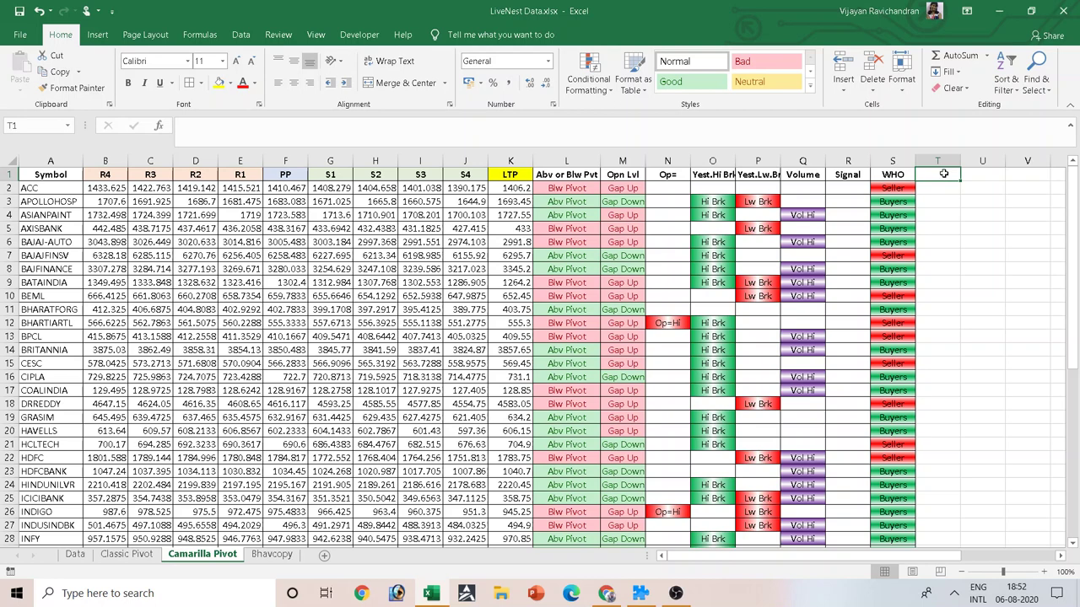
# Step: Head column T as "LTP ?" and start the T2 formula with =IF(AND(
pyautogui.write('LTP')
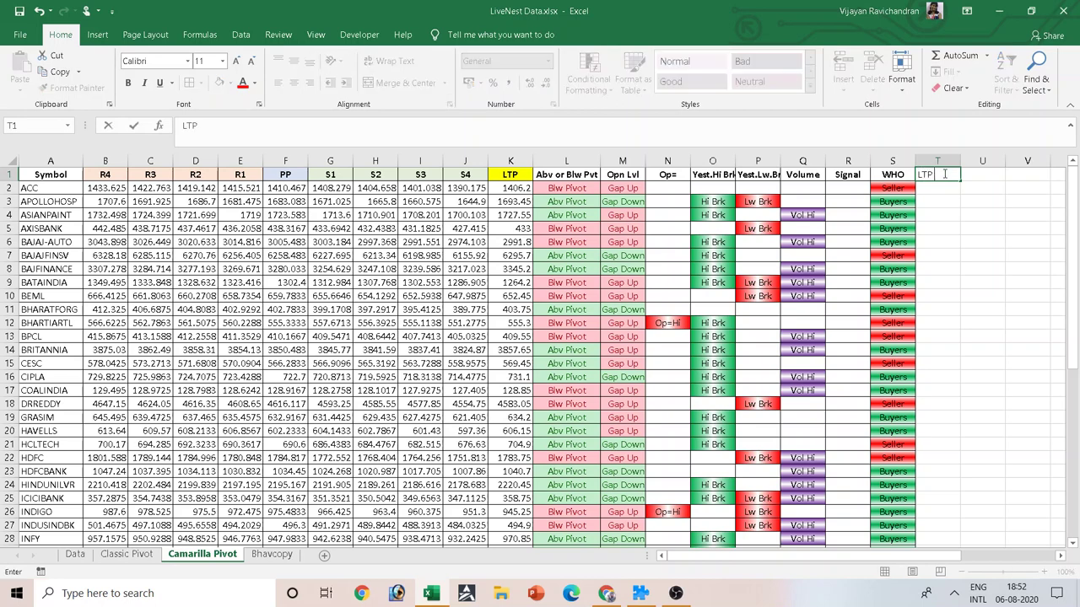
pyautogui.press('Return')
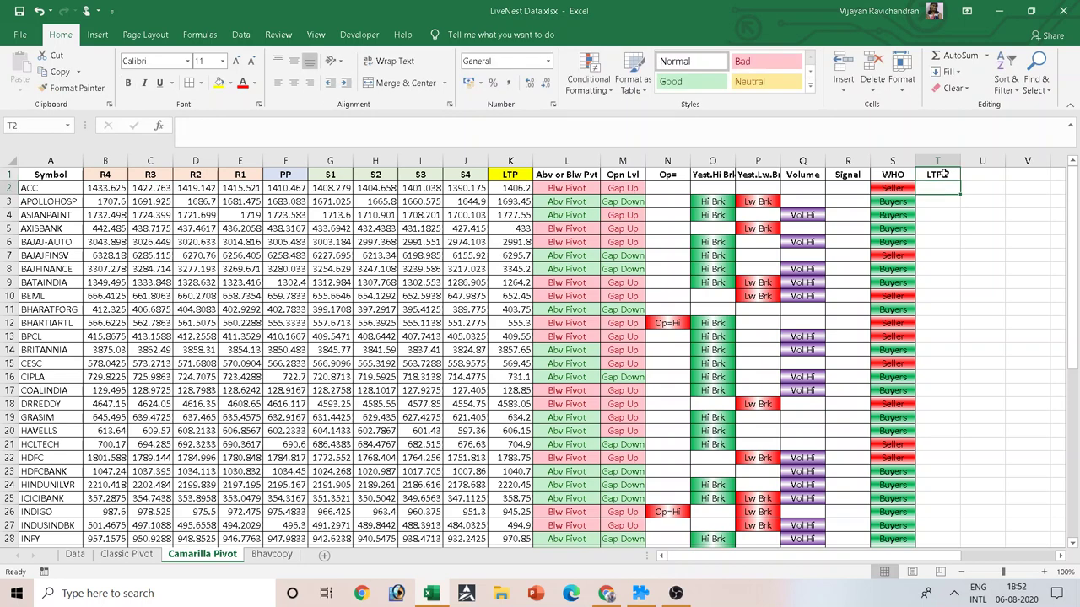
pyautogui.write('=i')
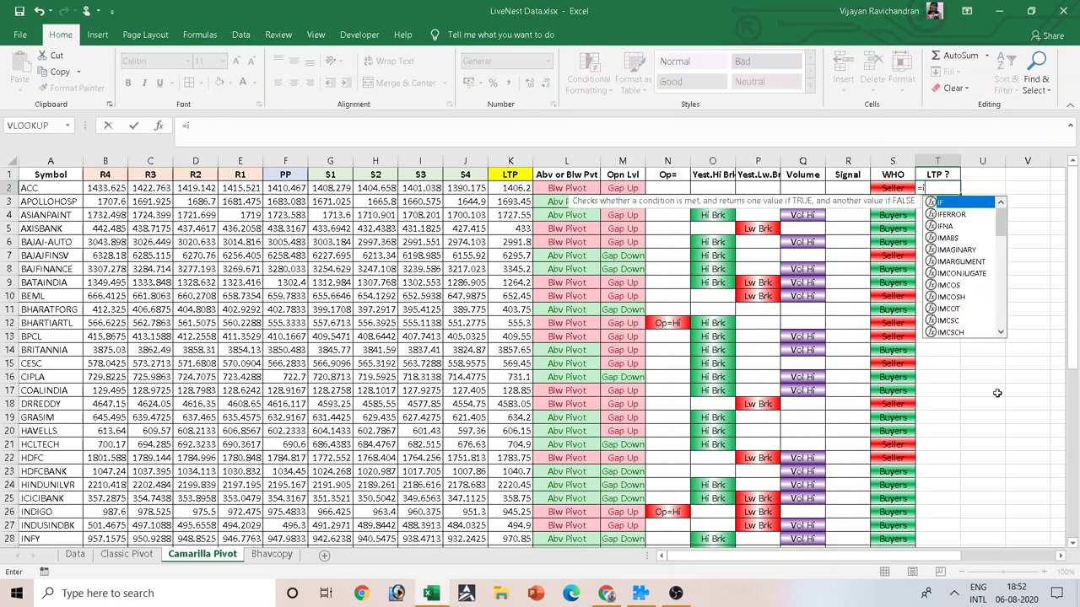
pyautogui.write('f(AN')
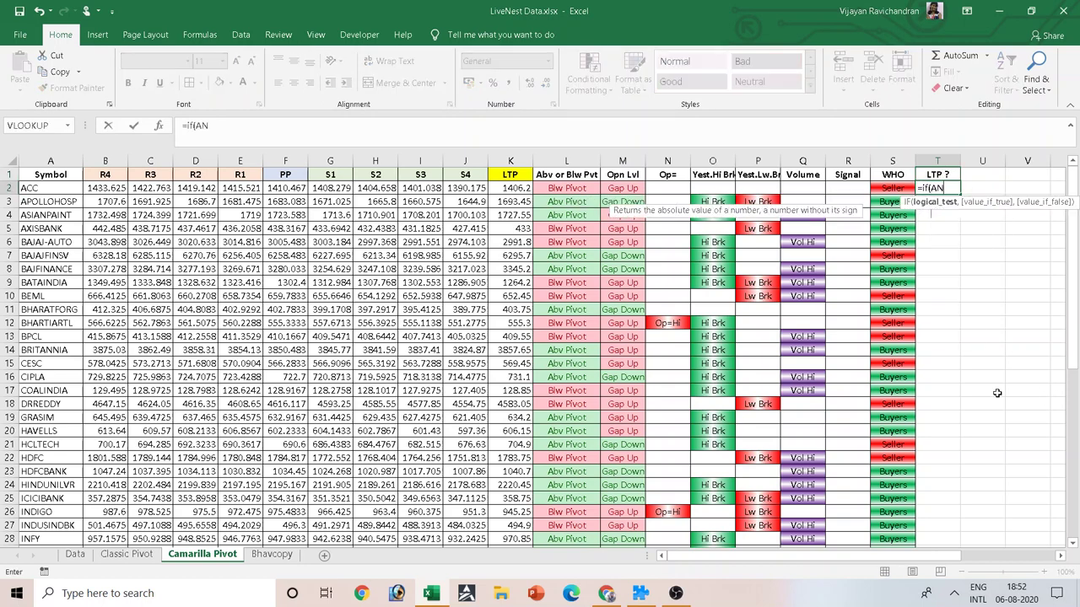
pyautogui.write('D(')
pyautogui.press('BackSpace')
pyautogui.press('BackSpace')
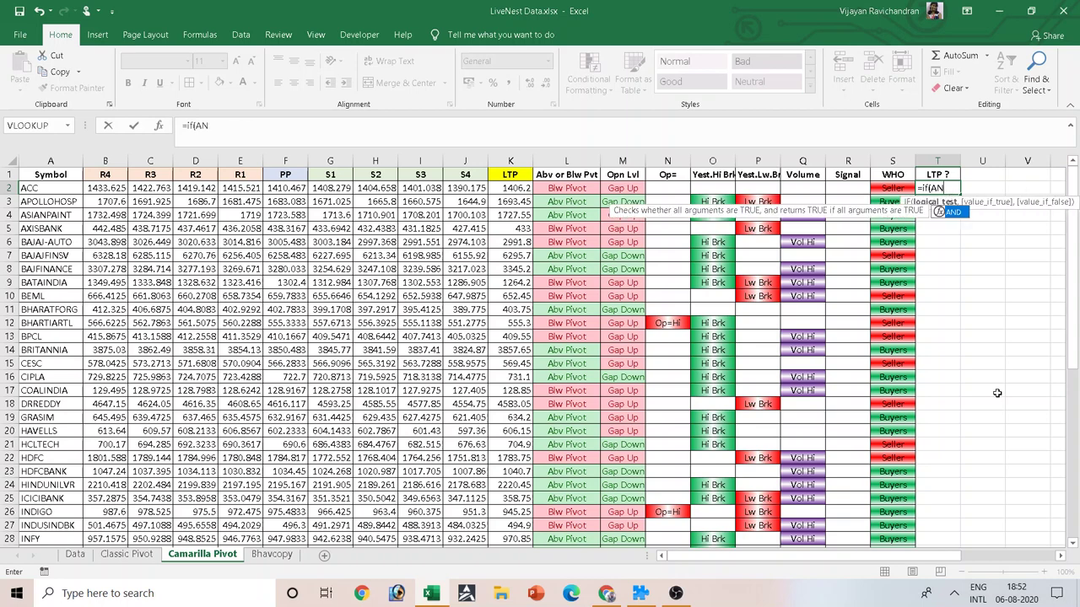
pyautogui.press('BackSpace')
pyautogui.press('BackSpace')
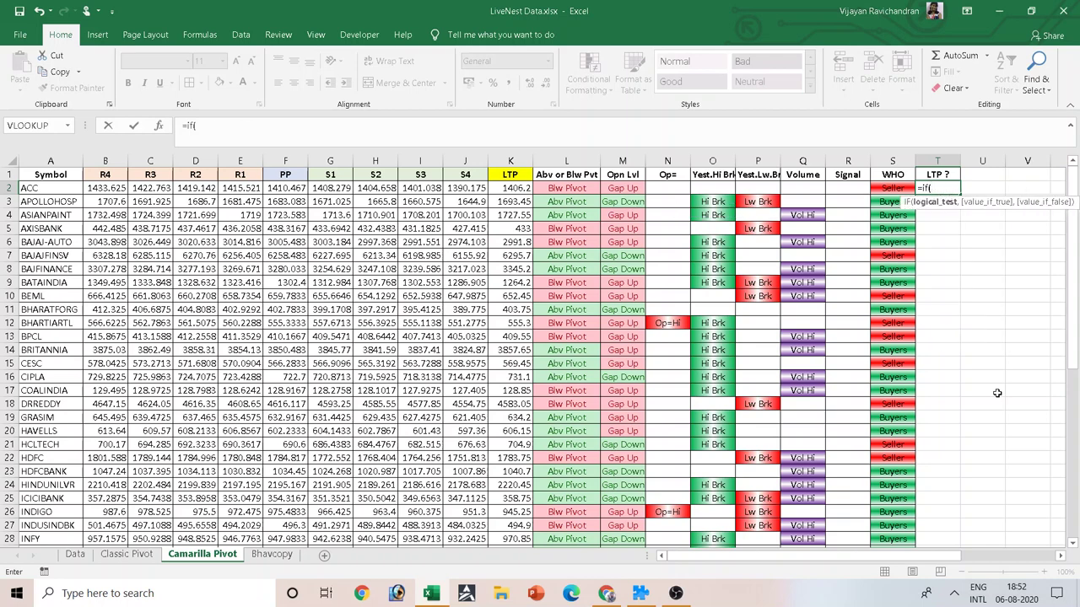
pyautogui.write('AND(')
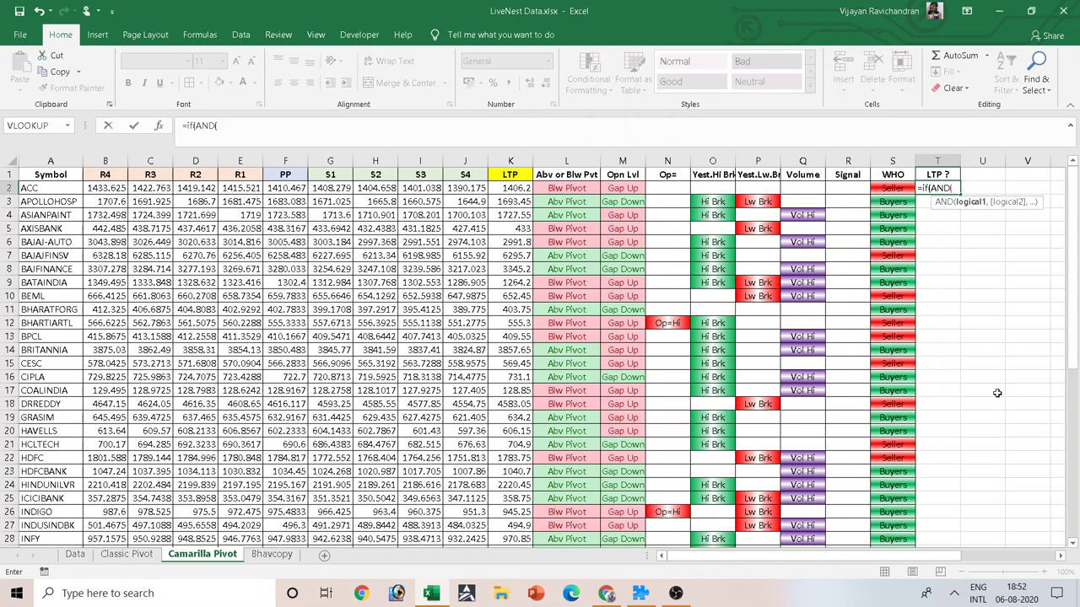
# Step: Add the first test K2>F2, K2<E2 returning the label "R1 - PP"
pyautogui.press('Left')
pyautogui.press('Left')
pyautogui.press('Left')
pyautogui.press('Left')
pyautogui.press('Left')
pyautogui.press('Left')
pyautogui.press('Left')
pyautogui.press('Left')
pyautogui.press('Left')
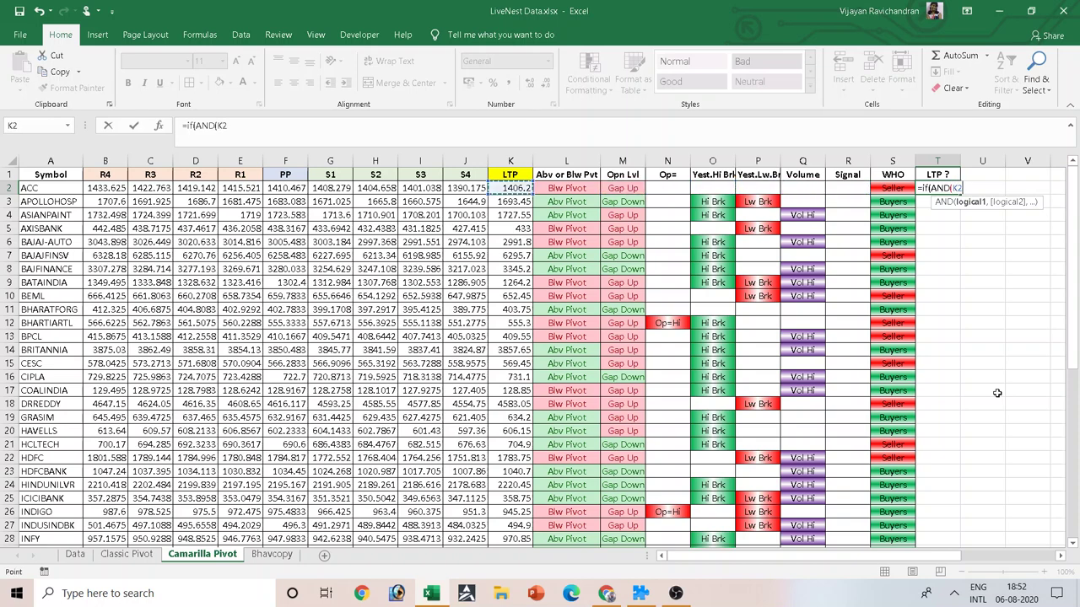
pyautogui.write('>')
pyautogui.press('Left')
pyautogui.press('Left')
pyautogui.press('Left')
pyautogui.press('Left')
pyautogui.press('Left')
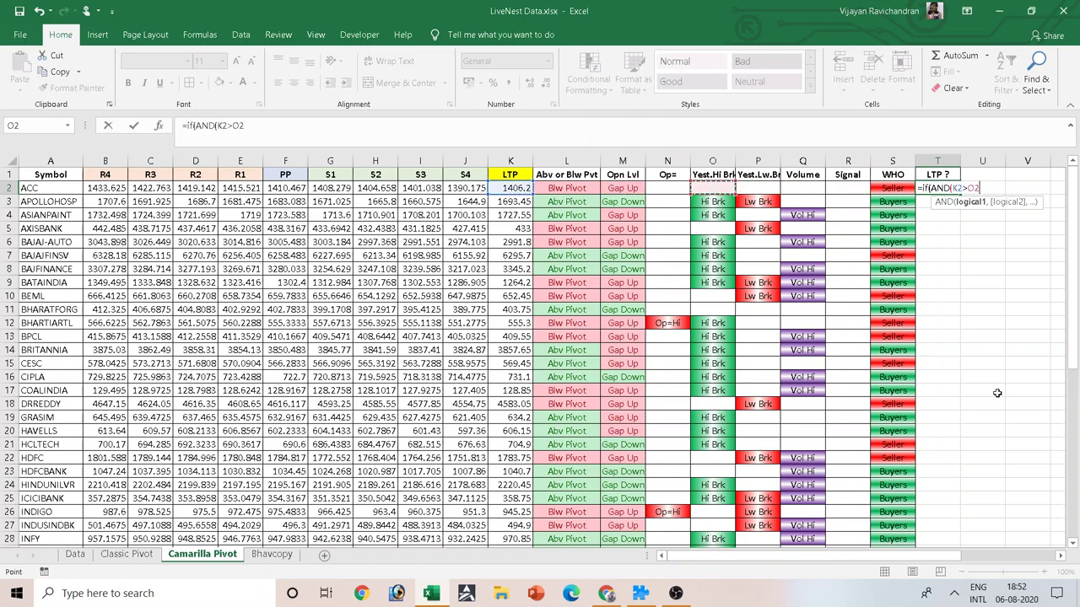
pyautogui.press('Left')
pyautogui.press('Left')
pyautogui.press('Left')
pyautogui.press('Left')
pyautogui.press('Left')
pyautogui.press('Left')
pyautogui.press('Left')
pyautogui.press('Left')
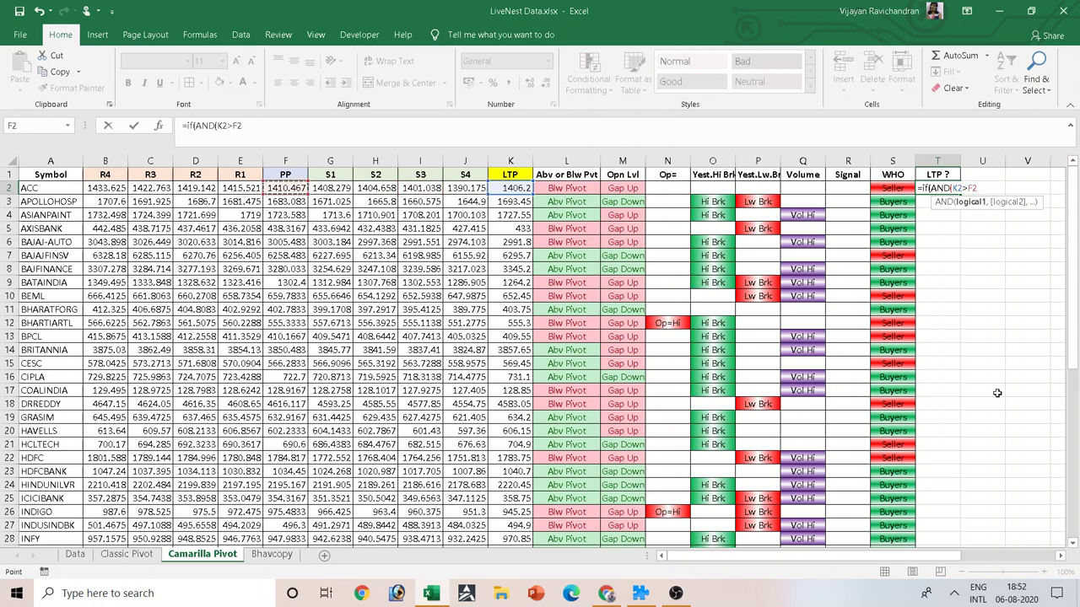
pyautogui.write(',')
pyautogui.press('Left')
pyautogui.press('Left')
pyautogui.press('Left')
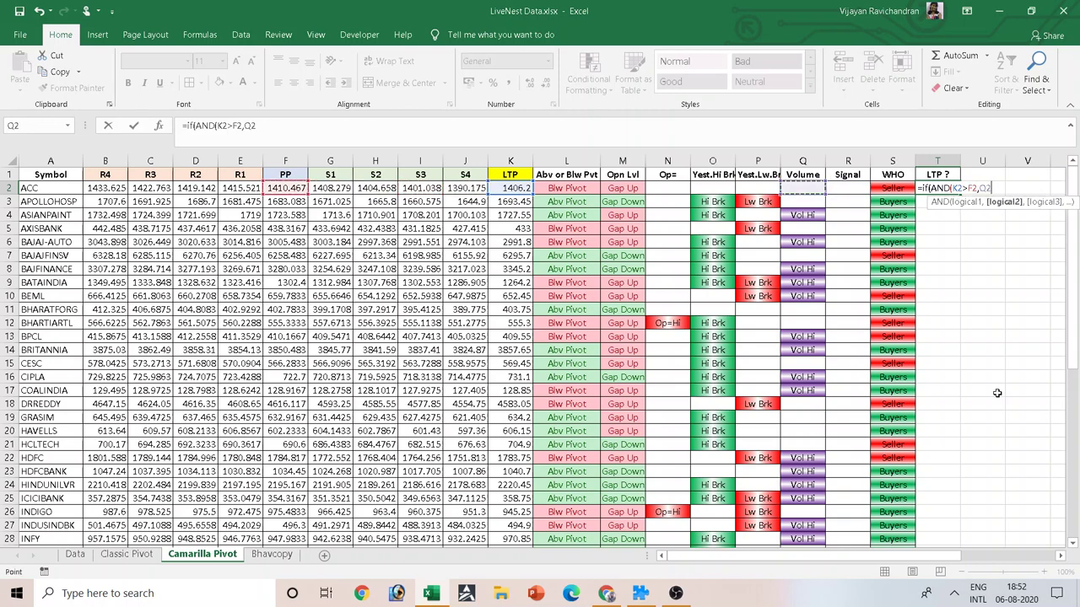
pyautogui.press('Left')
pyautogui.press('Left')
pyautogui.press('Left')
pyautogui.press('Left')
pyautogui.press('Left')
pyautogui.press('Left')
pyautogui.write('<')
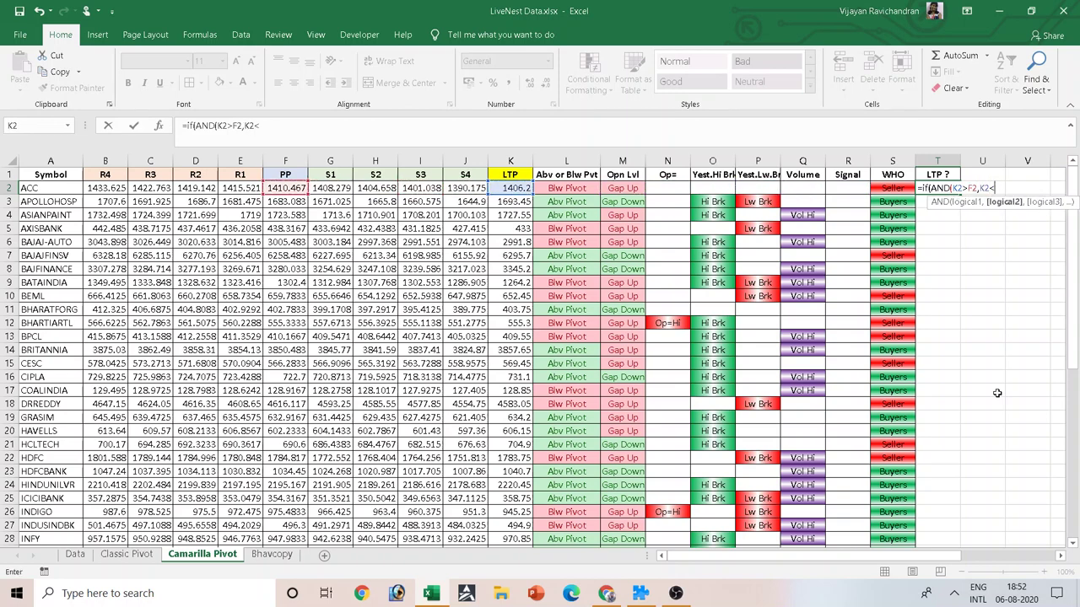
pyautogui.press('Left')
pyautogui.press('Left')
pyautogui.press('Left')
pyautogui.press('Left')
pyautogui.press('Left')
pyautogui.press('Left')
pyautogui.press('Left')
pyautogui.press('Left')
pyautogui.press('Left')
pyautogui.press('Left')
pyautogui.press('Left')
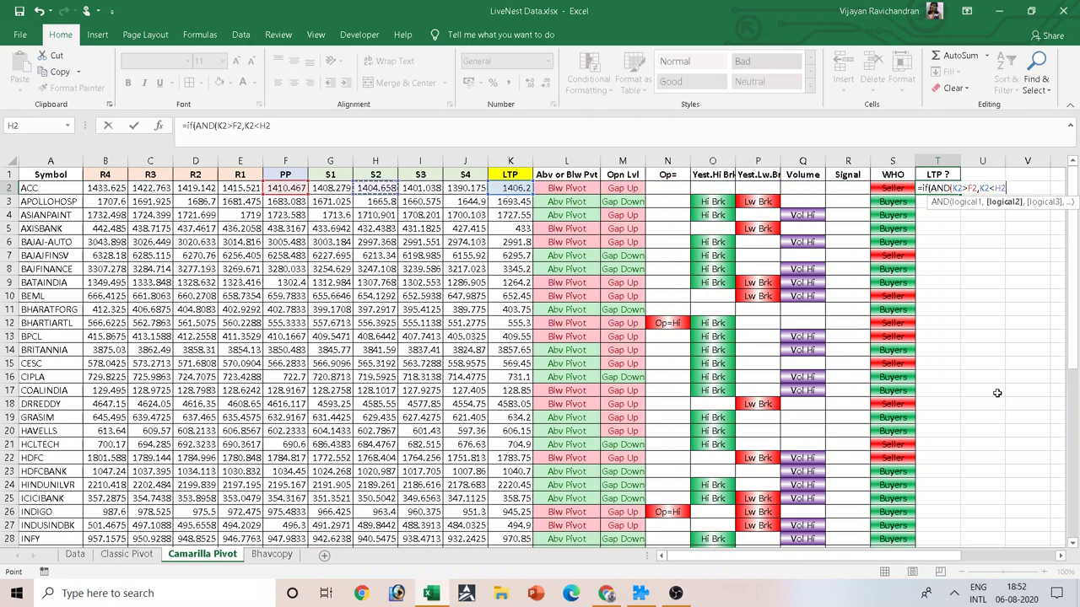
pyautogui.press('Left')
pyautogui.press('Left')
pyautogui.press('Left')
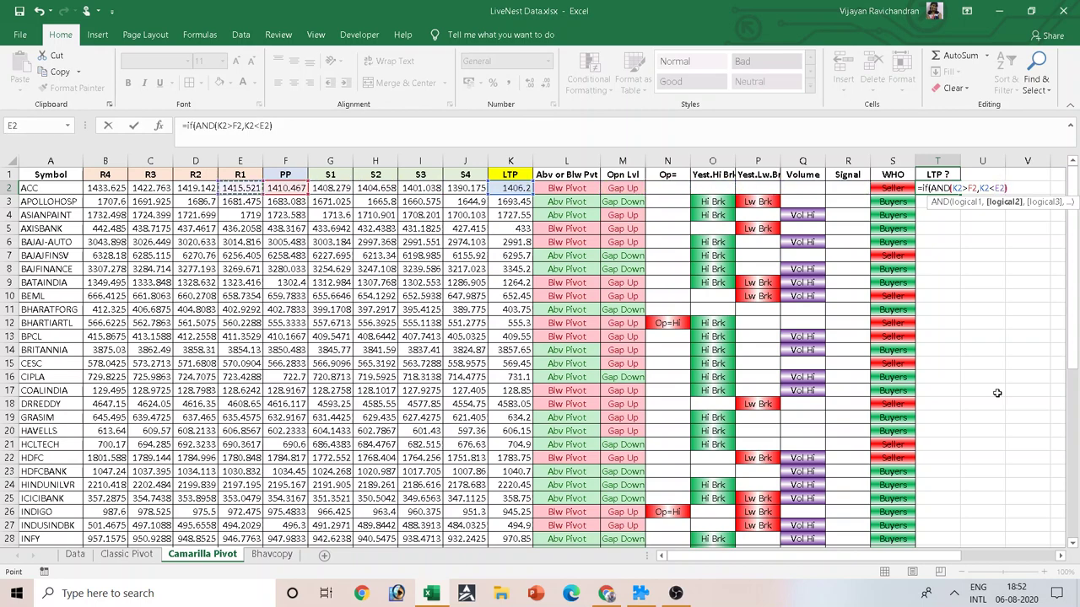
pyautogui.write(',')
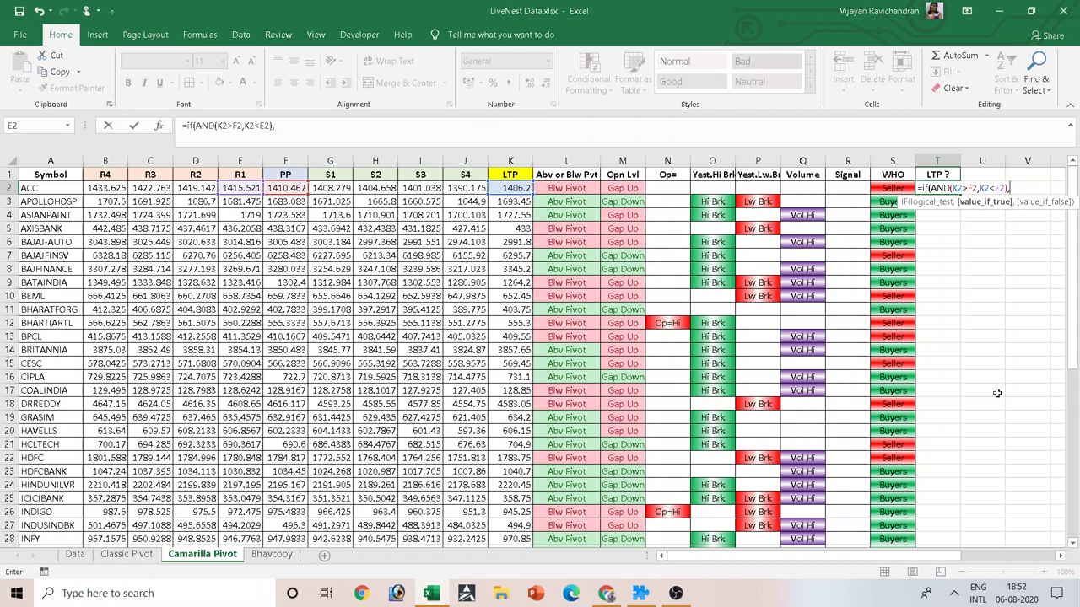
pyautogui.write('"R1')
pyautogui.press('BackSpace')
pyautogui.write('",')
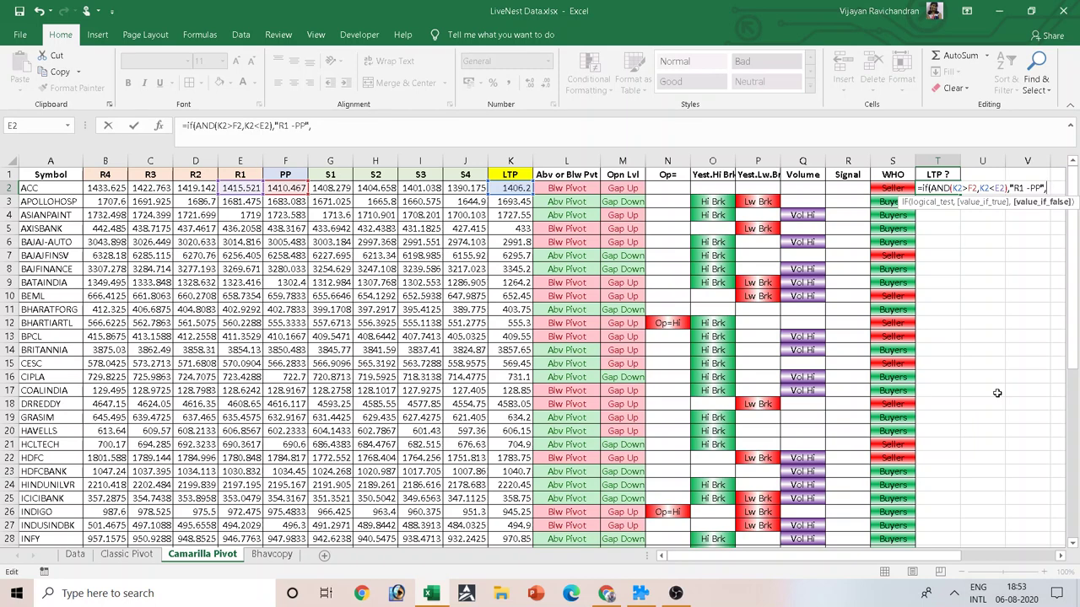
# Step: Nest IF(AND(K2>E2,K2<D2)) returning "R2 - R1" and open another IF(AND(
pyautogui.press('Left')
pyautogui.press('Left')
pyautogui.press('Left')
pyautogui.press('Right')
pyautogui.press('Right')
pyautogui.press('Right')
pyautogui.press('Right')
pyautogui.write('if(AND')
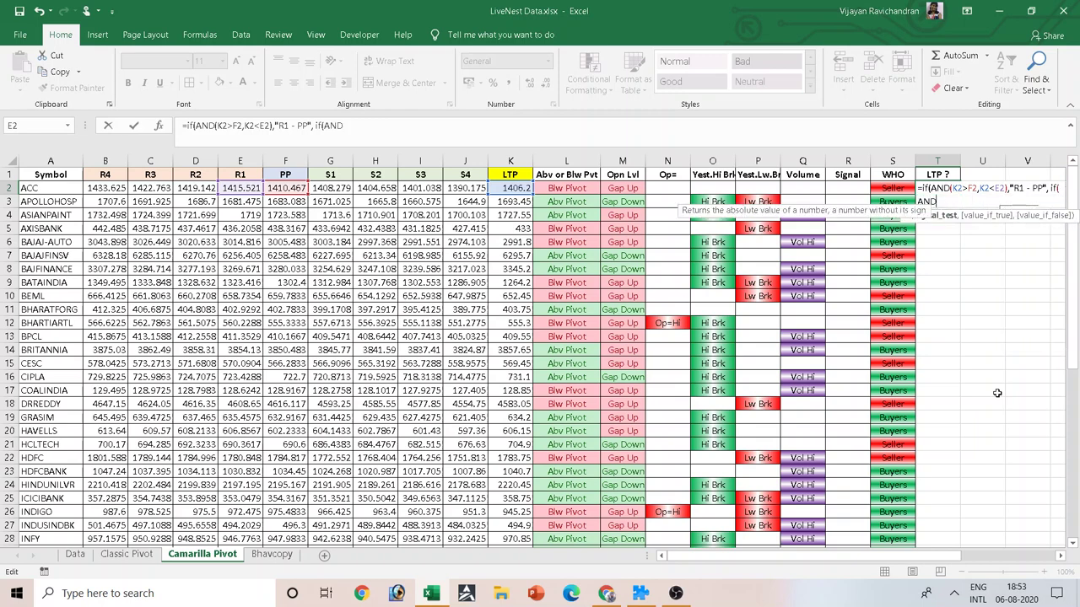
pyautogui.write('(')
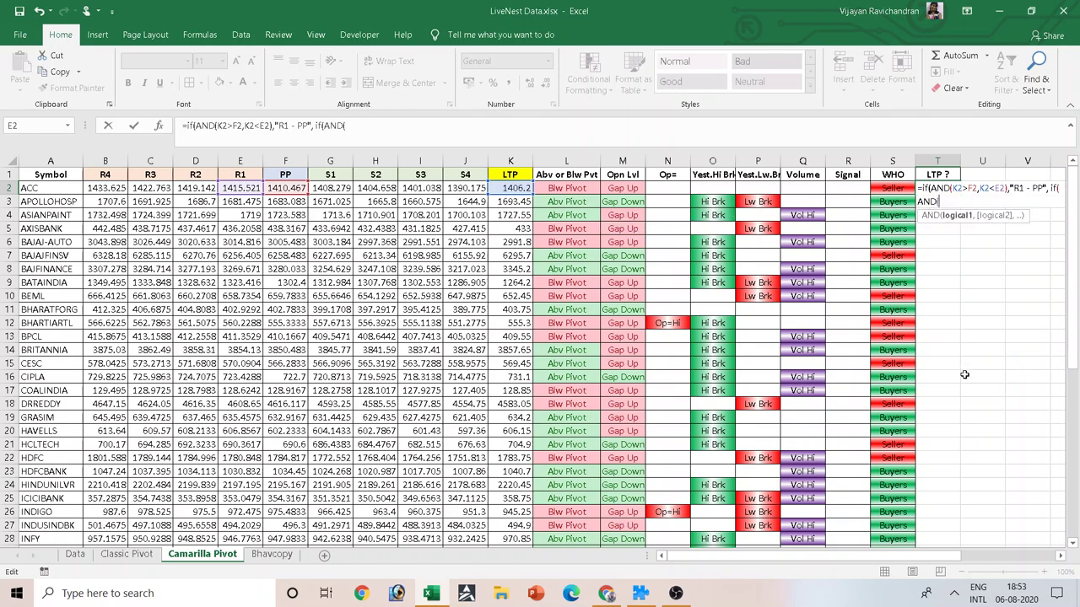
pyautogui.click(521, 188)
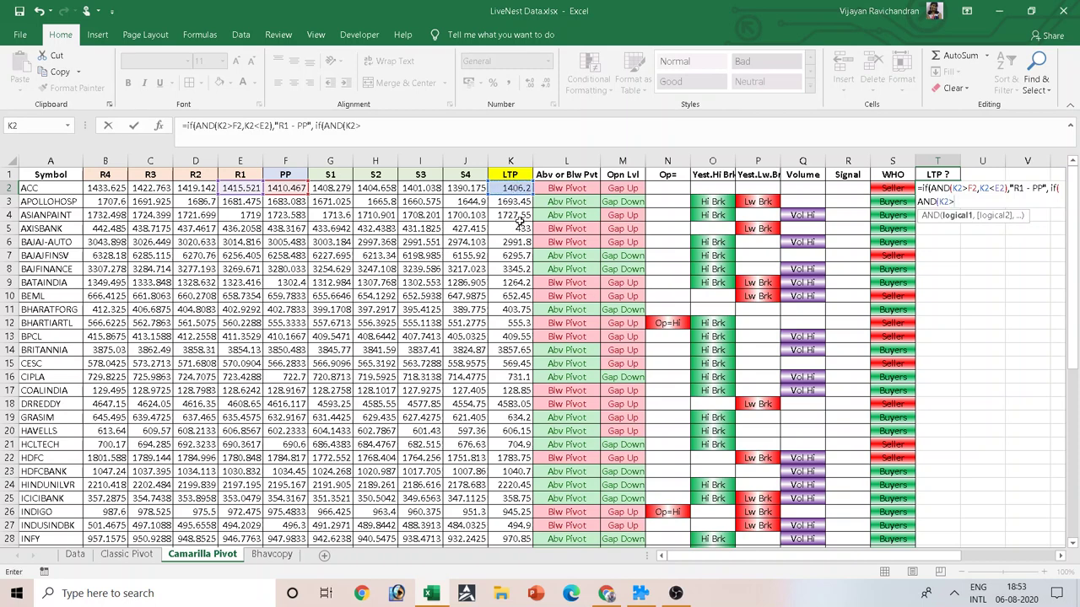
pyautogui.click(227, 188)
pyautogui.write(',')
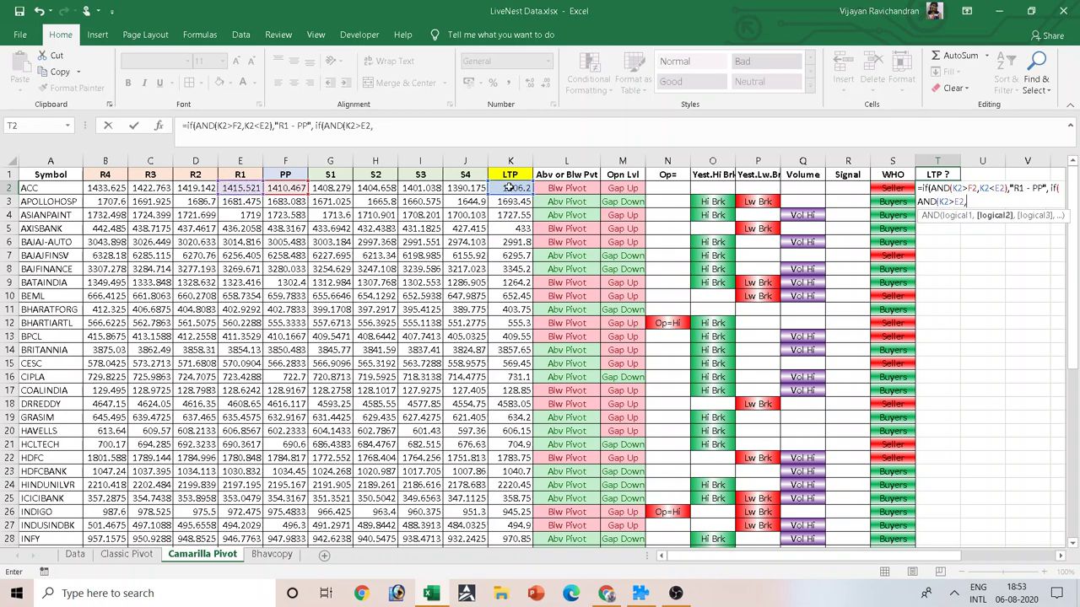
pyautogui.click(509, 187)
pyautogui.write('<')
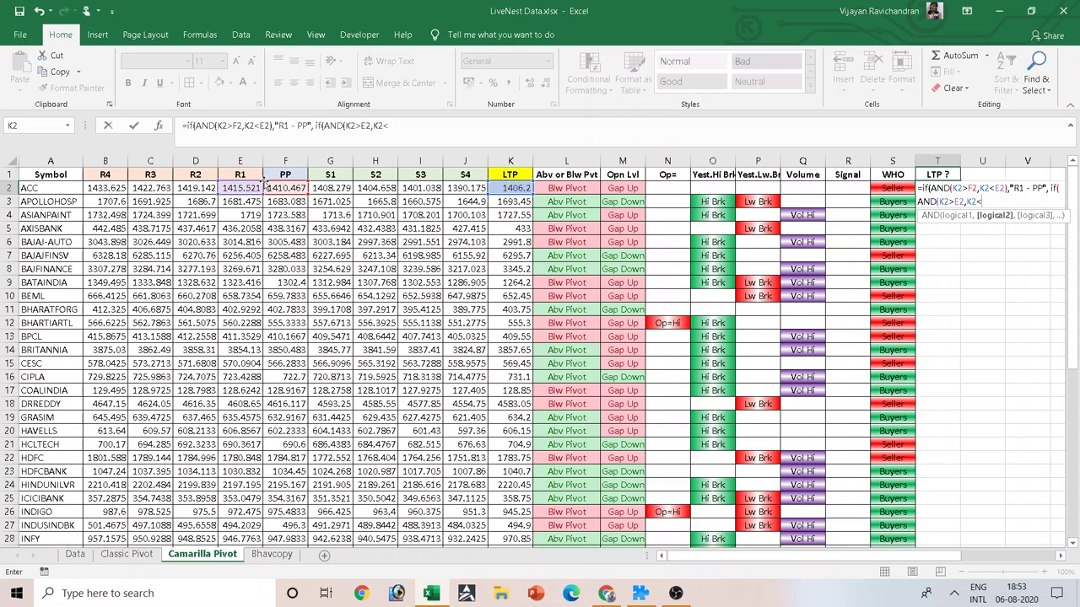
pyautogui.click(201, 192)
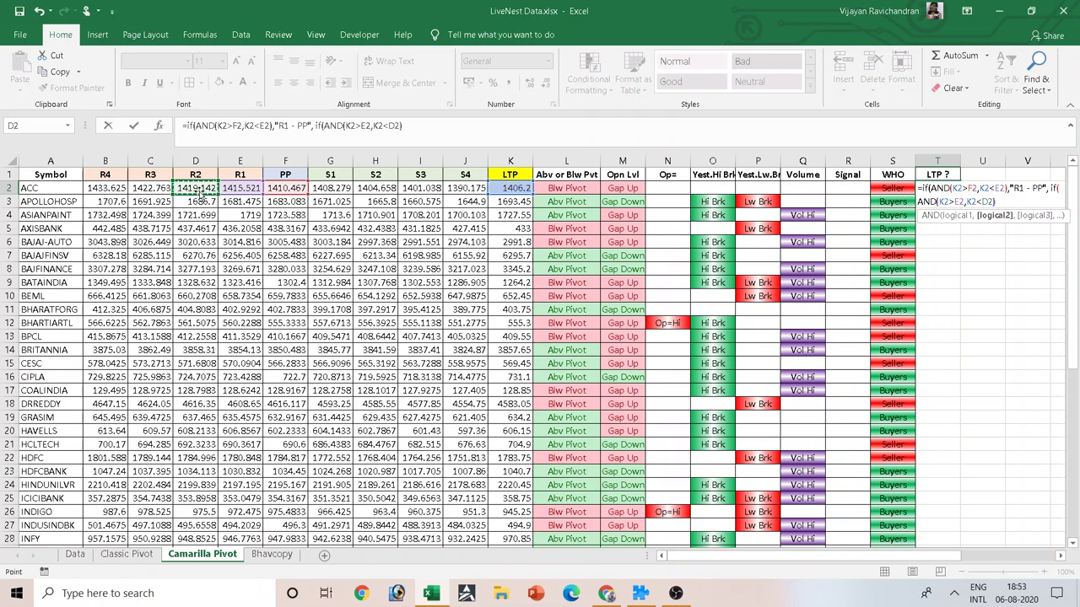
pyautogui.write(',"')
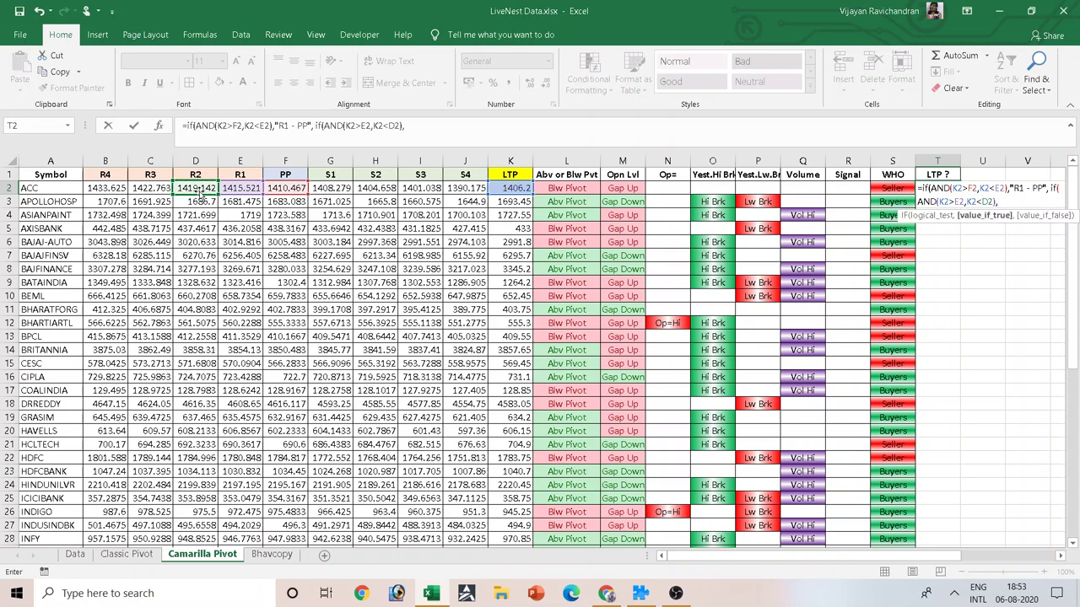
pyautogui.write('R2 - ')
pyautogui.write('R1')
pyautogui.write('",')
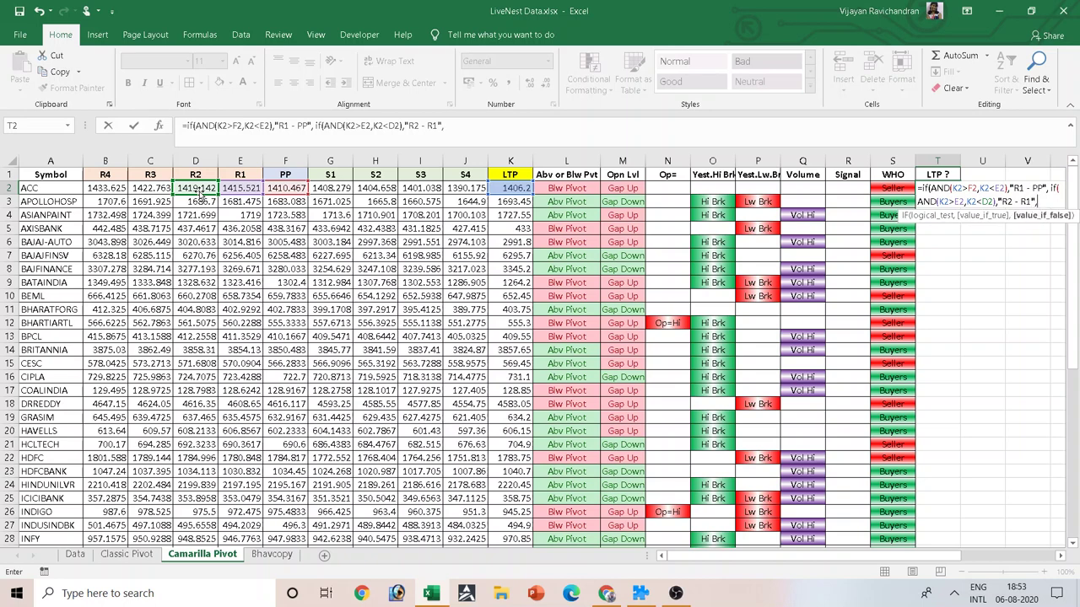
pyautogui.write('if')
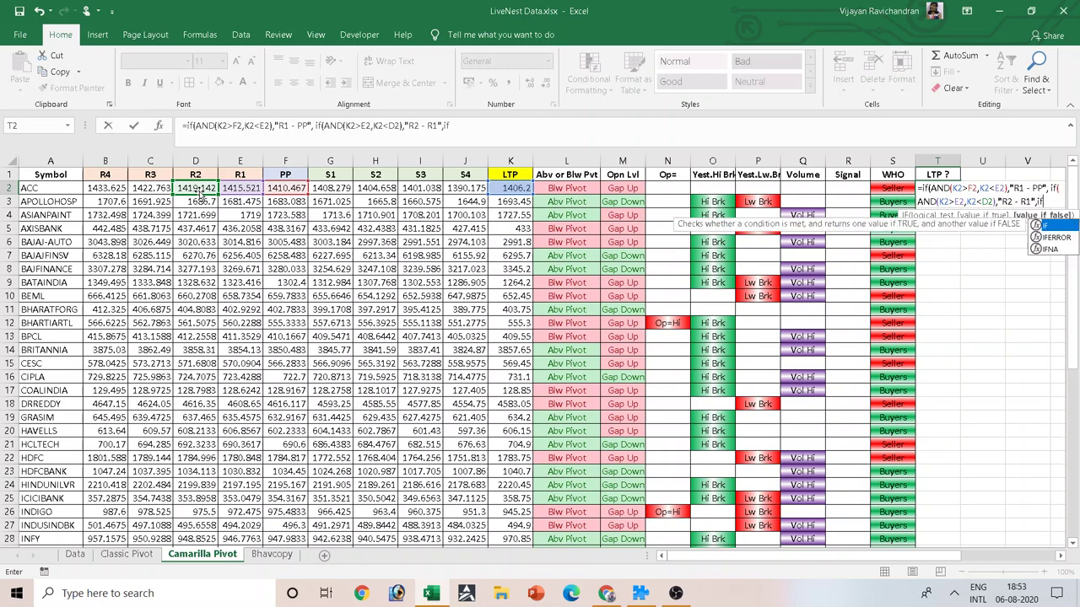
pyautogui.write('(AND(')
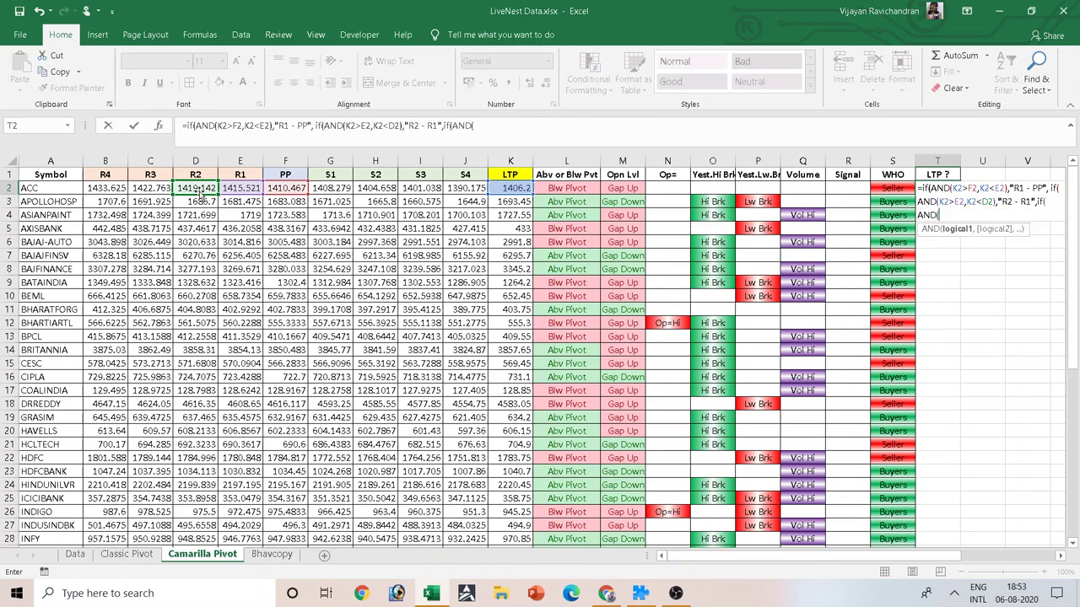
# Step: Add the K2>D2, K2<C2 condition returning "R3 - R2"
pyautogui.click(517, 190)
pyautogui.write('>')
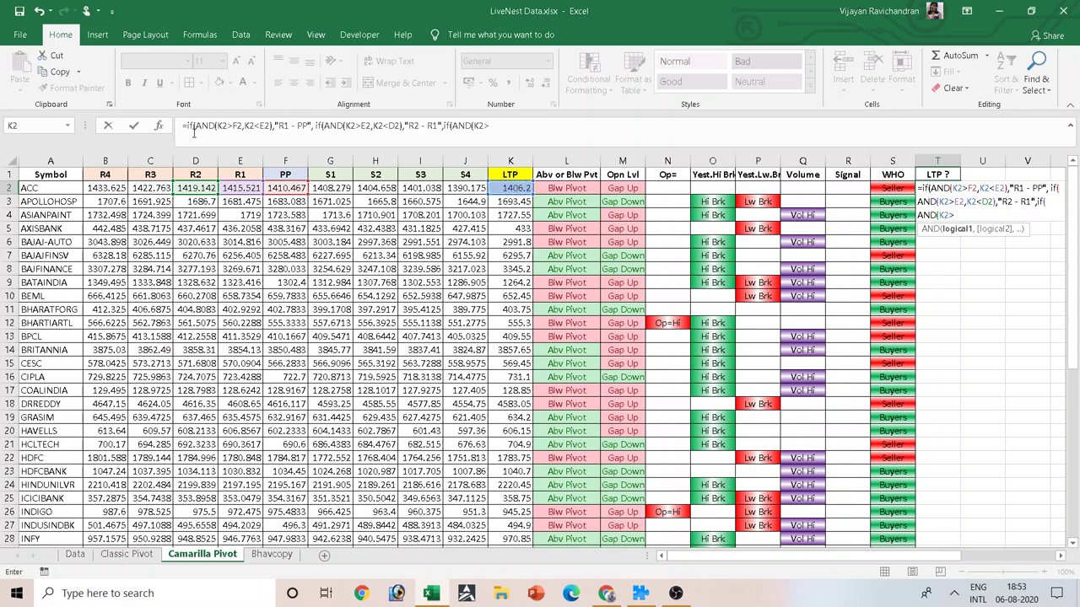
pyautogui.click(192, 190)
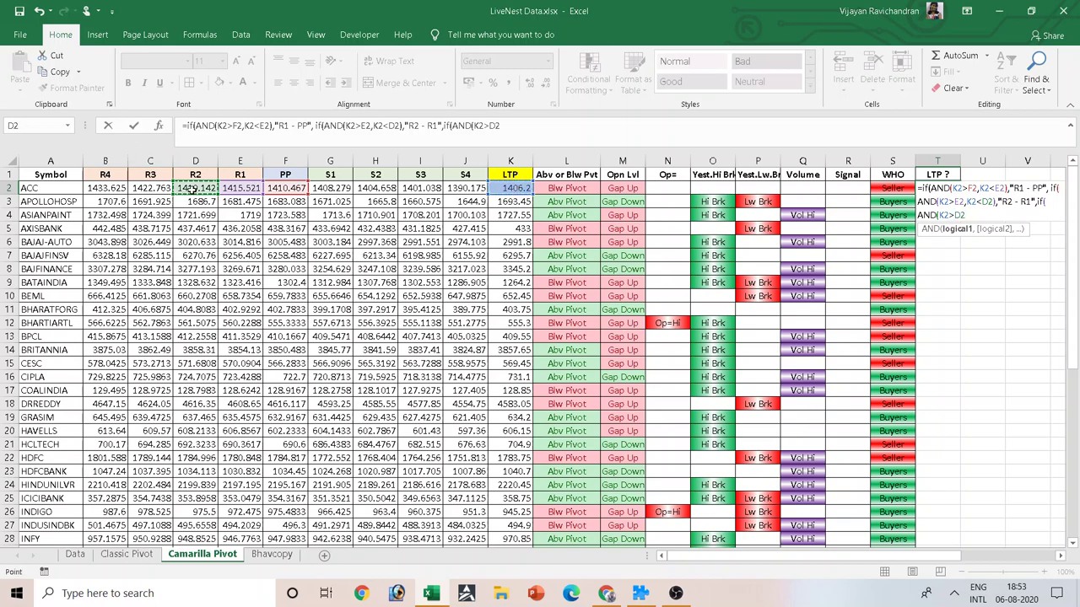
pyautogui.write(',')
pyautogui.click(502, 188)
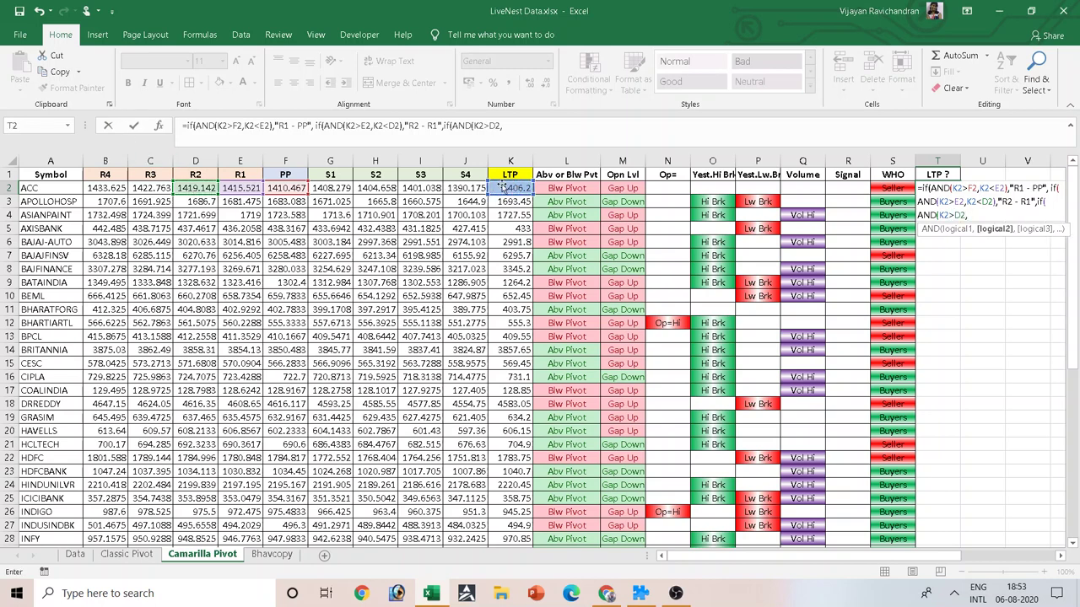
pyautogui.click(507, 187)
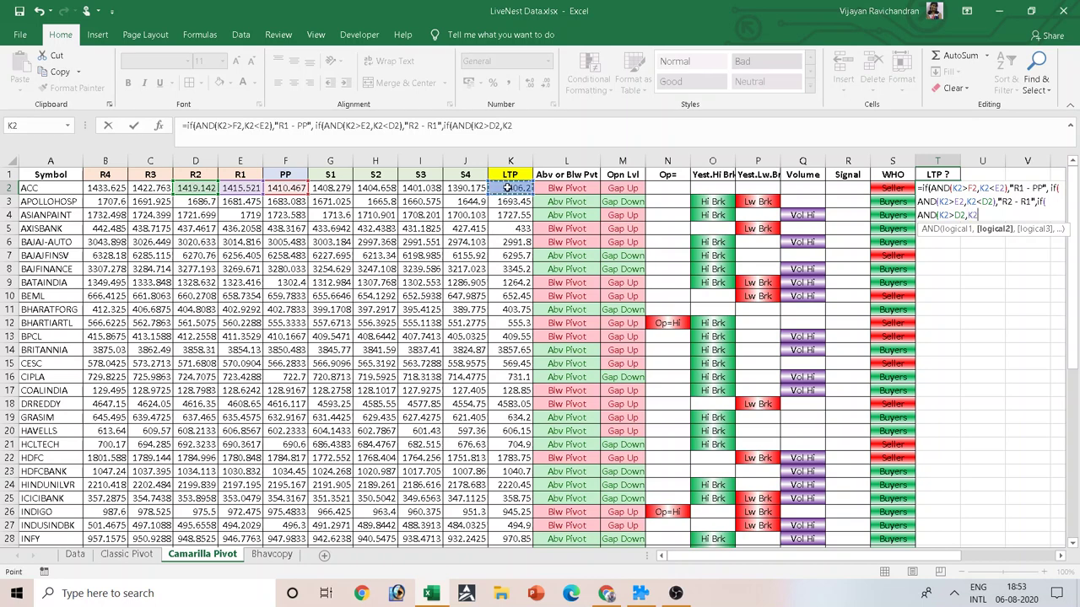
pyautogui.write('<')
pyautogui.click(149, 187)
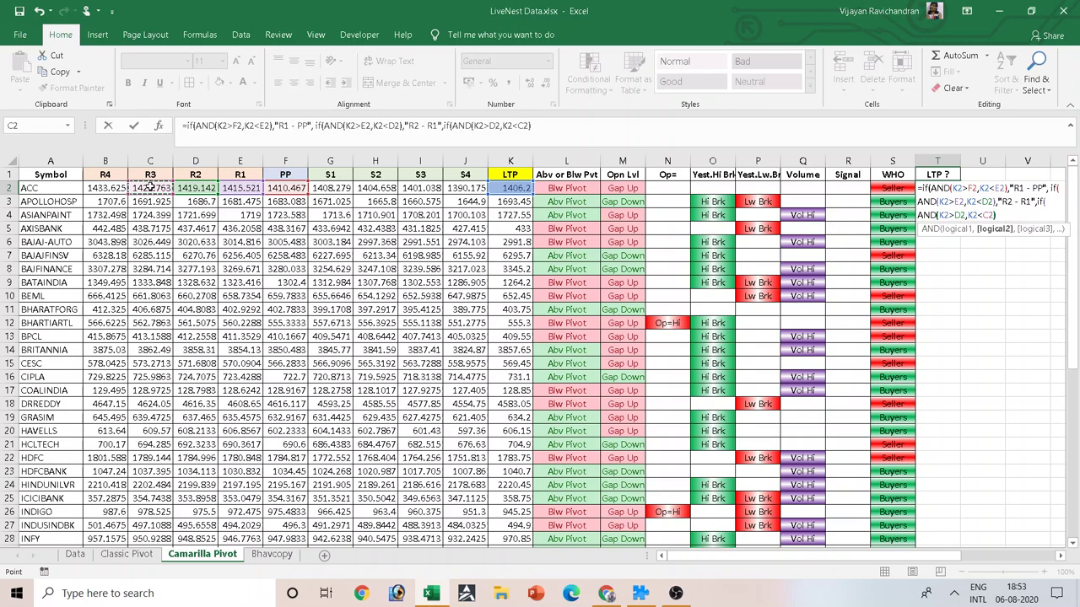
pyautogui.write(',"R3')
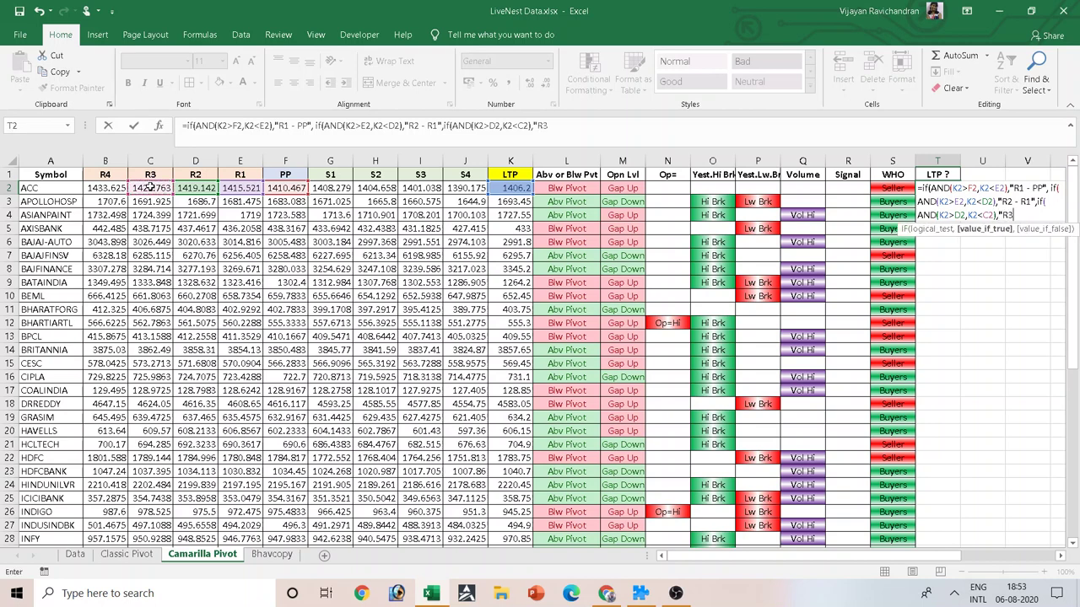
pyautogui.write(' -  R')
pyautogui.write('2')
pyautogui.write('",')
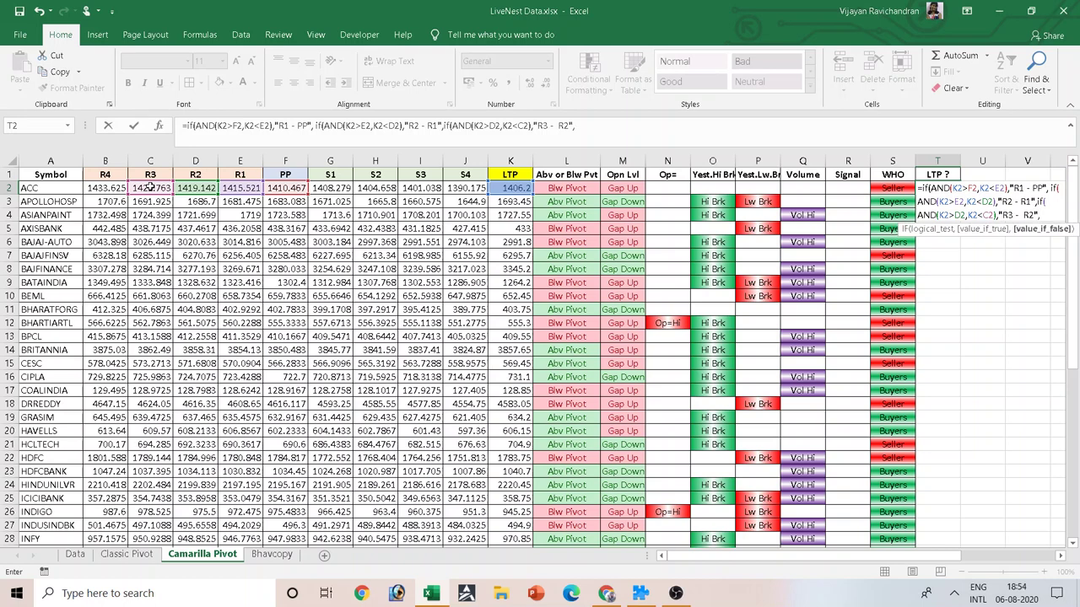
pyautogui.write('if(AND(')
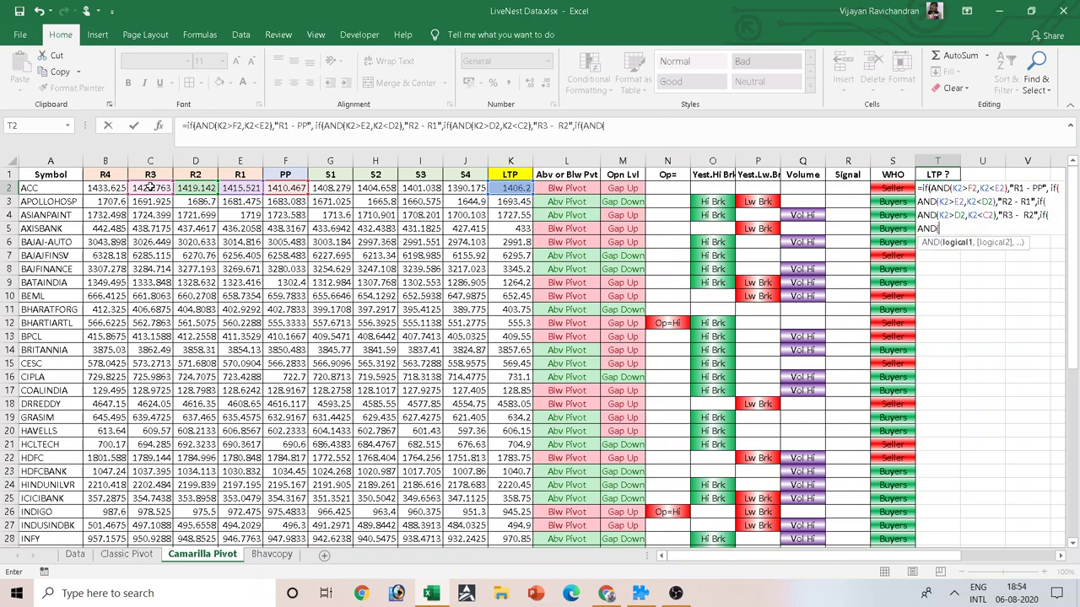
# Step: Add the K2>C2, K2<B2 condition returning "R4 - R3"
pyautogui.click(524, 186)
pyautogui.write('>')
pyautogui.click(153, 189)
pyautogui.write(',')
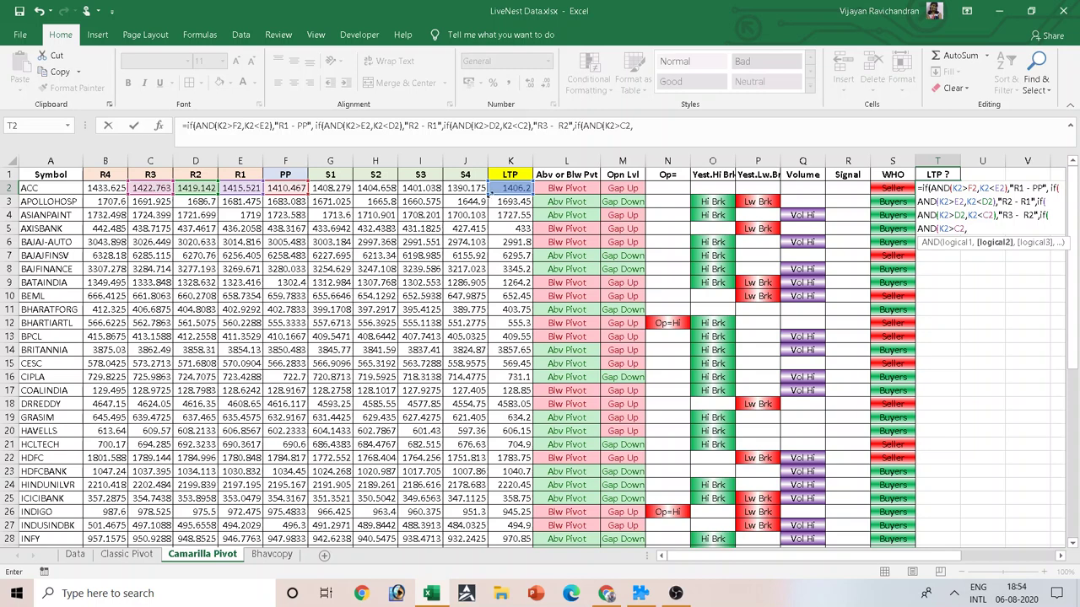
pyautogui.click(518, 190)
pyautogui.write('<')
pyautogui.click(115, 189)
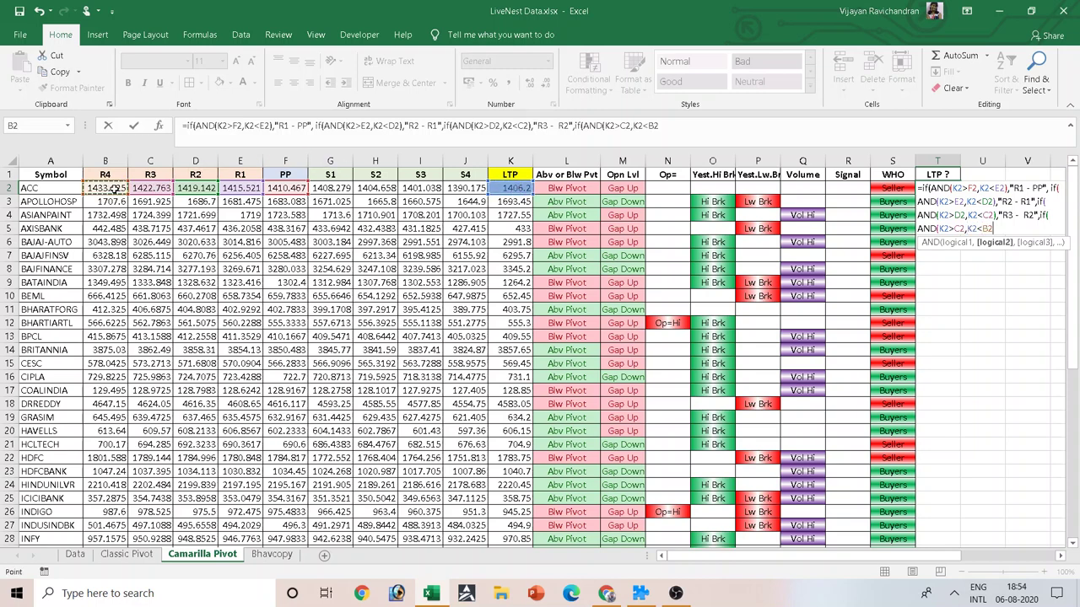
pyautogui.write(')')
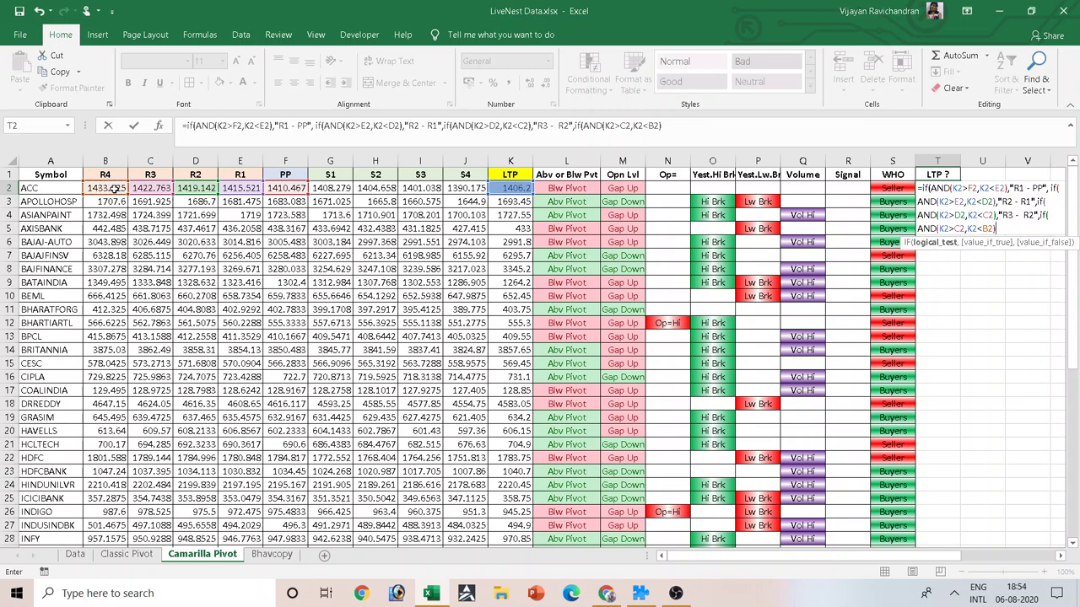
pyautogui.write(',"R')
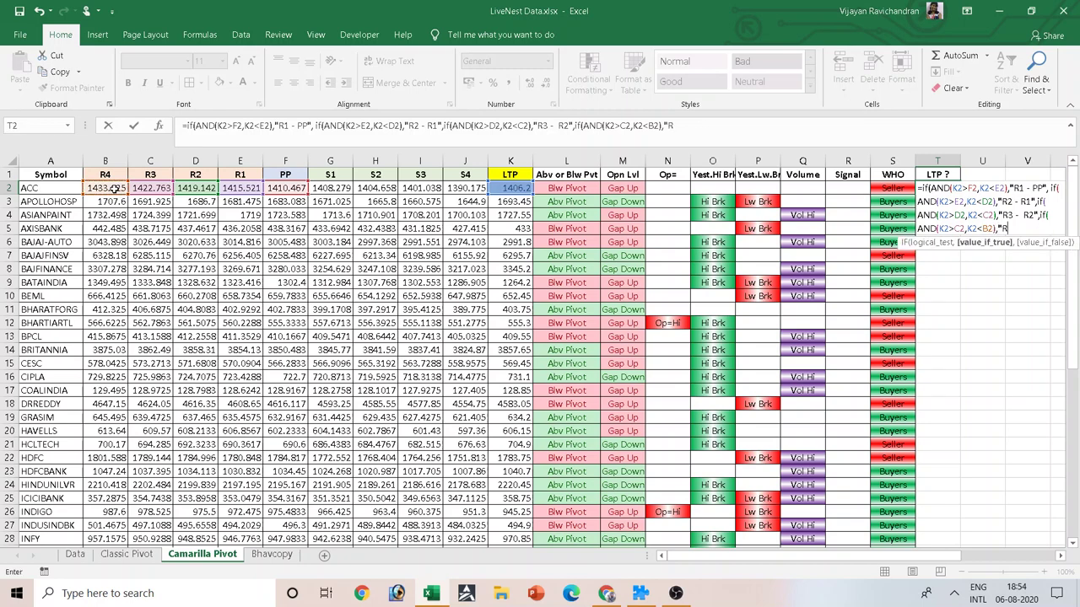
pyautogui.write('4 - ')
pyautogui.write('R3')
pyautogui.write('",i')
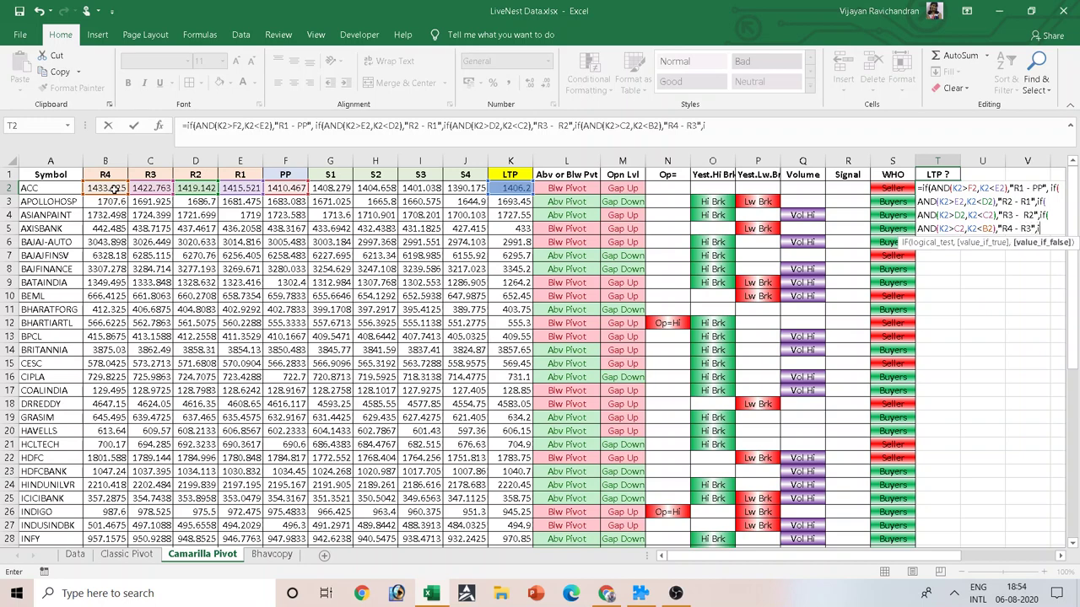
pyautogui.write('f(')
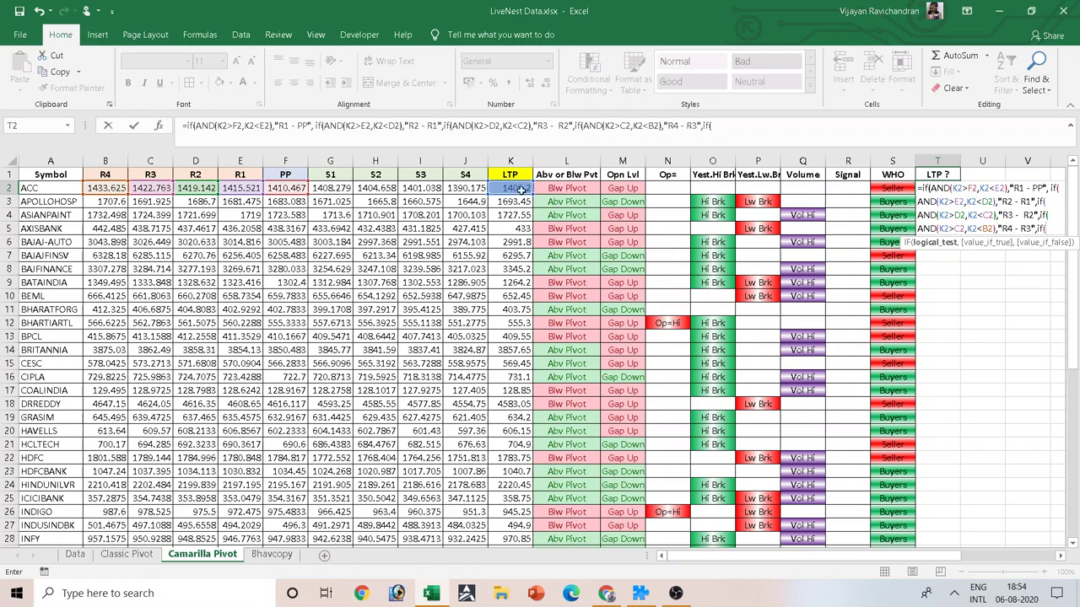
# Step: Add an IF(K2>B2) test labelling LTP above R4 as "Abv R4"
pyautogui.click(516, 189)
pyautogui.write('>')
pyautogui.click(118, 188)
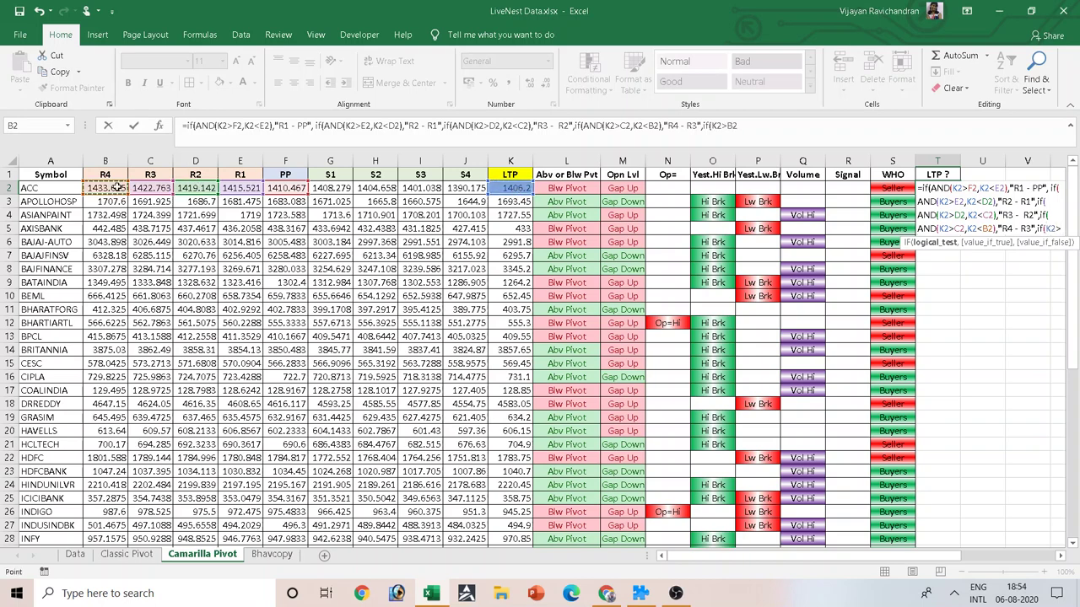
pyautogui.write(',')
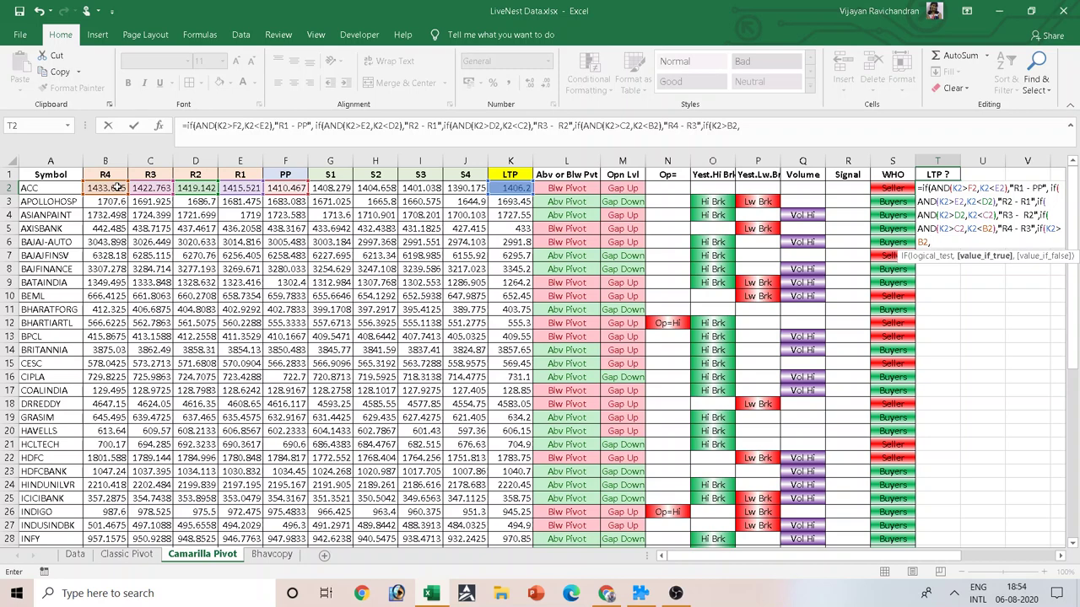
pyautogui.write('Ä')
pyautogui.press('BackSpace')
pyautogui.write('Abve')
pyautogui.write(' R4')
pyautogui.write(',')
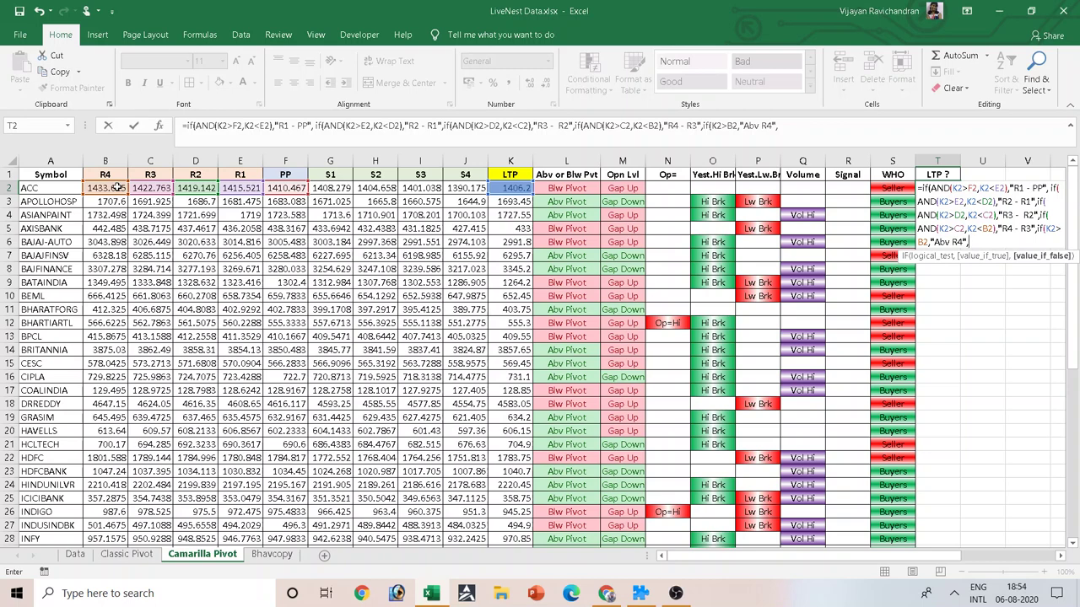
pyautogui.write('if')
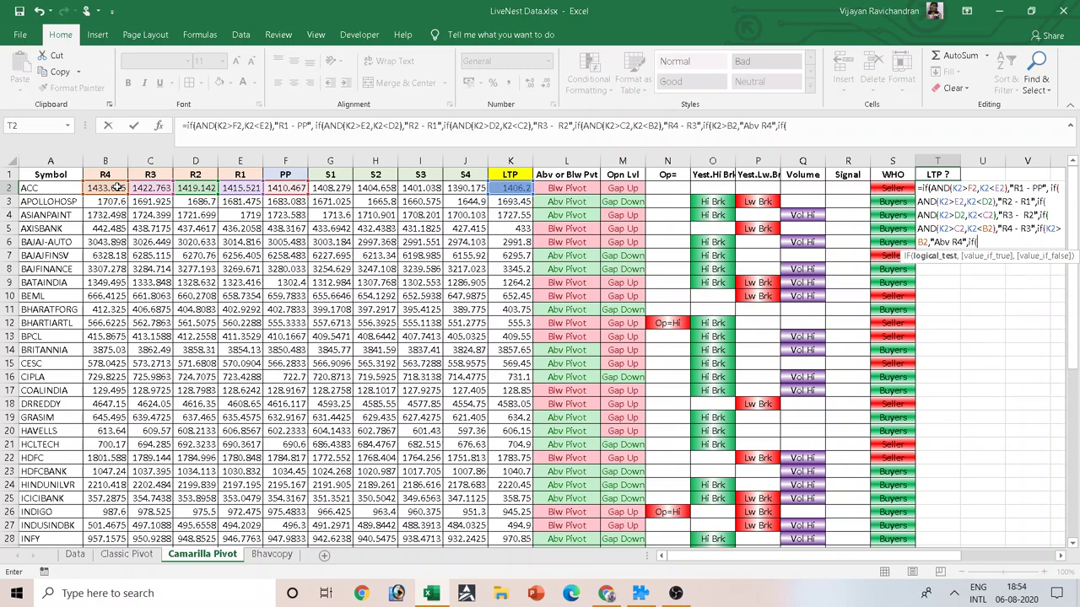
pyautogui.write('(AND(')
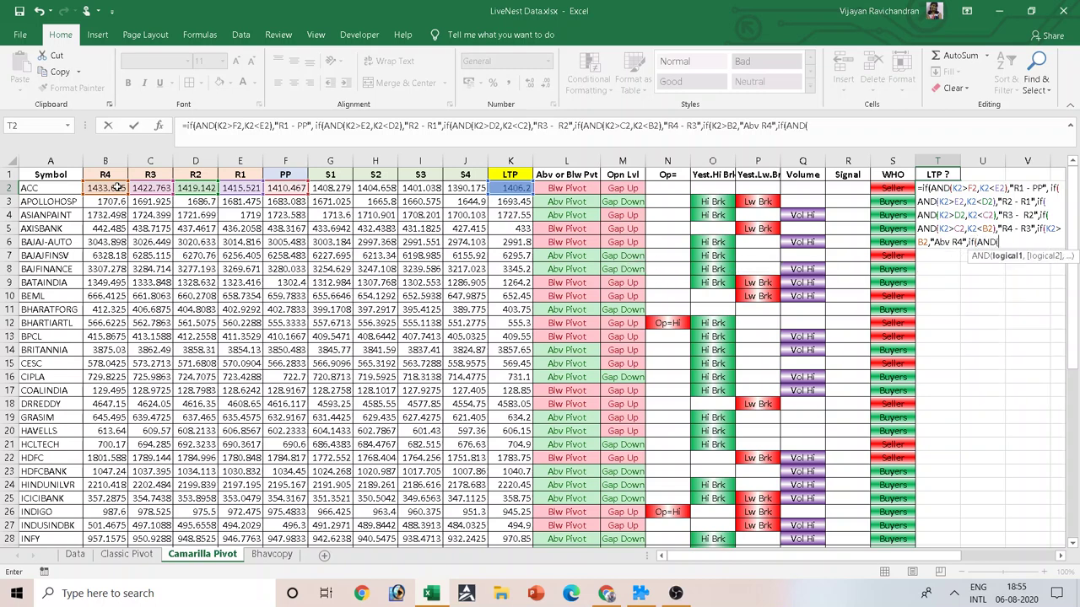
# Step: Add the K2<F2, K2>G2 condition returning "PP - S1"
pyautogui.click(500, 189)
pyautogui.write('<')
pyautogui.click(290, 189)
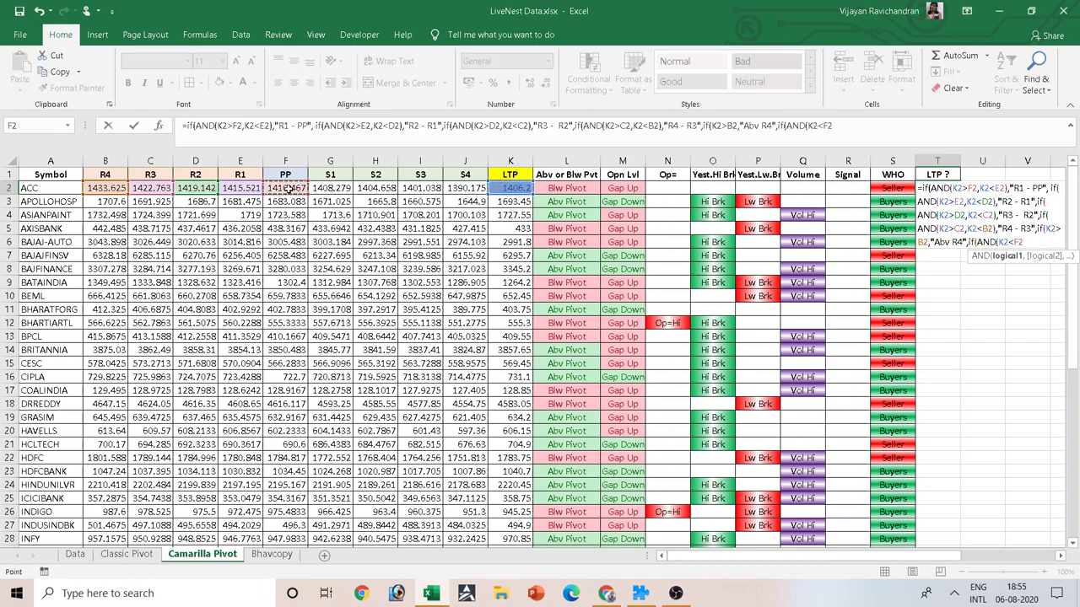
pyautogui.write(',')
pyautogui.click(503, 189)
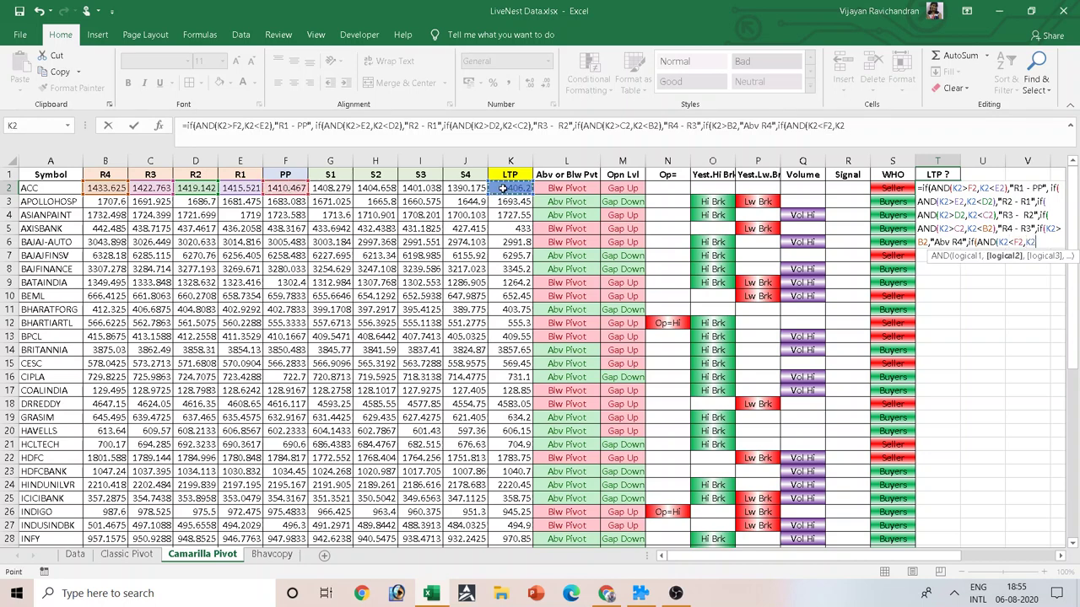
pyautogui.write('>')
pyautogui.click(341, 189)
pyautogui.write(',')
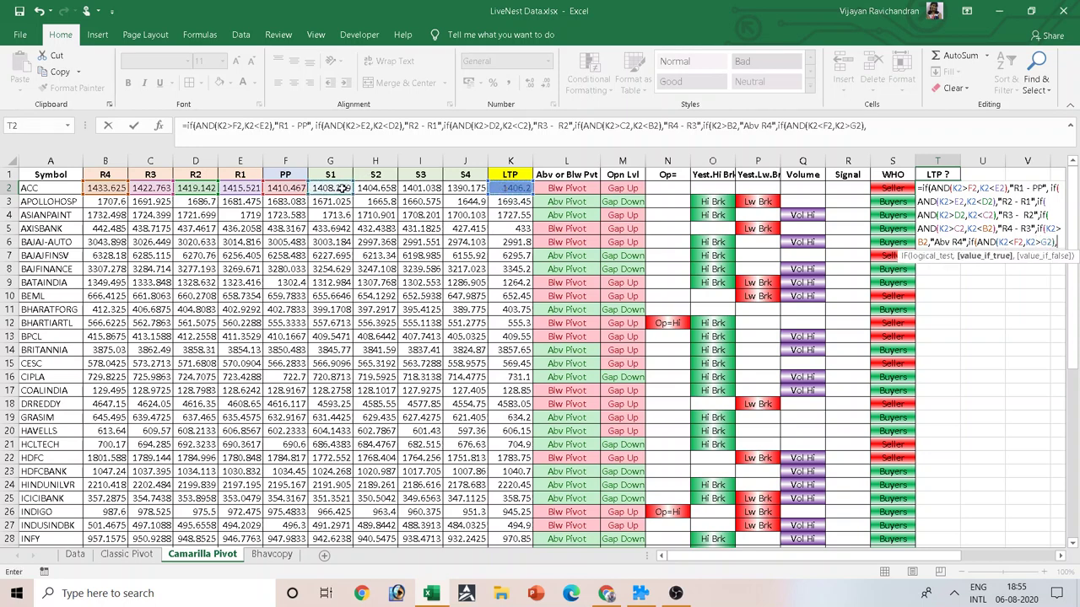
pyautogui.write('"PP')
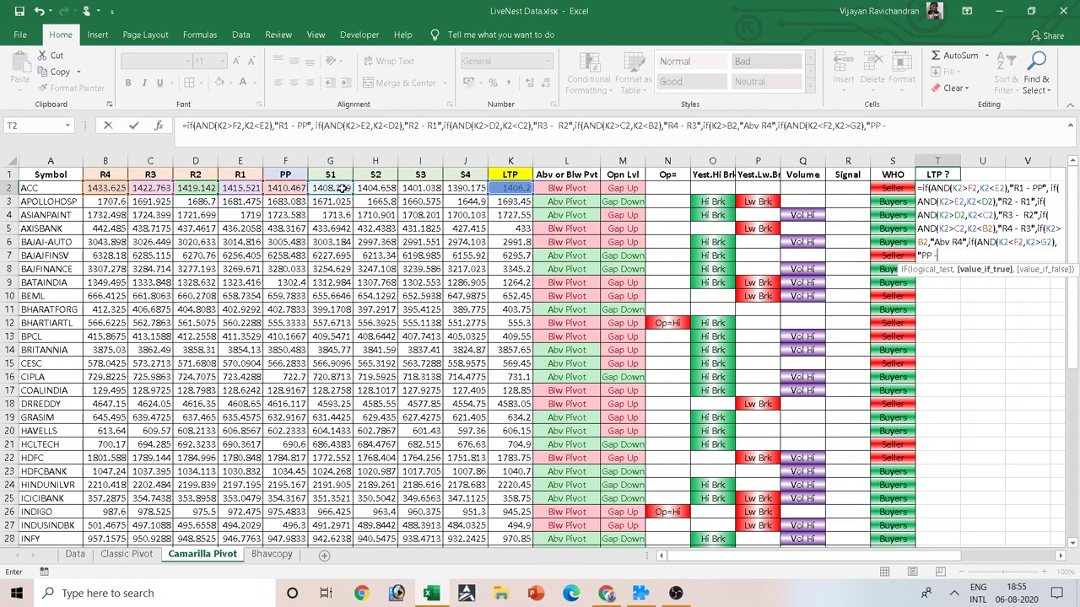
pyautogui.write(' - S')
pyautogui.write('1",')
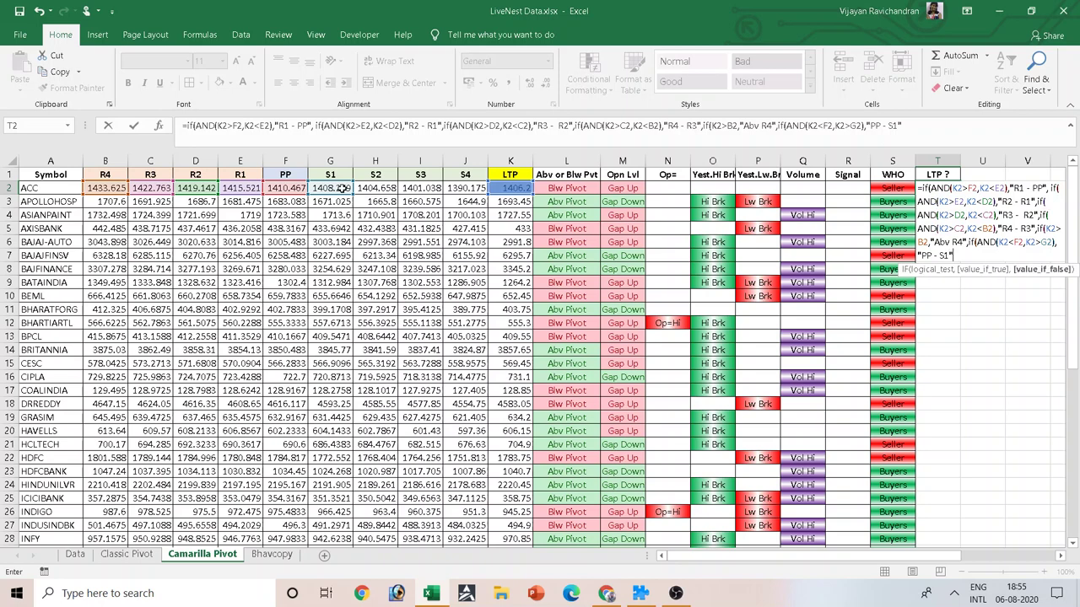
pyautogui.write('if(AN')
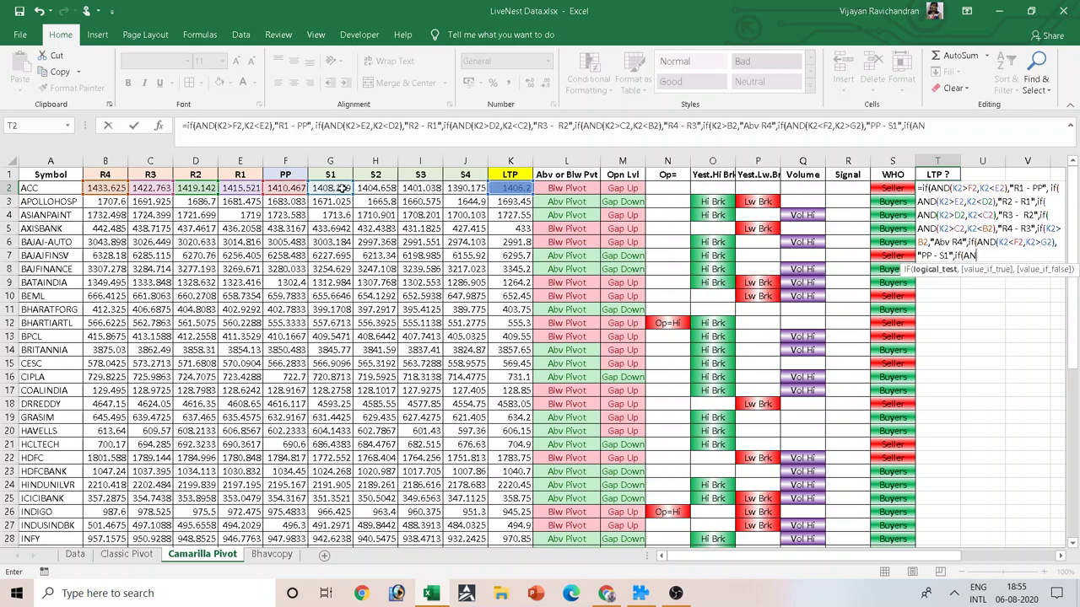
pyautogui.write('D(')
pyautogui.click(510, 187)
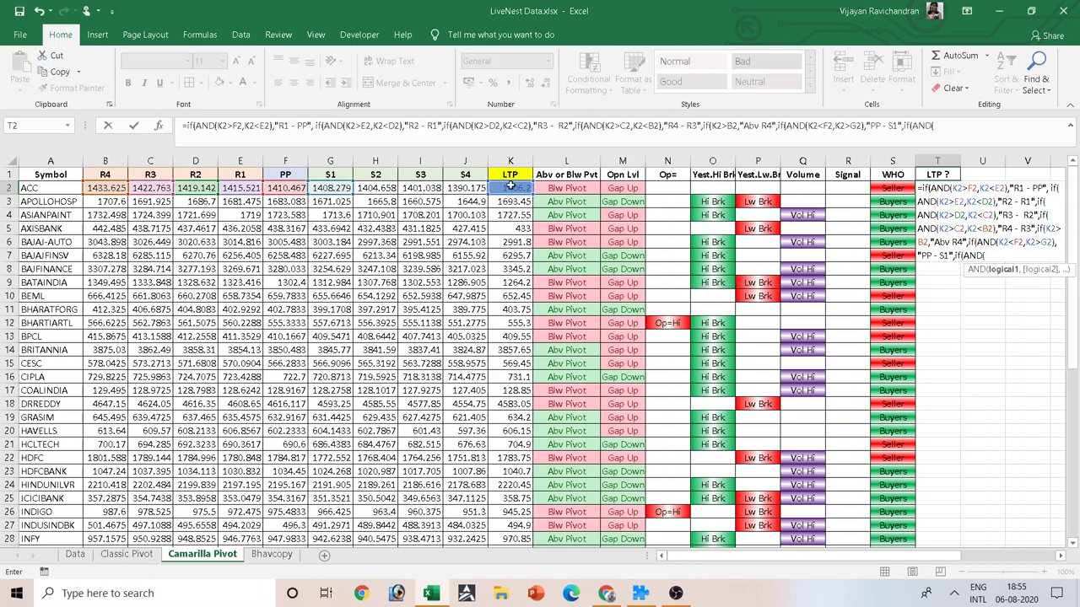
# Step: Complete the K2<G2, K2>H2 condition returning "S1 - S2"
pyautogui.write('<')
pyautogui.click(340, 189)
pyautogui.write(',')
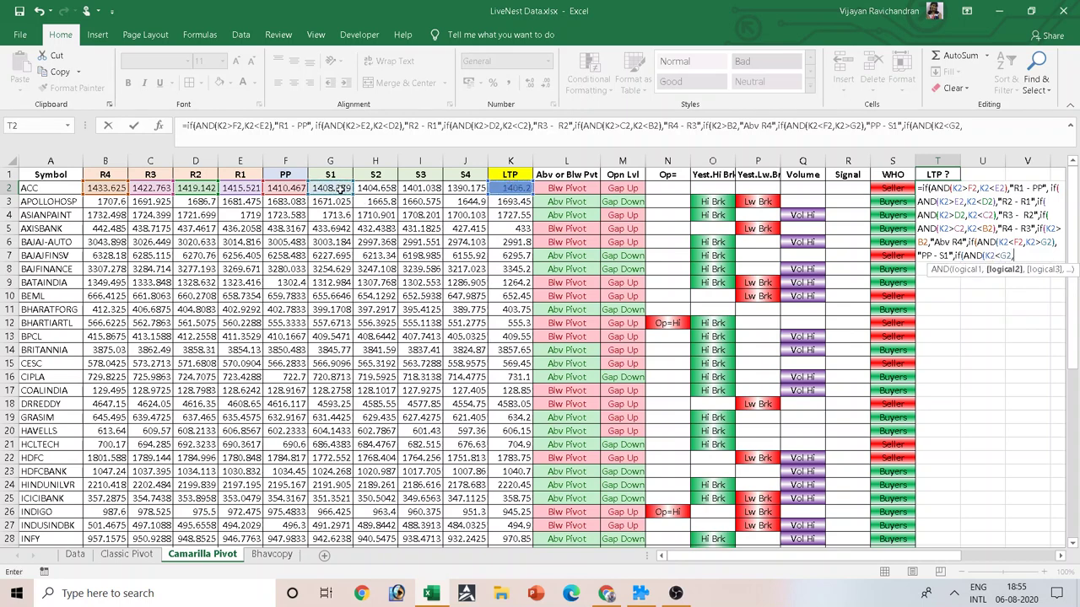
pyautogui.click(517, 189)
pyautogui.write('>')
pyautogui.click(377, 189)
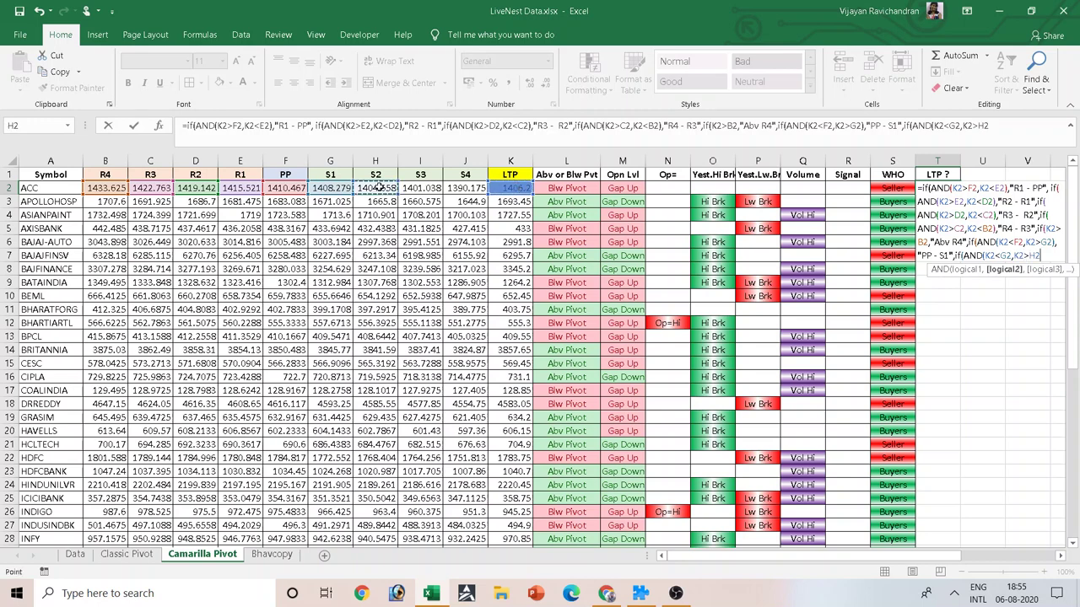
pyautogui.write(')')
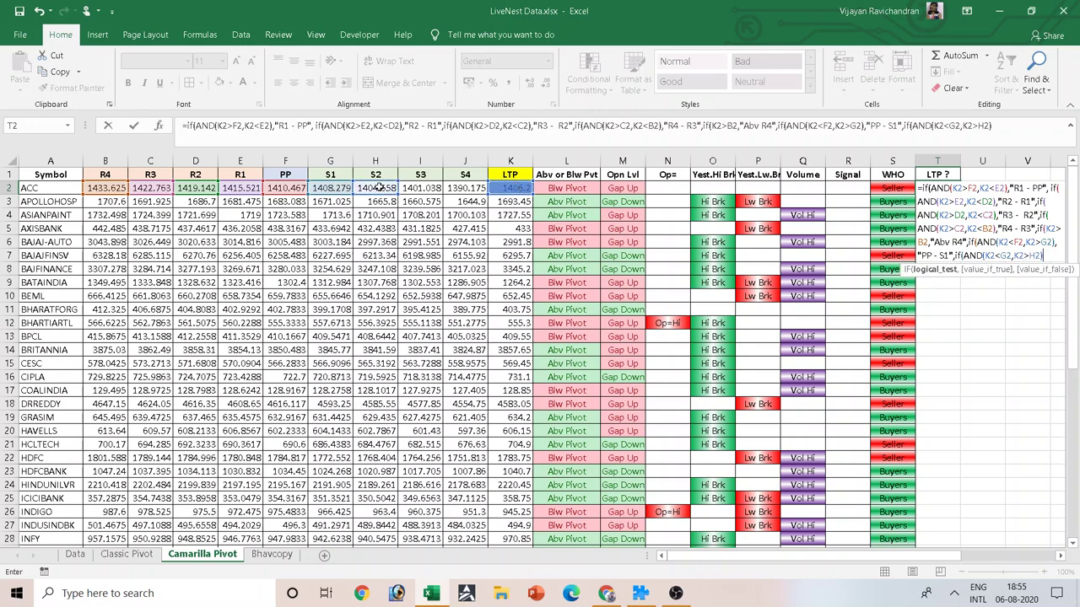
pyautogui.write(',"')
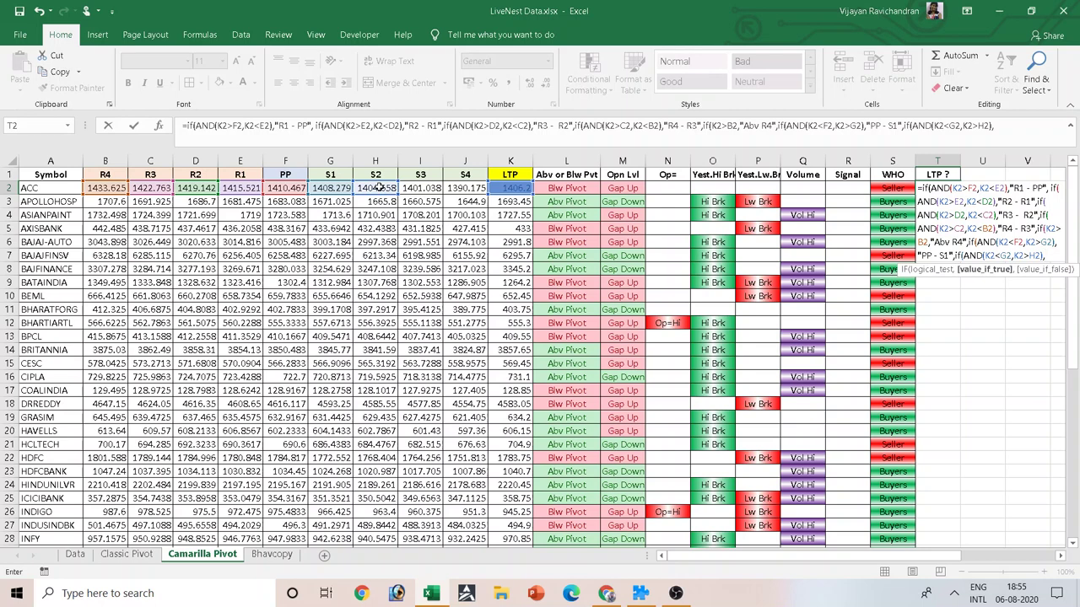
pyautogui.write('S1')
pyautogui.write(' - S2"')
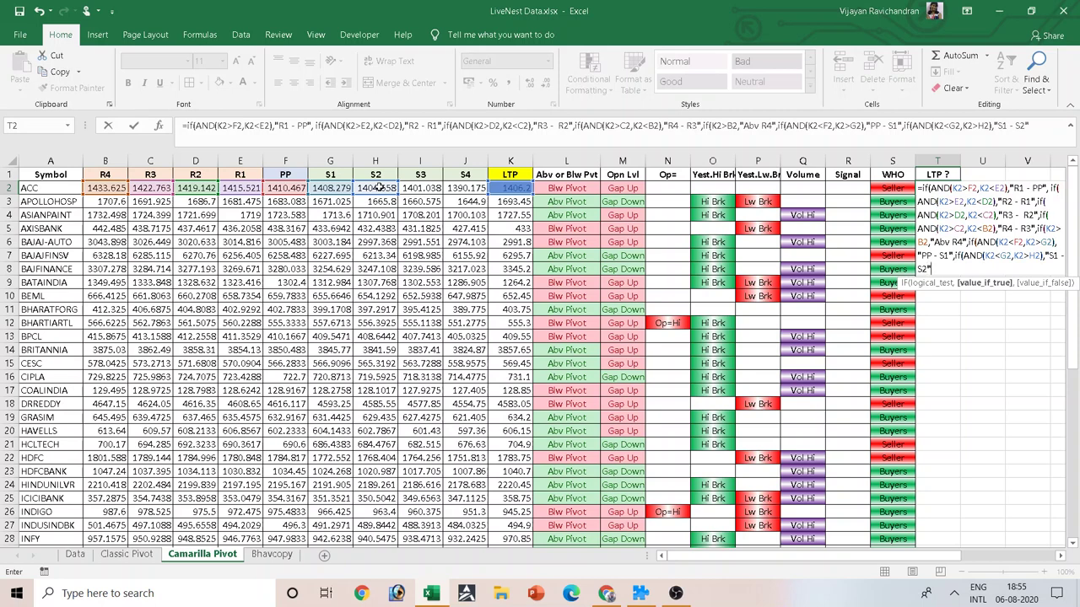
pyautogui.write(',')
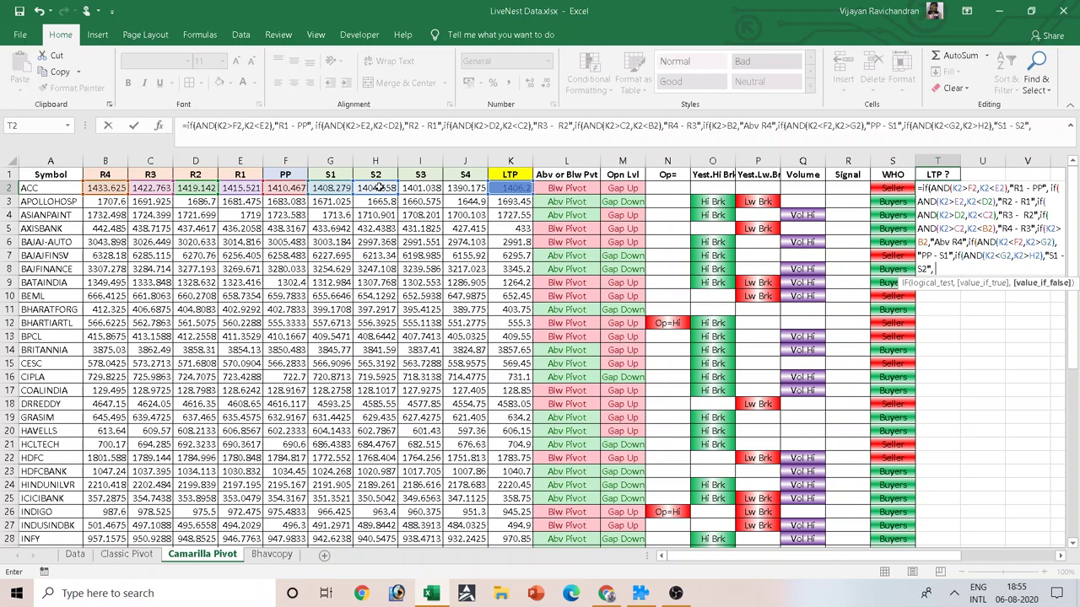
pyautogui.write(' if(AND(')
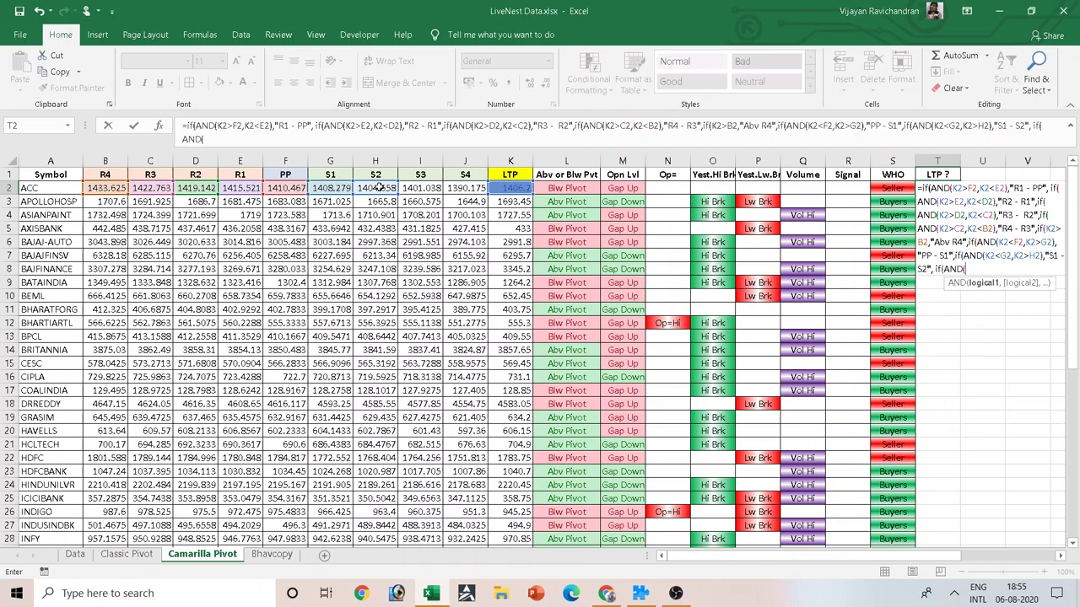
# Step: Add the K2<H2, K2>I2 condition returning "S2 - S3"
pyautogui.click(512, 188)
pyautogui.write('<')
pyautogui.click(381, 189)
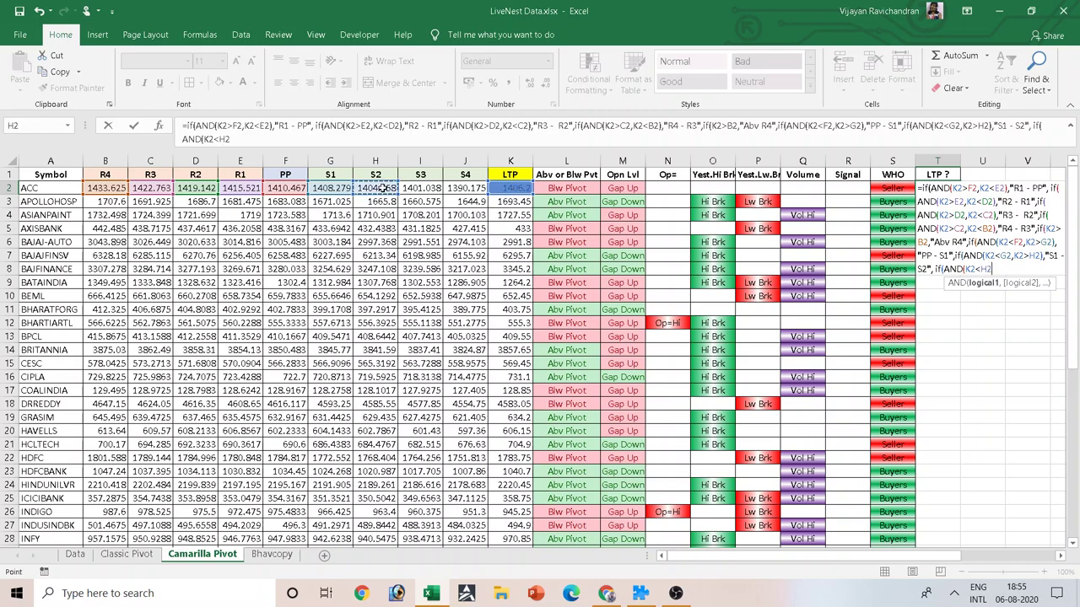
pyautogui.write(',')
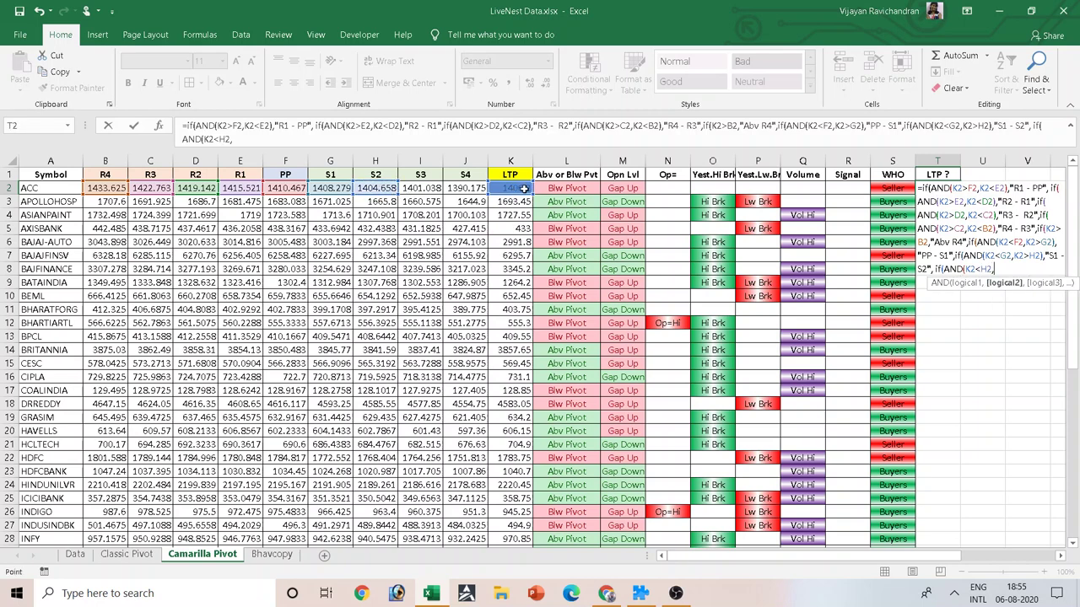
pyautogui.click(524, 189)
pyautogui.write('>')
pyautogui.click(434, 187)
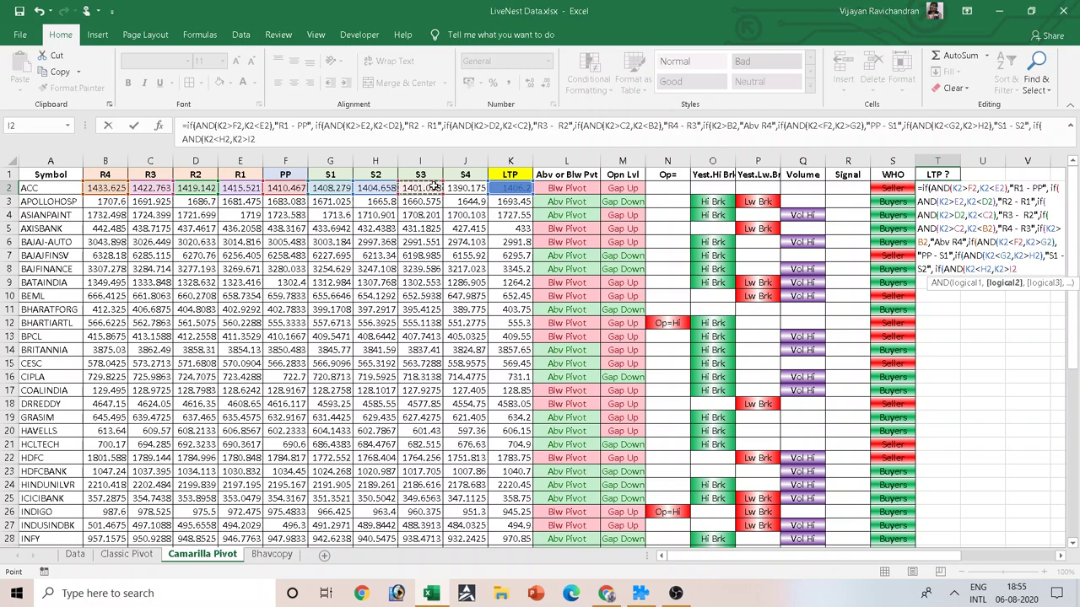
pyautogui.write('),')
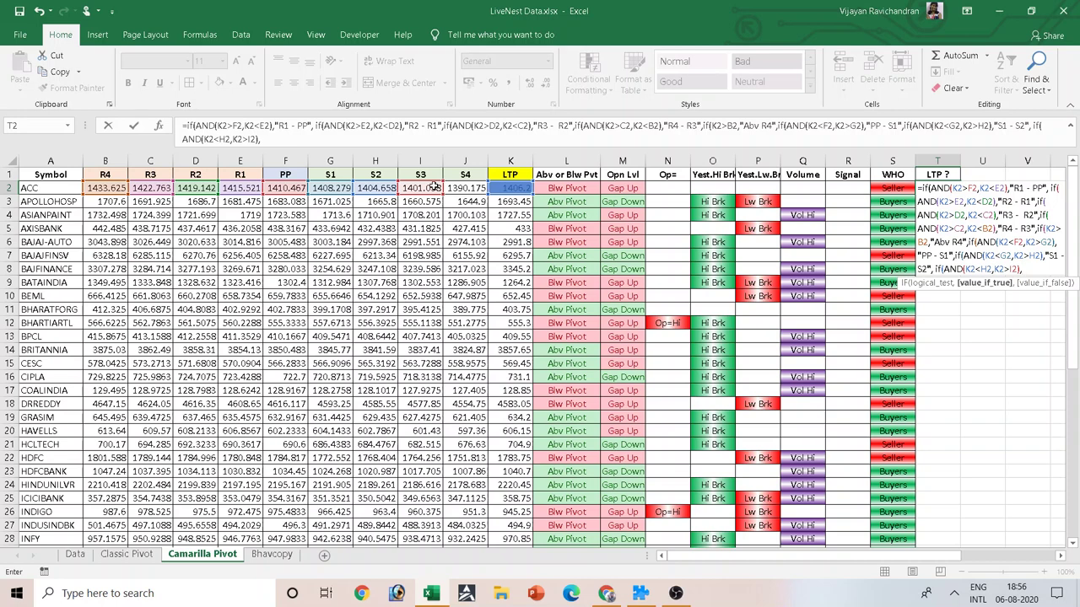
pyautogui.write('"S2 -')
pyautogui.write(' S3')
pyautogui.write('",')
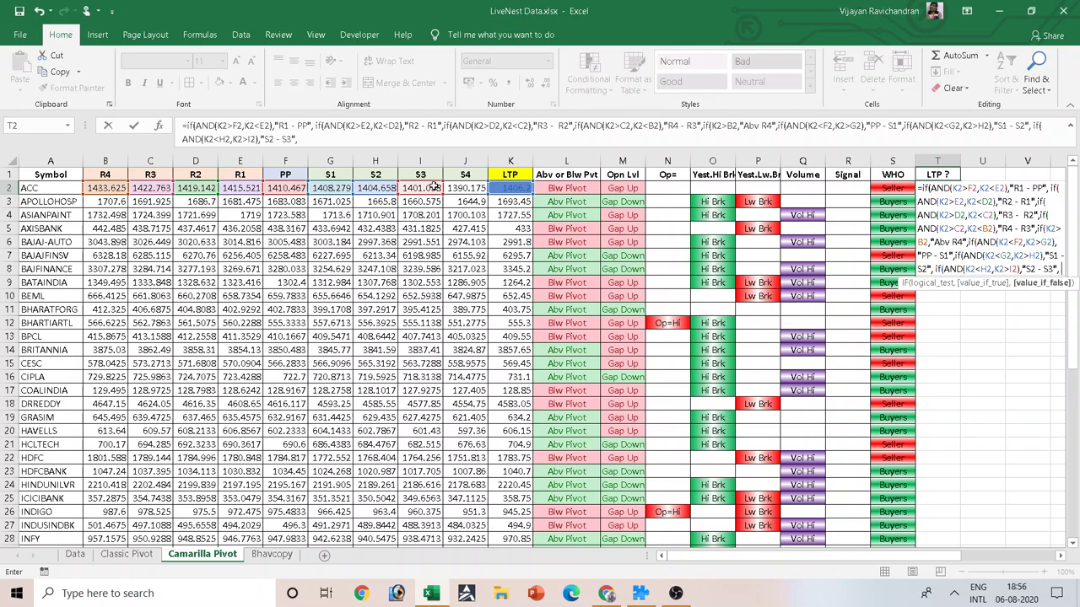
pyautogui.write(' if(AND')
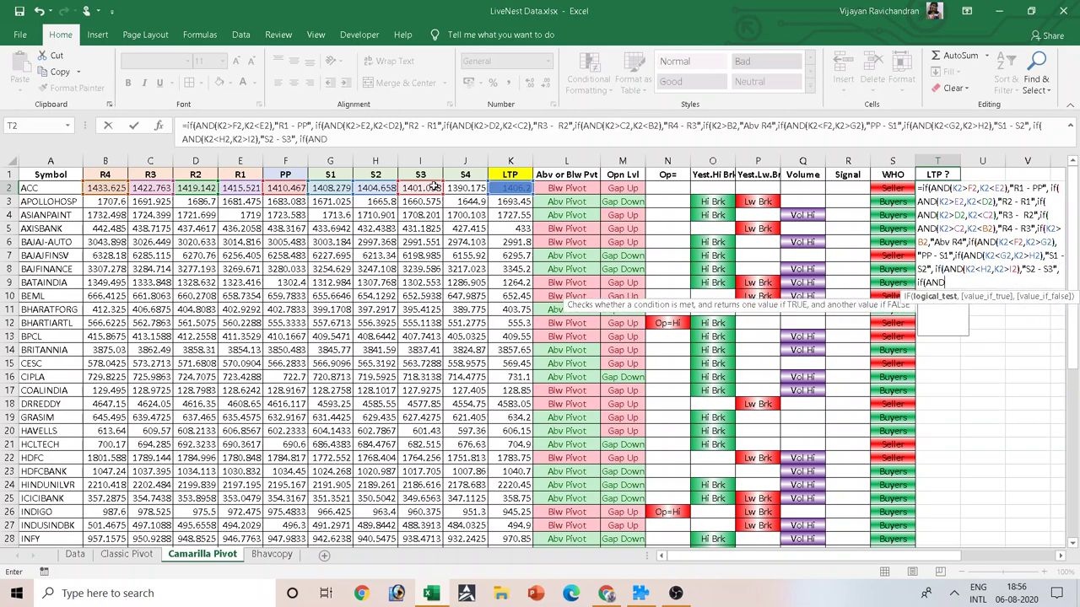
pyautogui.write('(')
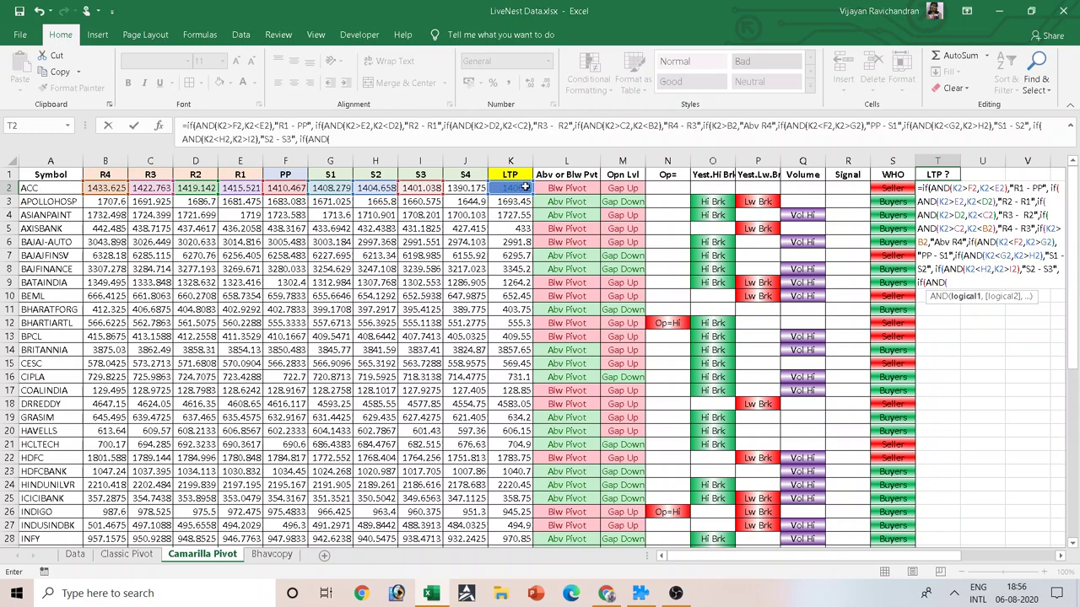
# Step: Add the K2<I2, K2>J2 condition returning "S3 - S4"
pyautogui.click(523, 188)
pyautogui.write('<')
pyautogui.click(428, 188)
pyautogui.write(',')
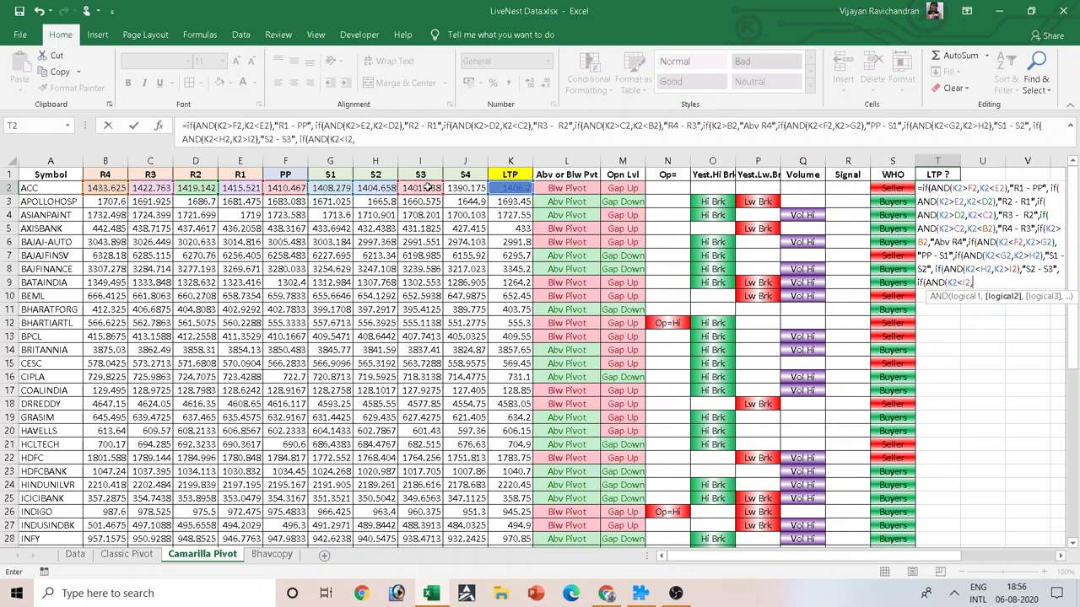
pyautogui.click(511, 187)
pyautogui.write('>')
pyautogui.click(478, 189)
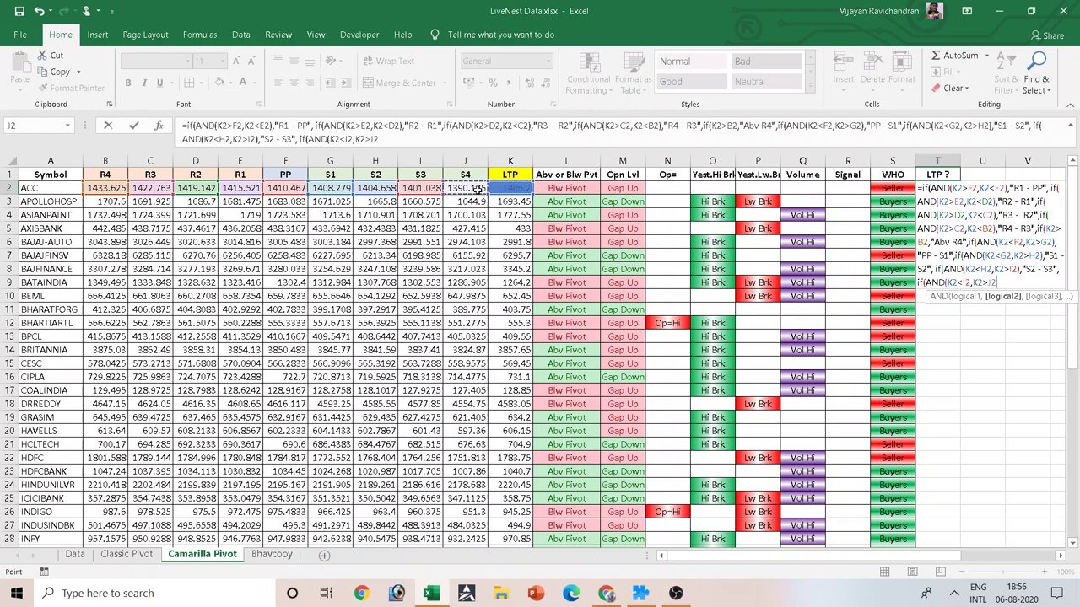
pyautogui.write(',')
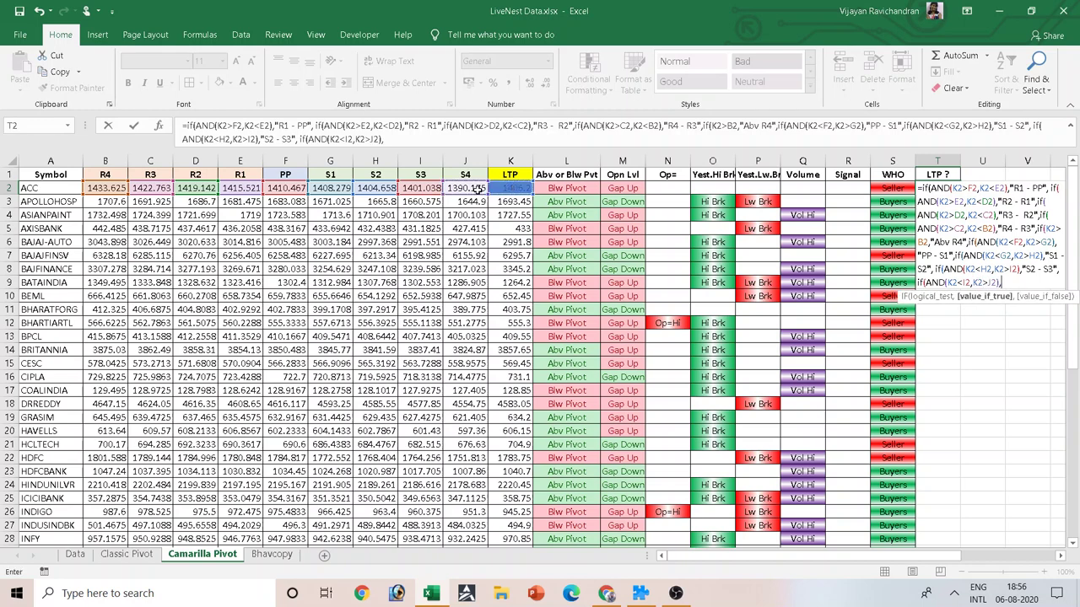
pyautogui.write('"S3')
pyautogui.write(' - S4')
pyautogui.write('", i')
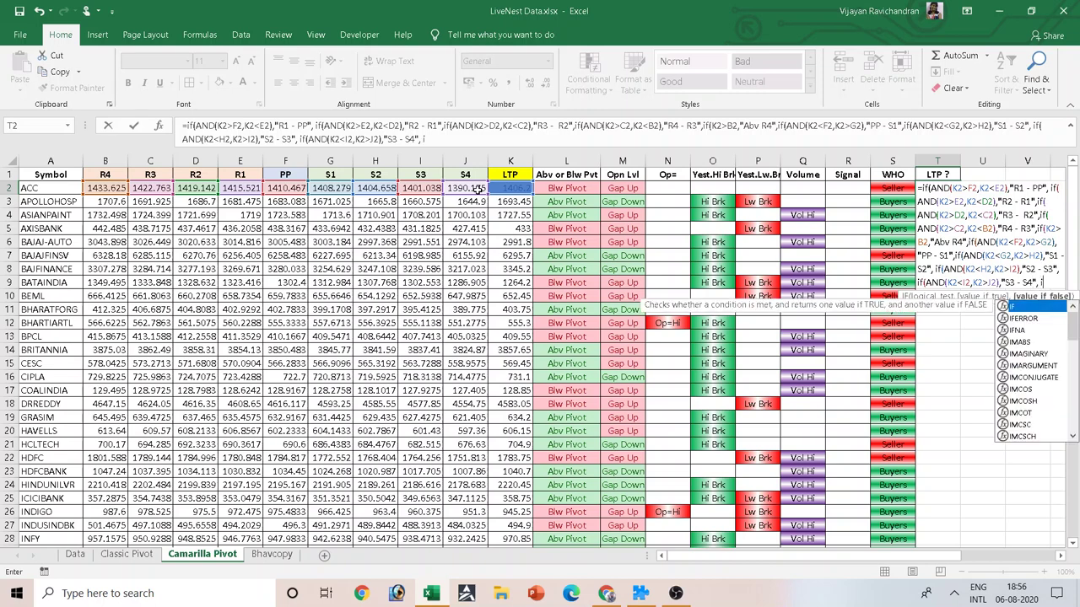
pyautogui.write('f(')
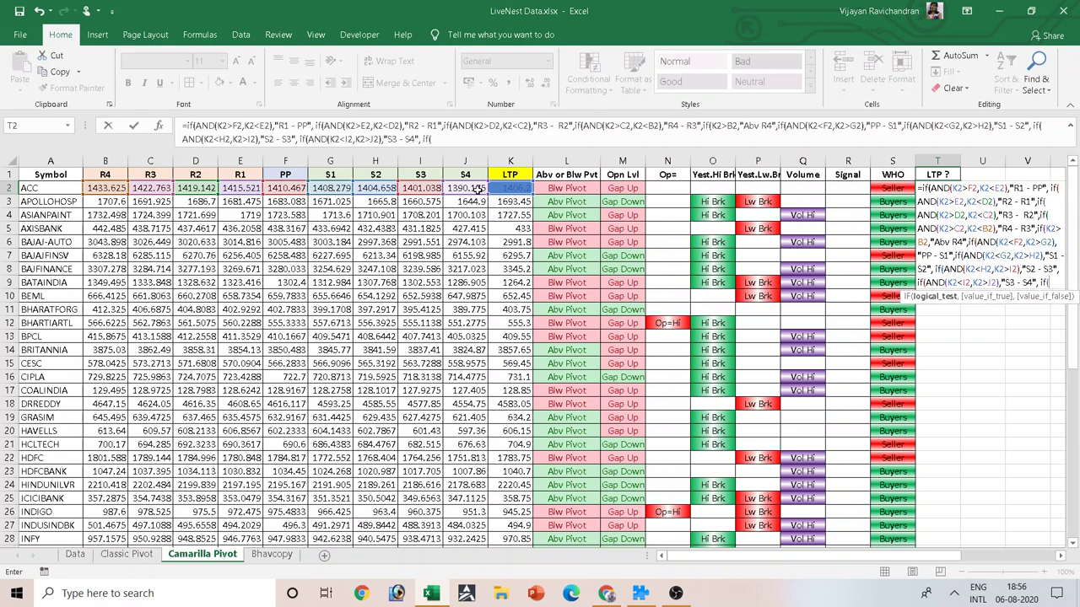
# Step: Finish with IF(K2<J2,"Blw S4","") and close all parentheses
pyautogui.click(515, 188)
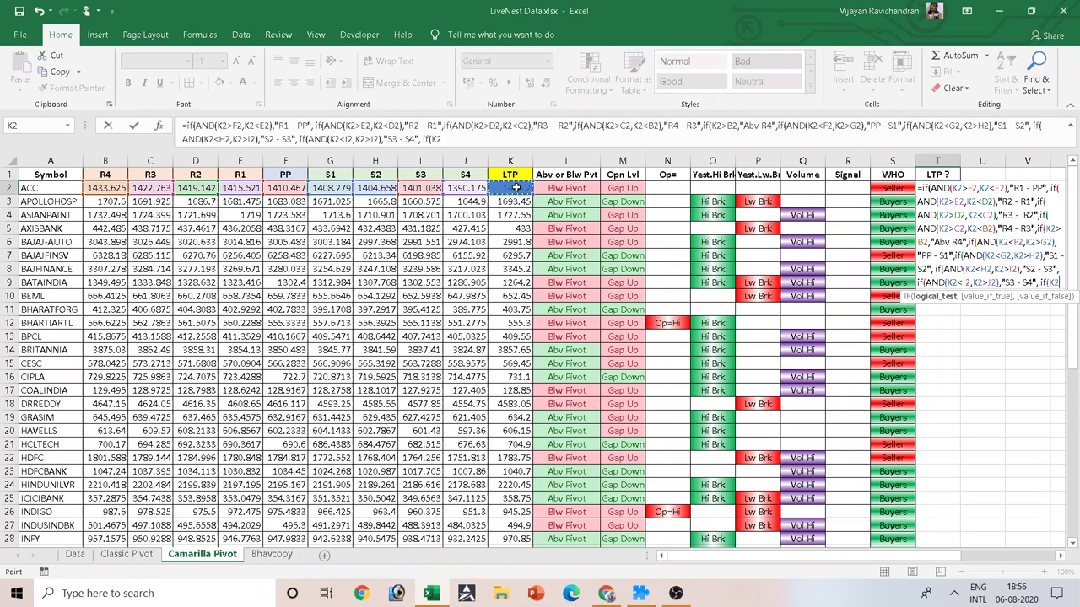
pyautogui.write('<')
pyautogui.click(466, 188)
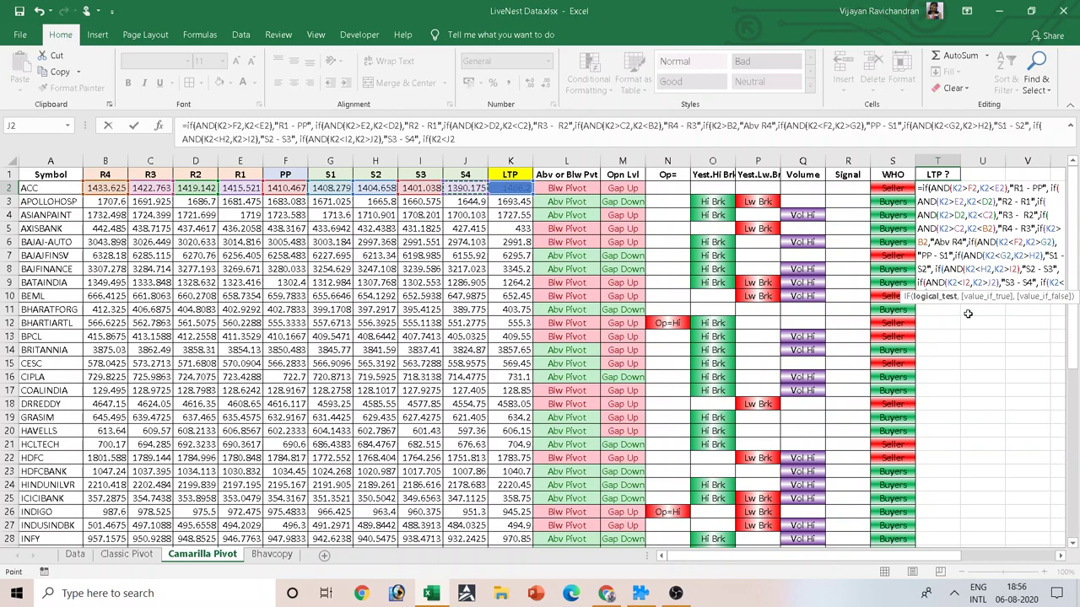
pyautogui.press('BackSpace')
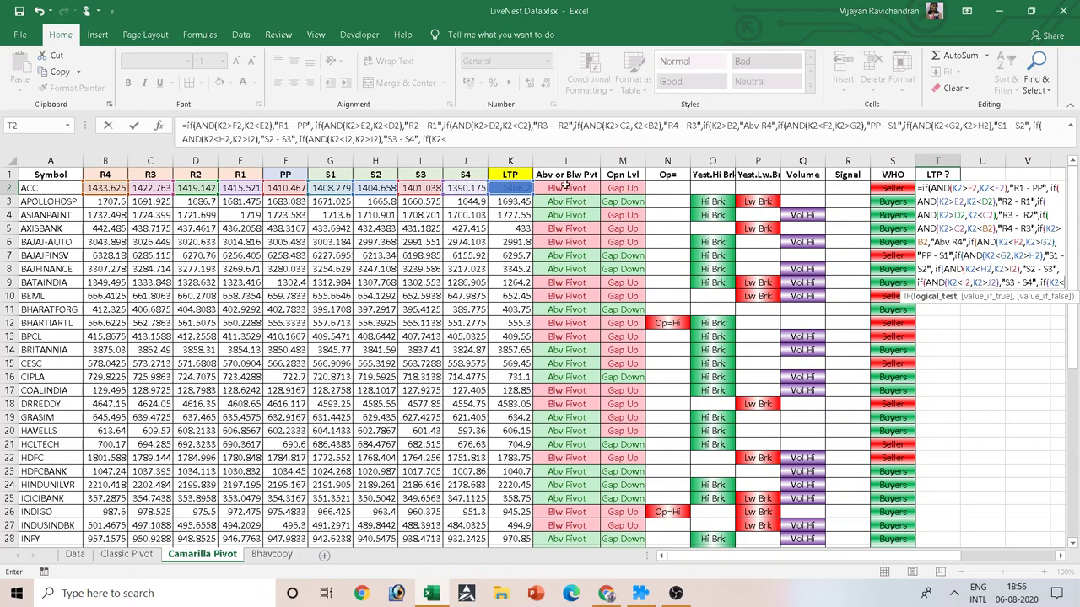
pyautogui.click(464, 189)
pyautogui.write(',')
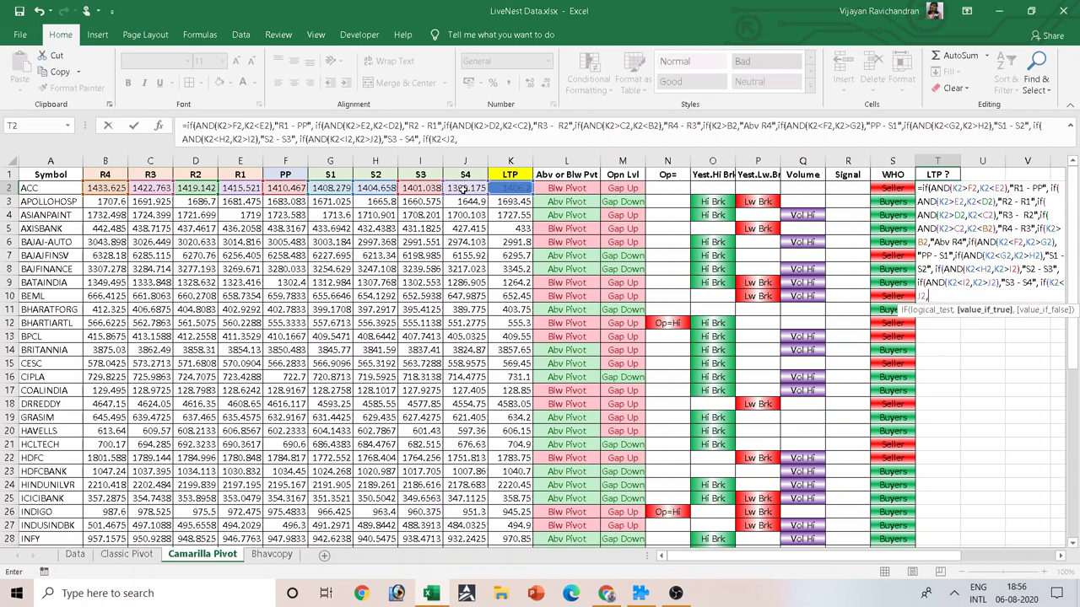
pyautogui.write('"Bl')
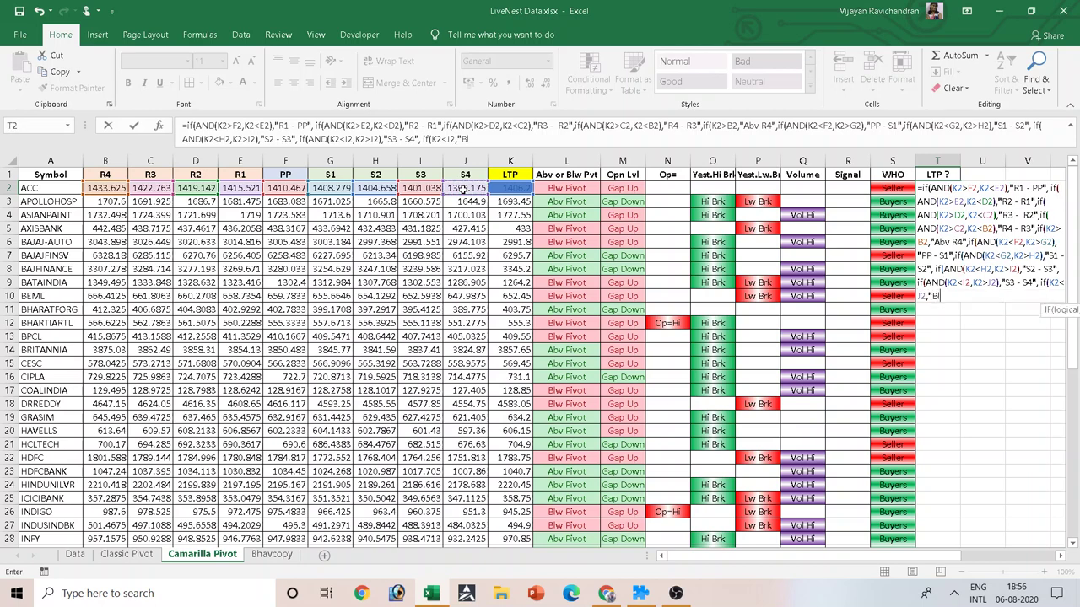
pyautogui.write('w S4')
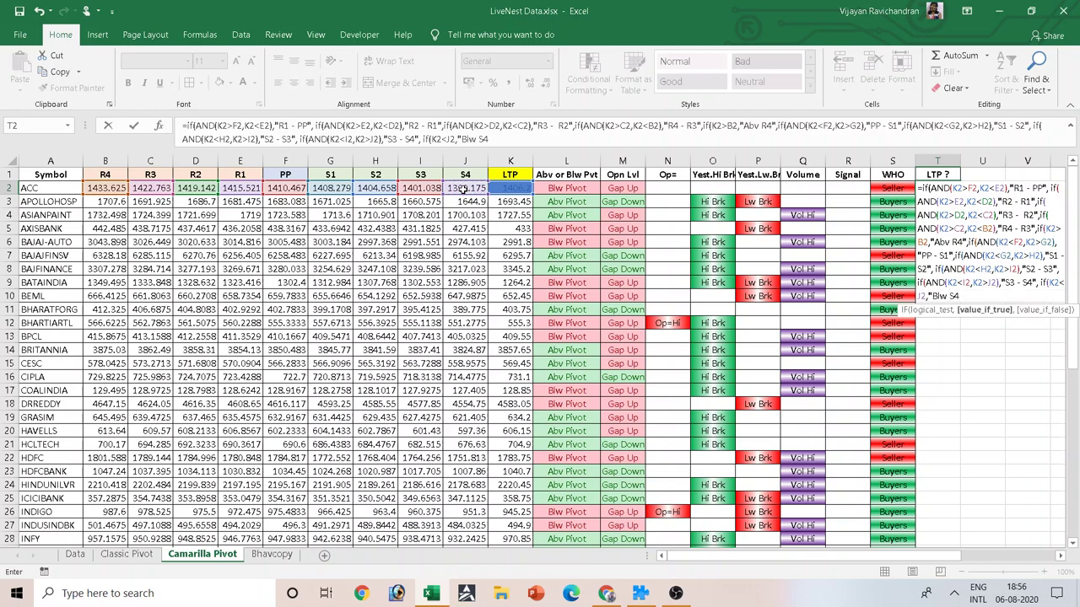
pyautogui.write('",')
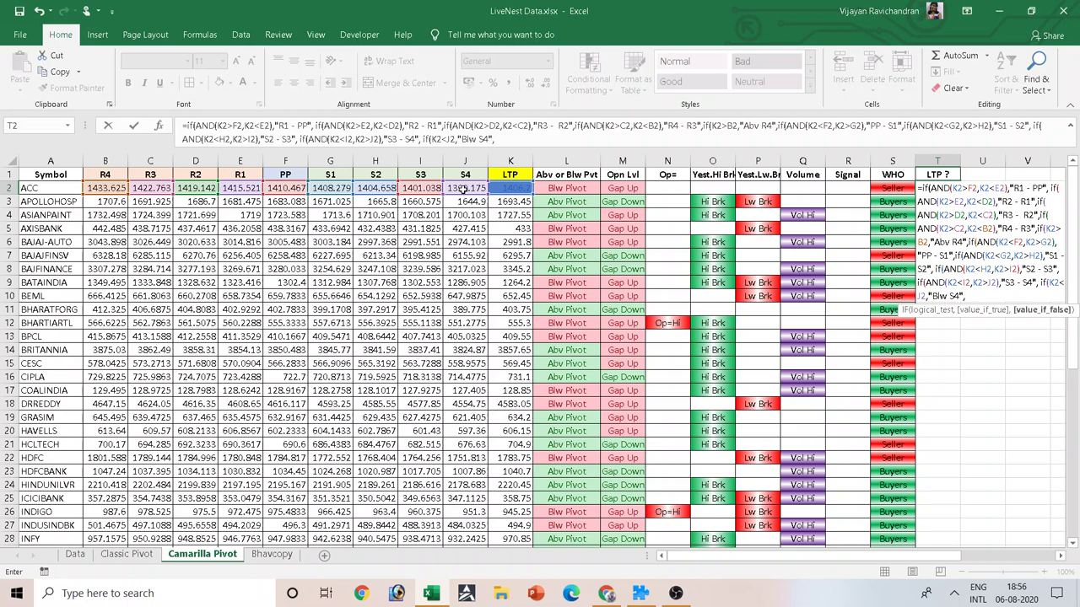
pyautogui.write('"')
pyautogui.write('))')
pyautogui.write(')')
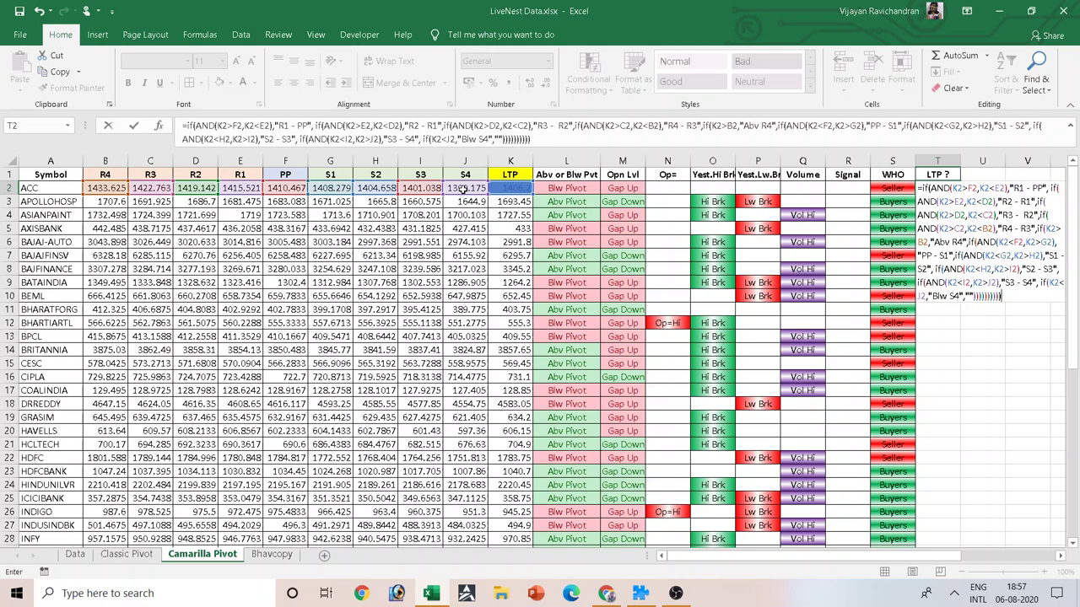
# Step: Enter the T2 formula and check its "S1 - S2" result against K2, G2, H2 and I2
pyautogui.press('Return')
pyautogui.press('Up')
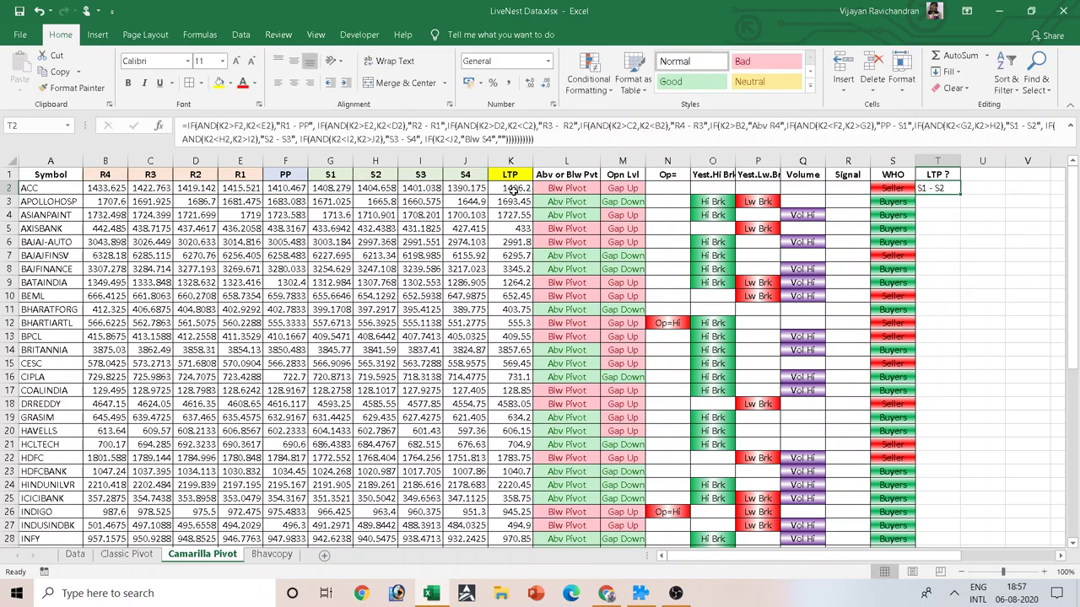
pyautogui.click(512, 189)
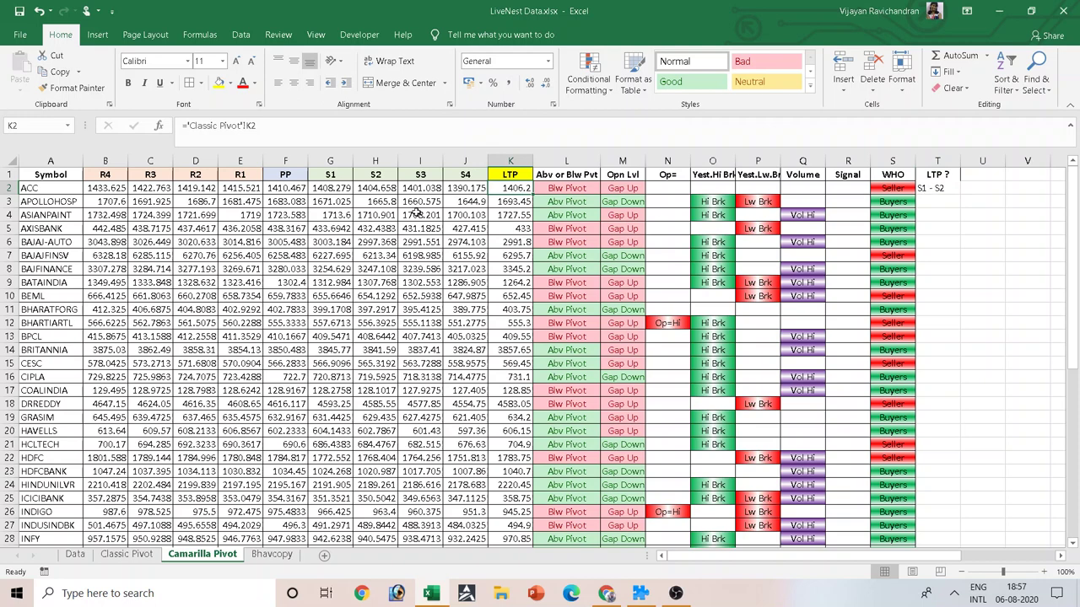
pyautogui.moveTo(341, 189); pyautogui.dragTo(365, 188)
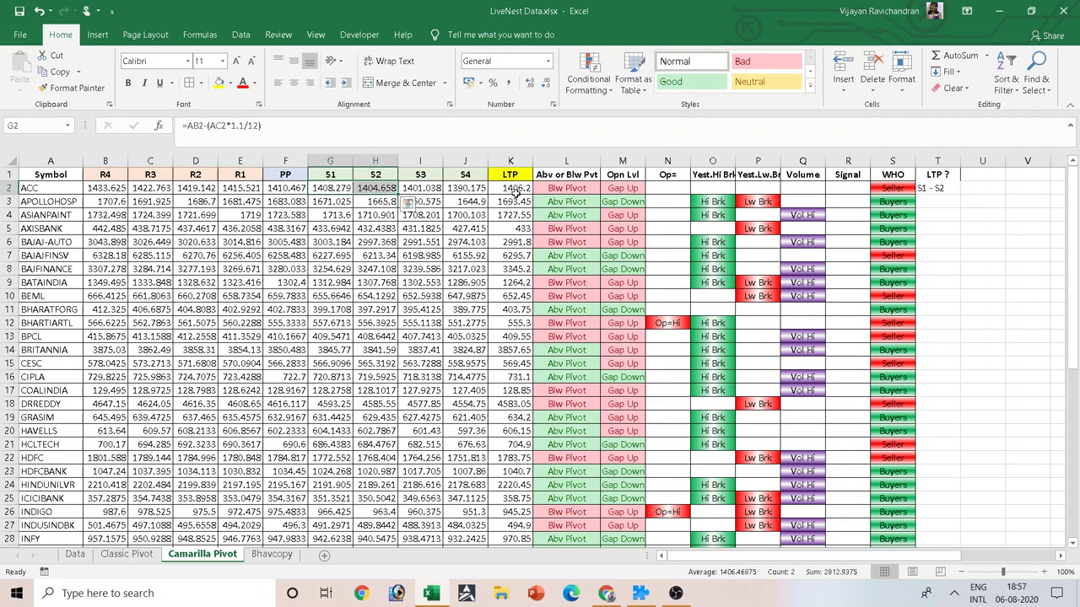
pyautogui.click(376, 187)
pyautogui.click(432, 185)
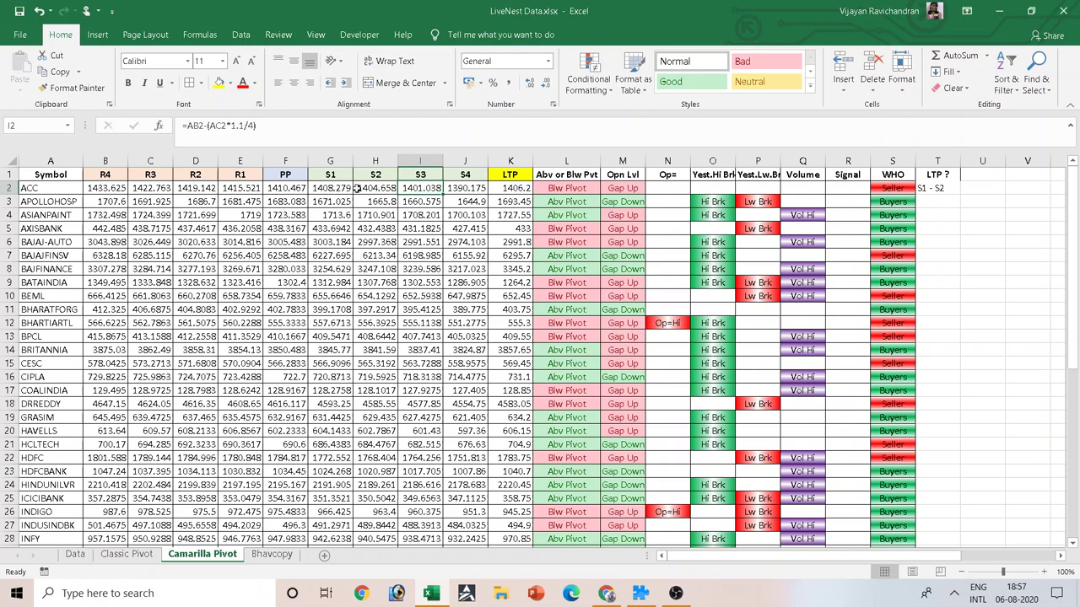
pyautogui.moveTo(337, 187); pyautogui.dragTo(378, 189)
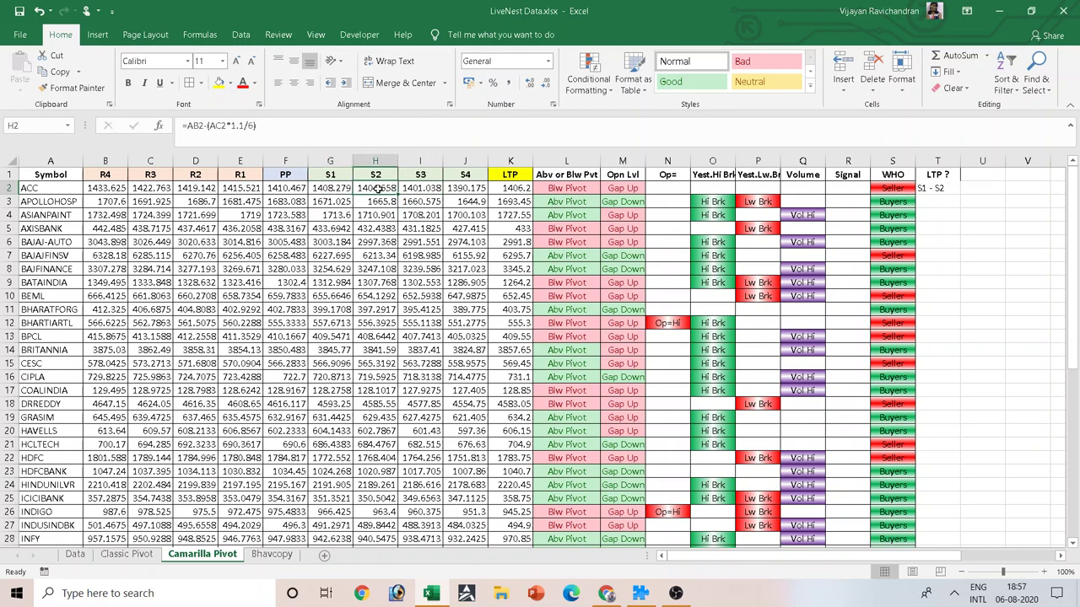
pyautogui.click(331, 189)
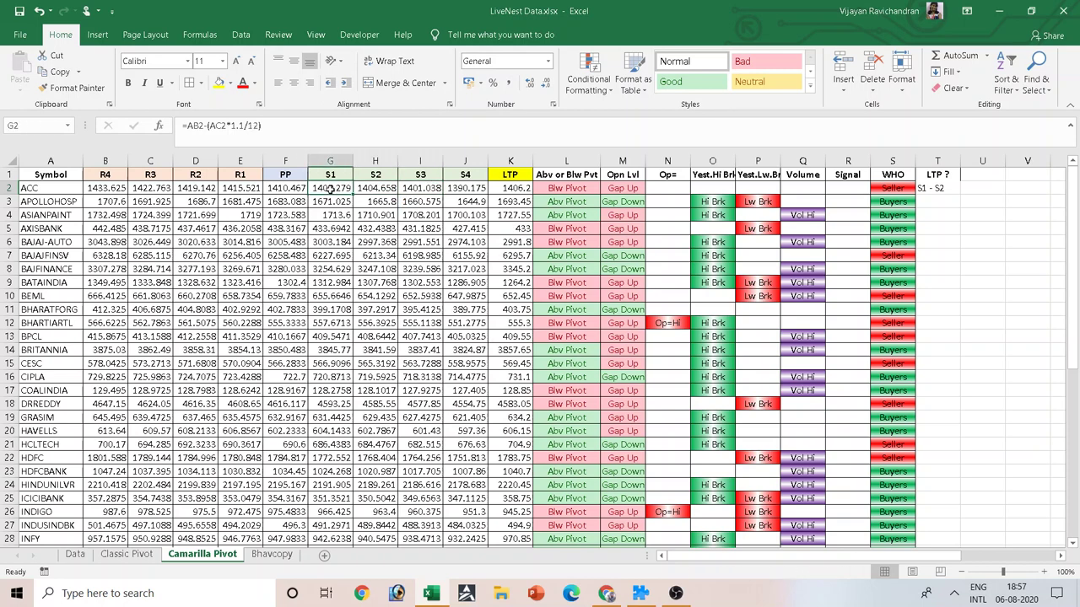
pyautogui.click(933, 187)
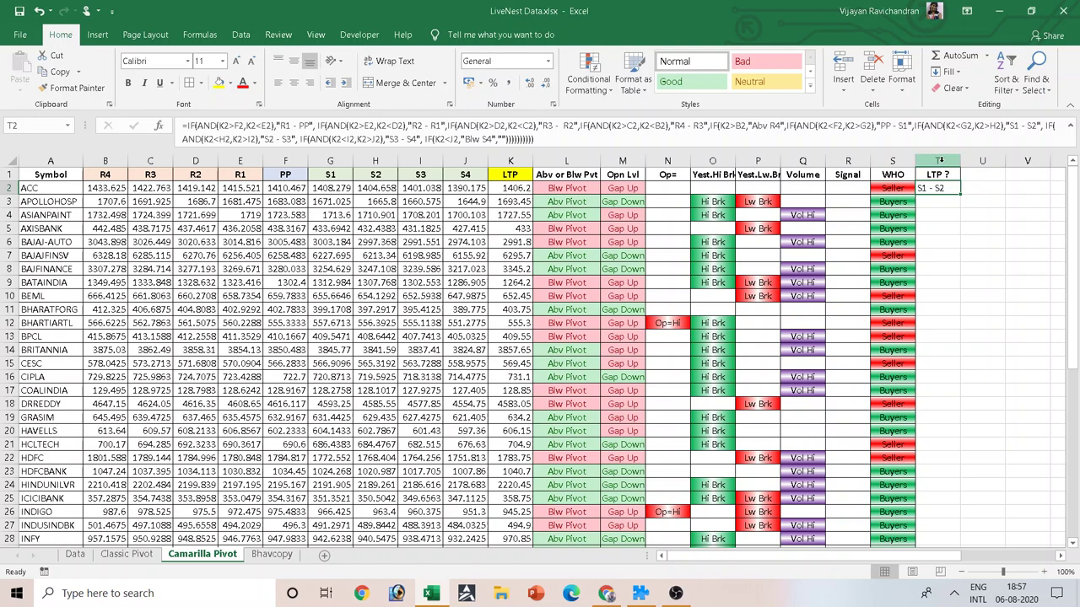
# Step: Centre column T, then select the LTP ? column down to row 28
pyautogui.click(937, 160)
pyautogui.click(294, 83)
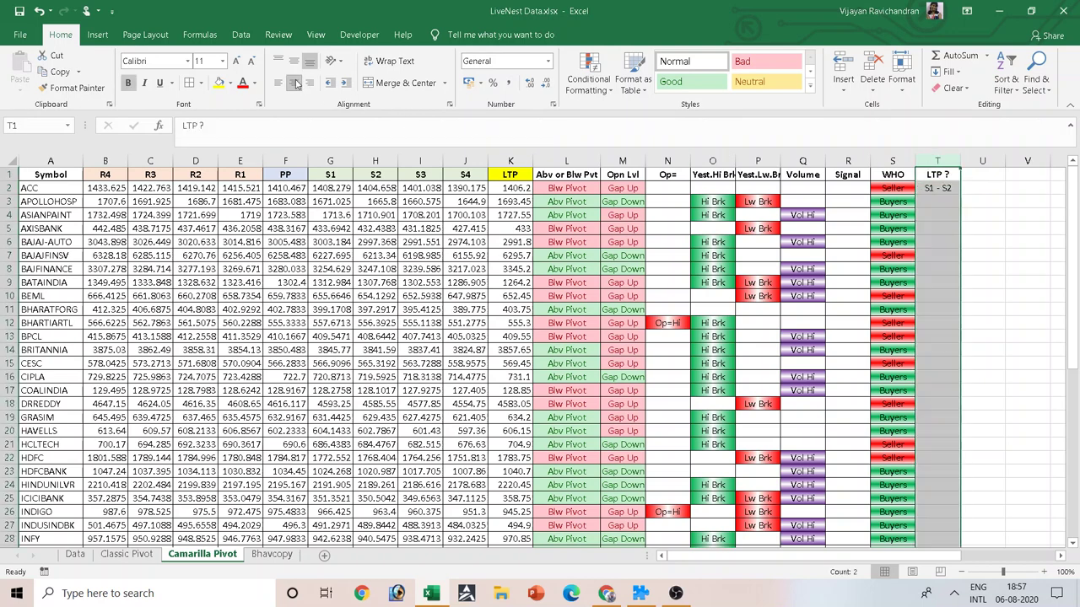
pyautogui.click(938, 179)
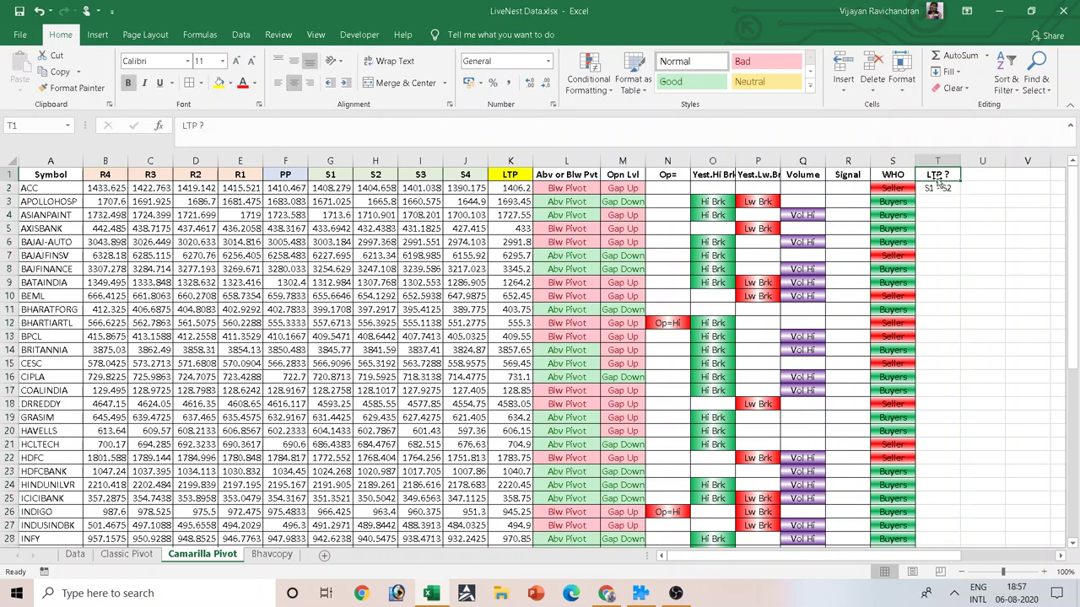
pyautogui.moveTo(939, 182)
pyautogui.mouseDown()
pyautogui.moveTo(962, 539)
pyautogui.moveTo(962, 515)
pyautogui.mouseUp()
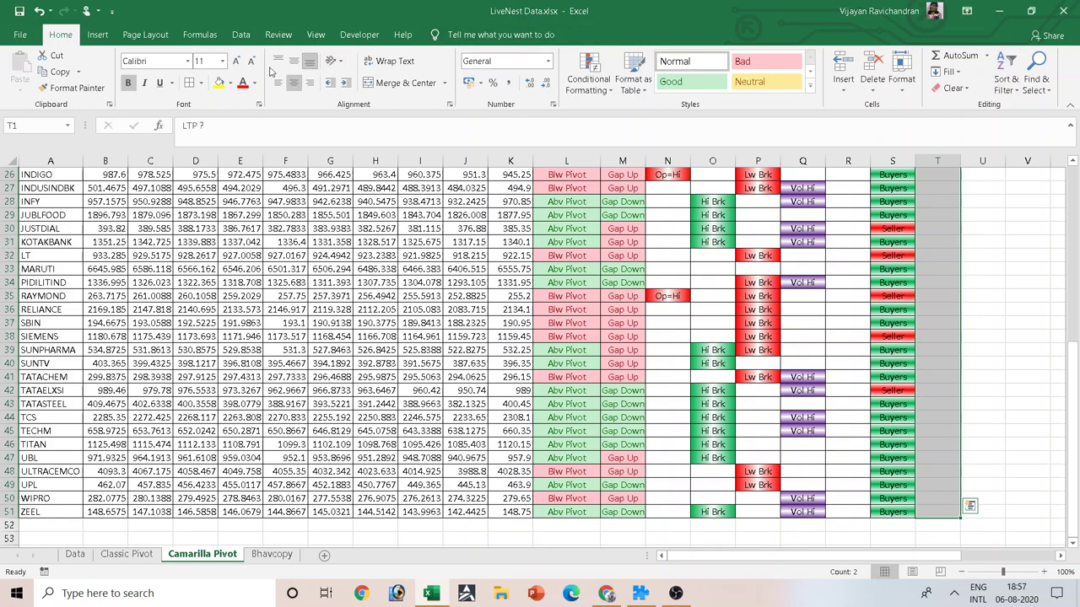
# Step: Copy the T2 band formula and paste it into T2:T51 for every stock
pyautogui.scroll(8, 234, 119)
pyautogui.click(1000, 229)
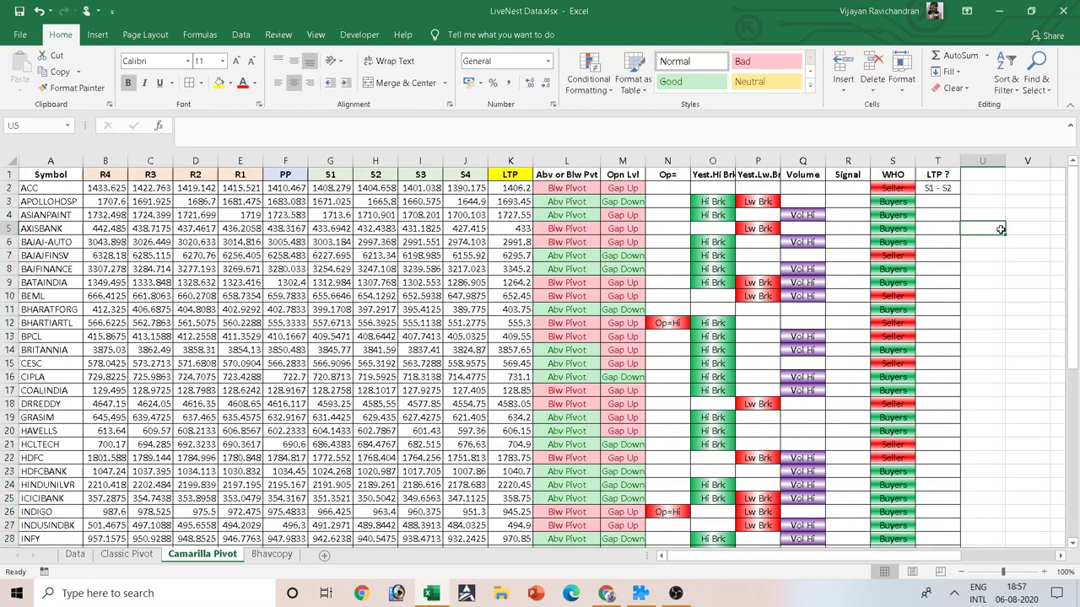
pyautogui.click(945, 188)
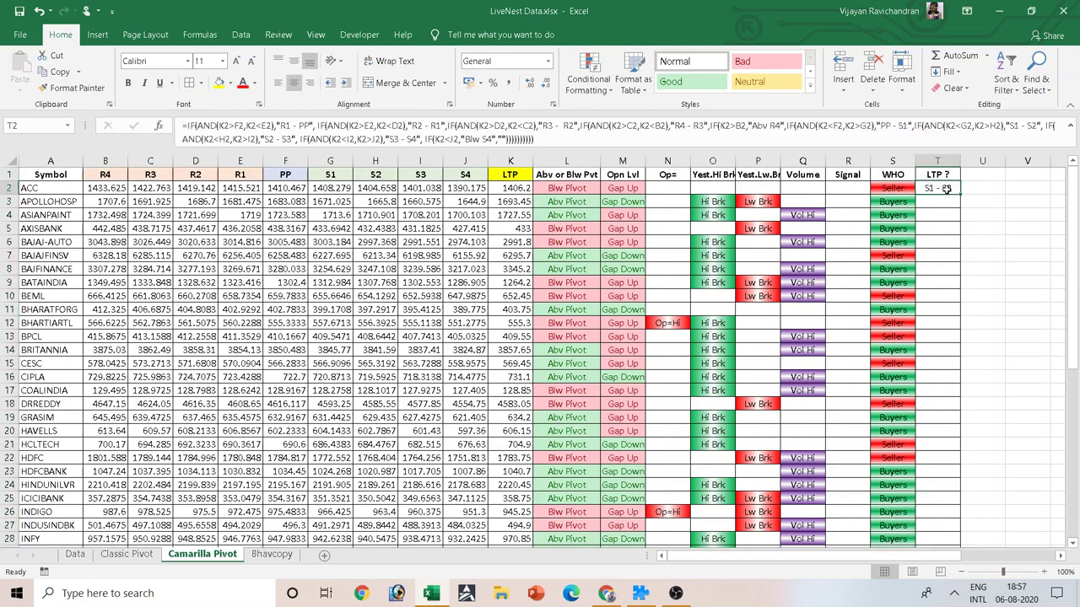
pyautogui.hotkey('ctrl', 'c')
pyautogui.scroll(-1, 948, 318)
pyautogui.scroll(-8, 948, 318)
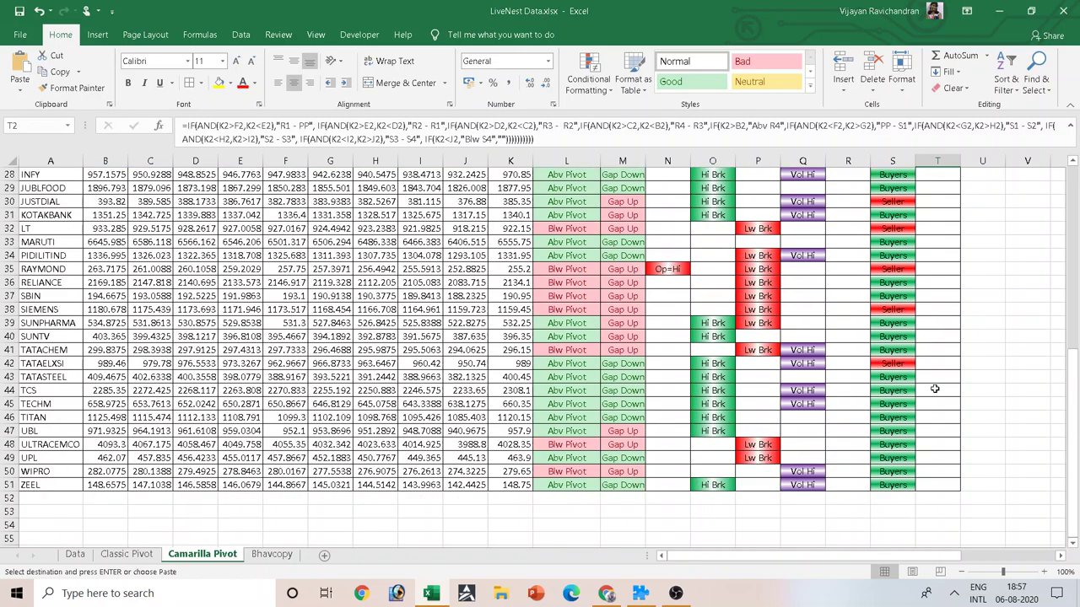
pyautogui.keyDown('shift'); pyautogui.click(931, 483); pyautogui.keyUp('shift')
pyautogui.hotkey('ctrl', 'v')
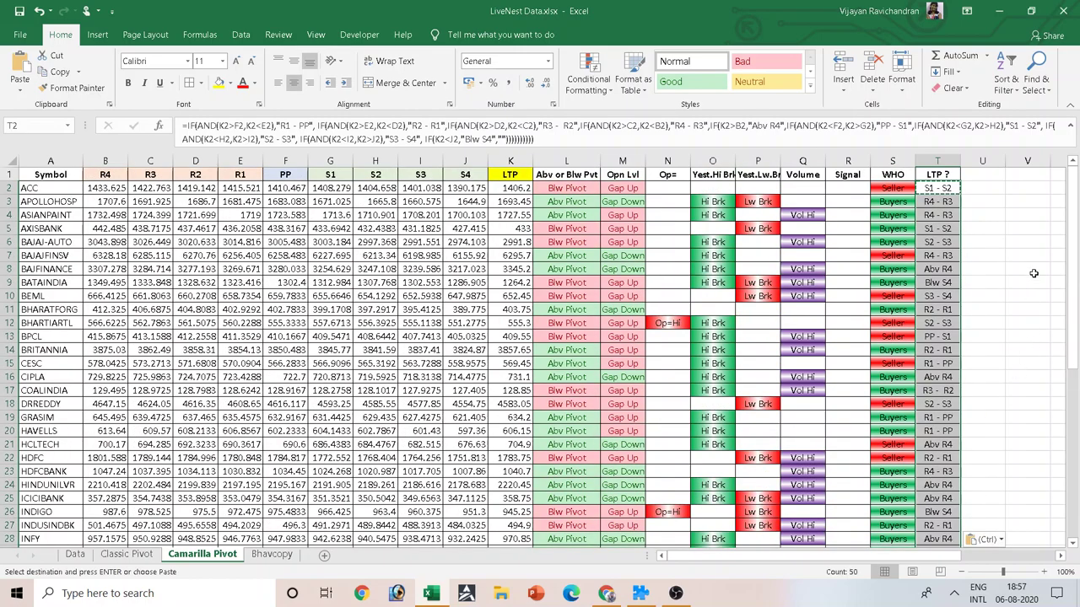
pyautogui.click(1033, 272)
pyautogui.scroll(-1, 992, 317)
pyautogui.scroll(-4, 991, 313)
pyautogui.scroll(5, 971, 296)
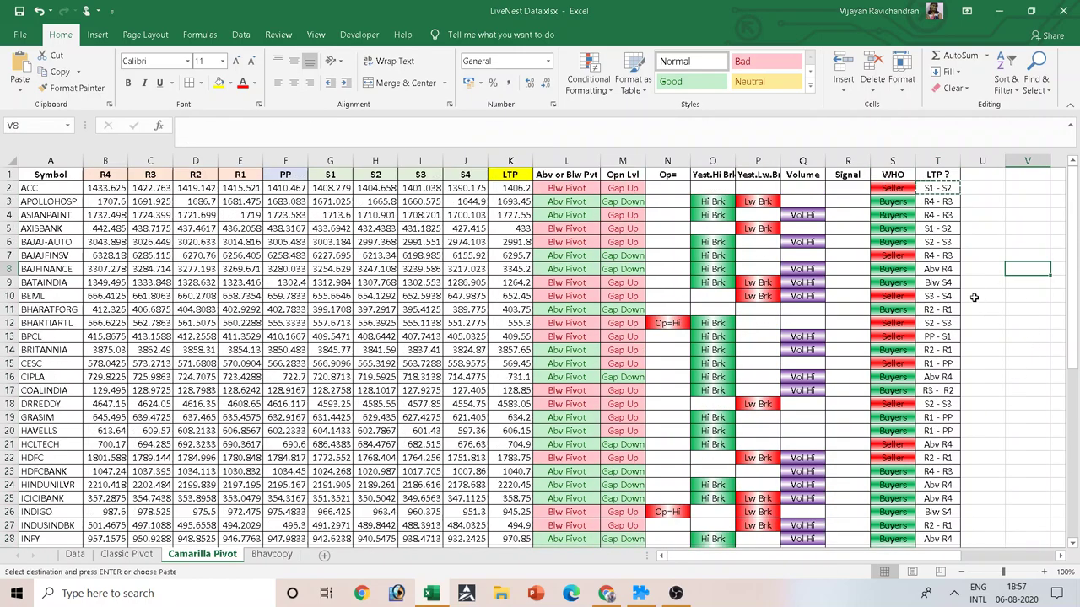
# Step: Turn on header-row filtering and filter LTP ? to only Abv R4 and Blw S4 rows
pyautogui.click(9, 173)
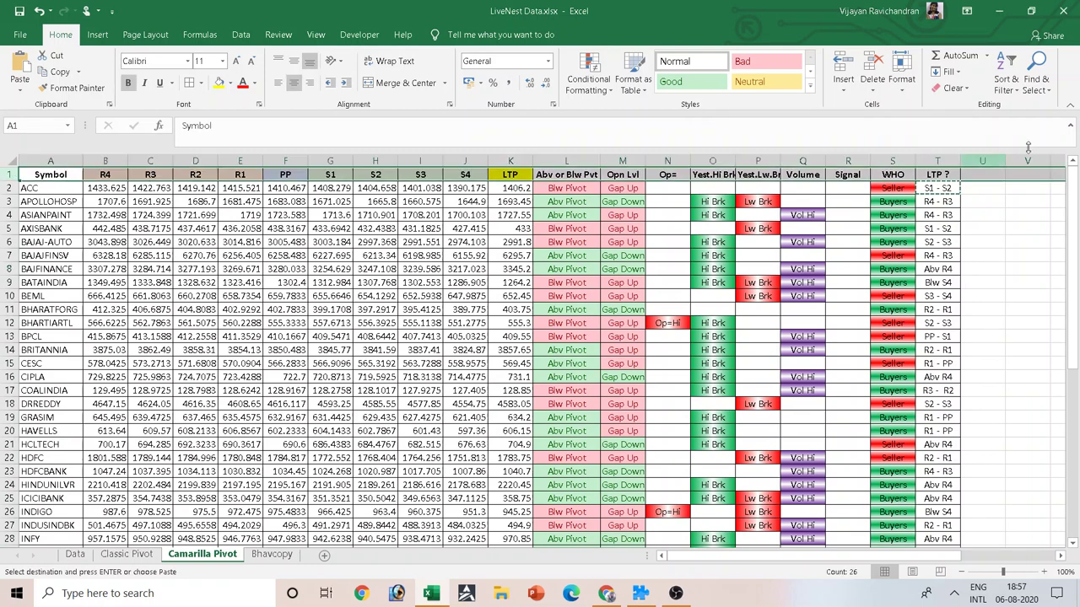
pyautogui.click(1007, 83)
pyautogui.click(1021, 158)
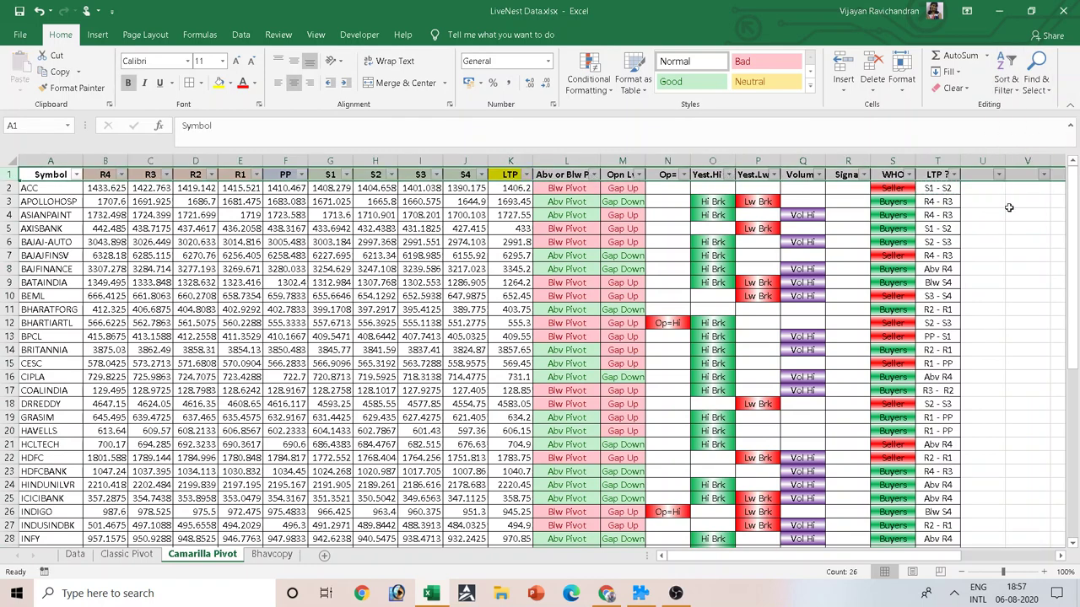
pyautogui.click(956, 179)
pyautogui.click(954, 175)
pyautogui.click(831, 329)
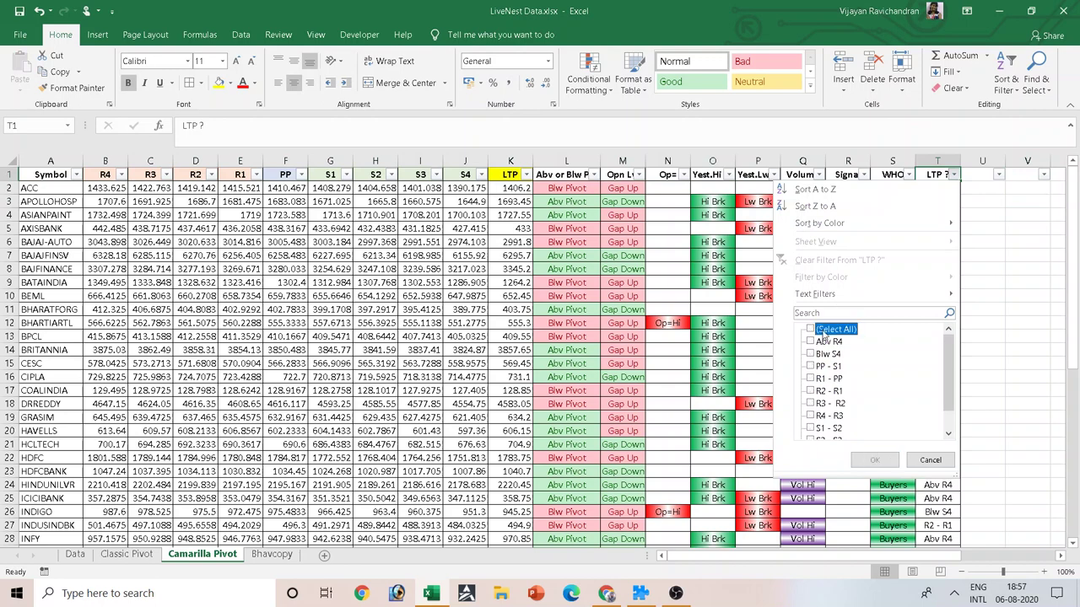
pyautogui.click(826, 341)
pyautogui.click(827, 354)
pyautogui.click(875, 459)
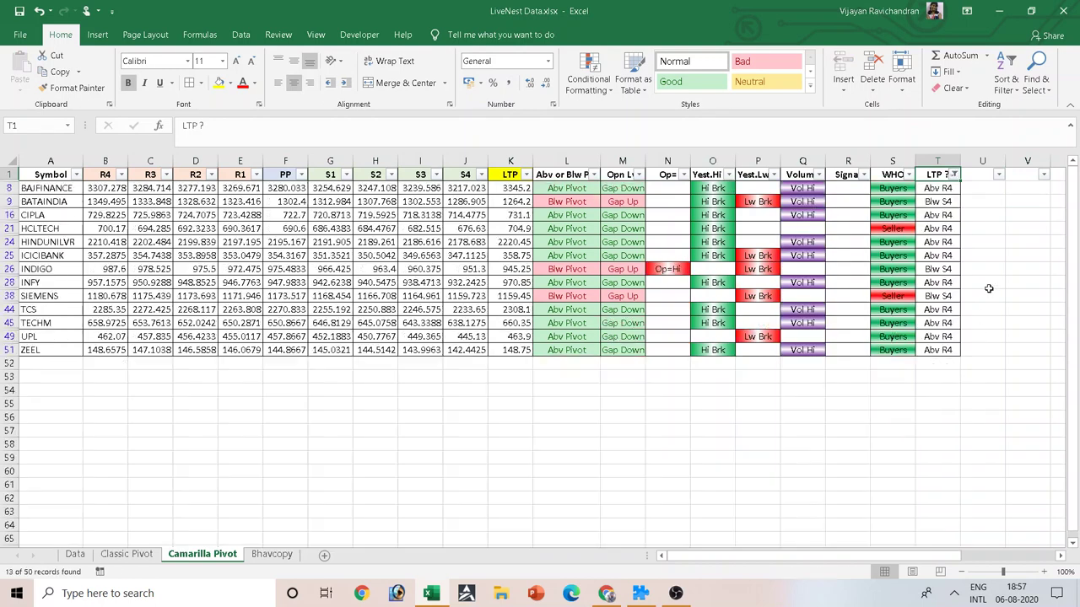
# Step: Check row 8's linked Volume, WHO and LTP ? formulas, then narrow the filter to Blw S4 only
pyautogui.click(951, 185)
pyautogui.click(710, 189)
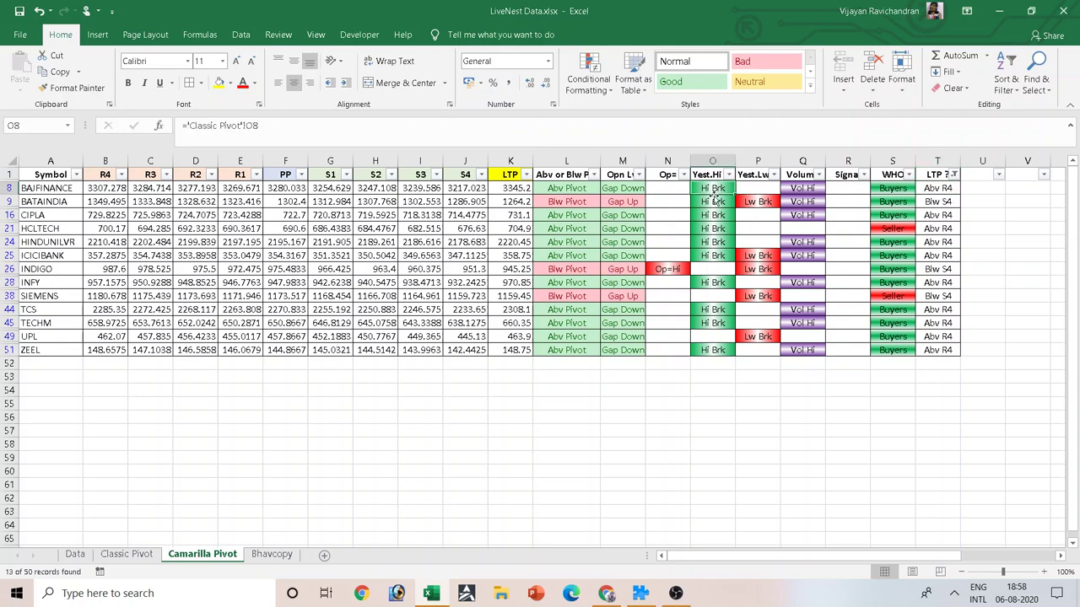
pyautogui.click(795, 188)
pyautogui.click(887, 189)
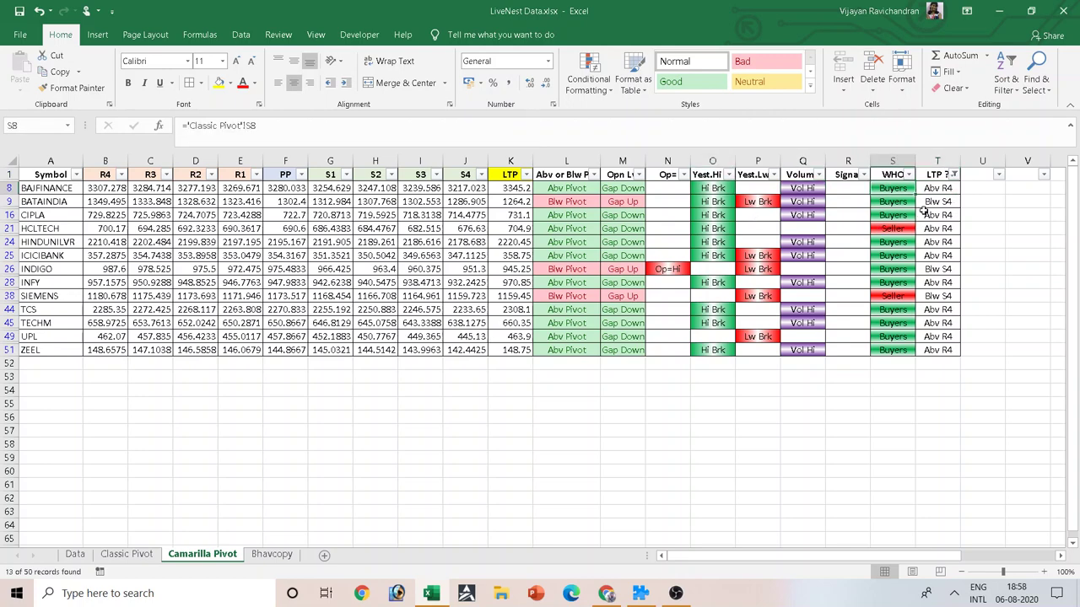
pyautogui.click(927, 190)
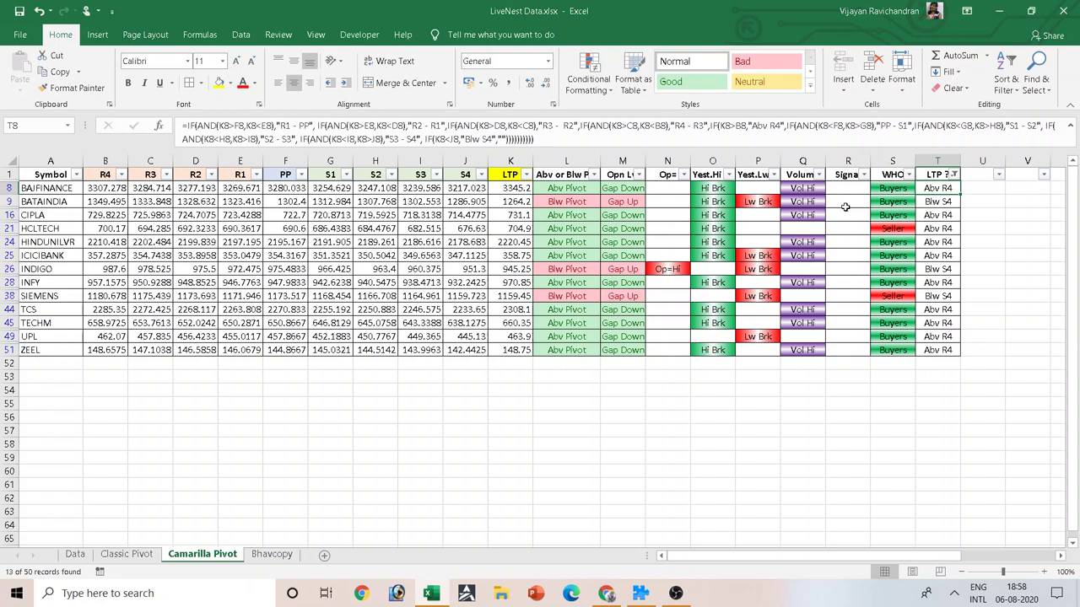
pyautogui.click(954, 175)
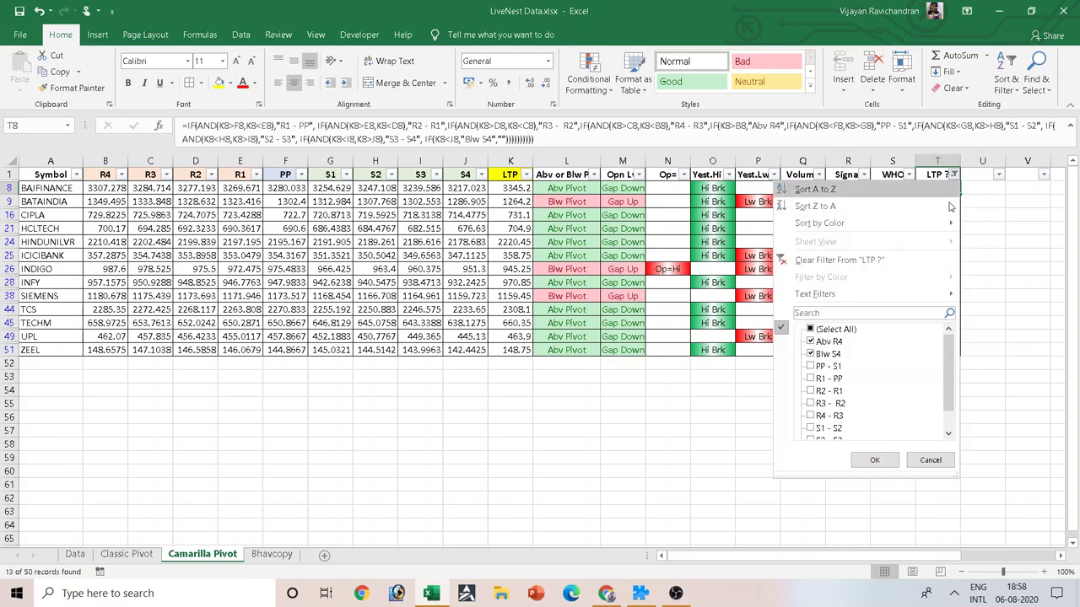
pyautogui.click(811, 341)
pyautogui.click(871, 457)
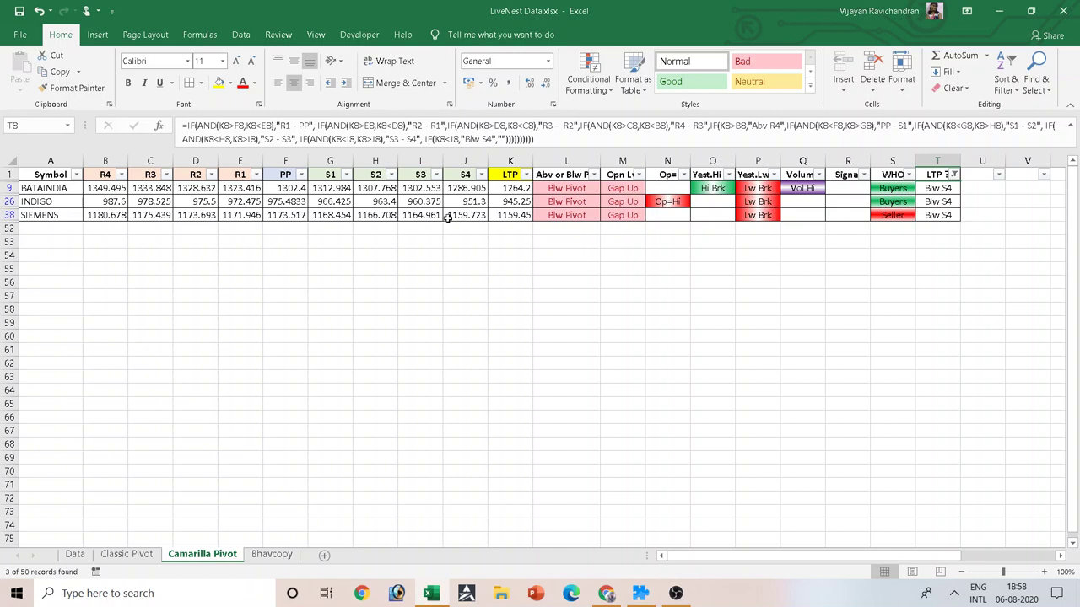
# Step: Compare S4 against LTP for BATAINDIA, INDIGO and SIEMENS, then go to the Bhavcopy sheet
pyautogui.click(479, 187)
pyautogui.click(529, 189)
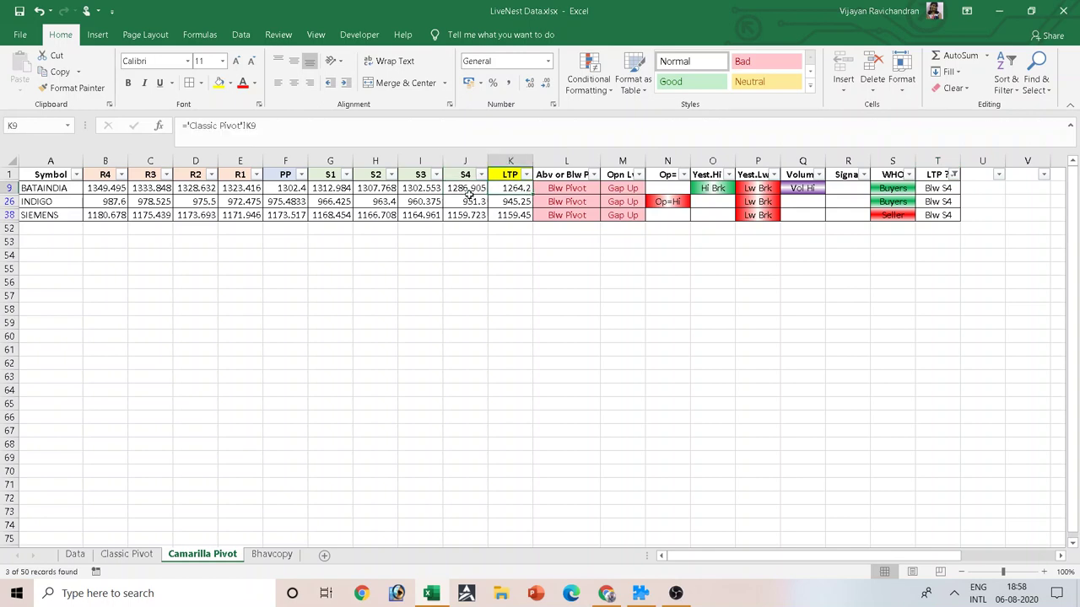
pyautogui.click(457, 188)
pyautogui.click(509, 192)
pyautogui.click(473, 204)
pyautogui.click(523, 205)
pyautogui.click(474, 216)
pyautogui.click(504, 218)
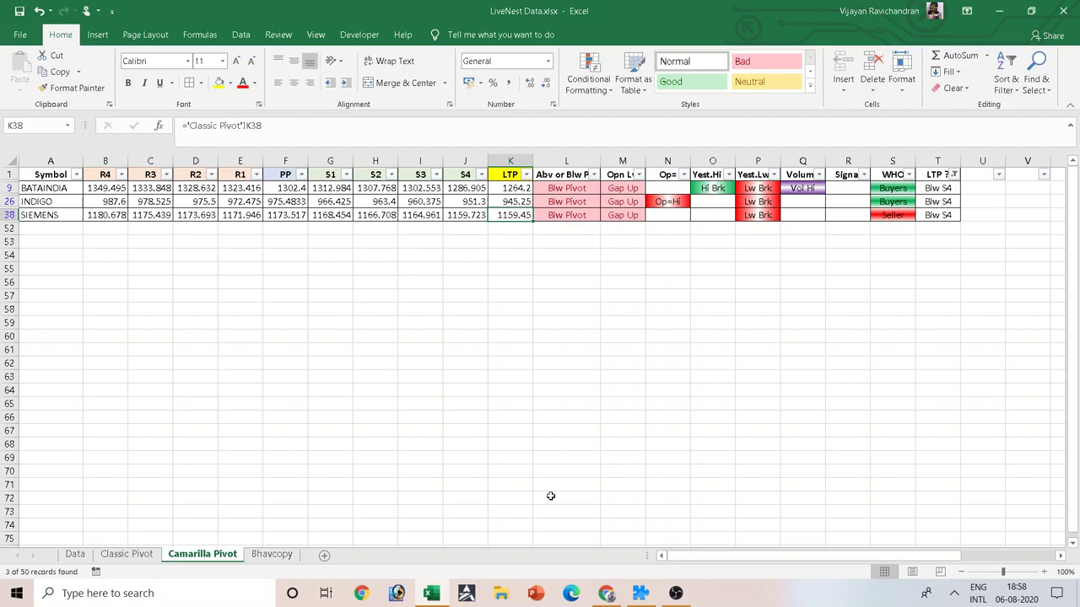
pyautogui.click(273, 557)
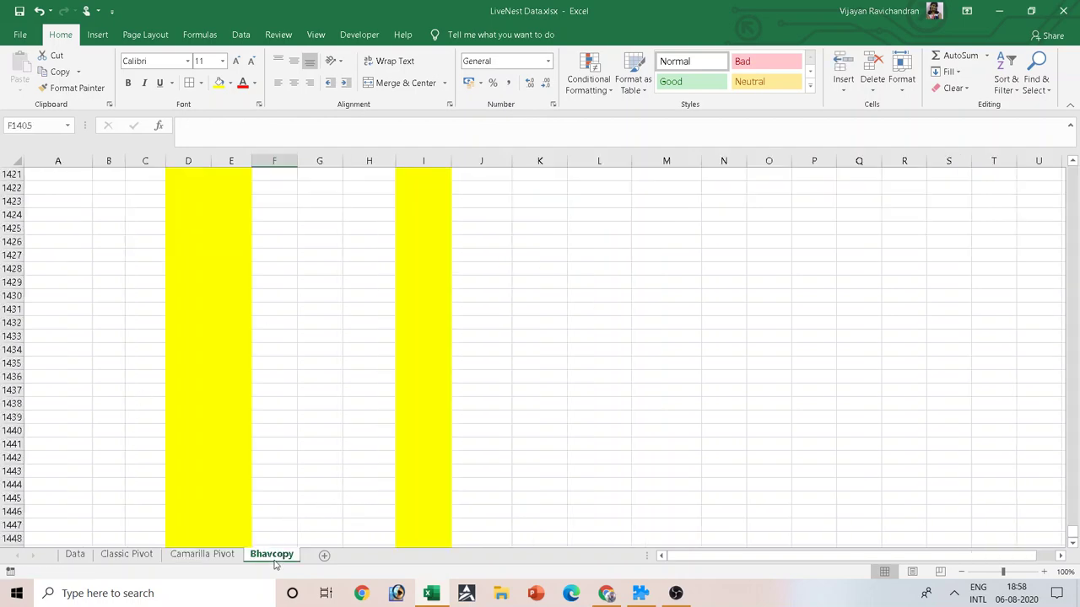
# Step: Scroll Bhavcopy to the top and move through Classic Pivot and Data back to Camarilla Pivot
pyautogui.scroll(14, 439, 368)
pyautogui.scroll(11, 569, 405)
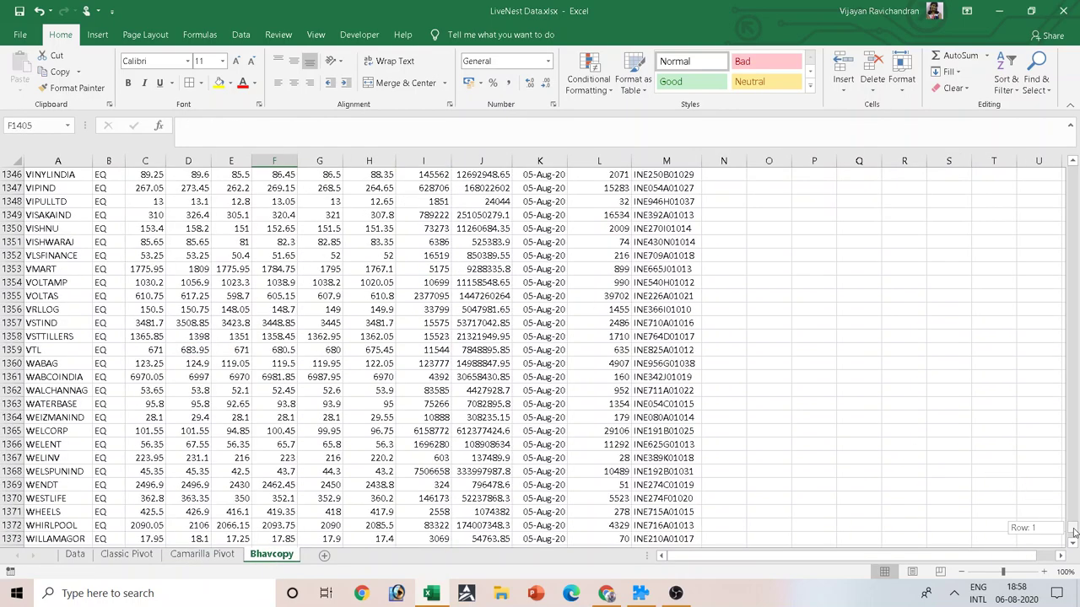
pyautogui.moveTo(1069, 530); pyautogui.dragTo(1072, 172)
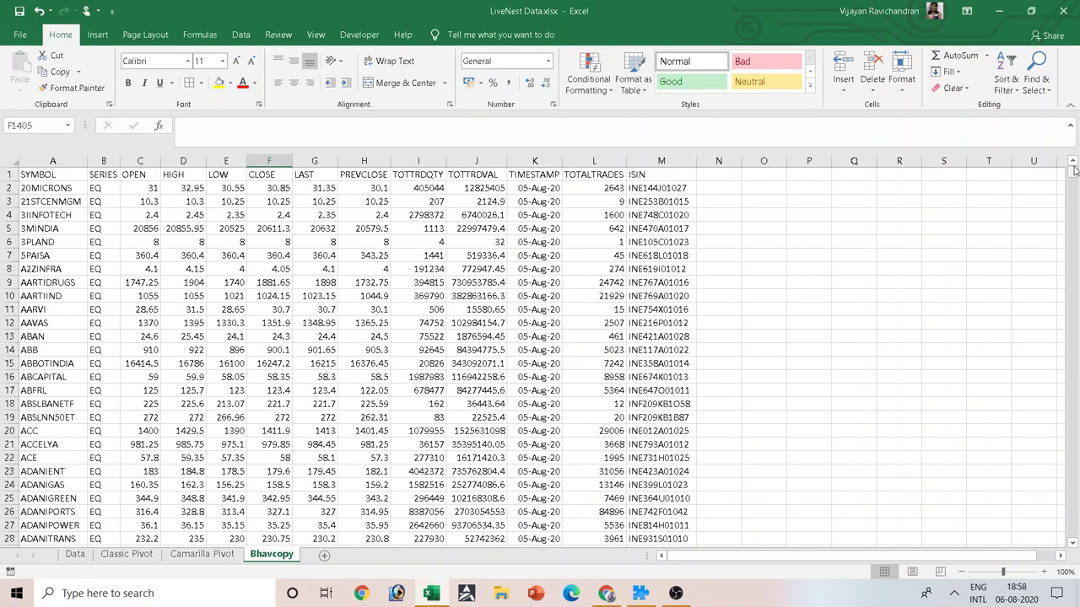
pyautogui.click(202, 554)
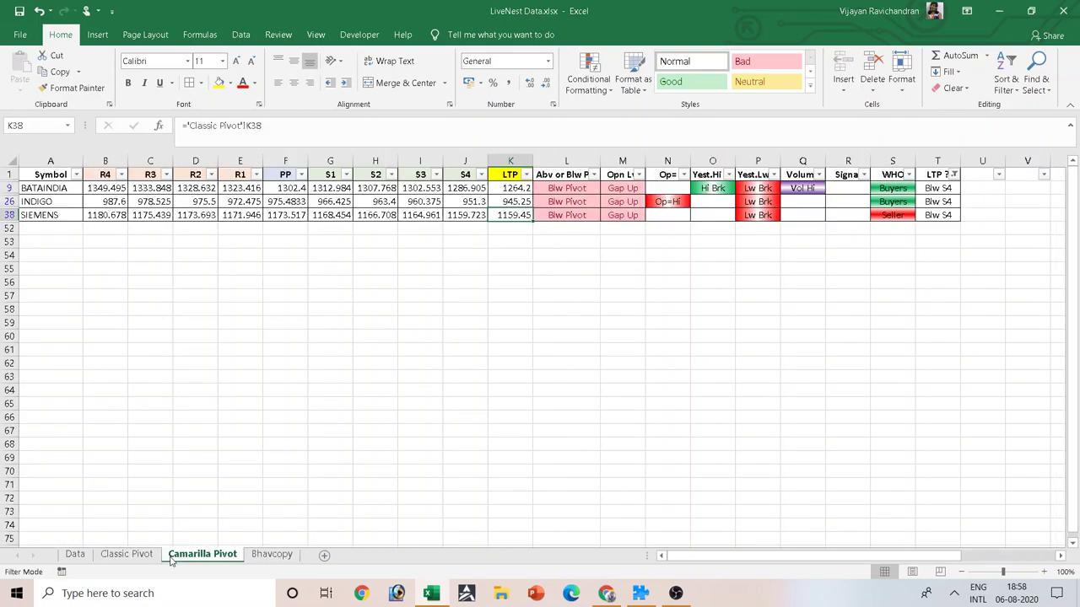
pyautogui.click(126, 555)
pyautogui.click(74, 554)
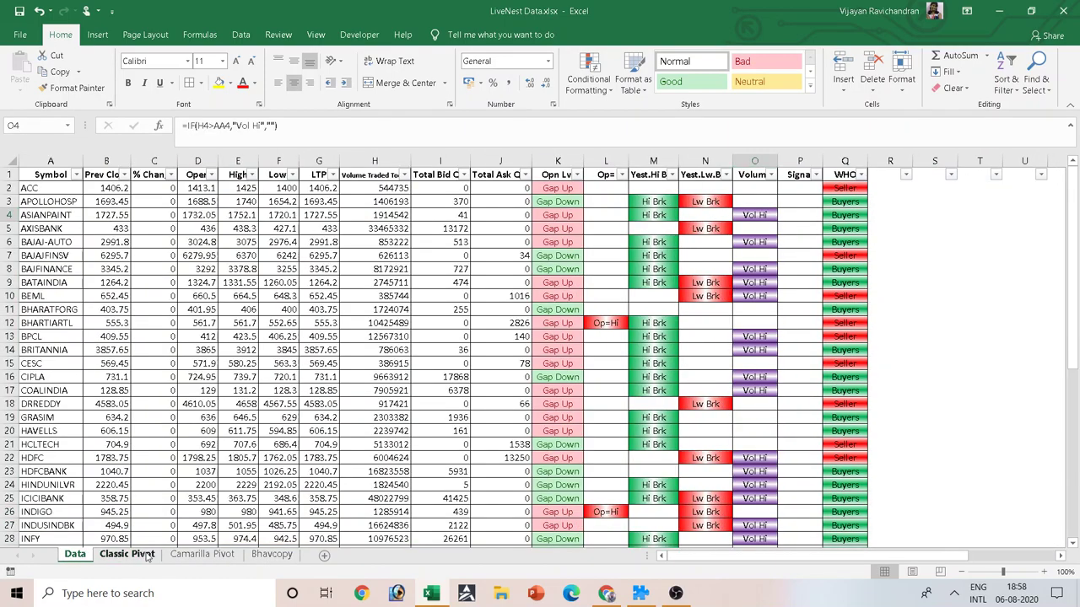
pyautogui.click(126, 554)
pyautogui.click(202, 554)
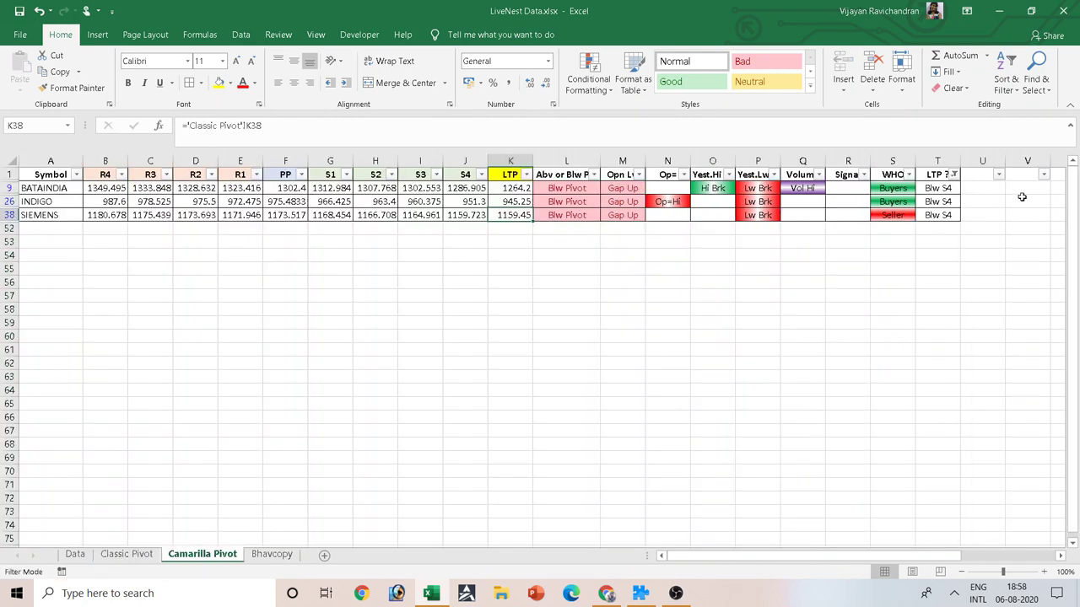
# Step: Reselect every value in the LTP ? filter so all stock rows show
pyautogui.click(954, 175)
pyautogui.click(852, 329)
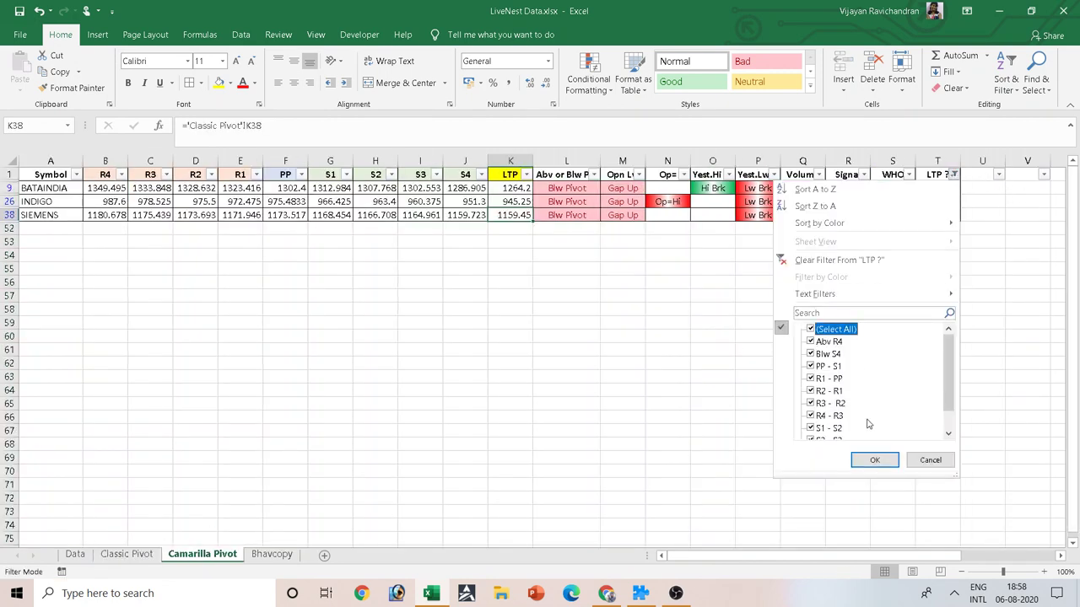
pyautogui.click(874, 460)
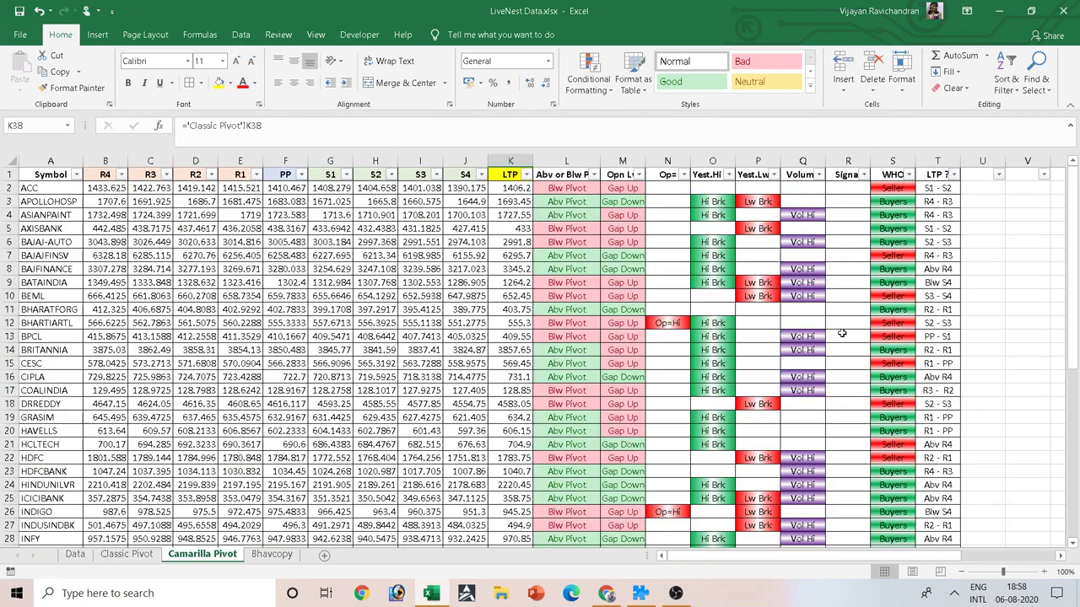
# Step: Give the R2 header an orange fill, keeping its text colour automatic
pyautogui.click(231, 178)
pyautogui.click(192, 175)
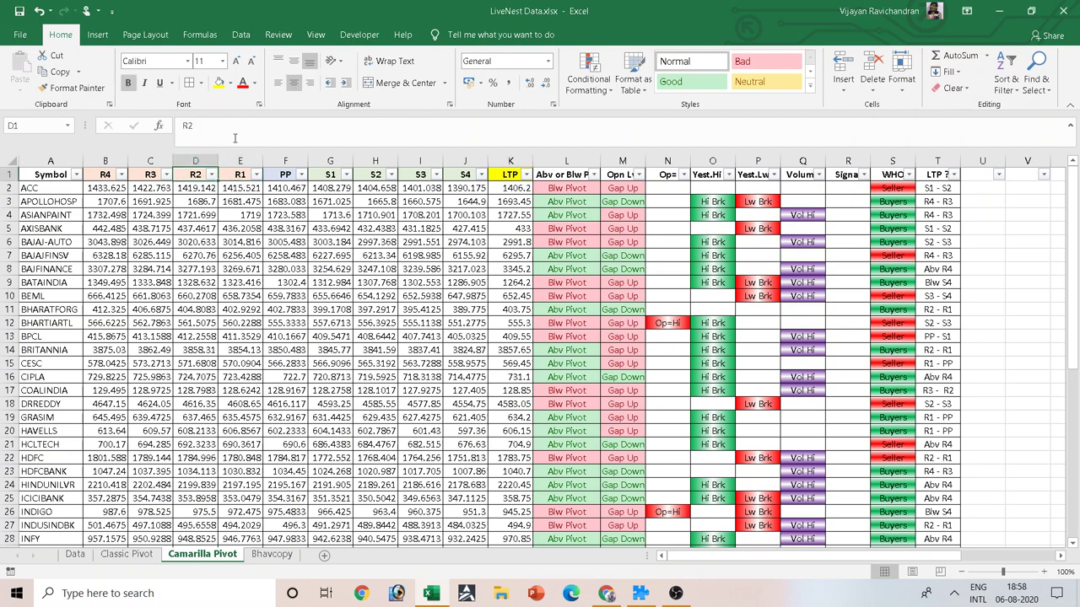
pyautogui.click(254, 83)
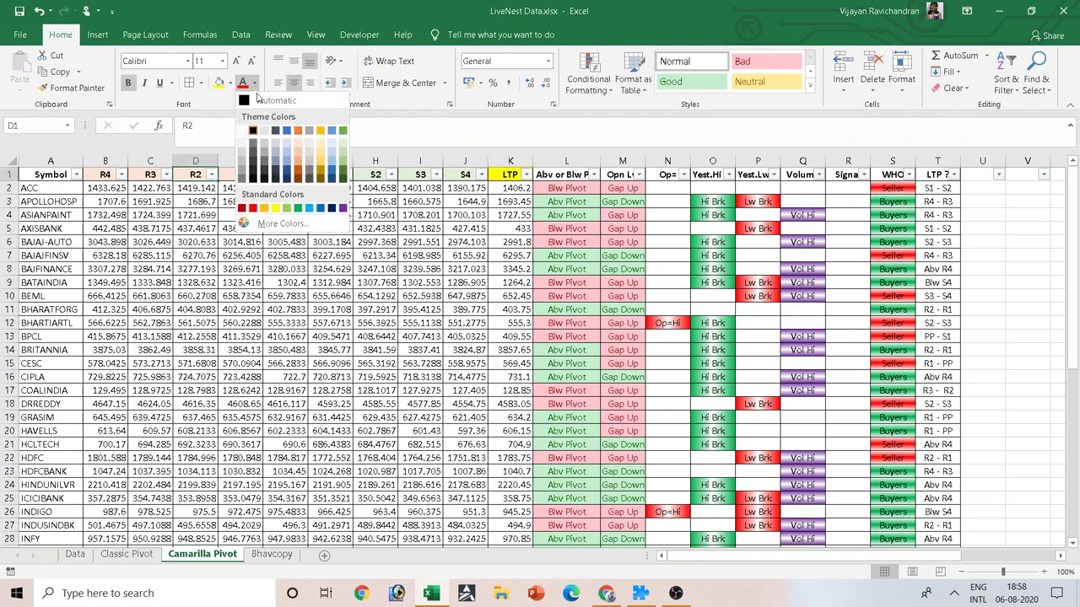
pyautogui.click(302, 157)
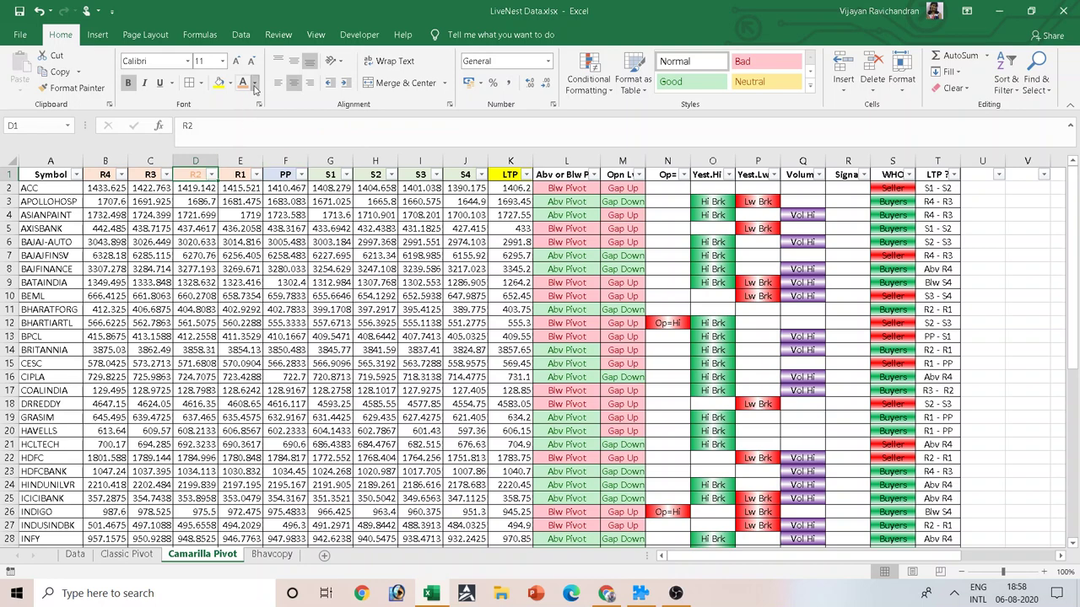
pyautogui.click(254, 85)
pyautogui.click(260, 101)
pyautogui.click(229, 83)
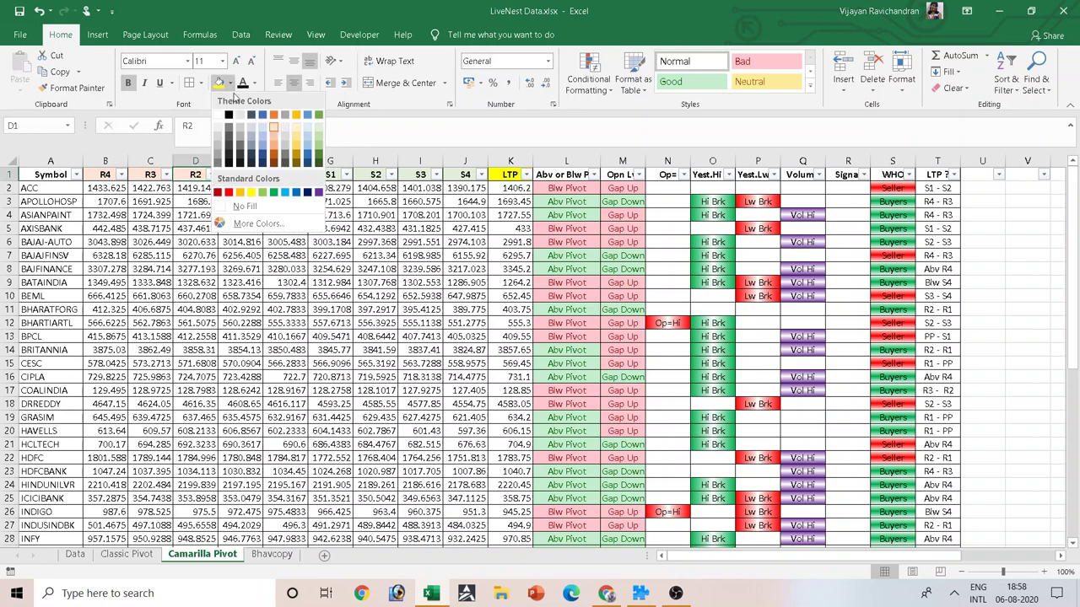
pyautogui.click(273, 141)
# Step: Fill the R3 header darker orange and the R4 header red
pyautogui.click(151, 173)
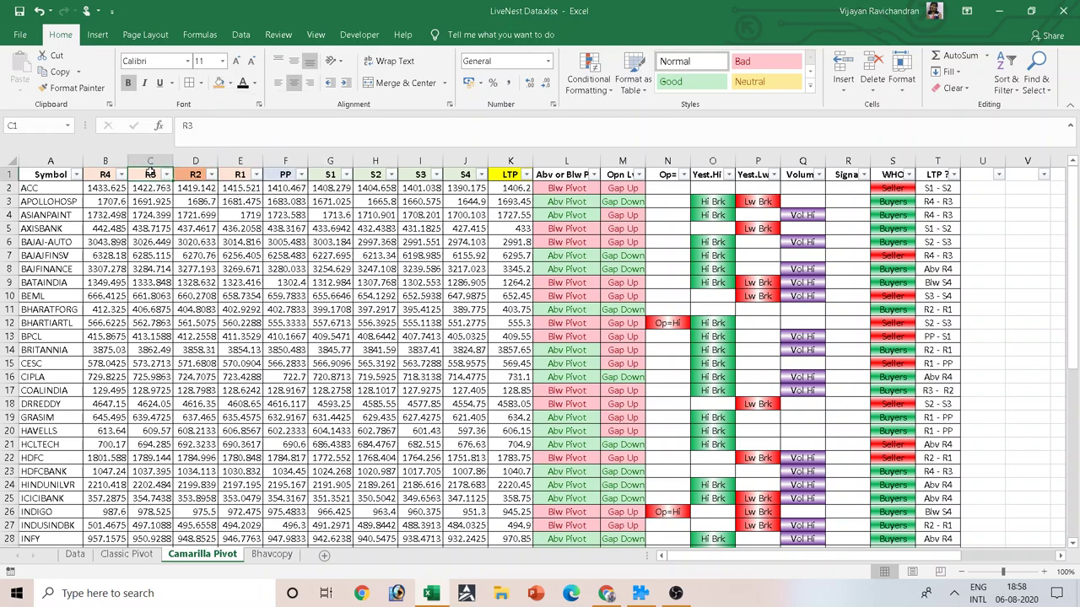
pyautogui.click(230, 83)
pyautogui.click(274, 141)
pyautogui.click(104, 173)
pyautogui.click(230, 82)
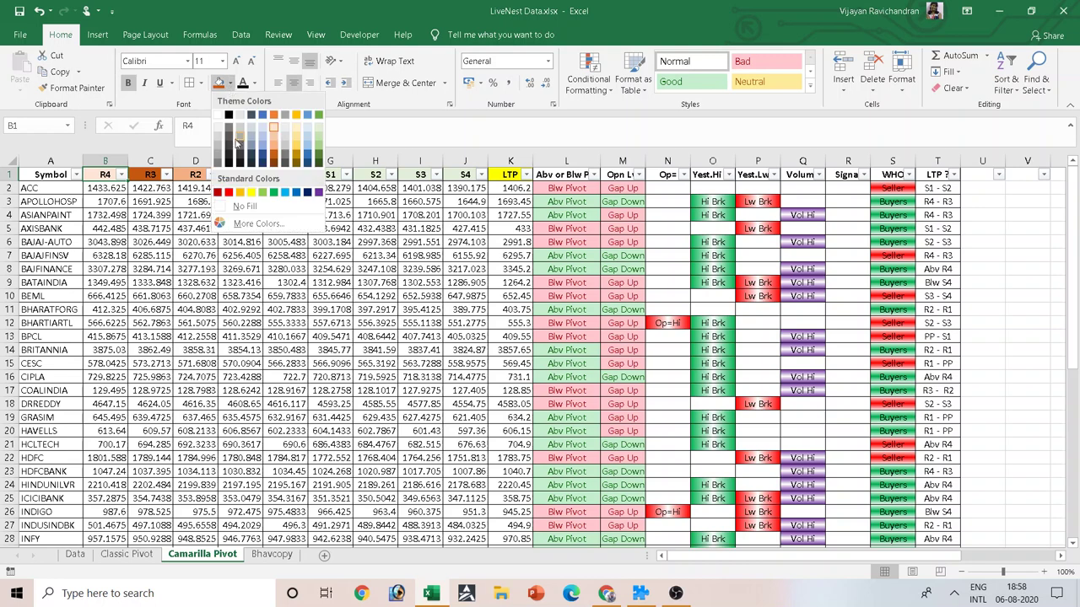
pyautogui.click(228, 193)
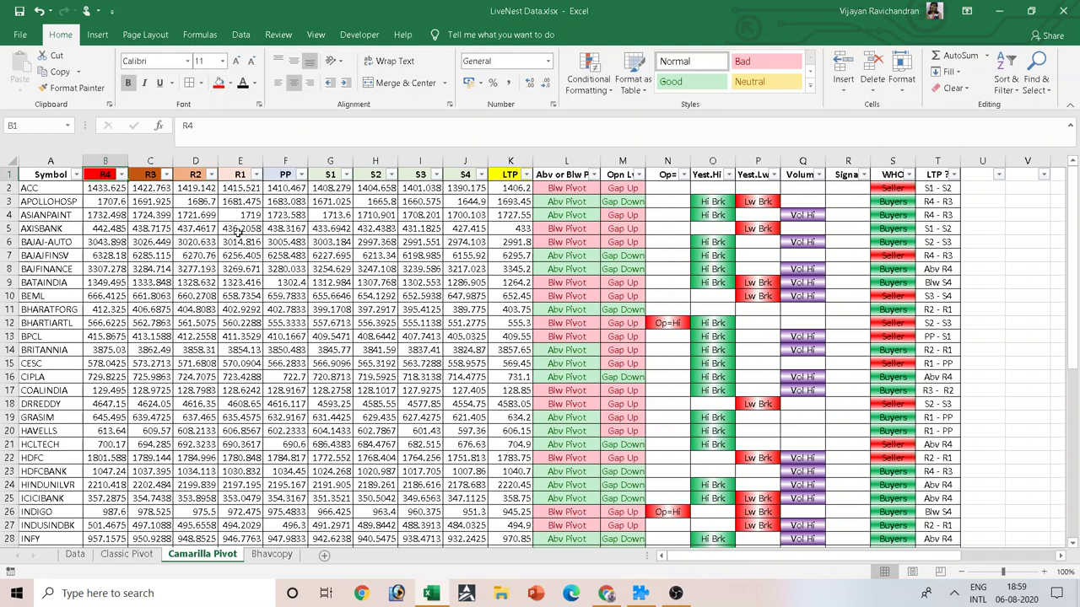
# Step: Fill the S2 header green and the S3 and S4 headers dark green
pyautogui.click(332, 172)
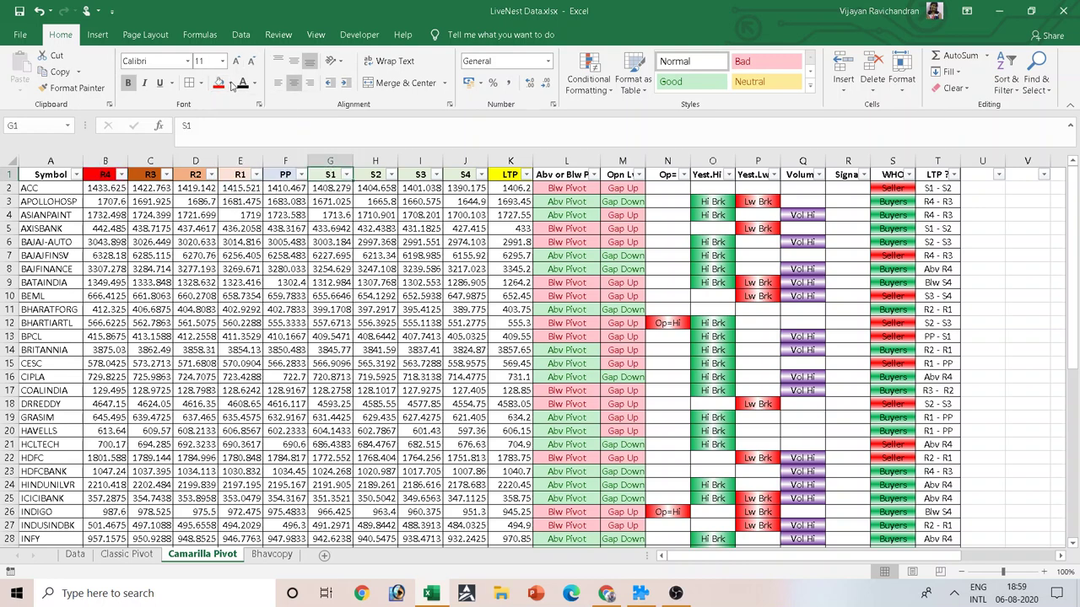
pyautogui.click(384, 177)
pyautogui.click(229, 83)
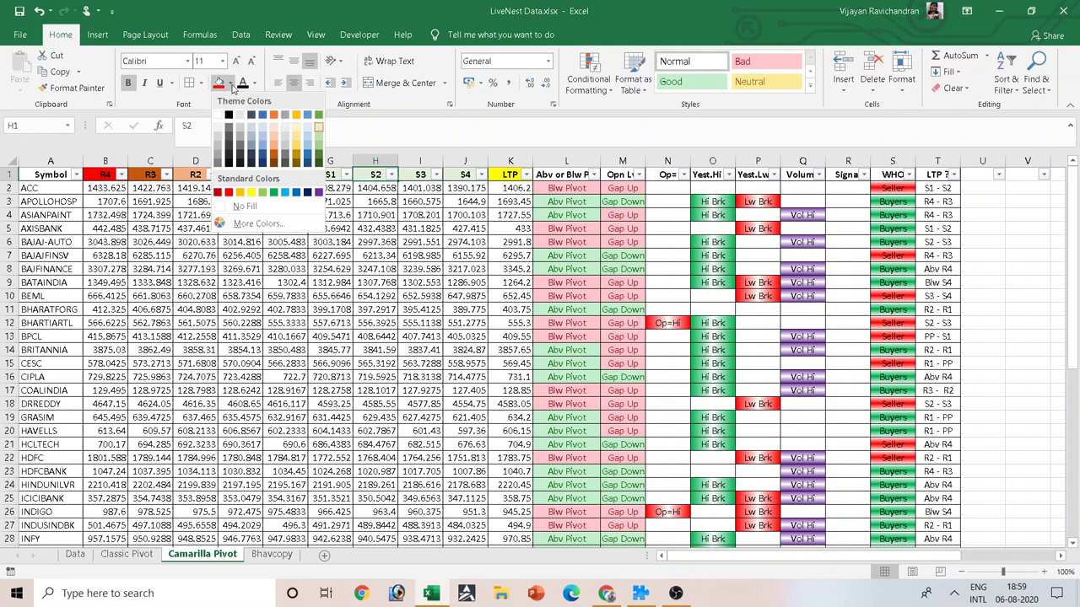
pyautogui.click(321, 150)
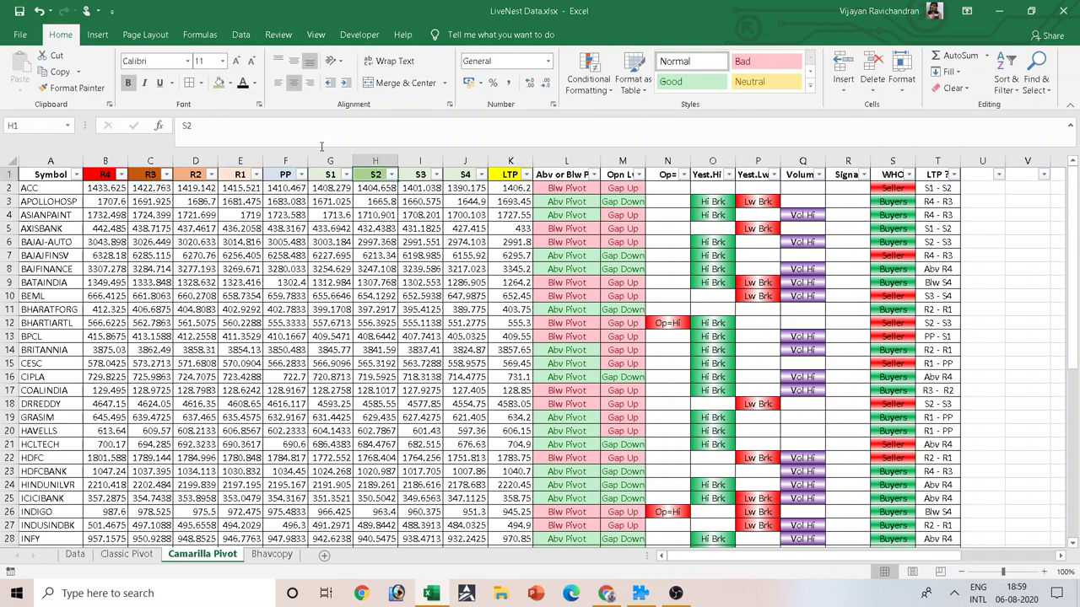
pyautogui.click(420, 175)
pyautogui.click(229, 82)
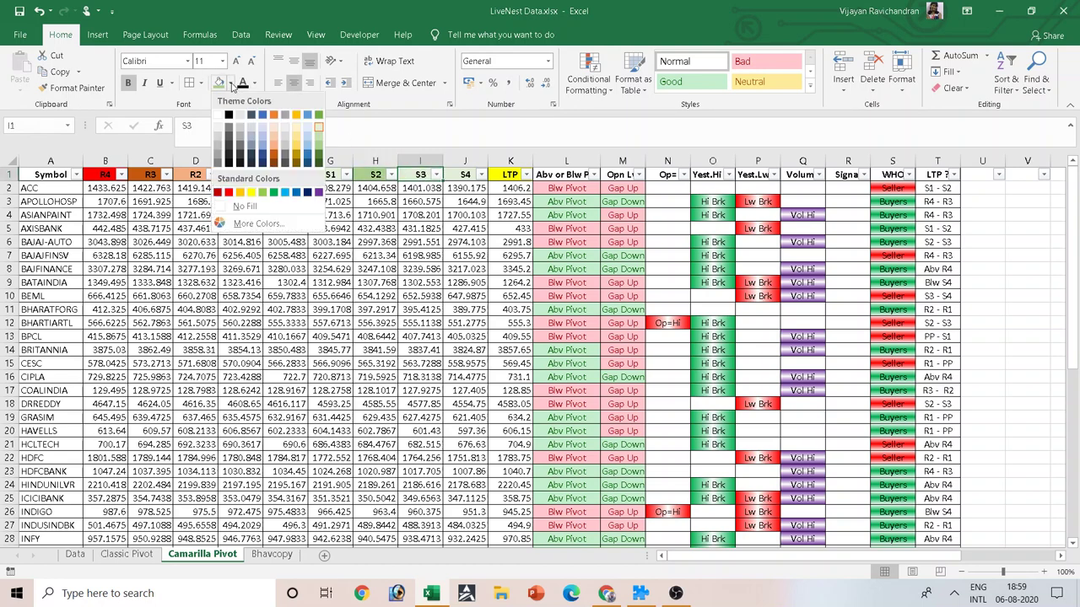
pyautogui.click(319, 157)
pyautogui.click(465, 175)
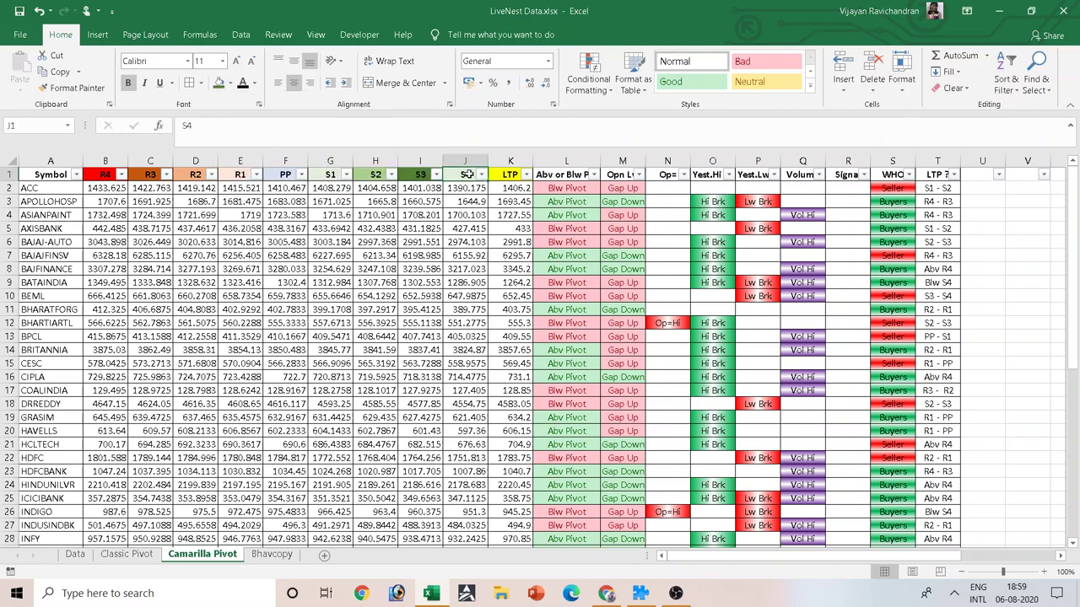
pyautogui.click(230, 83)
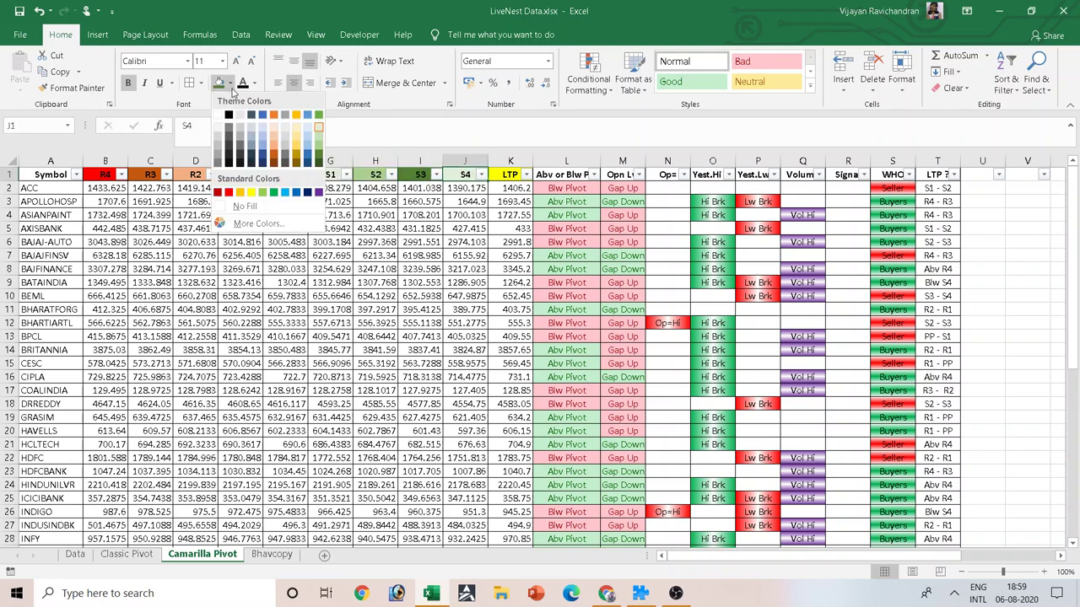
pyautogui.click(319, 162)
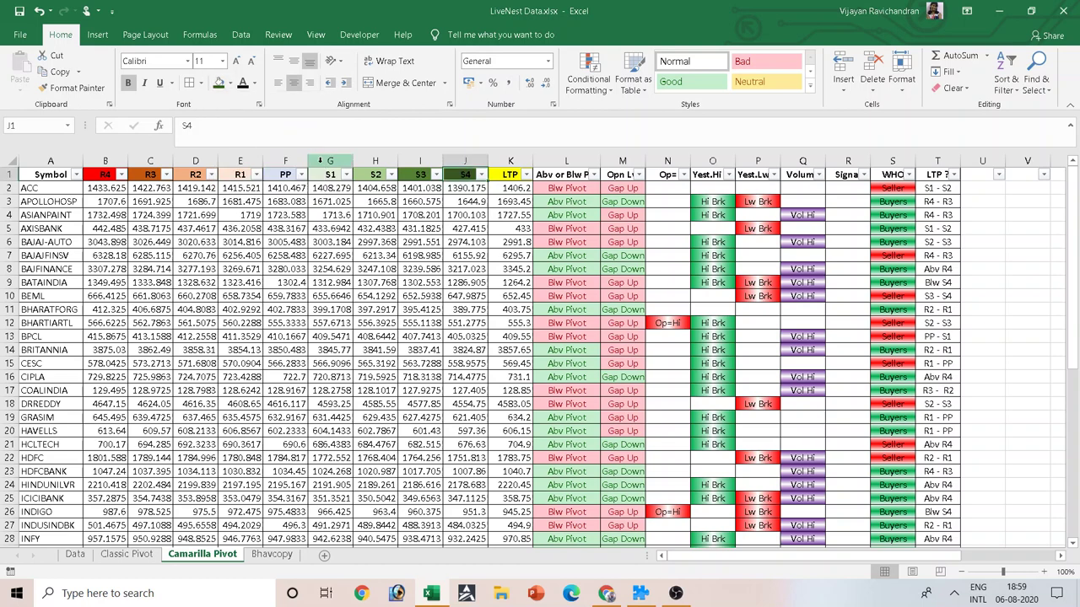
# Step: Make the R4 header text in B1 white, then select T2
pyautogui.click(91, 175)
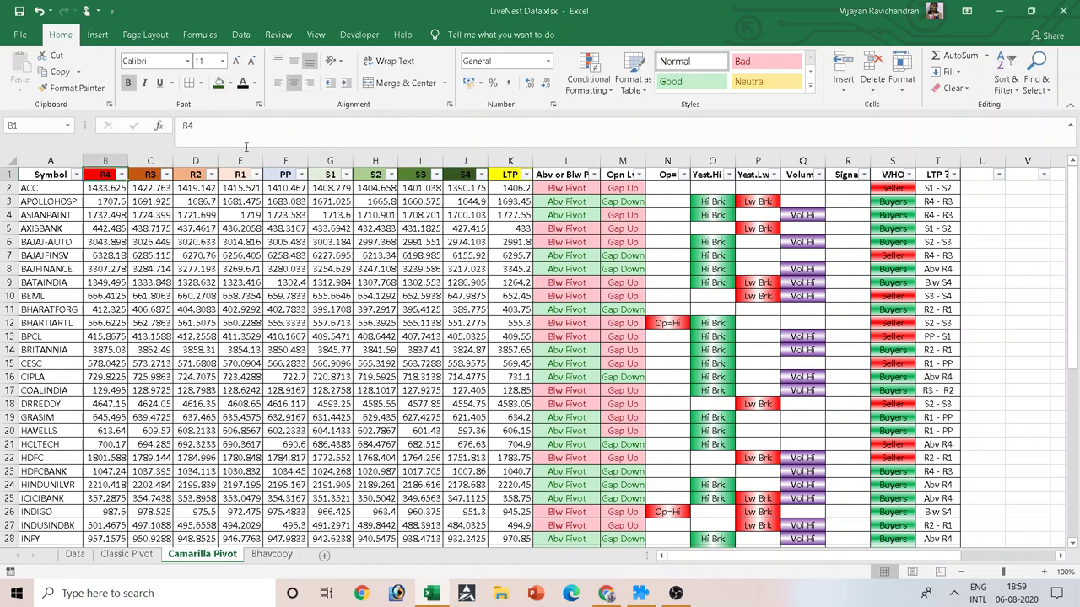
pyautogui.click(254, 84)
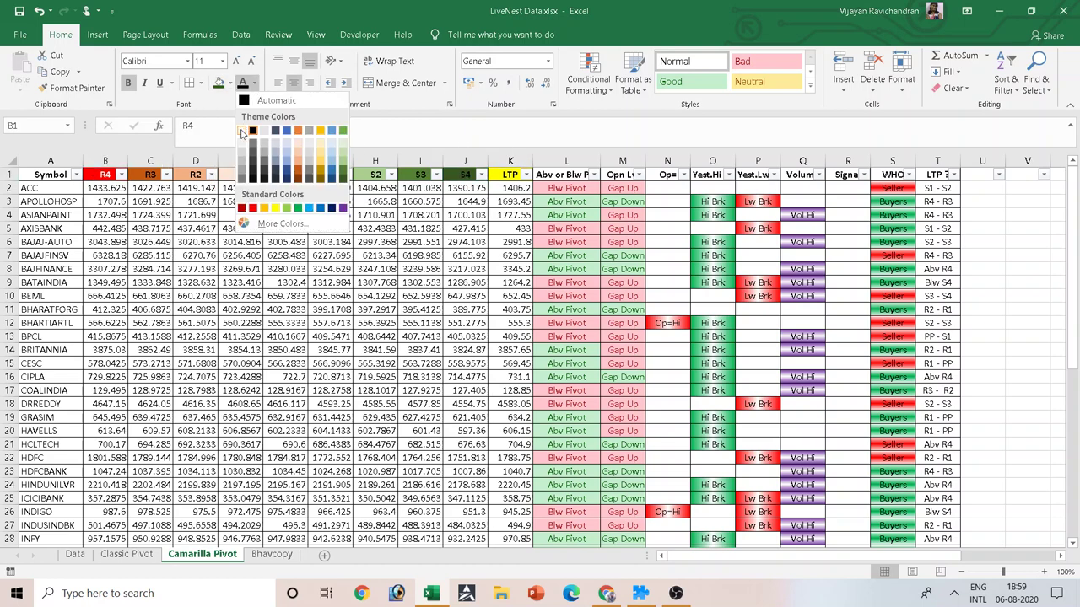
pyautogui.click(241, 131)
pyautogui.click(462, 176)
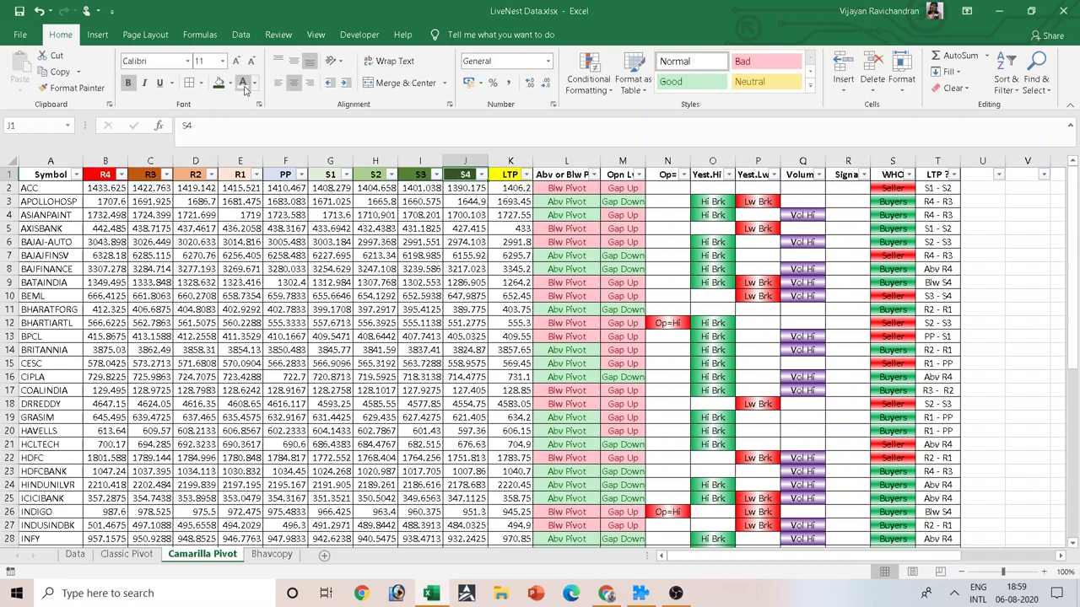
pyautogui.click(931, 189)
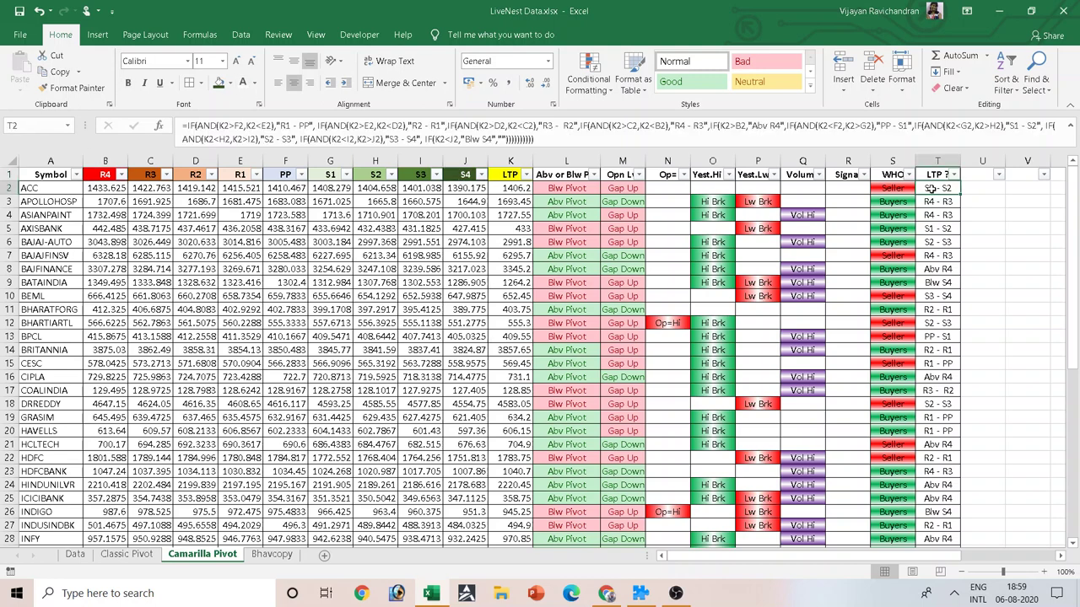
# Step: Fix the spacing after "R1 - PP" in T2's band formula and commit it
pyautogui.click(311, 125)
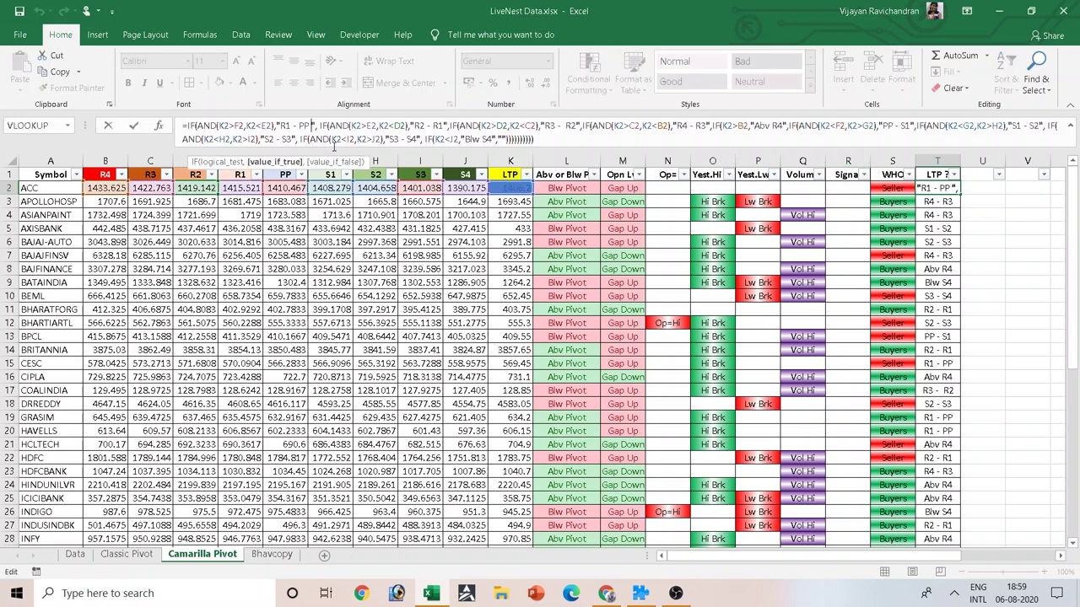
pyautogui.press('Delete')
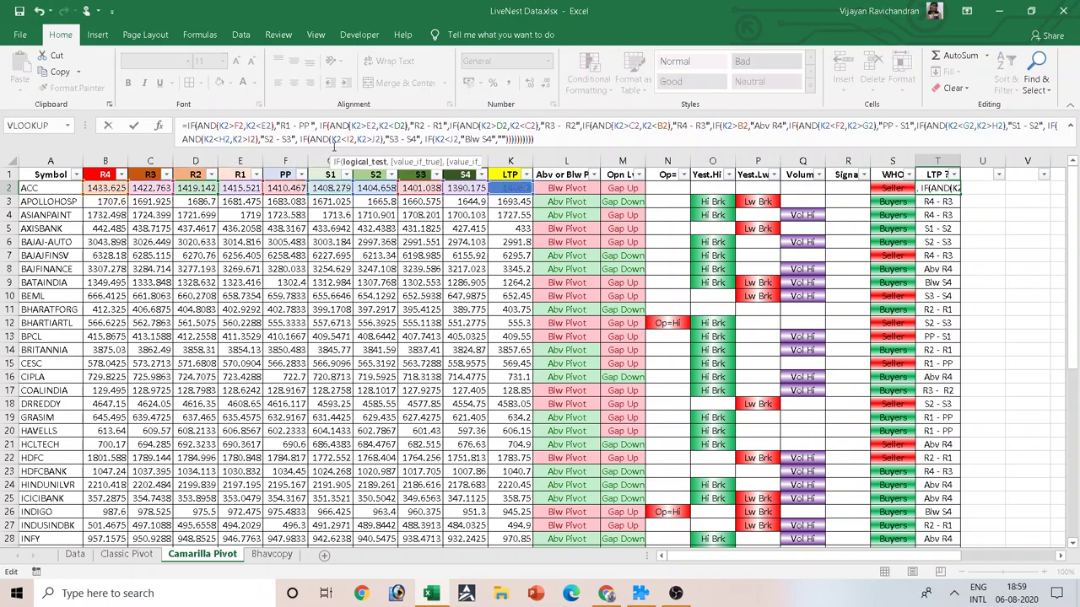
pyautogui.press('Right')
pyautogui.press('Right')
pyautogui.press('Right')
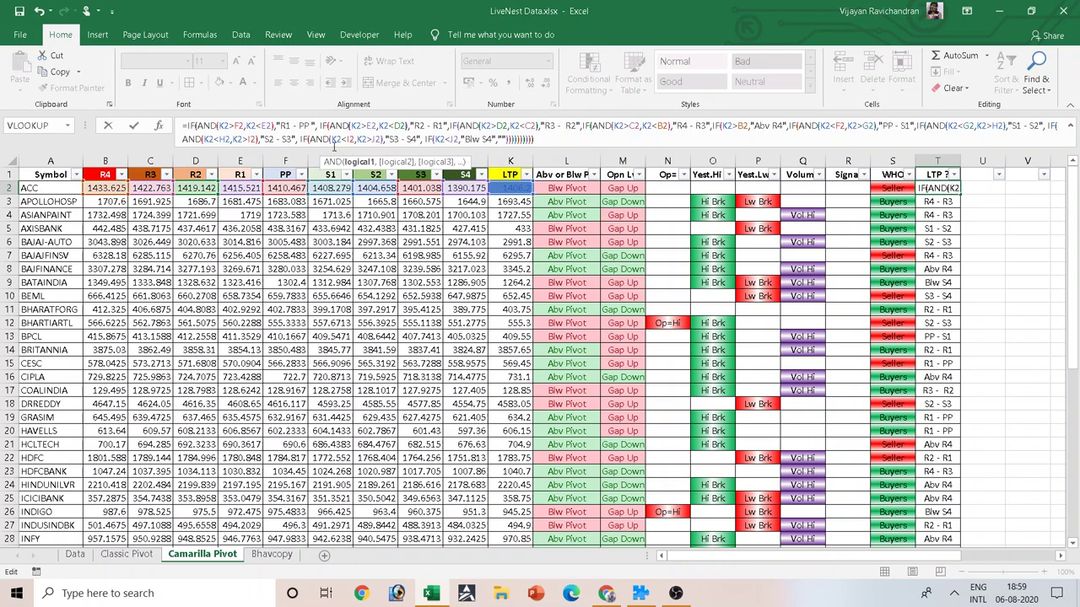
pyautogui.press('Left')
pyautogui.press('Left')
pyautogui.press('Left')
pyautogui.press('BackSpace')
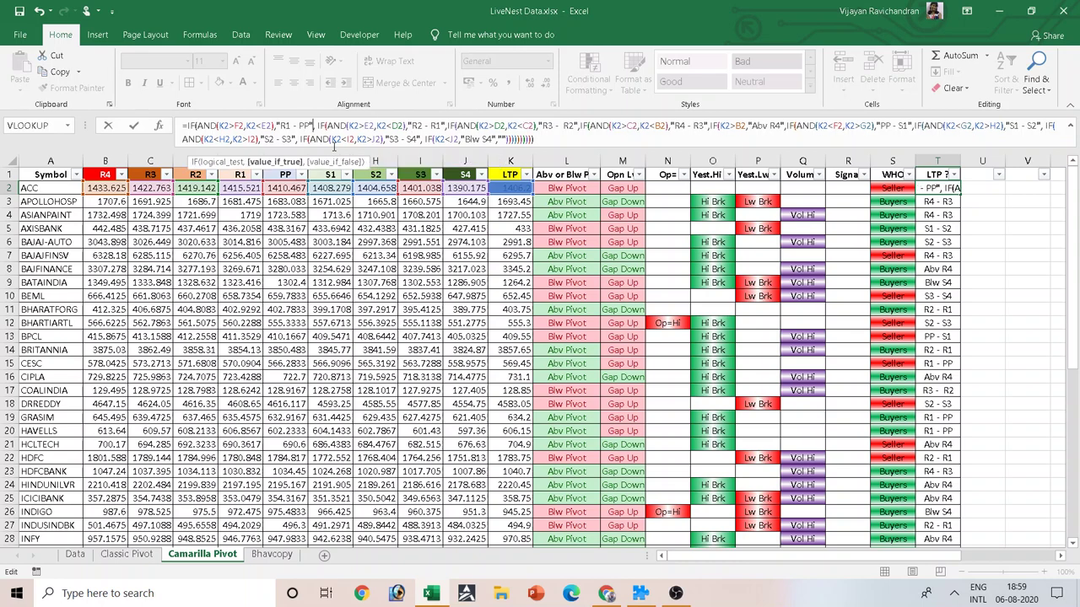
pyautogui.press('Right')
pyautogui.press('Right')
pyautogui.press('Right')
pyautogui.press('Right')
pyautogui.press('Right')
pyautogui.press('Right')
pyautogui.press('Right')
pyautogui.press('Right')
pyautogui.press('Right')
pyautogui.press('Right')
pyautogui.press('Right')
pyautogui.press('Right')
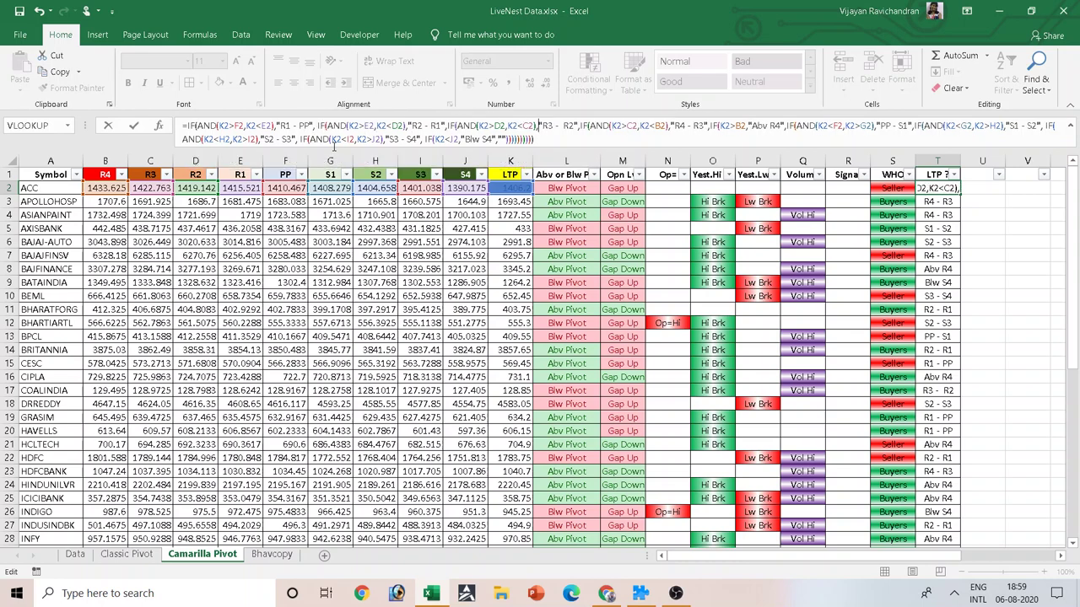
pyautogui.hotkey('ctrl', 'Return')
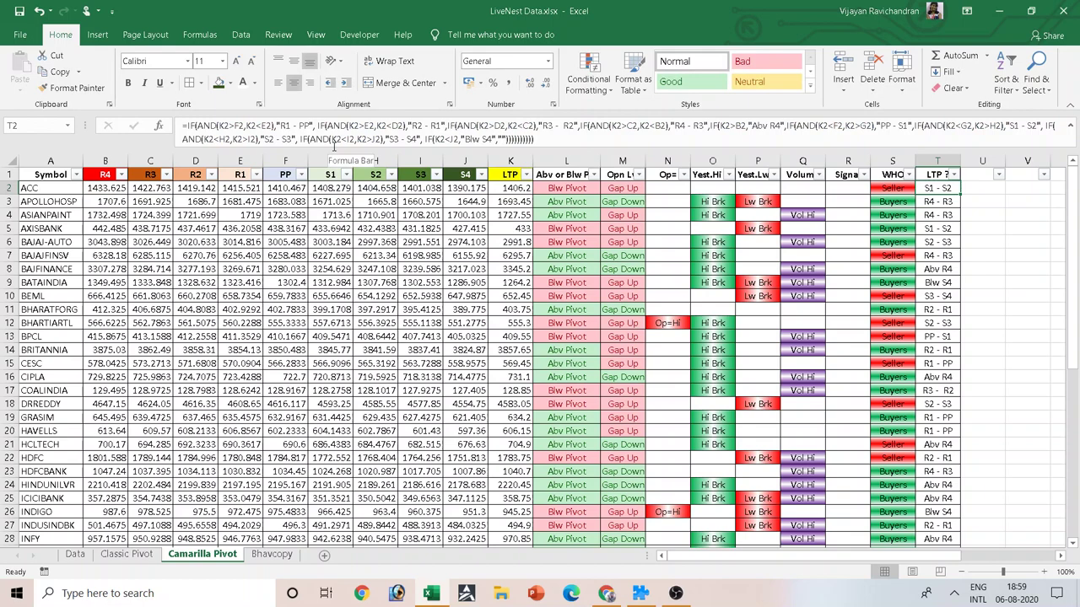
# Step: Select the LTP ? range T2:T51
pyautogui.hotkey('ctrl', 'shift', 'Down')
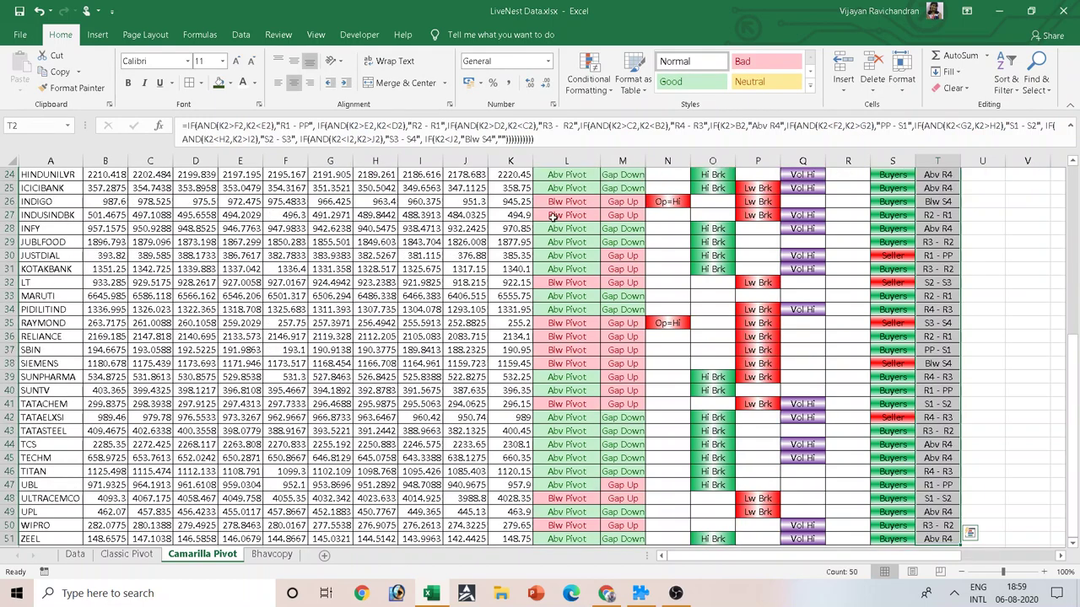
pyautogui.scroll(8, 605, 253)
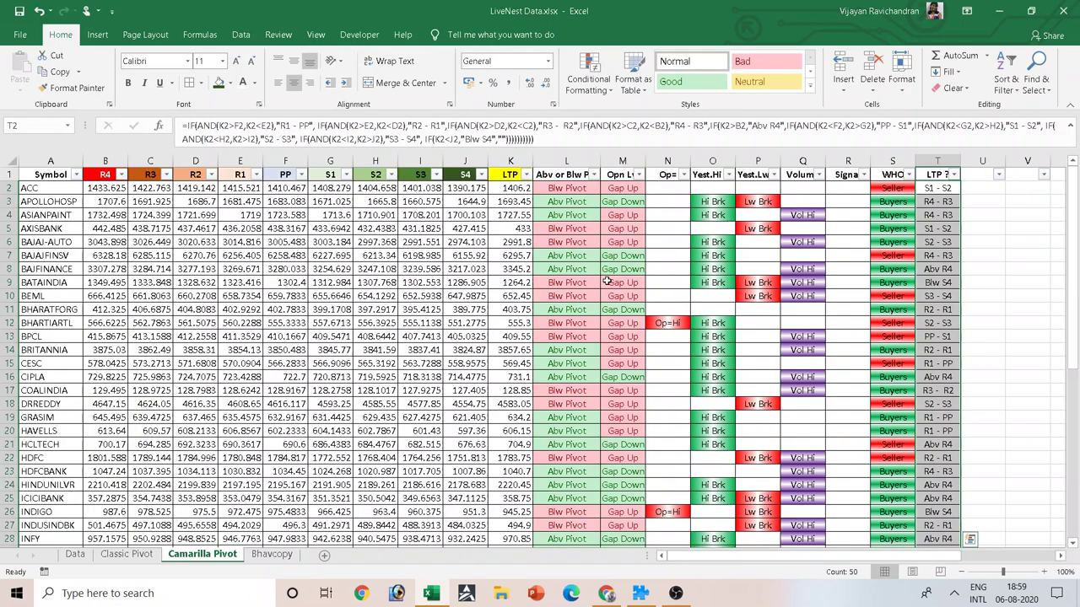
pyautogui.click(579, 92)
# Step: Start a Text That Contains highlight rule matching "R1 -"
pyautogui.moveTo(623, 119)
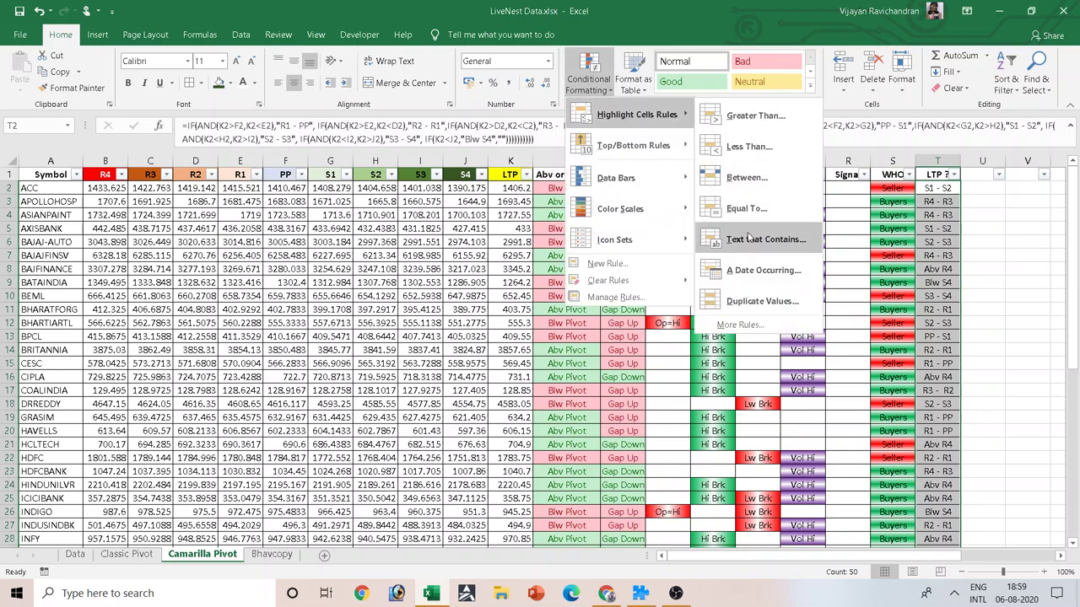
pyautogui.click(751, 239)
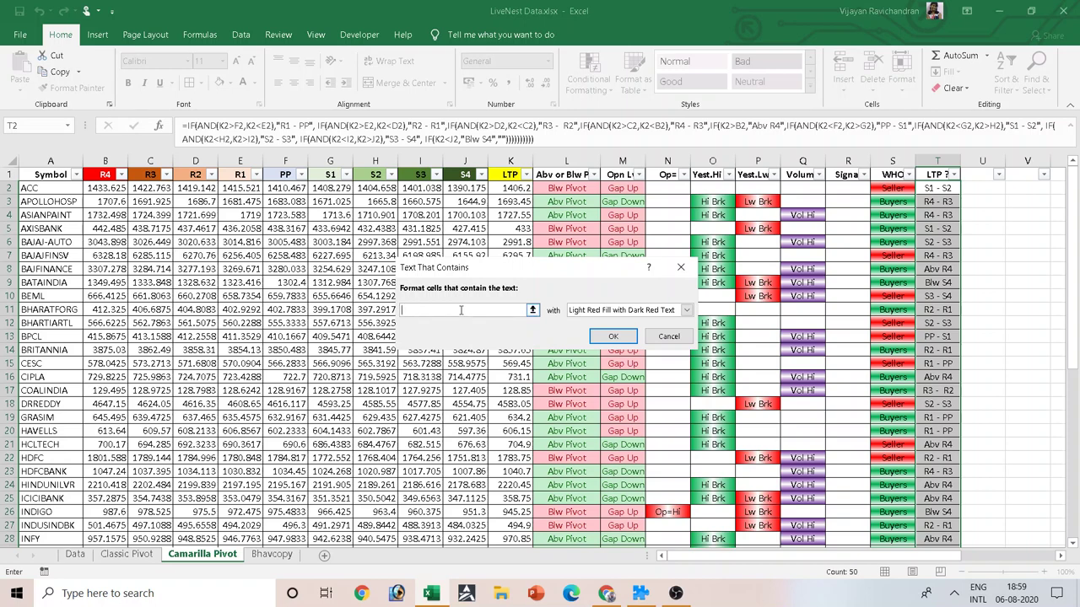
pyautogui.write('PP -')
pyautogui.press('BackSpace')
pyautogui.write('R')
pyautogui.moveTo(416, 310); pyautogui.dragTo(359, 301)
pyautogui.press('Delete')
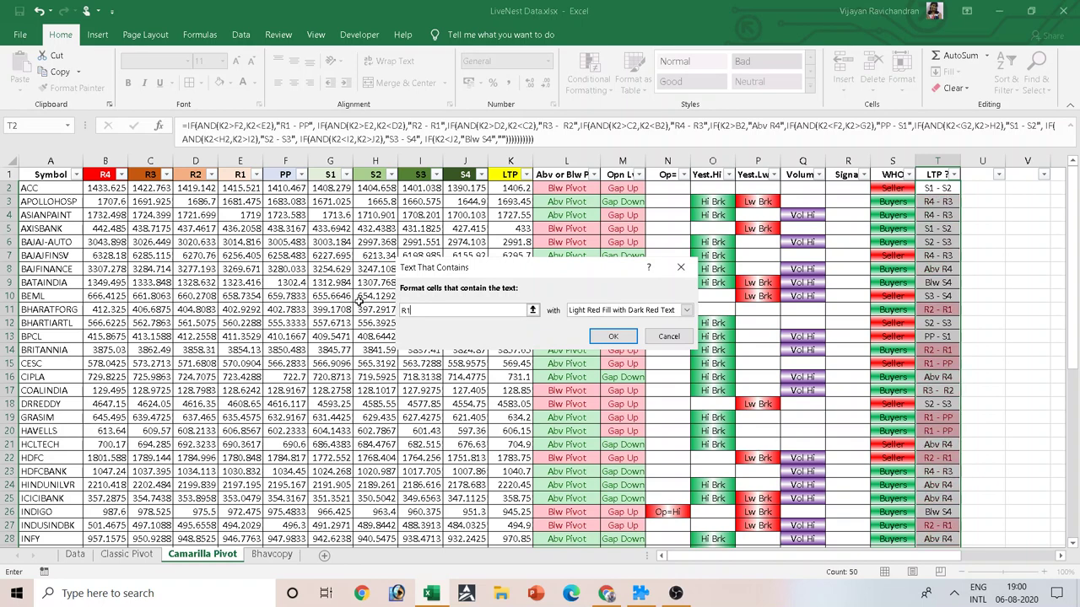
pyautogui.write(' - PP')
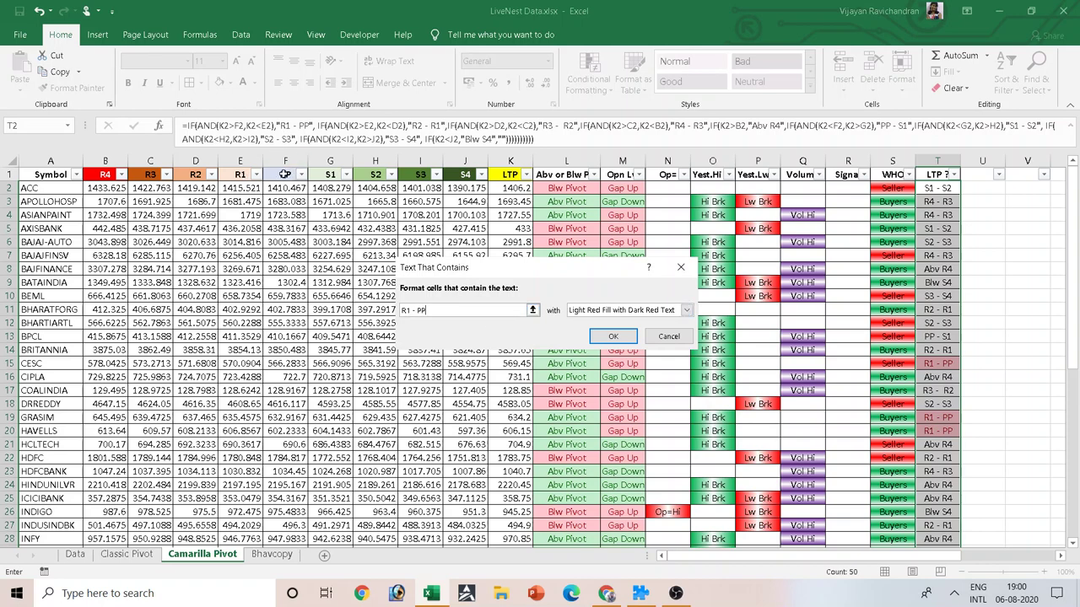
# Step: Give the rule a custom light blue-to-white two-colour gradient fill and apply it
pyautogui.click(686, 310)
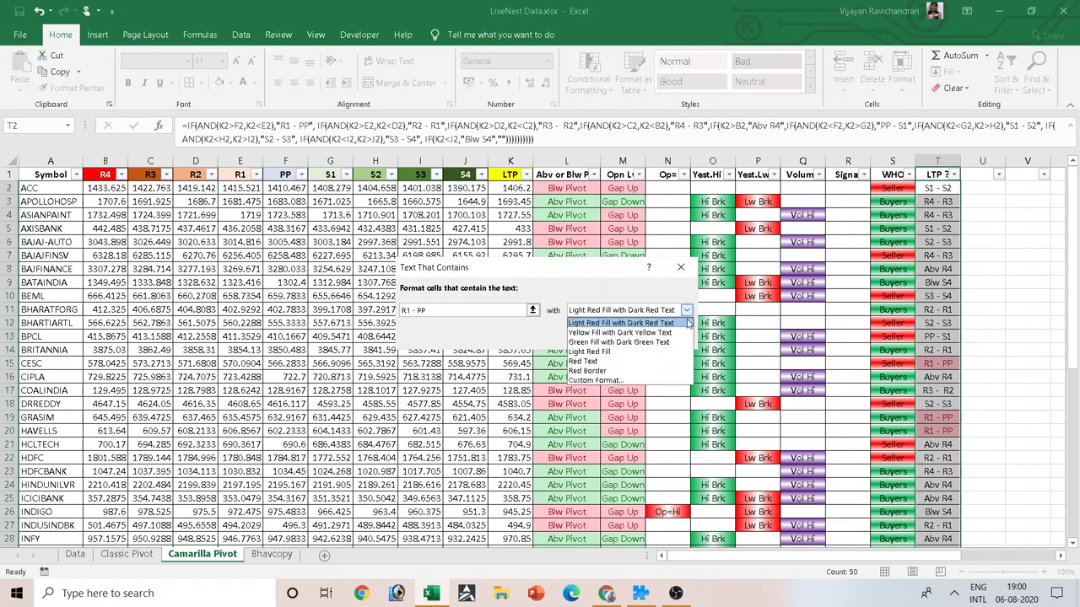
pyautogui.click(639, 380)
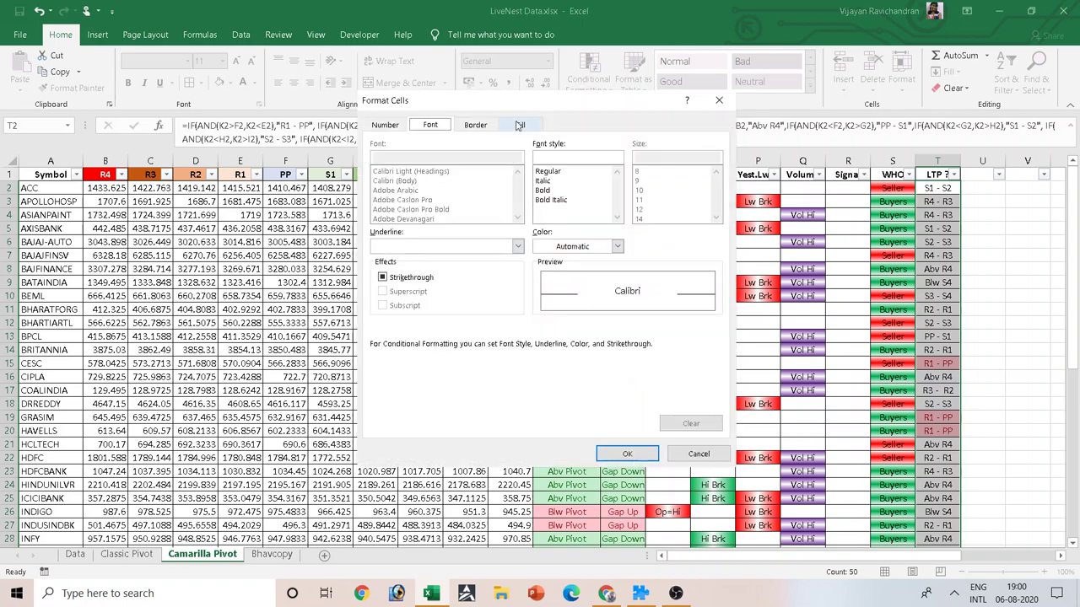
pyautogui.click(522, 125)
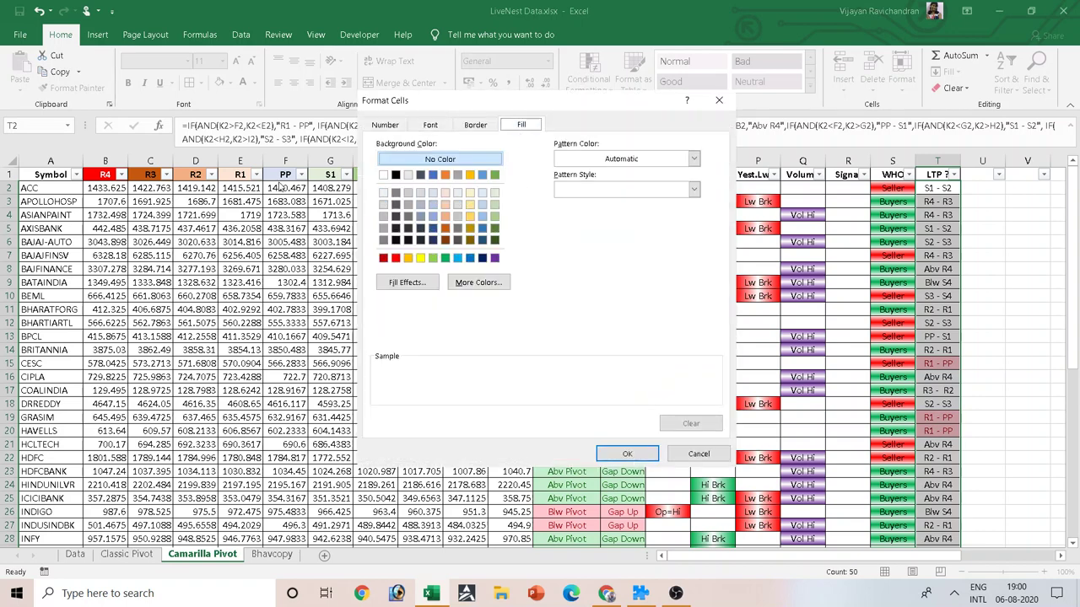
pyautogui.click(433, 204)
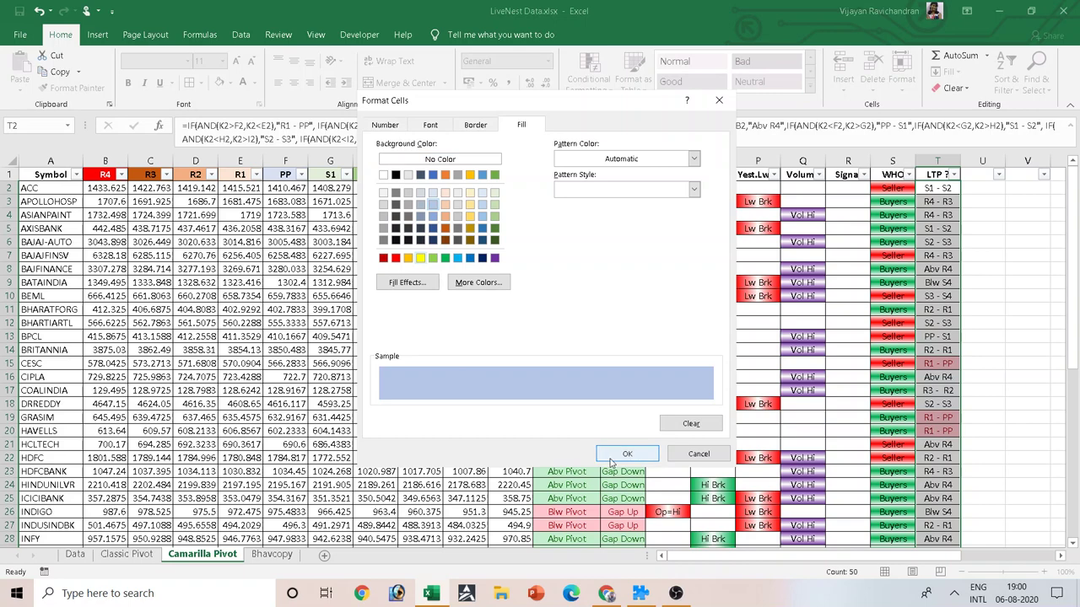
pyautogui.click(436, 287)
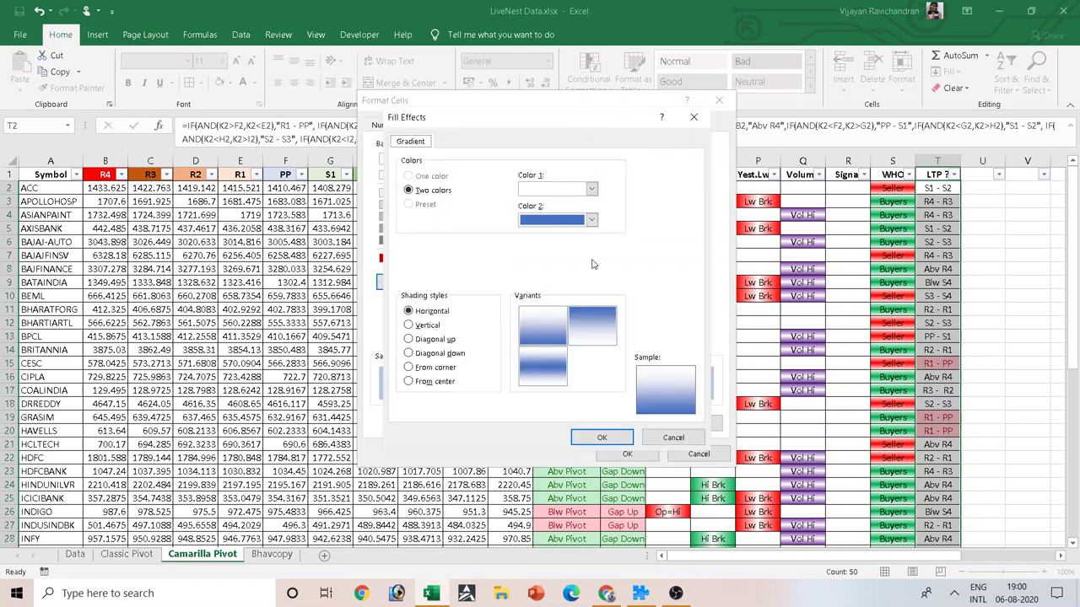
pyautogui.click(592, 190)
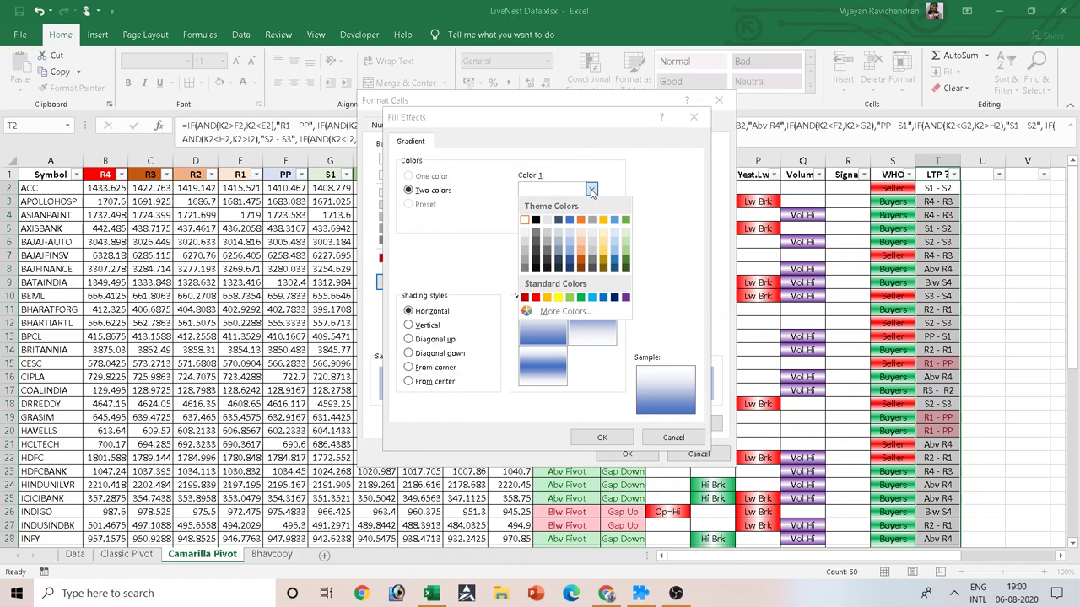
pyautogui.click(571, 245)
pyautogui.click(595, 221)
pyautogui.click(526, 260)
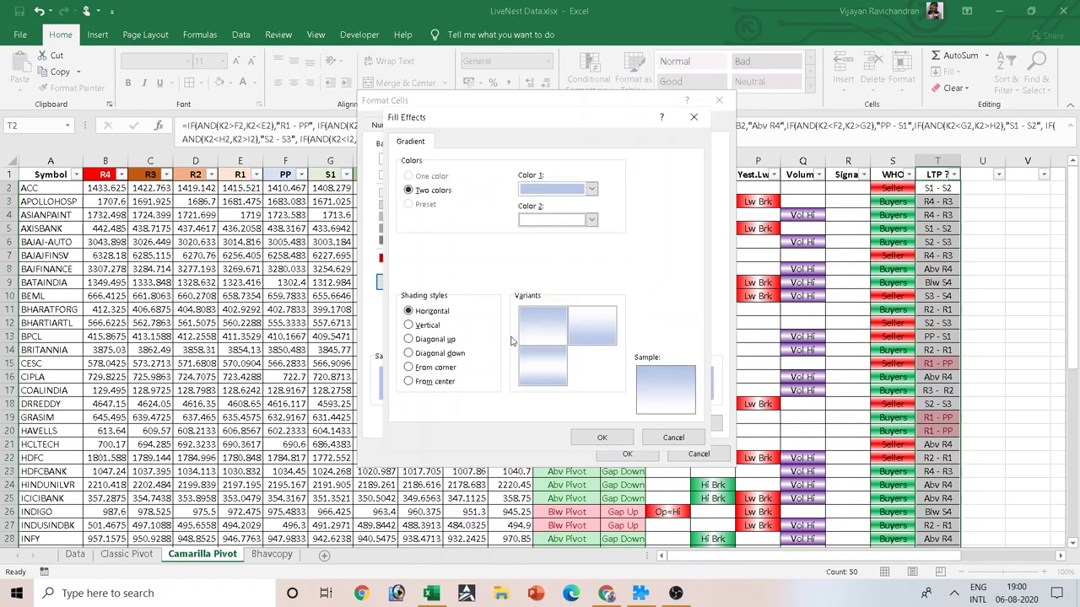
pyautogui.click(601, 437)
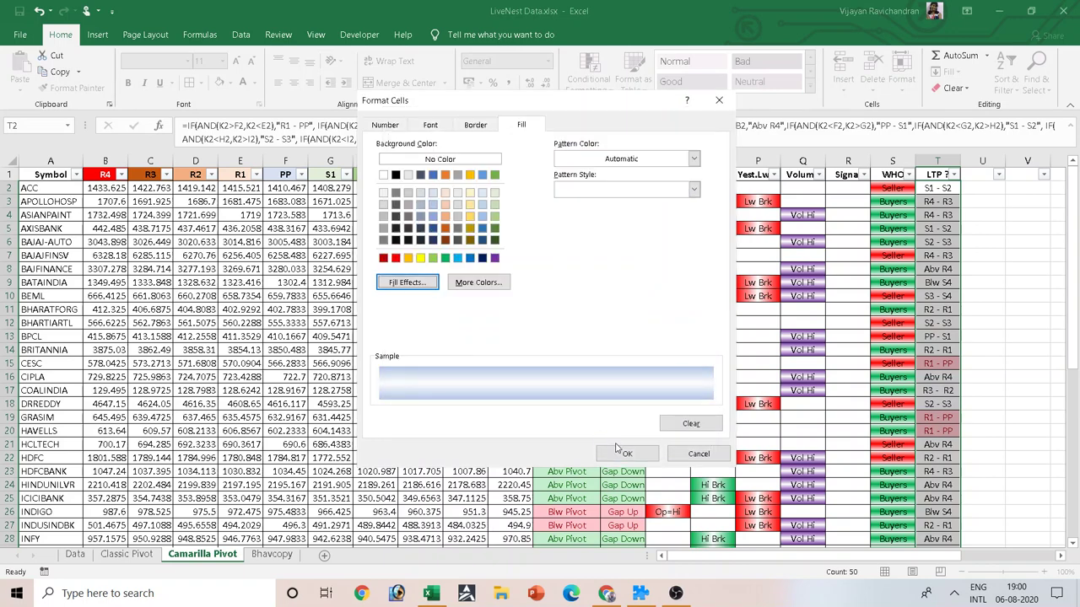
pyautogui.click(623, 454)
pyautogui.click(614, 336)
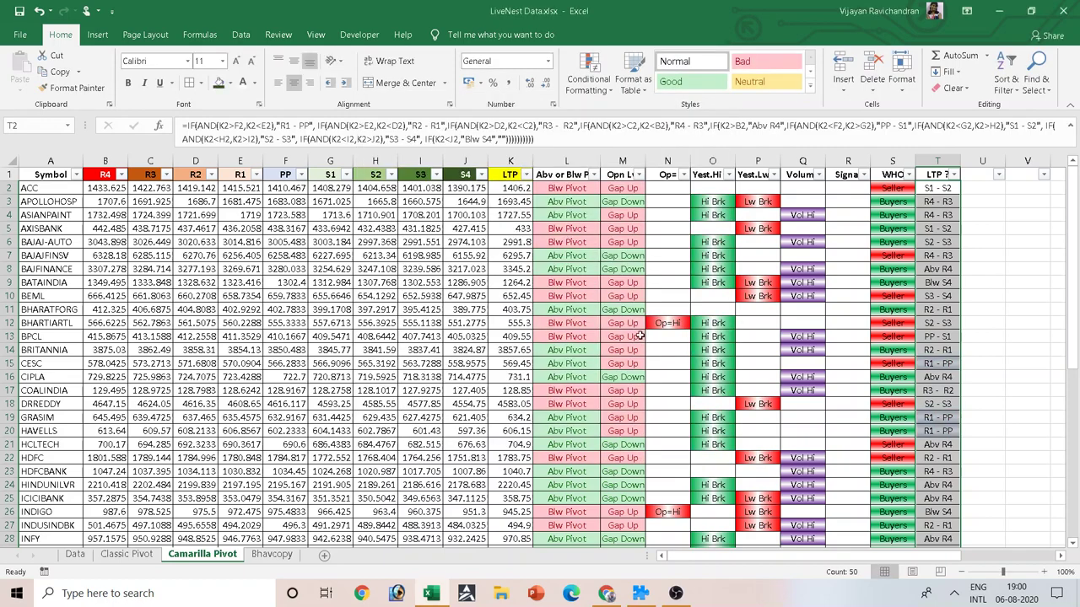
pyautogui.scroll(-1, 1015, 348)
pyautogui.scroll(-2, 1015, 349)
pyautogui.scroll(3, 944, 325)
pyautogui.scroll(-4, 1006, 454)
pyautogui.scroll(-3, 1006, 454)
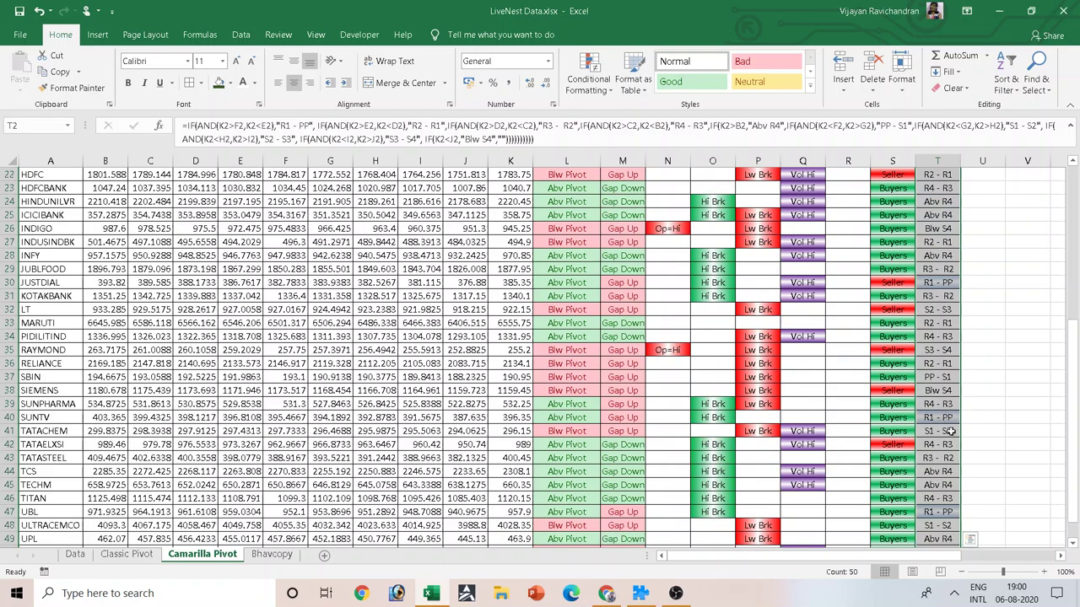
pyautogui.scroll(4, 952, 434)
pyautogui.scroll(3, 953, 445)
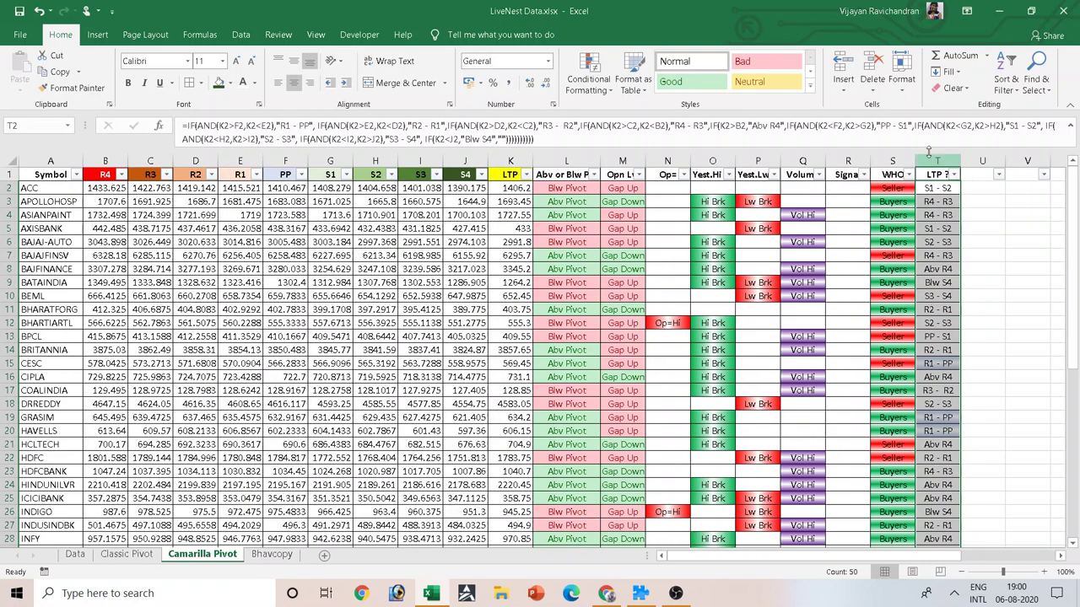
# Step: Start another Text That Contains rule matching "R2" with a custom format
pyautogui.click(594, 102)
pyautogui.moveTo(623, 116)
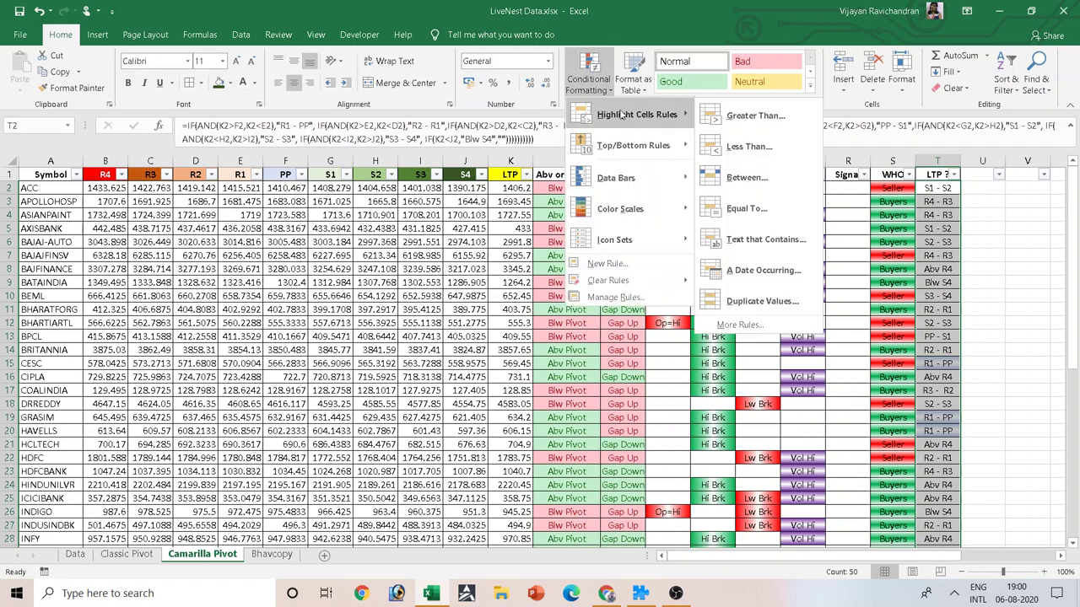
pyautogui.click(774, 235)
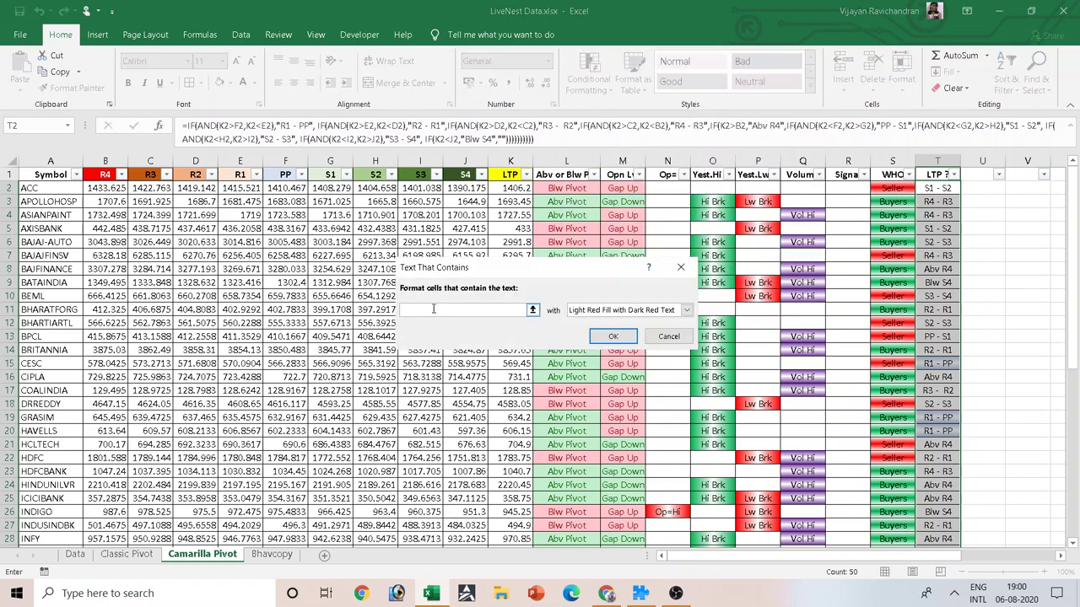
pyautogui.write('R2 - R1')
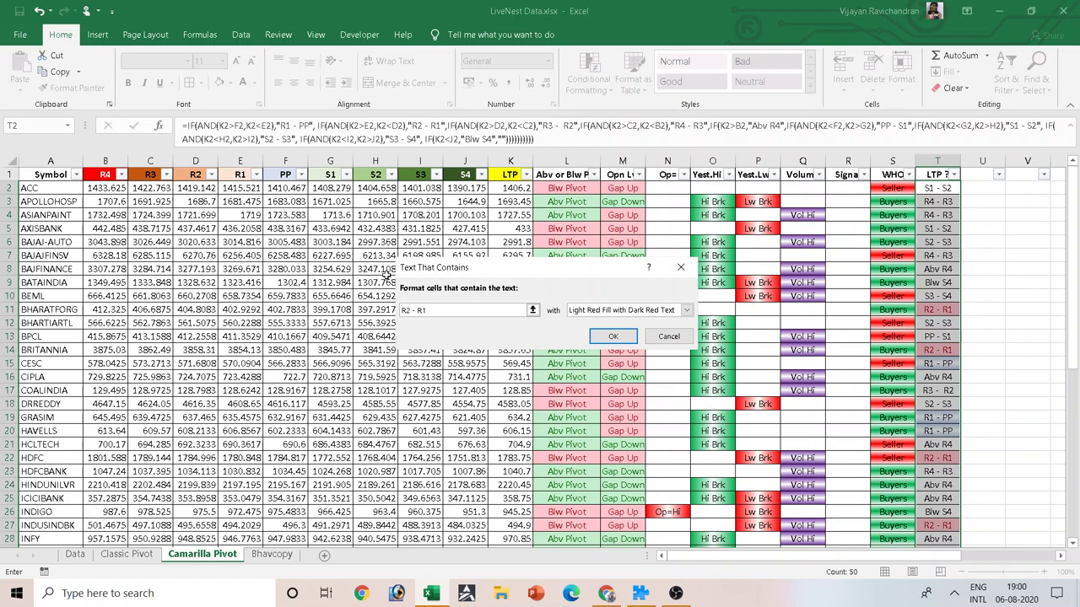
pyautogui.click(687, 309)
pyautogui.click(625, 380)
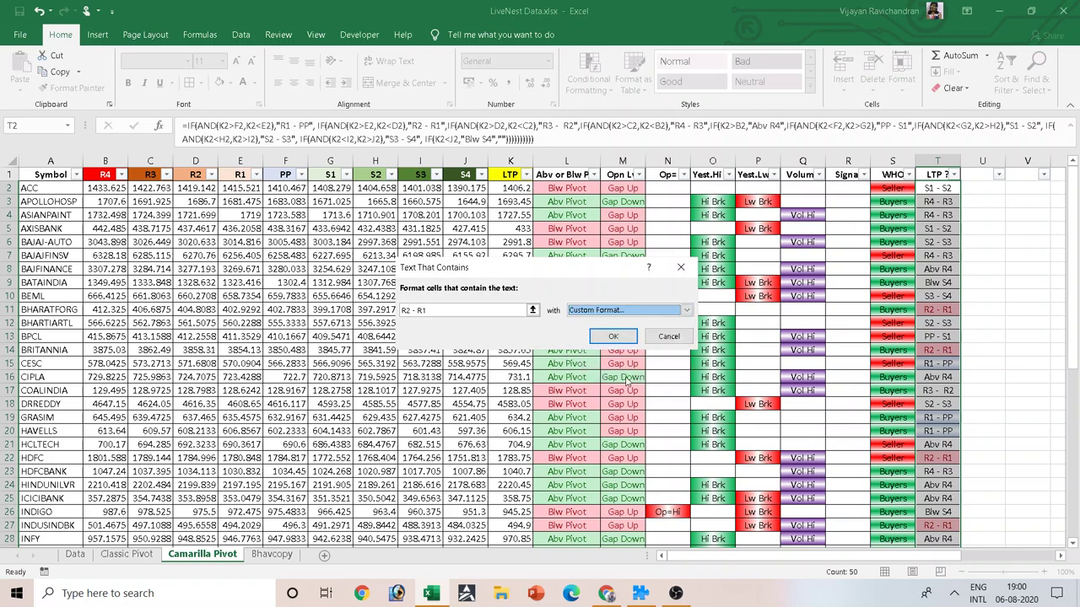
# Step: Set a pale peach-and-white gradient with the opposite-fade variant and apply the rule
pyautogui.click(407, 282)
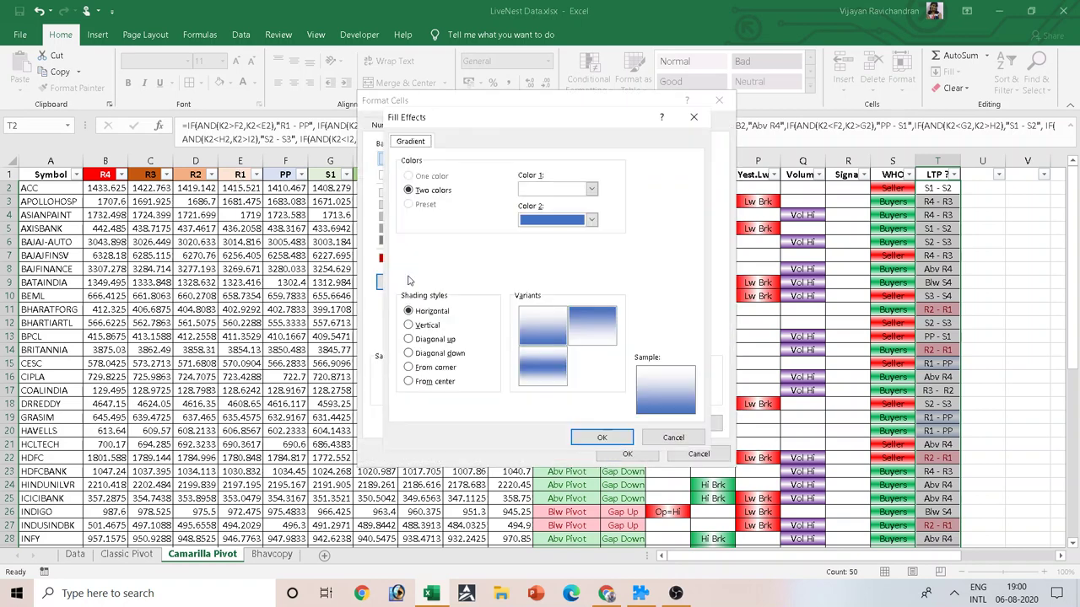
pyautogui.click(591, 220)
pyautogui.click(531, 247)
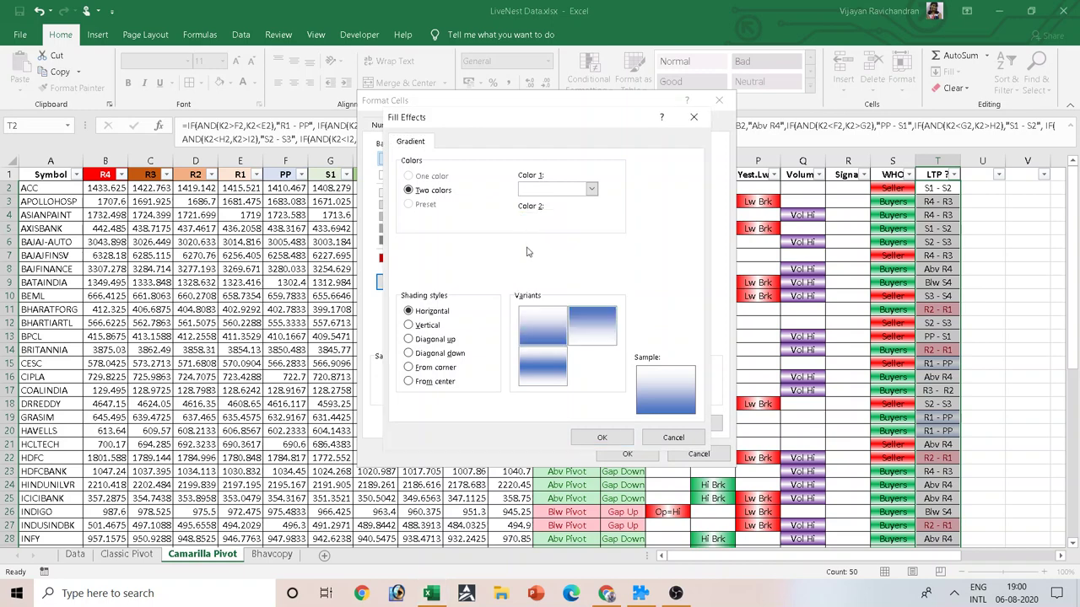
pyautogui.click(591, 190)
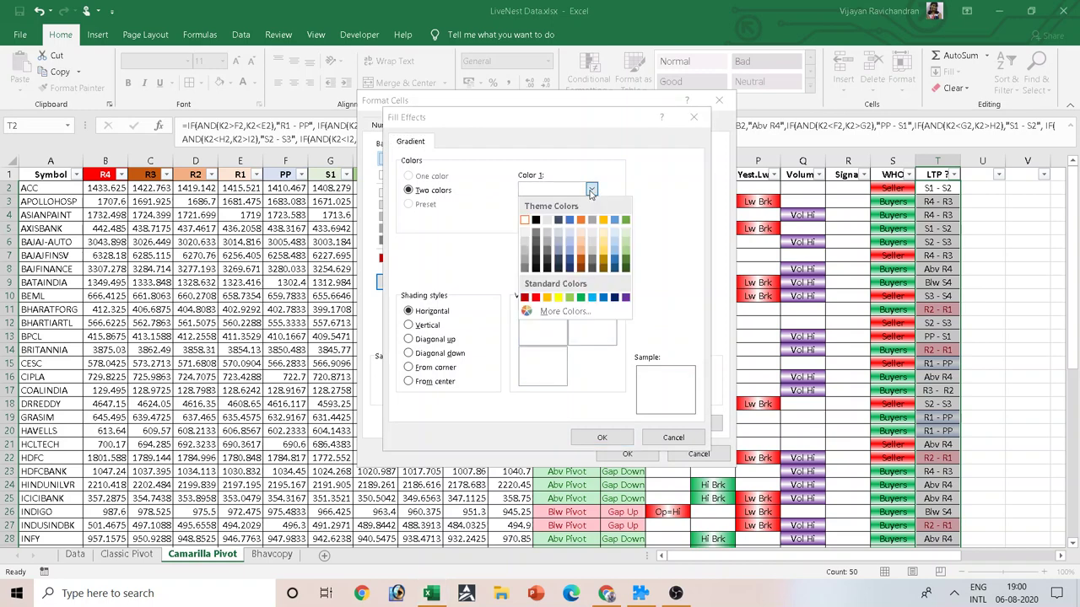
pyautogui.click(582, 243)
pyautogui.click(592, 189)
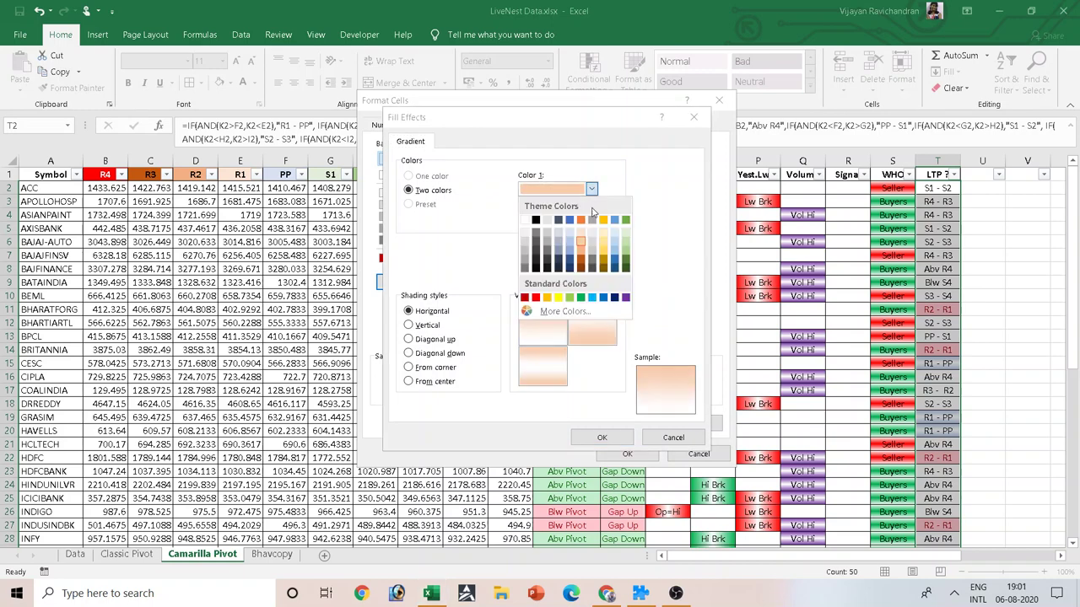
pyautogui.click(581, 233)
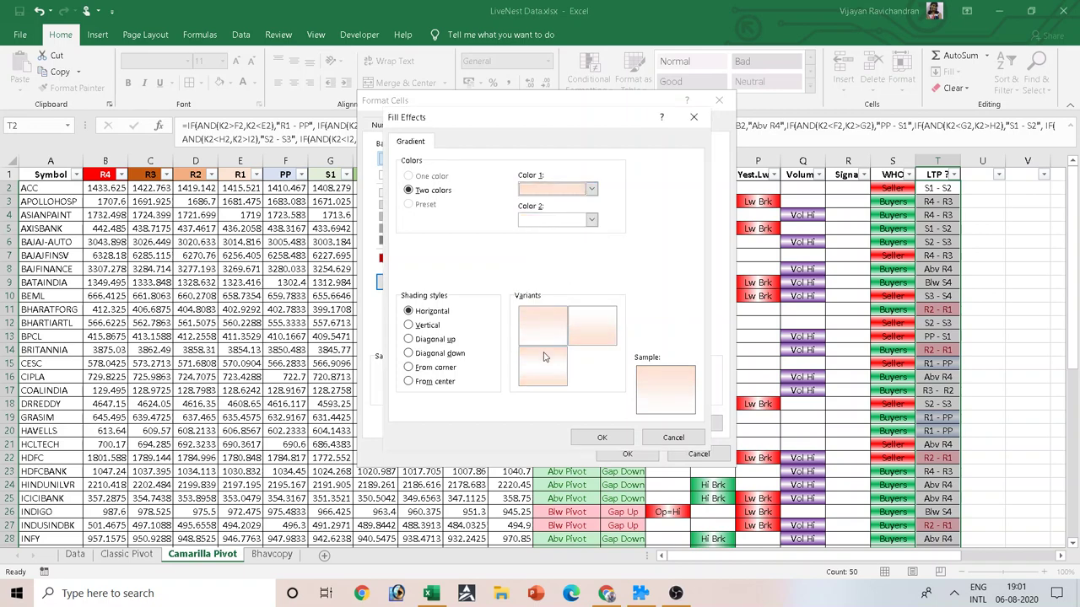
pyautogui.click(544, 357)
pyautogui.click(593, 436)
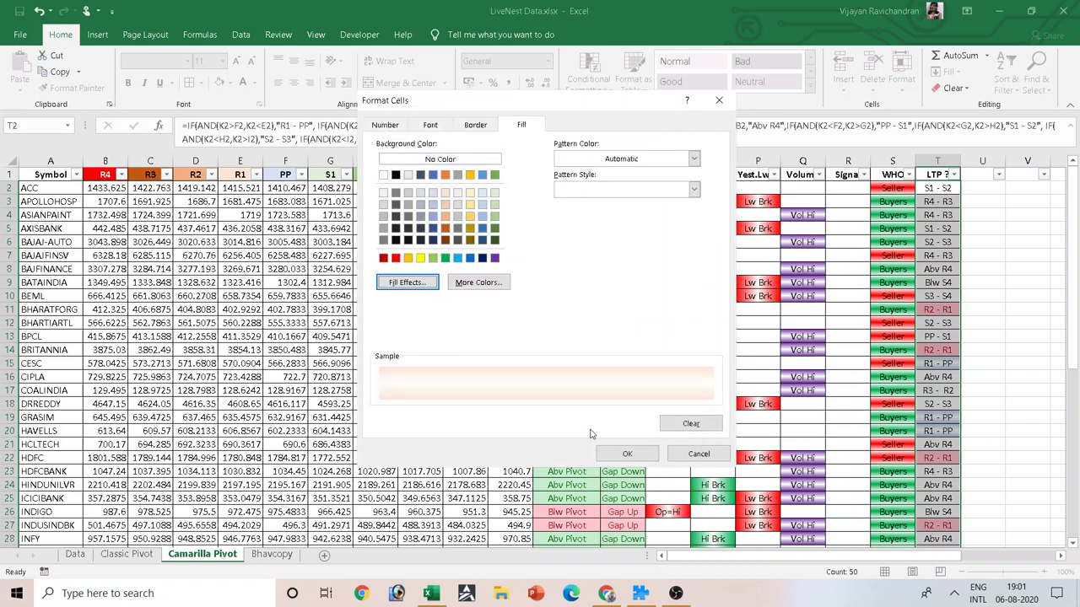
pyautogui.click(641, 449)
pyautogui.click(614, 337)
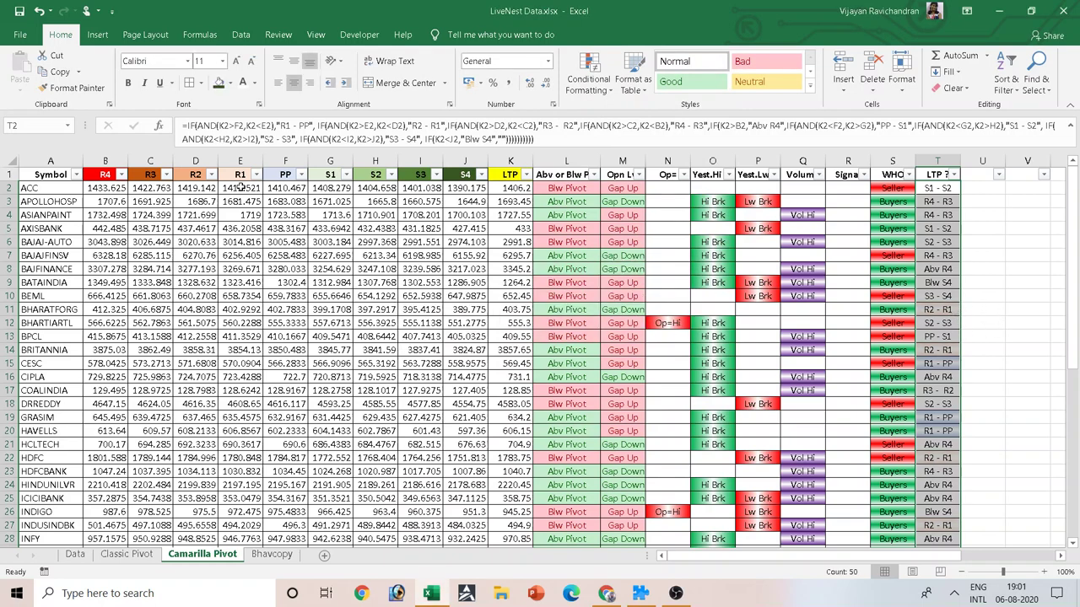
# Step: Begin a Text That Contains rule, then cancel the unfinished attempt
pyautogui.click(589, 76)
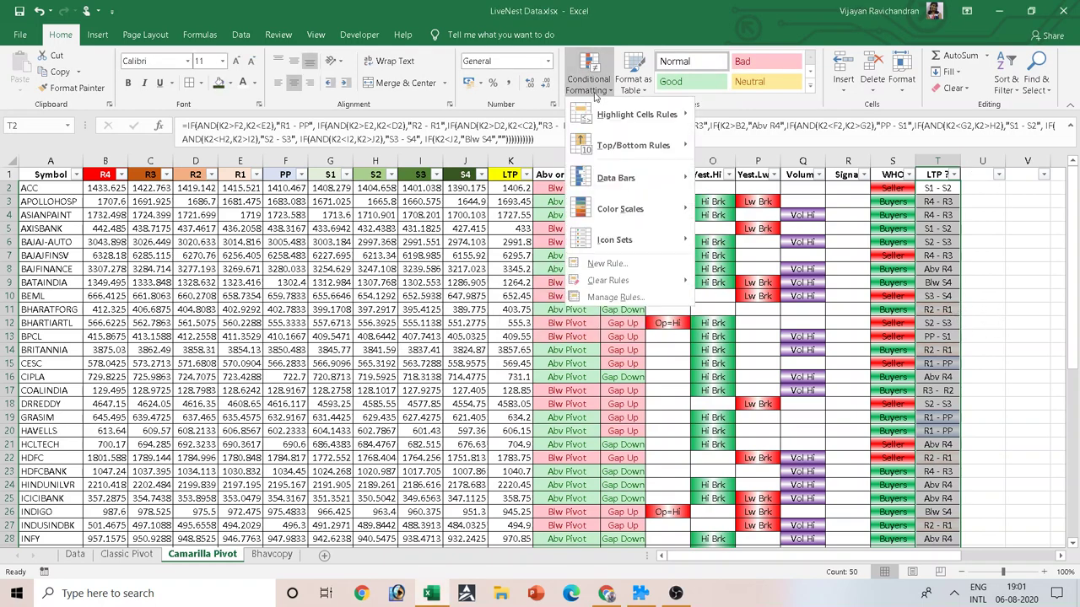
pyautogui.moveTo(641, 114)
pyautogui.click(762, 241)
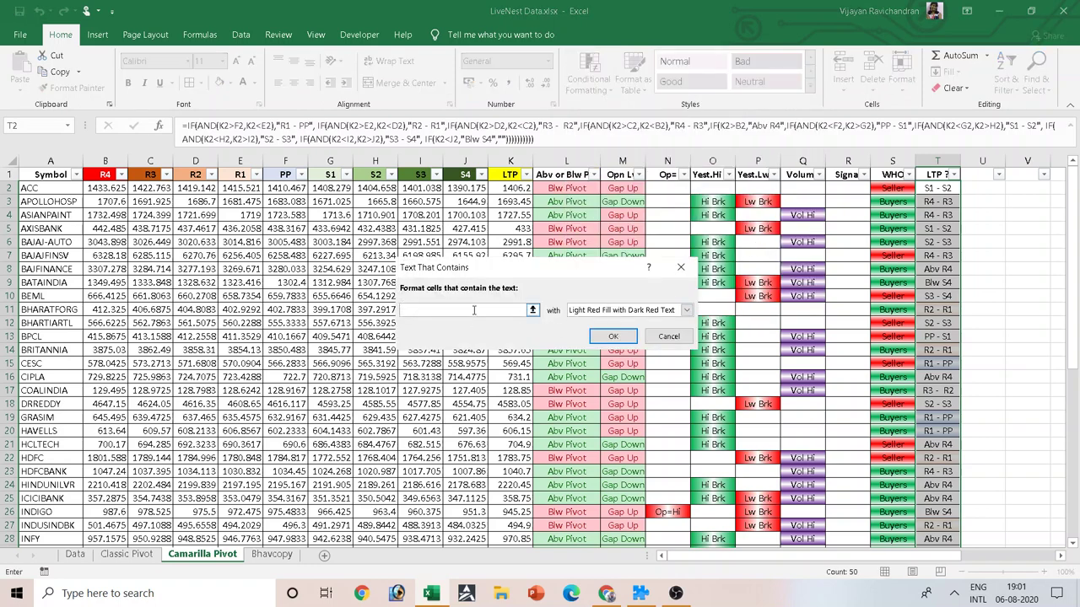
pyautogui.write('R')
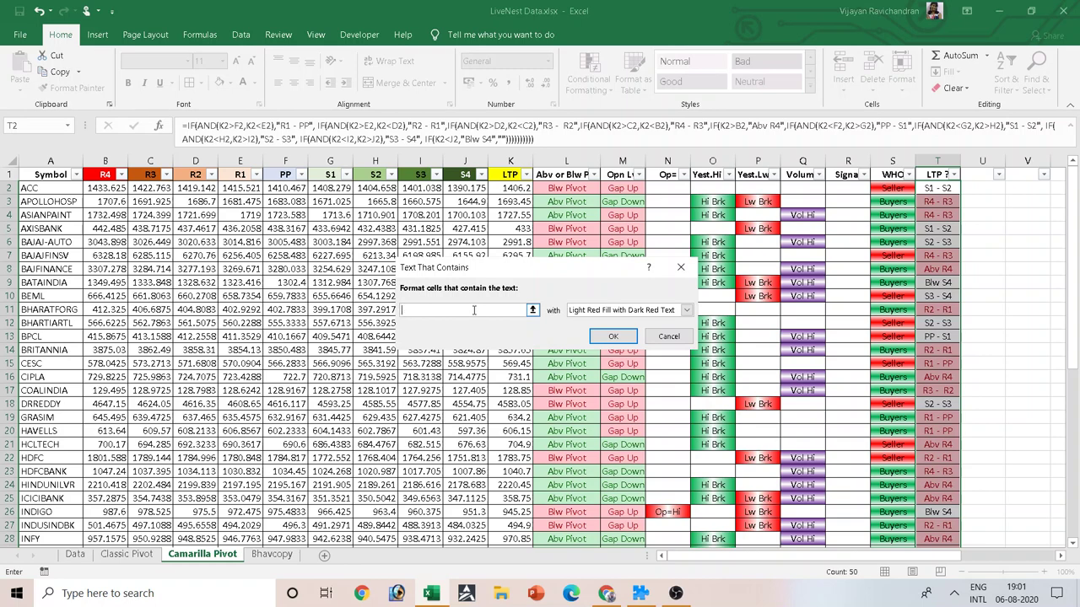
pyautogui.click(671, 336)
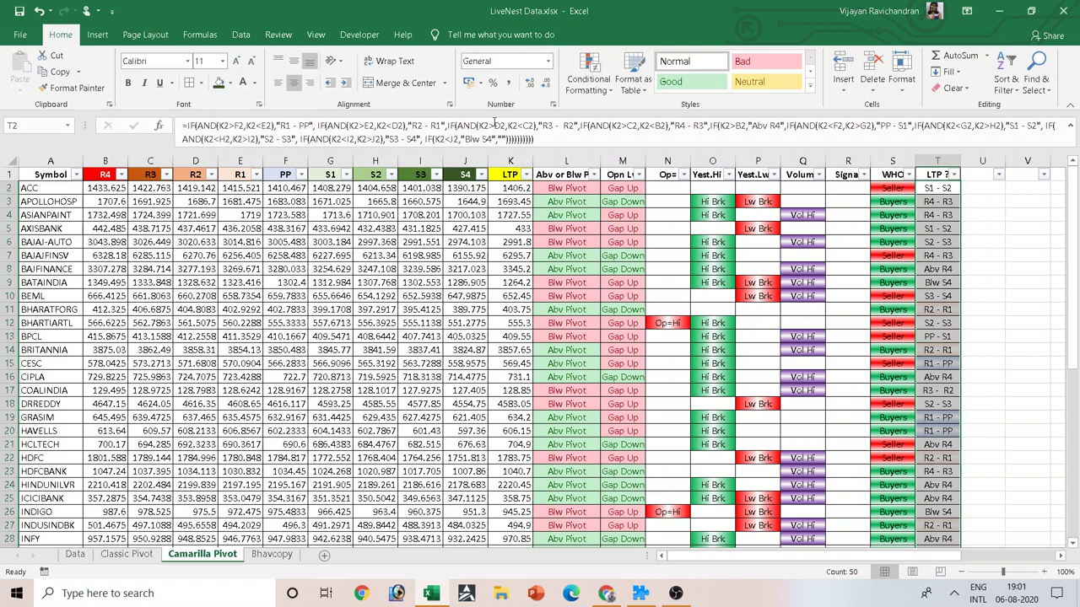
# Step: Create a Text That Contains rule for 'R3 - R2' using a custom format
pyautogui.click(599, 84)
pyautogui.moveTo(620, 122)
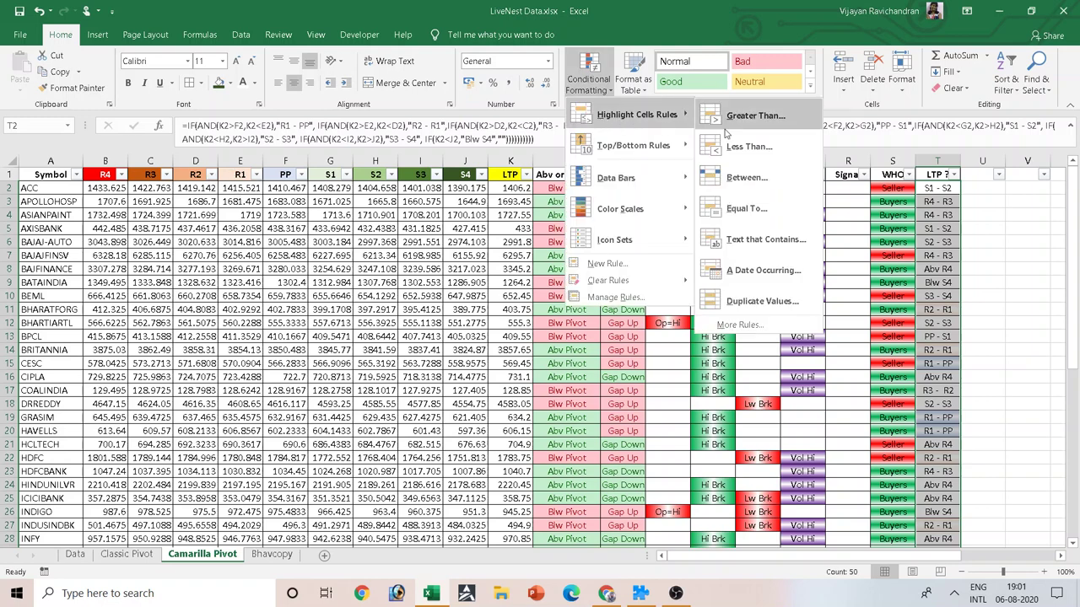
pyautogui.click(750, 240)
pyautogui.write('R3 - R2')
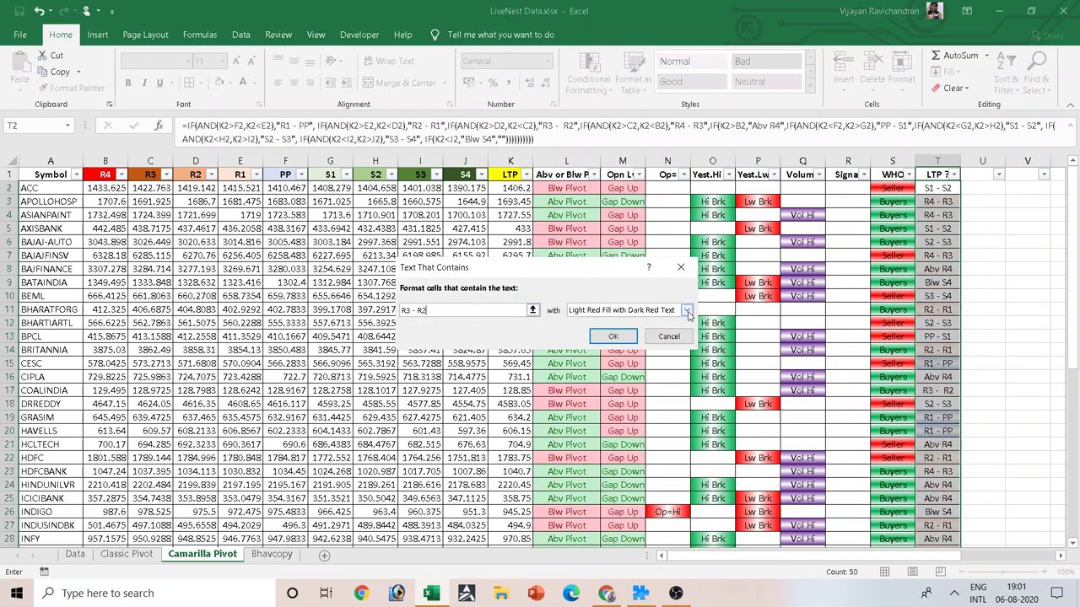
pyautogui.click(687, 310)
pyautogui.click(654, 384)
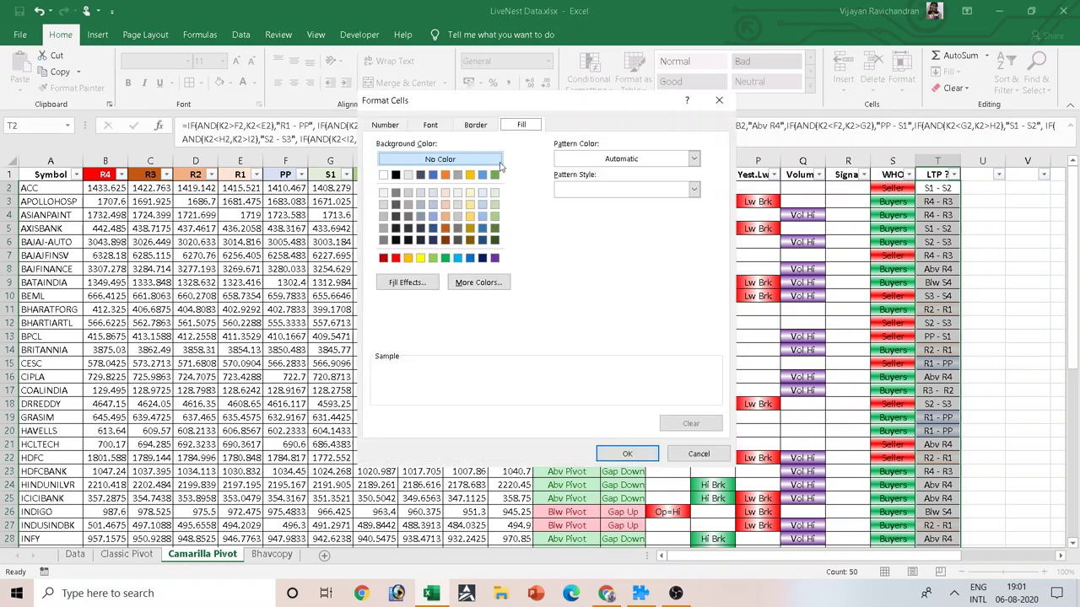
# Step: Give matching cells a light orange-to-white gradient fill and apply the rule
pyautogui.click(407, 282)
pyautogui.click(591, 189)
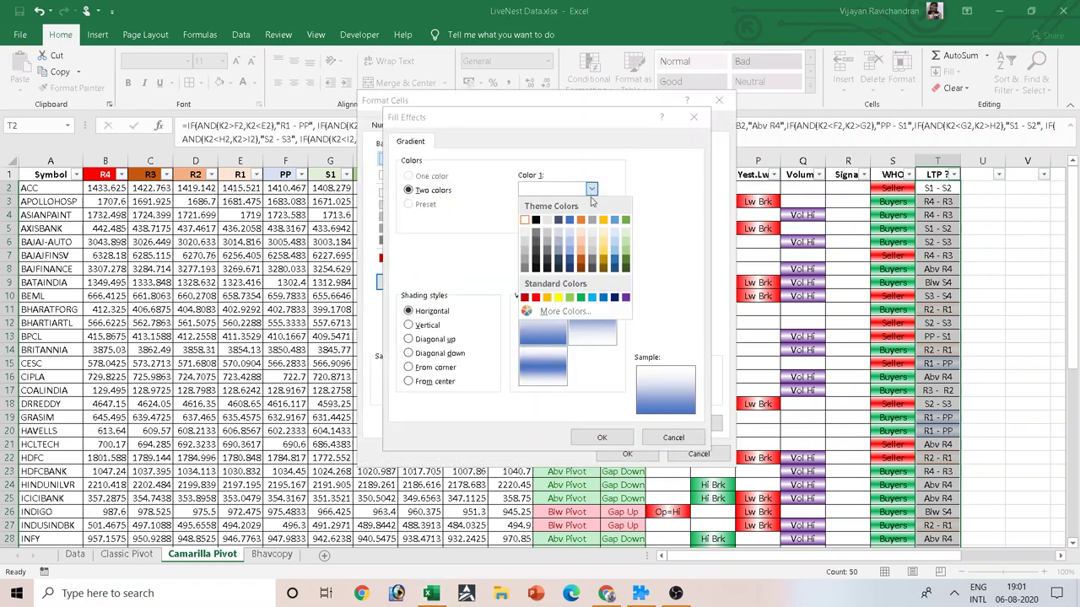
pyautogui.click(580, 250)
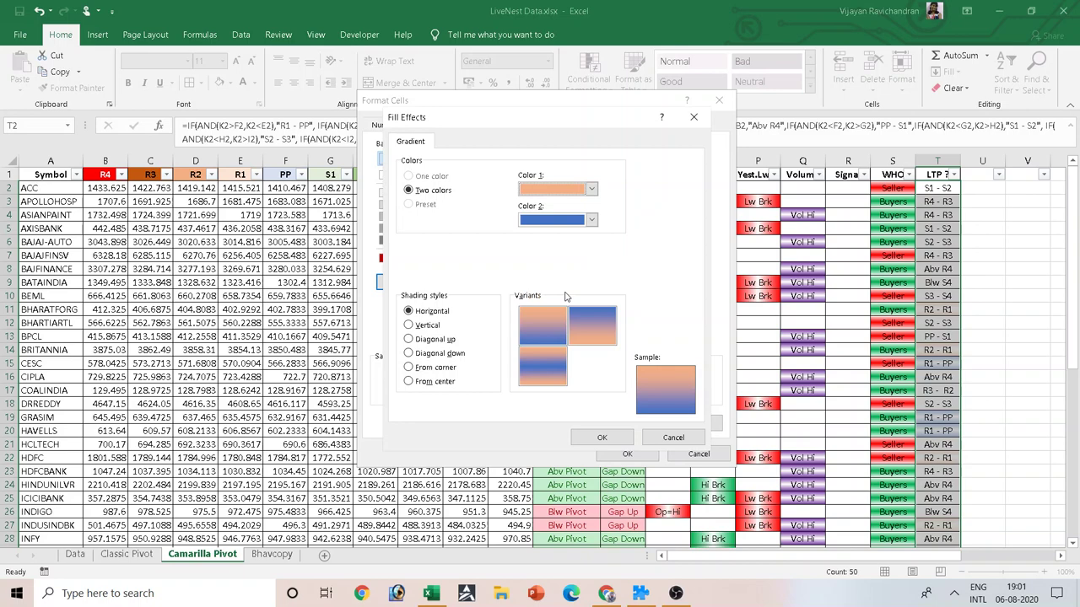
pyautogui.click(593, 220)
pyautogui.click(524, 248)
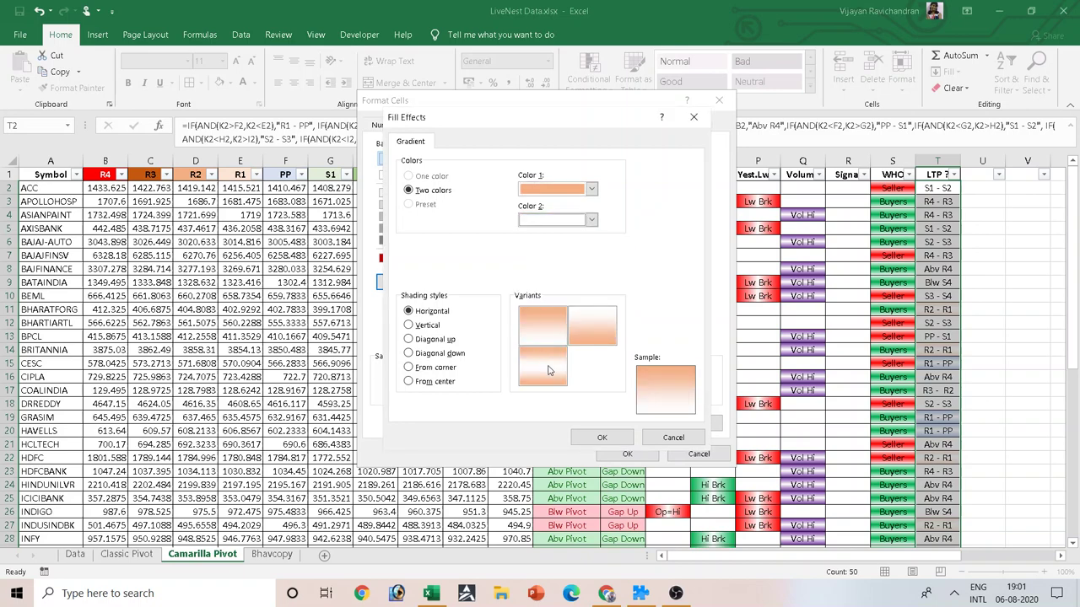
pyautogui.click(590, 436)
pyautogui.click(607, 455)
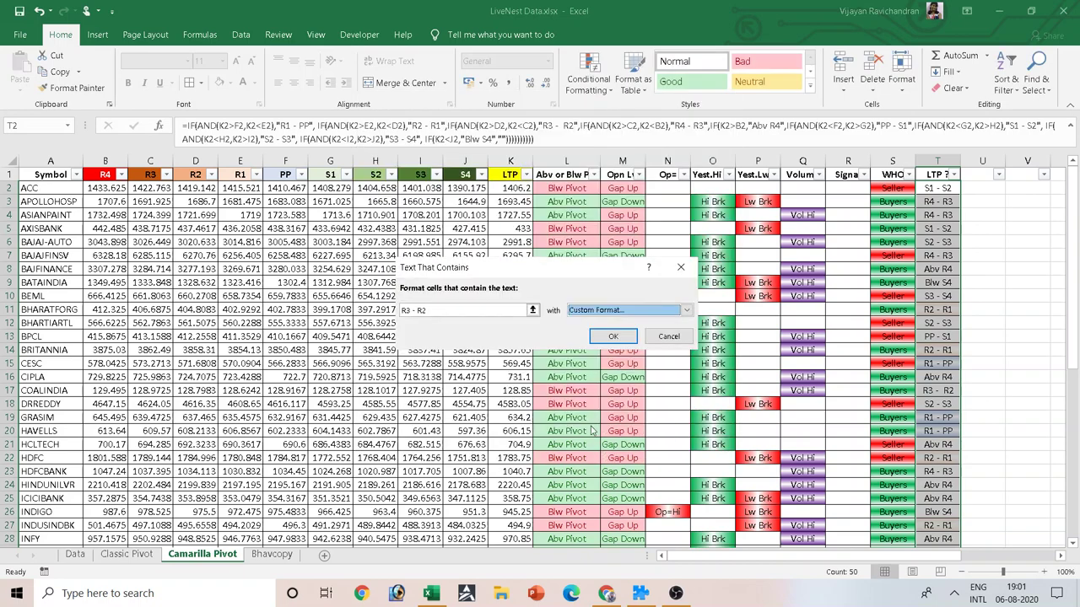
pyautogui.click(611, 338)
pyautogui.scroll(-4, 1005, 283)
pyautogui.scroll(-1, 1006, 285)
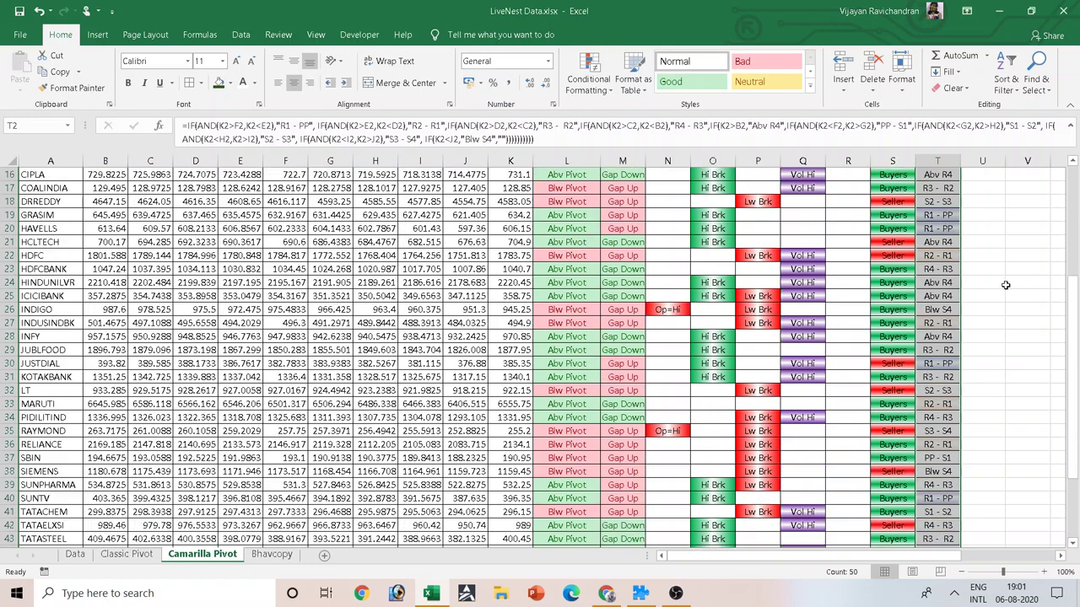
pyautogui.scroll(-6, 1006, 285)
pyautogui.scroll(3, 1004, 291)
pyautogui.scroll(8, 1001, 303)
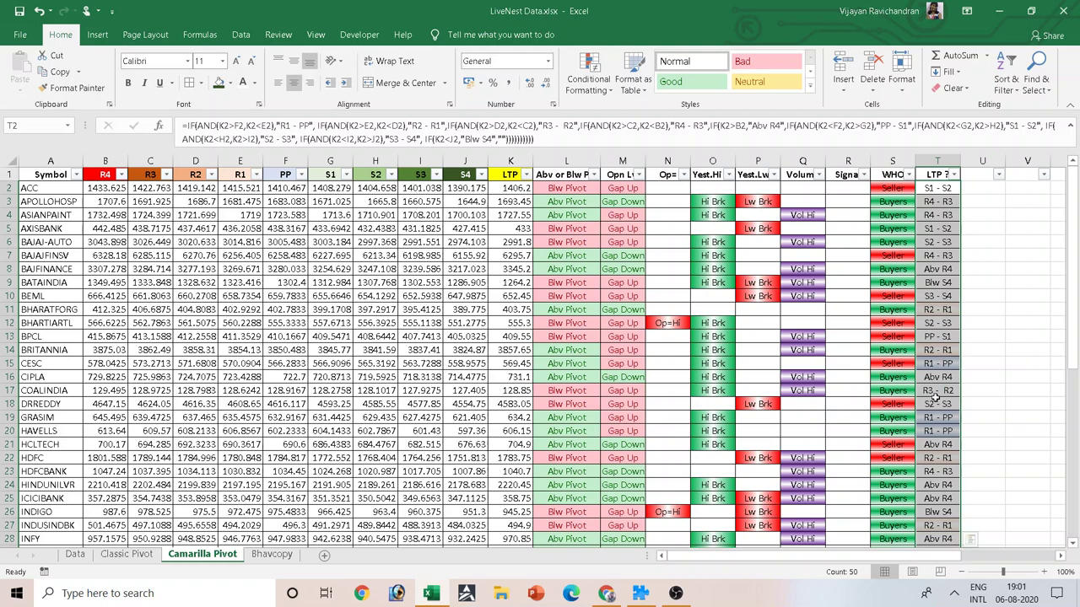
# Step: Review column T's formatting rules, then remove the extra space from T2's 'R3 - R2' label
pyautogui.click(600, 91)
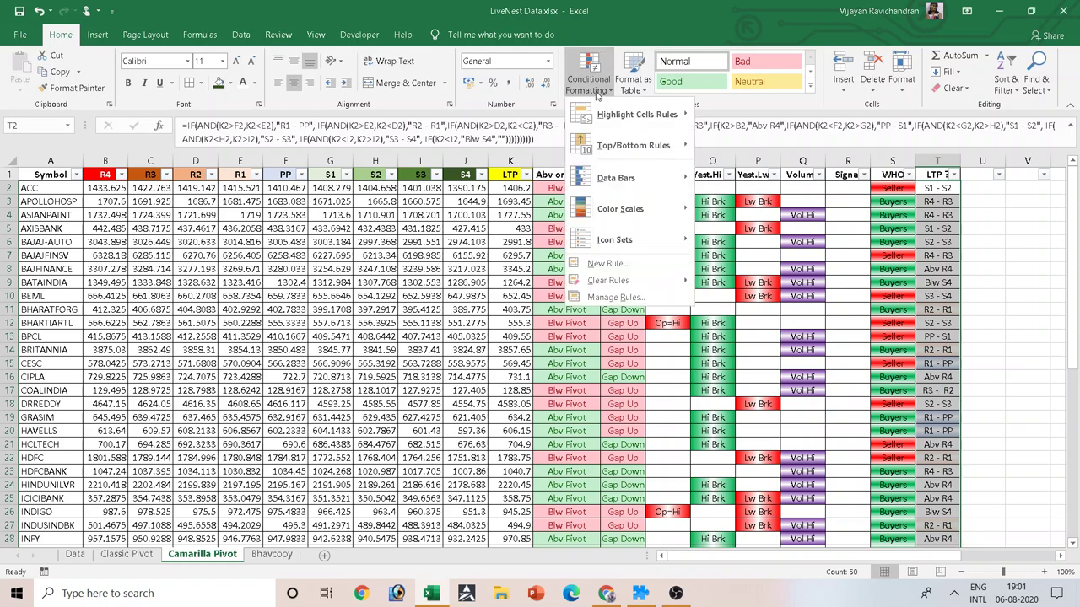
pyautogui.click(618, 297)
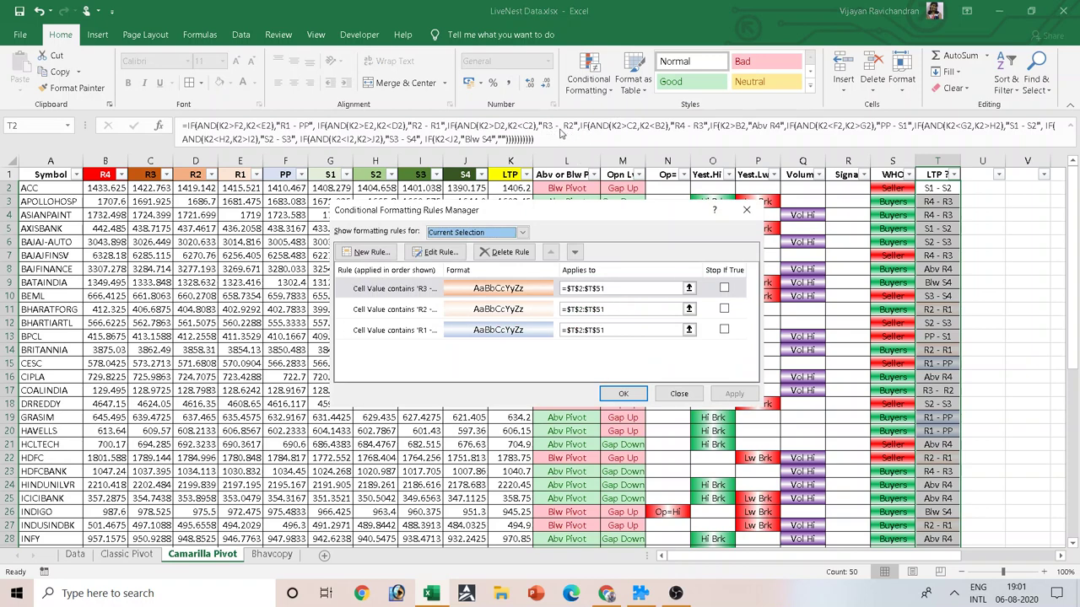
pyautogui.click(685, 391)
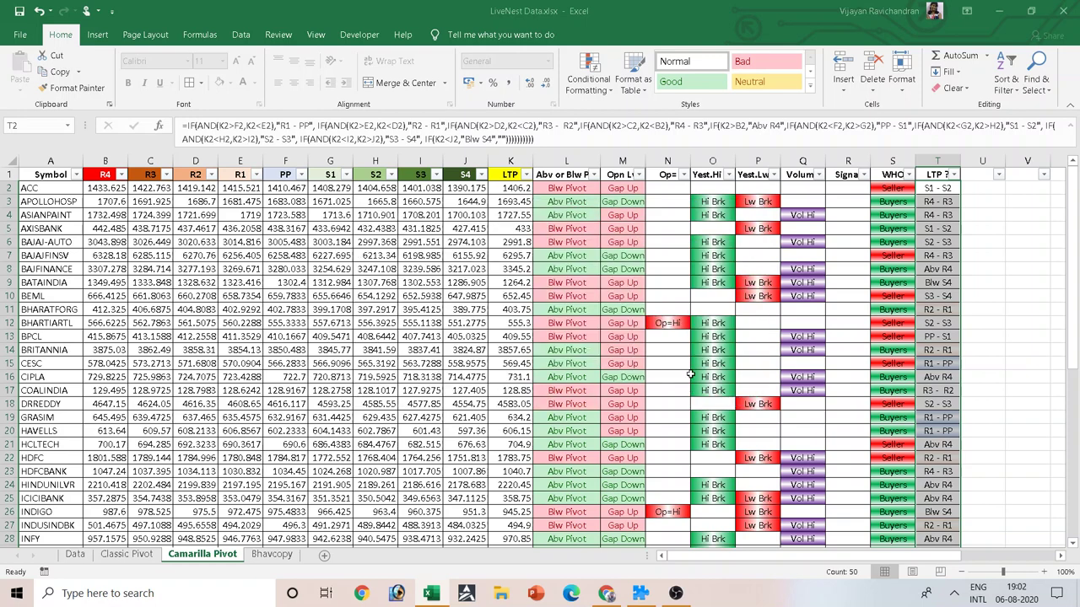
pyautogui.click(562, 125)
pyautogui.press('BackSpace')
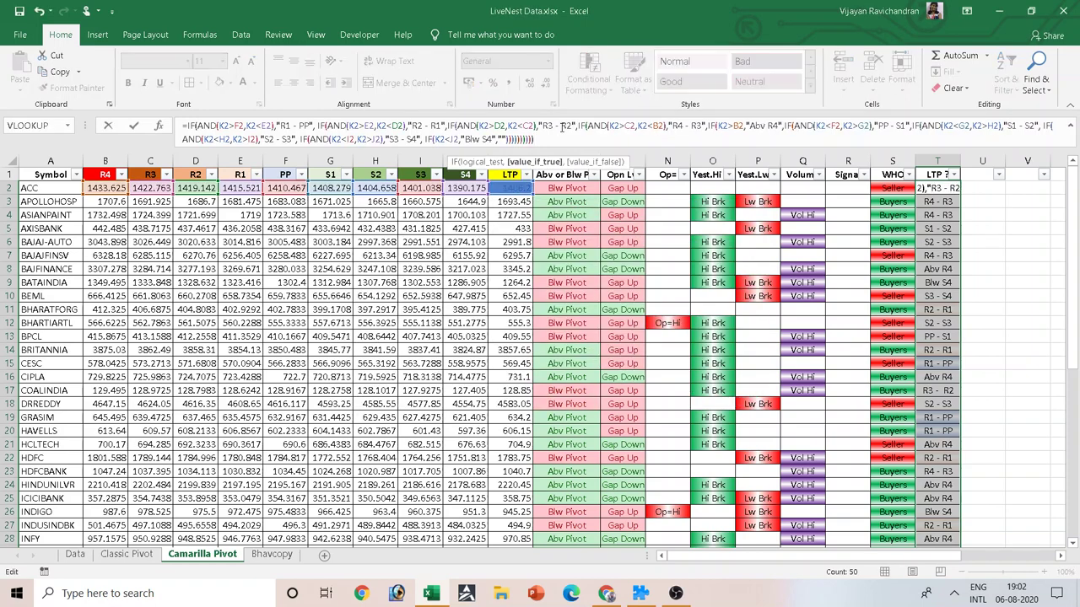
pyautogui.press('Return')
pyautogui.click(1054, 256)
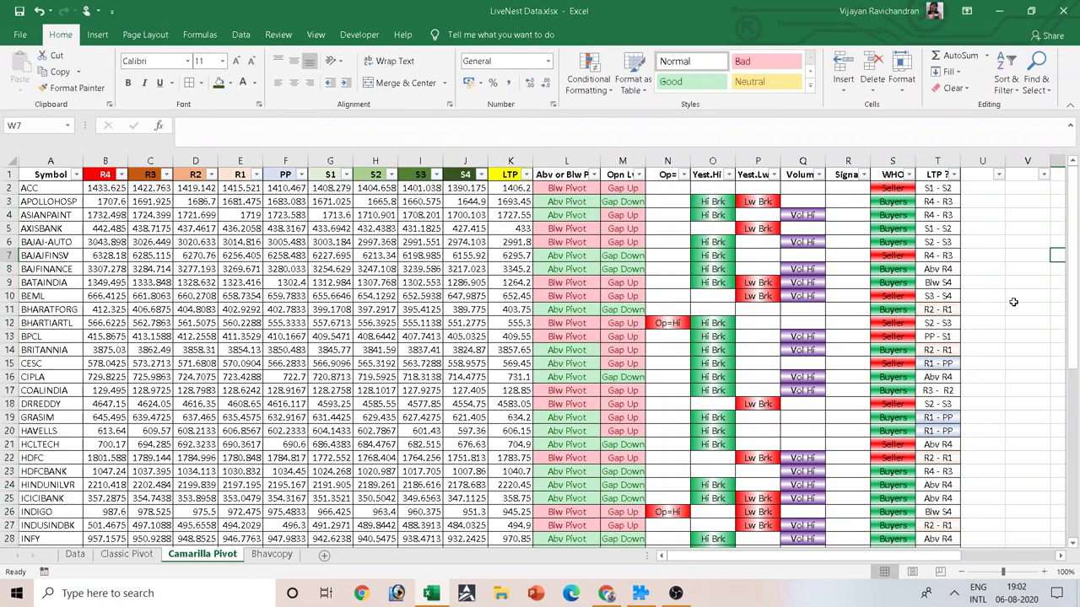
# Step: Inspect the formula in cell T31 without changing it, then return to T2
pyautogui.scroll(-4, 1013, 302)
pyautogui.scroll(-2, 1004, 336)
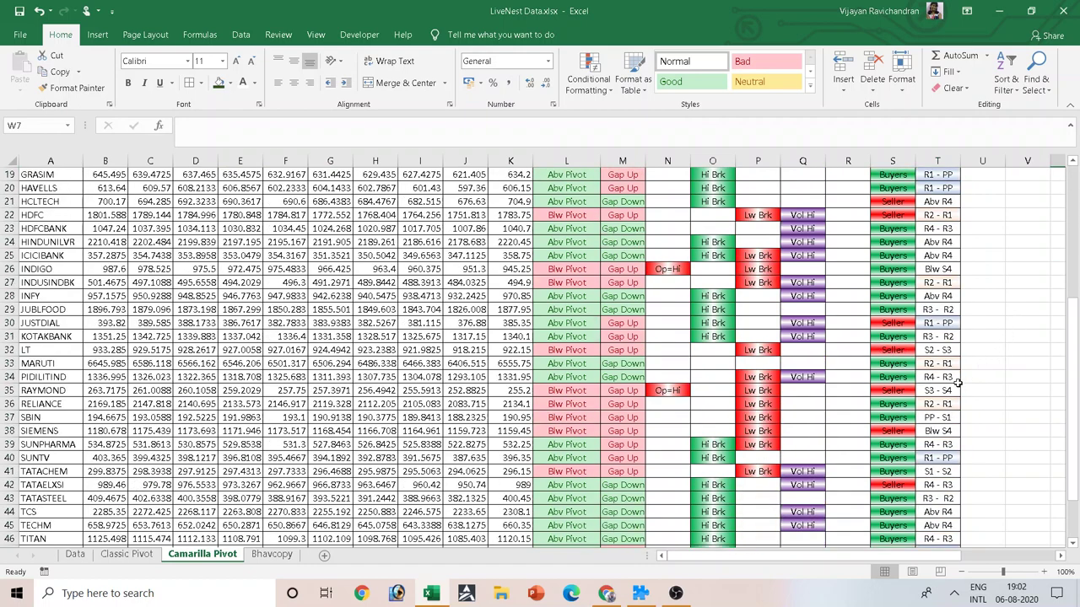
pyautogui.click(930, 337)
pyautogui.scroll(1, 907, 413)
pyautogui.scroll(5, 906, 415)
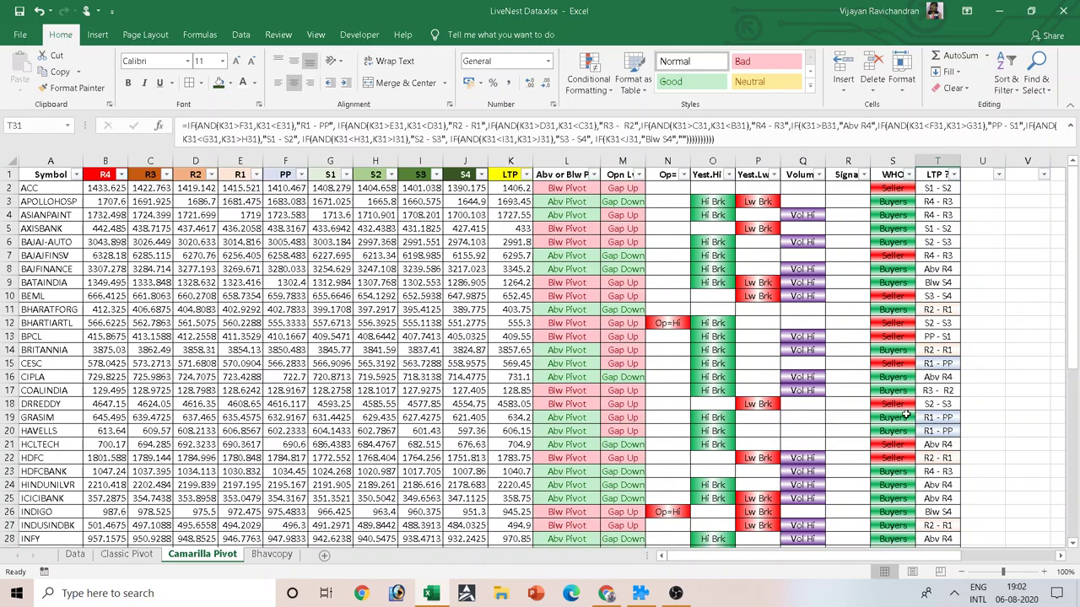
pyautogui.click(607, 135)
pyautogui.press('Escape')
pyautogui.click(937, 188)
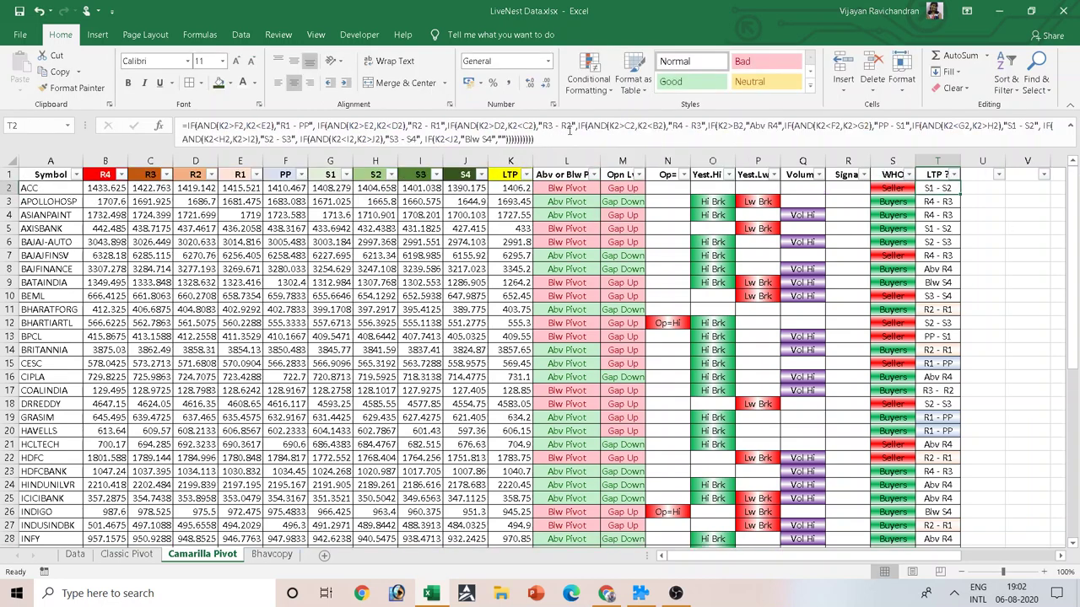
# Step: Copy the corrected T2 formula down into T2:T51
pyautogui.hotkey('ctrl', 'c')
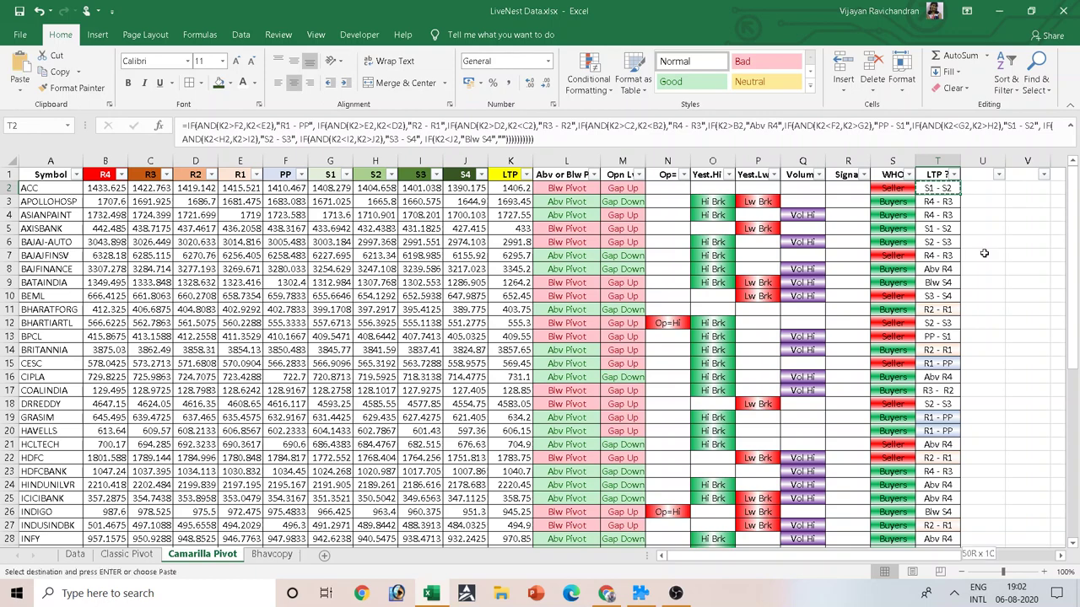
pyautogui.hotkey('ctrl', 'shift', 'Down')
pyautogui.hotkey('ctrl', 'v')
pyautogui.scroll(8, 984, 253)
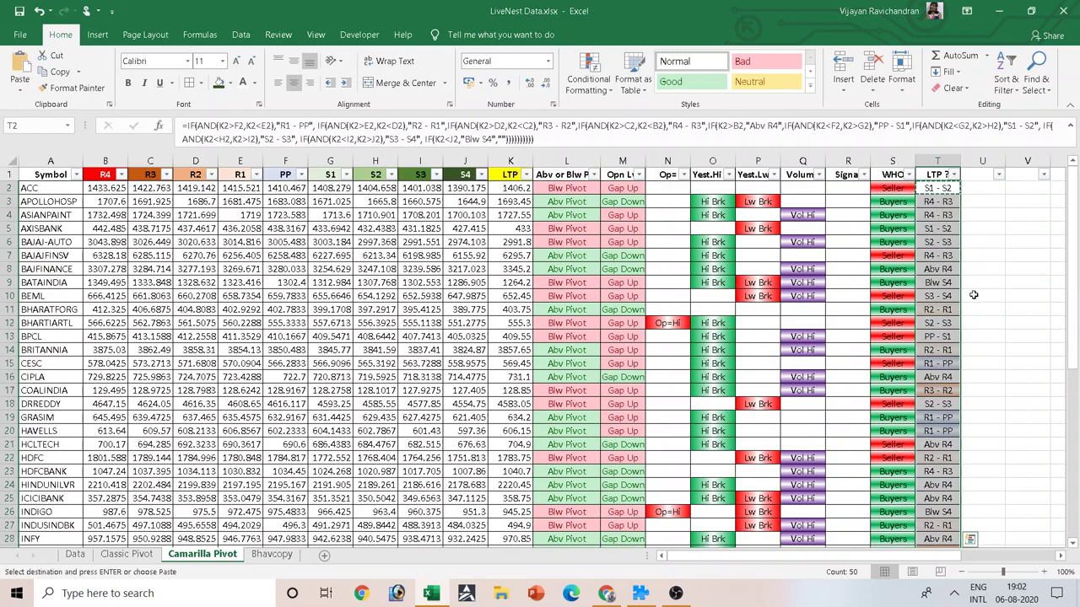
pyautogui.scroll(-4, 984, 253)
pyautogui.scroll(-2, 952, 298)
pyautogui.scroll(6, 950, 324)
pyautogui.scroll(-1, 993, 264)
pyautogui.scroll(-4, 993, 264)
# Step: Start a Text That Contains rule for 'R4 - R3' with a custom format
pyautogui.scroll(5, 993, 264)
pyautogui.click(595, 87)
pyautogui.moveTo(633, 114)
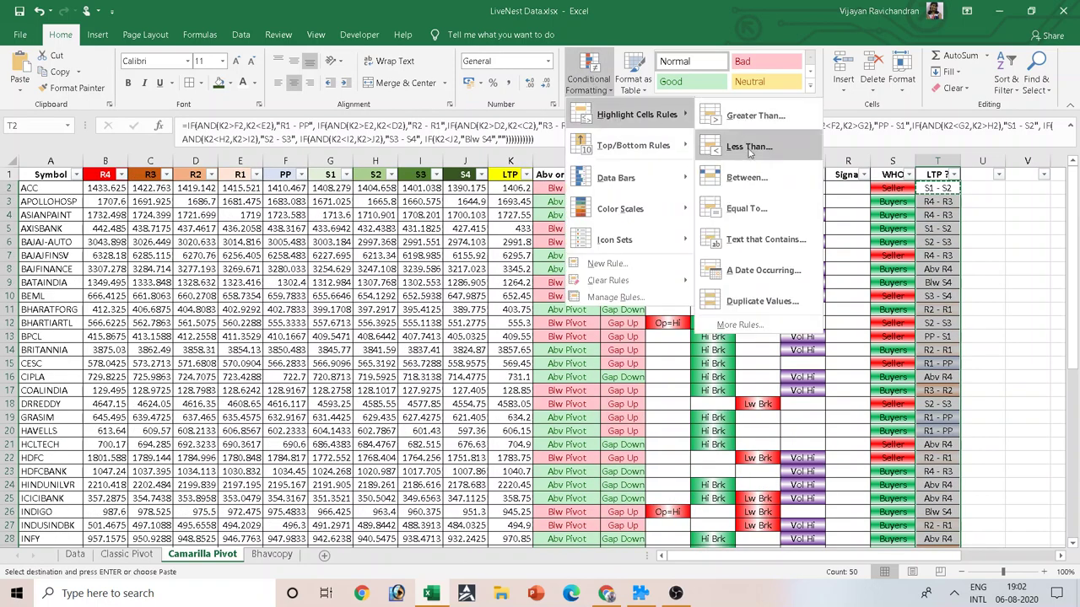
pyautogui.click(755, 240)
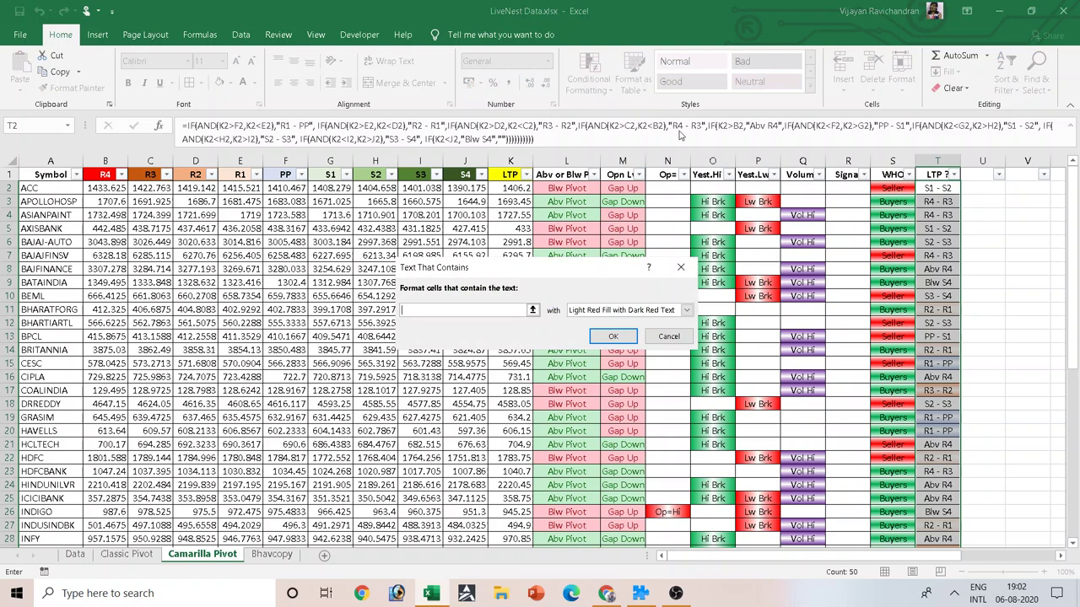
pyautogui.write('R4 - R3')
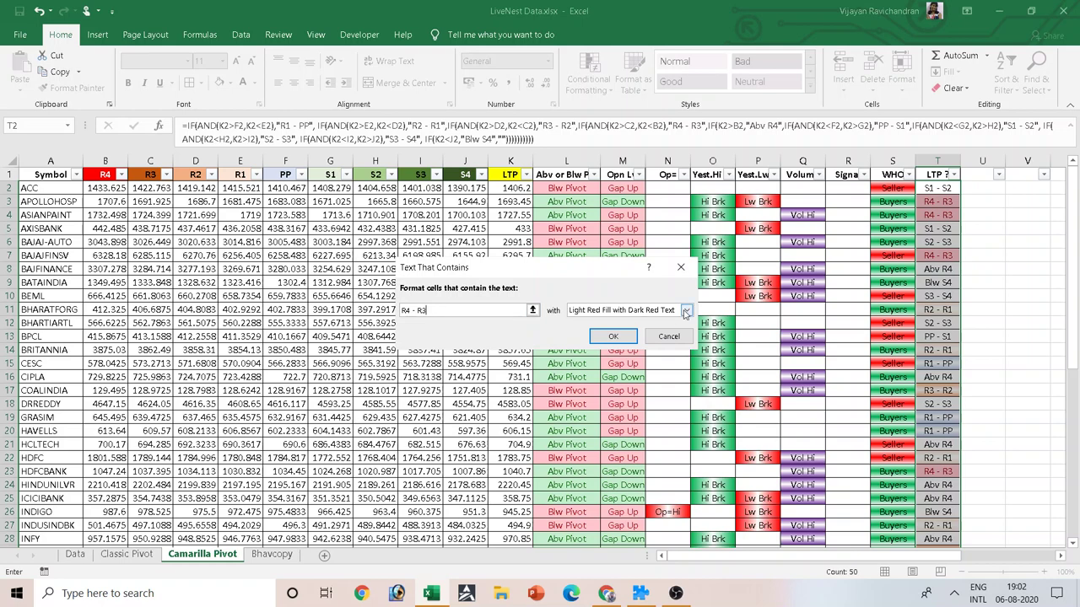
pyautogui.click(686, 310)
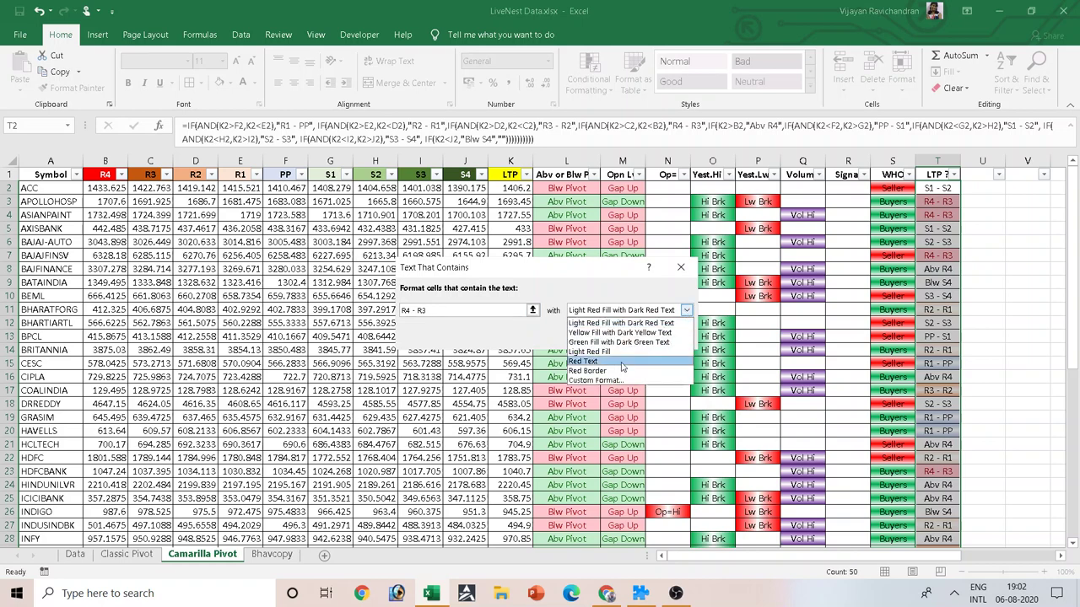
pyautogui.click(603, 383)
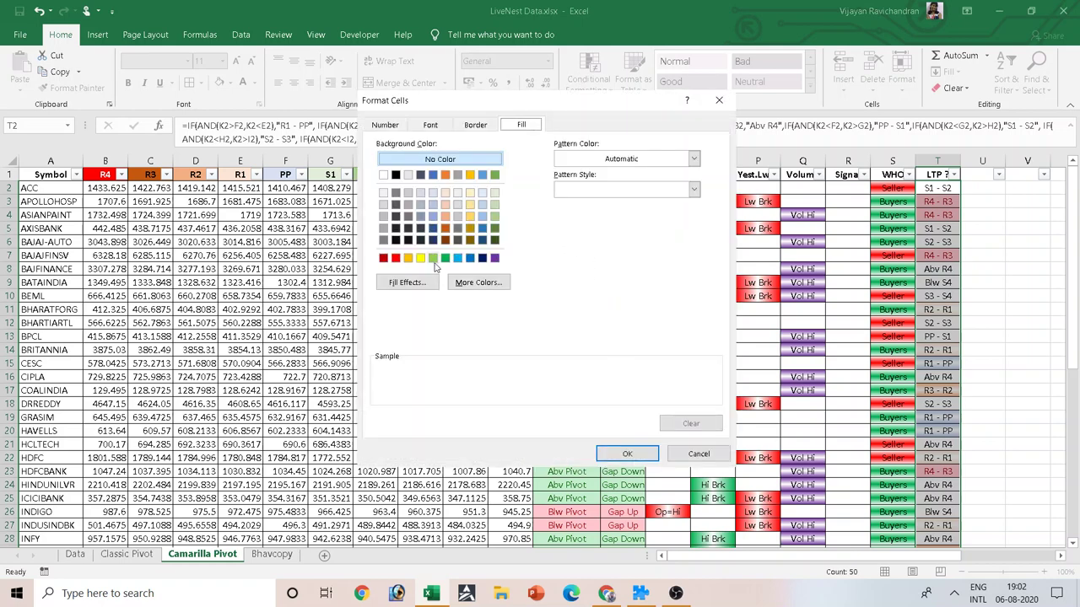
# Step: Give matching cells a dark orange-to-white gradient fill and apply the rule
pyautogui.click(406, 282)
pyautogui.click(592, 191)
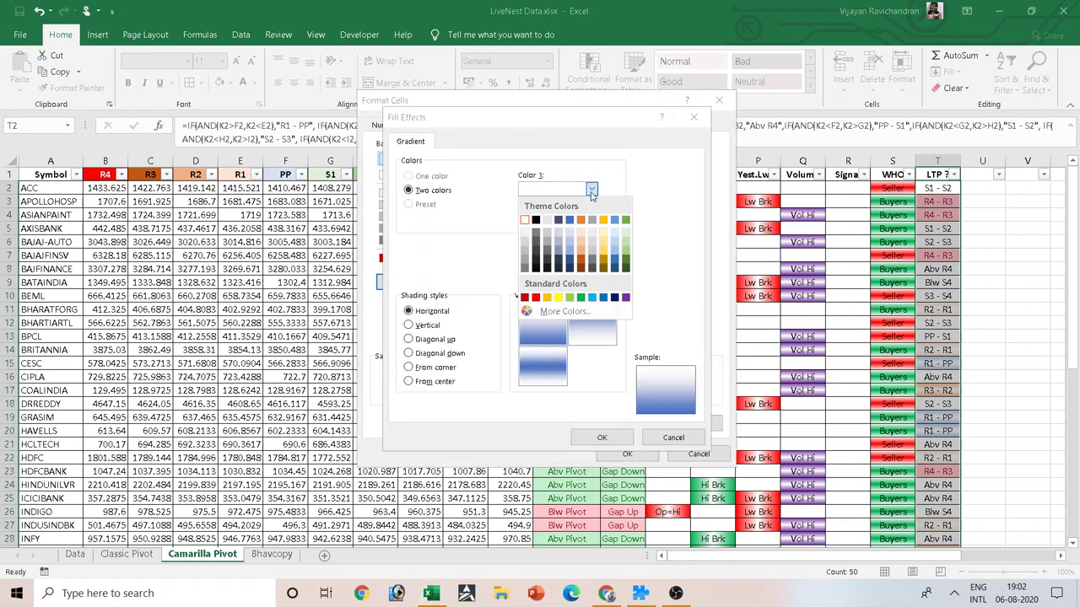
pyautogui.click(580, 260)
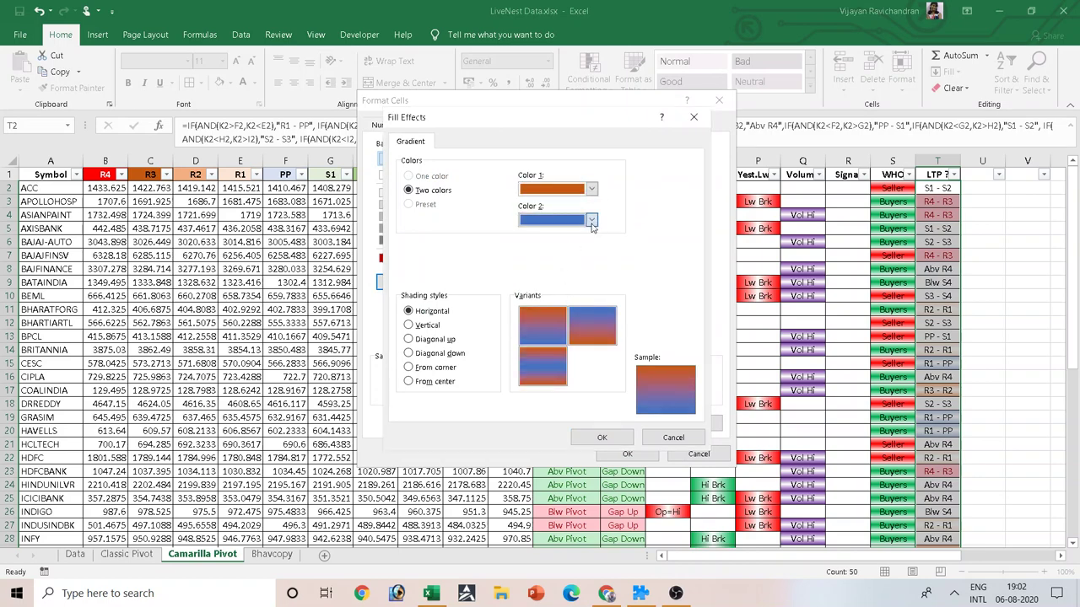
pyautogui.click(591, 219)
pyautogui.click(524, 251)
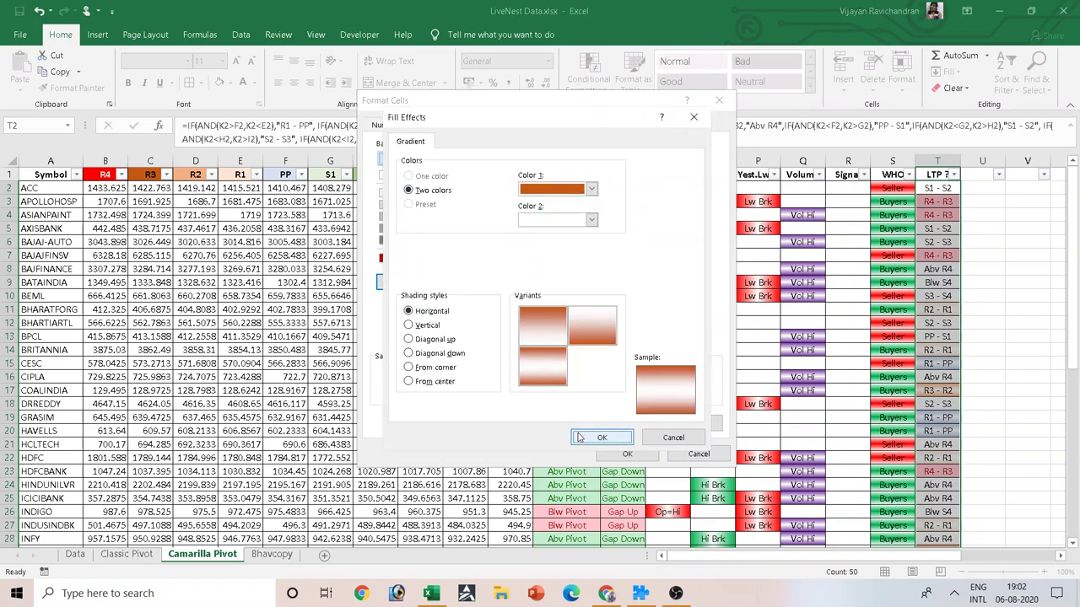
pyautogui.click(601, 437)
pyautogui.click(625, 453)
pyautogui.click(613, 337)
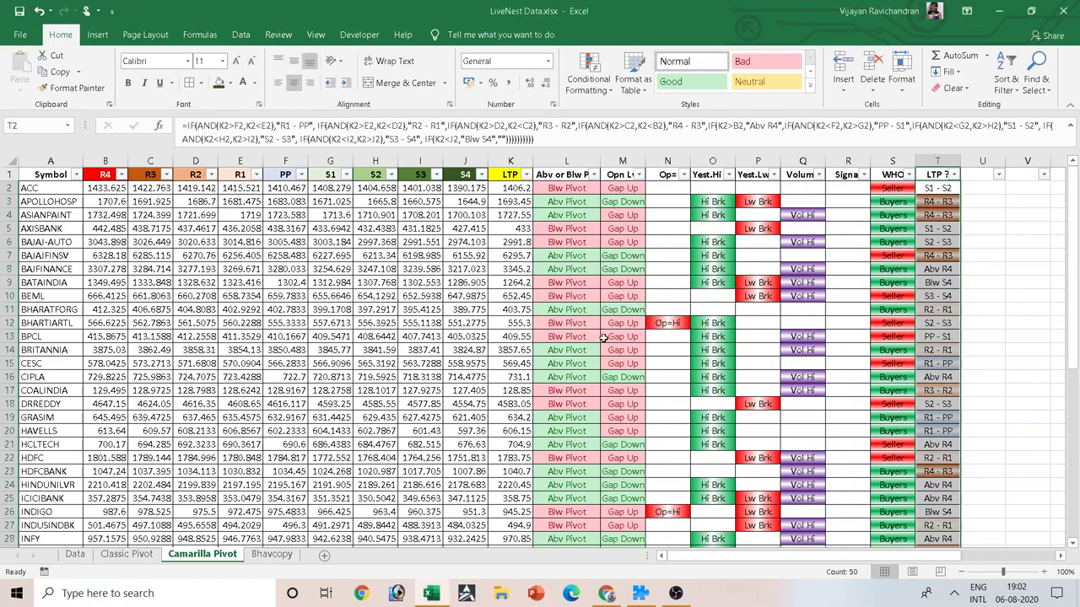
pyautogui.scroll(-5, 896, 269)
pyautogui.scroll(-4, 895, 269)
pyautogui.scroll(7, 898, 278)
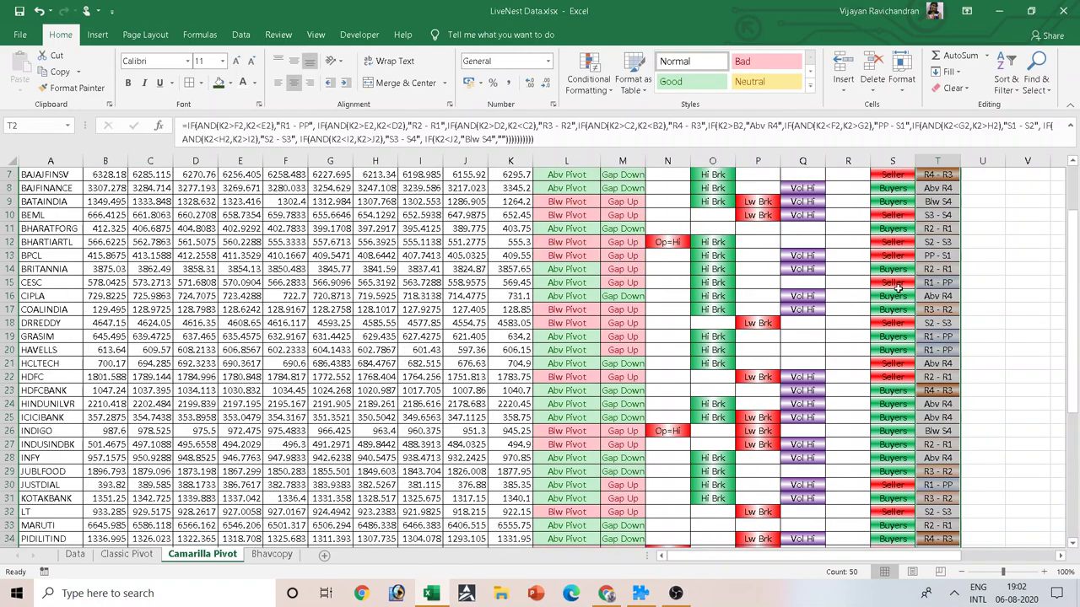
pyautogui.scroll(2, 899, 290)
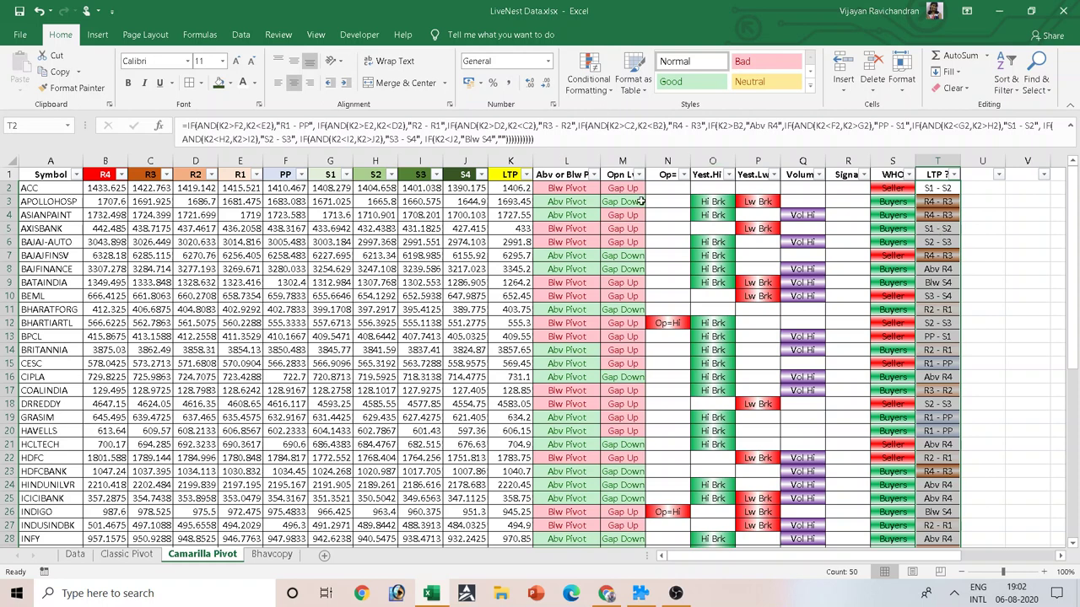
# Step: Start a Text That Contains rule for 'Abv R4' with a custom format
pyautogui.click(588, 75)
pyautogui.moveTo(641, 111)
pyautogui.click(742, 237)
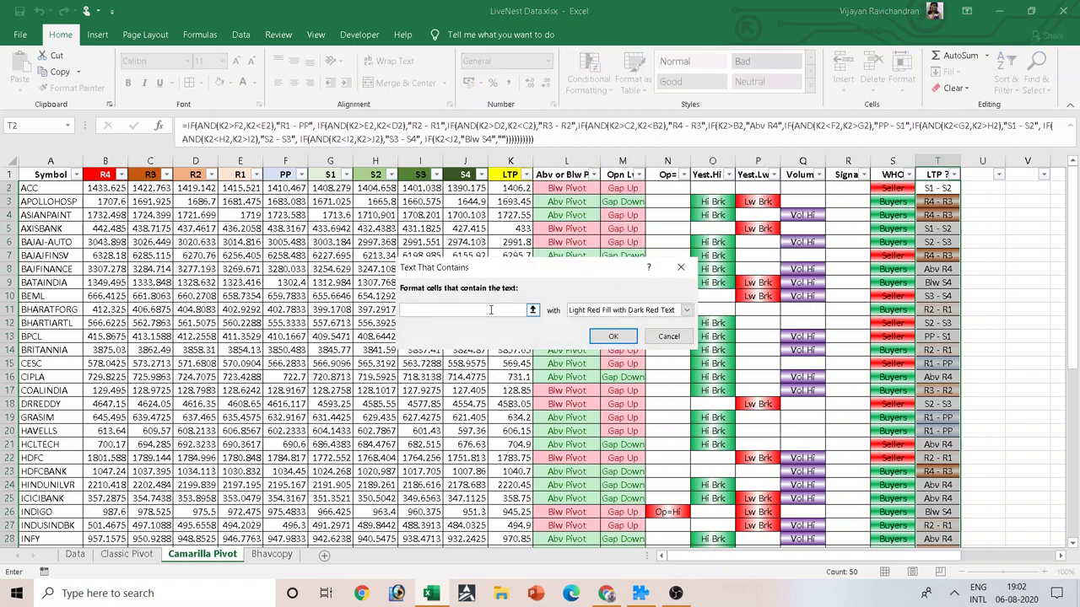
pyautogui.write('Abv R4')
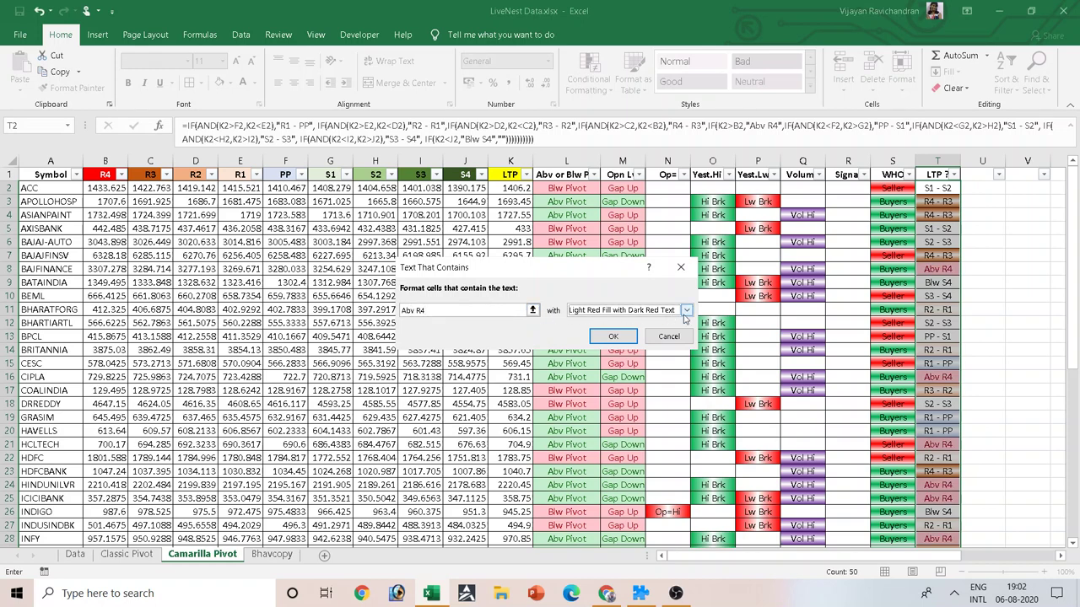
pyautogui.click(686, 311)
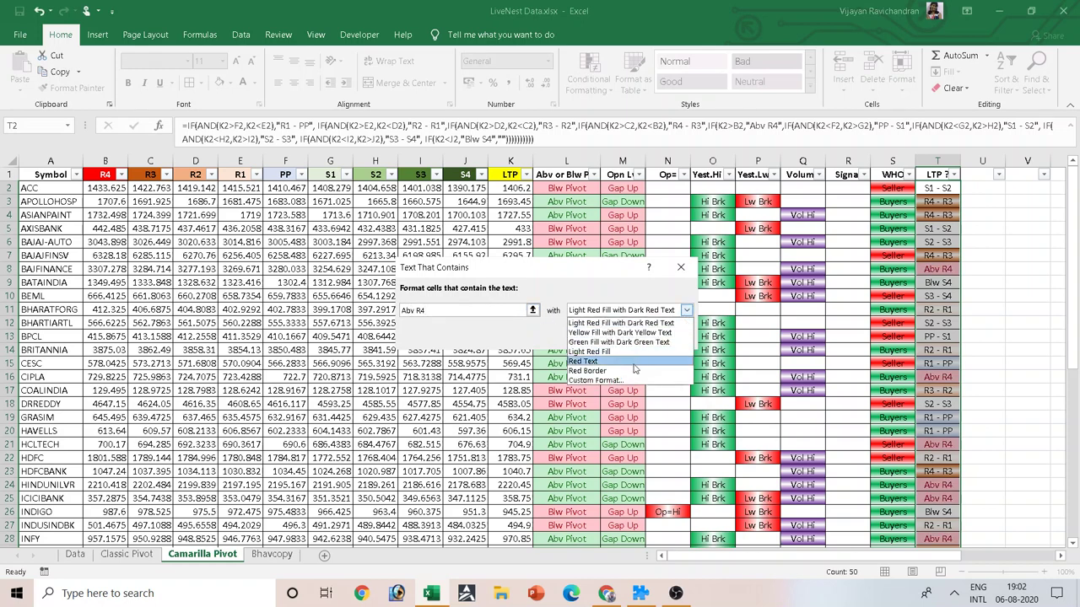
pyautogui.click(623, 381)
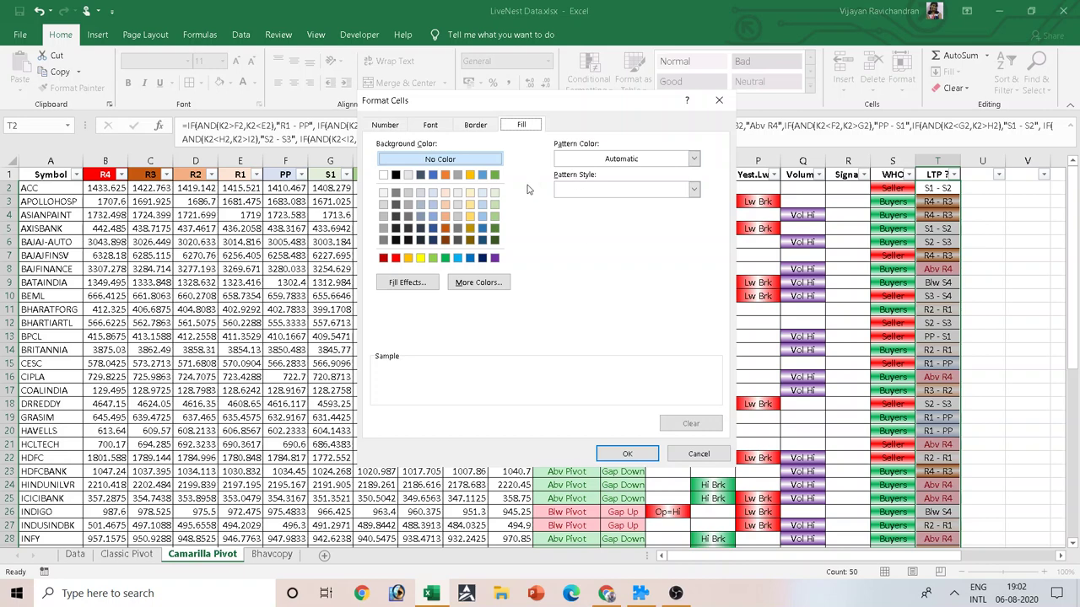
# Step: Give matching cells a red-to-white gradient fill and apply the rule
pyautogui.click(406, 282)
pyautogui.click(591, 189)
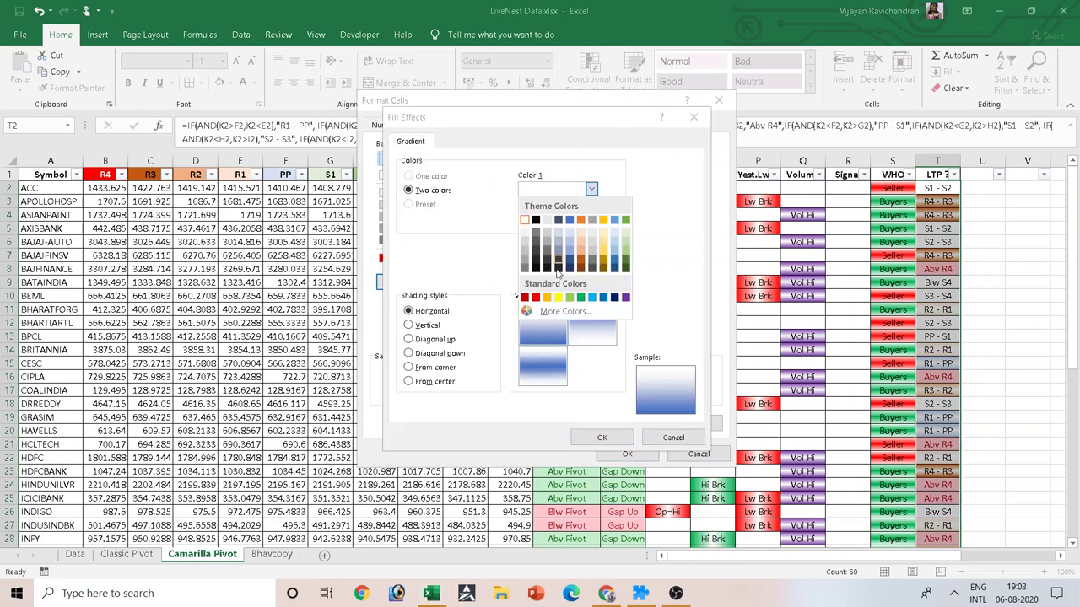
pyautogui.click(534, 297)
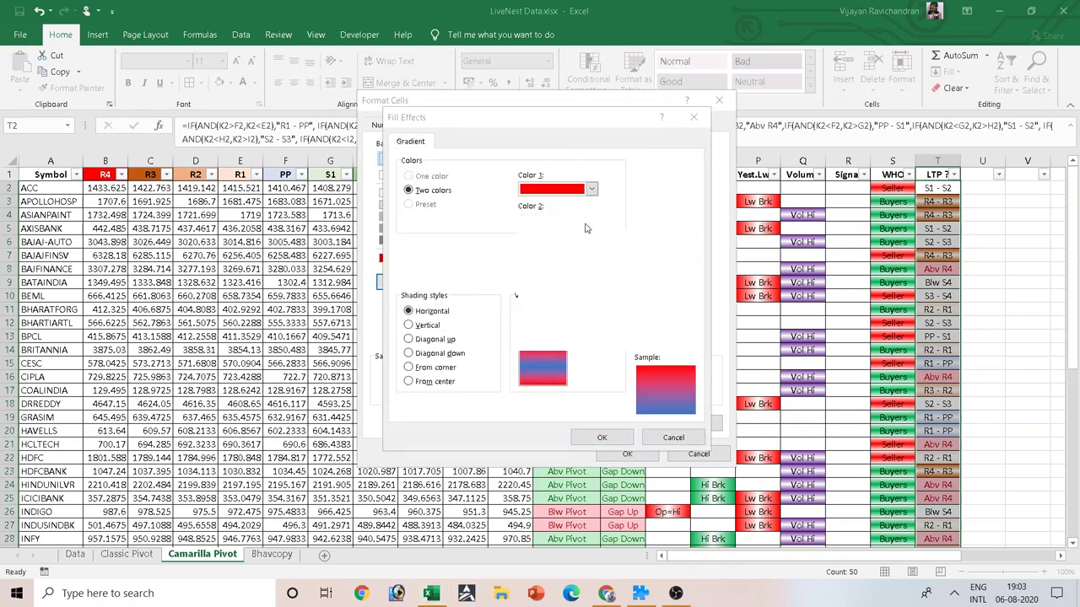
pyautogui.click(591, 219)
pyautogui.click(525, 251)
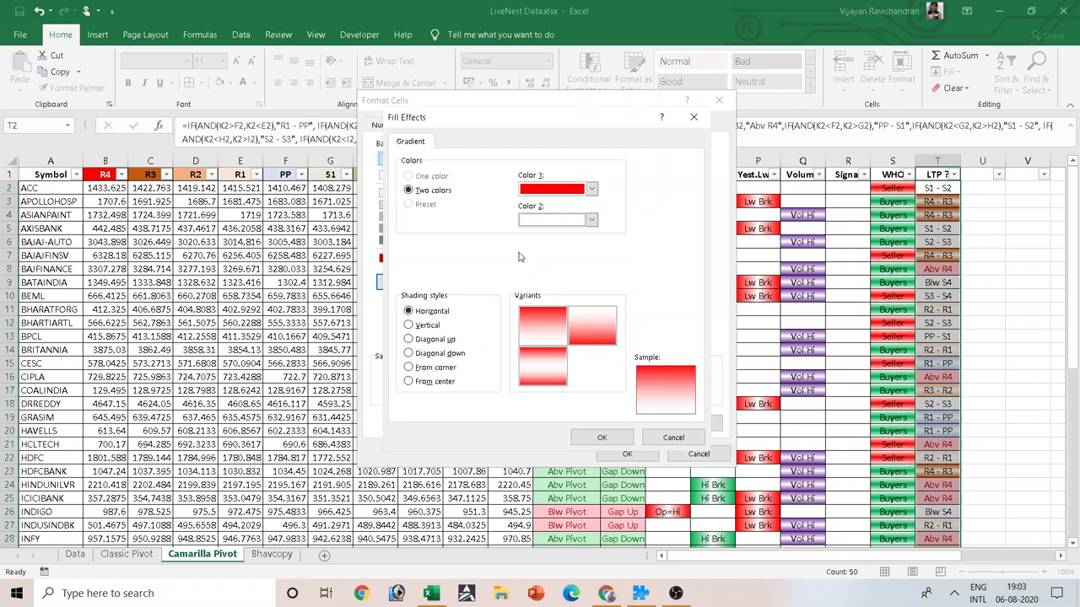
pyautogui.click(600, 436)
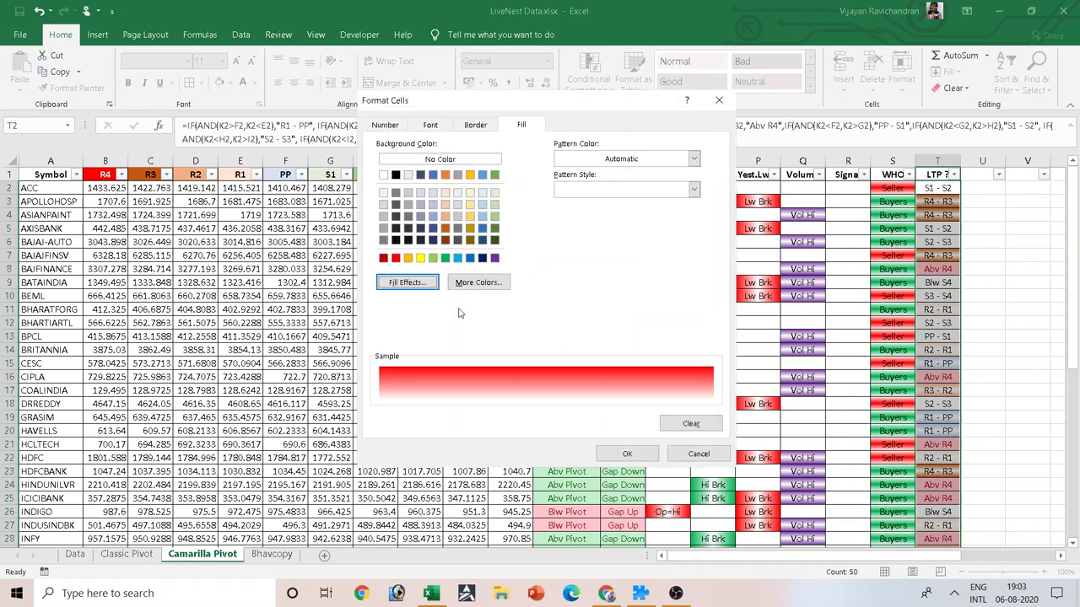
pyautogui.click(407, 282)
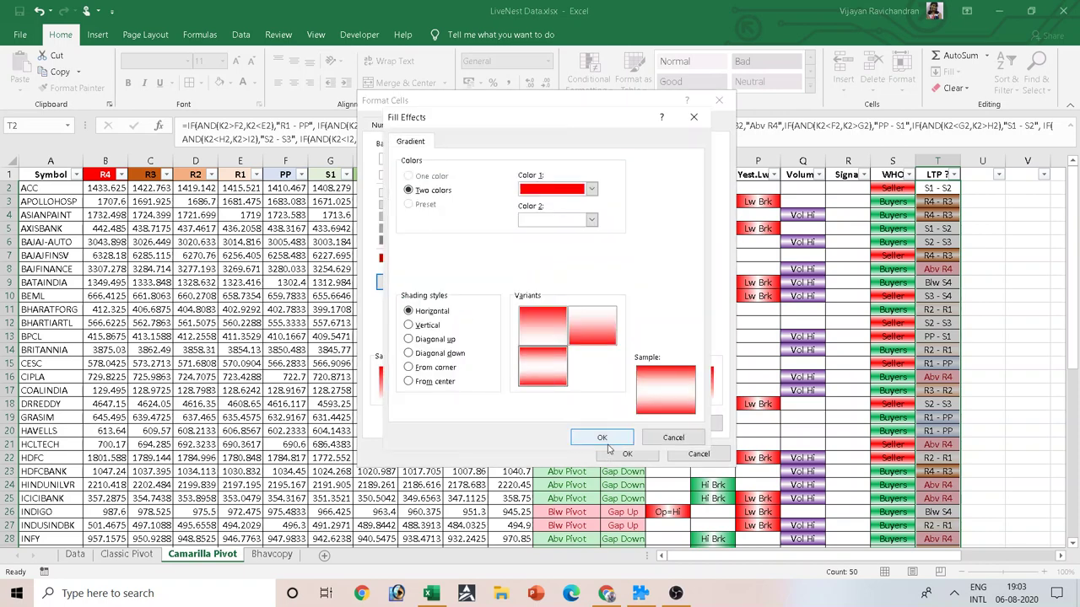
pyautogui.click(604, 438)
pyautogui.click(624, 453)
pyautogui.click(622, 338)
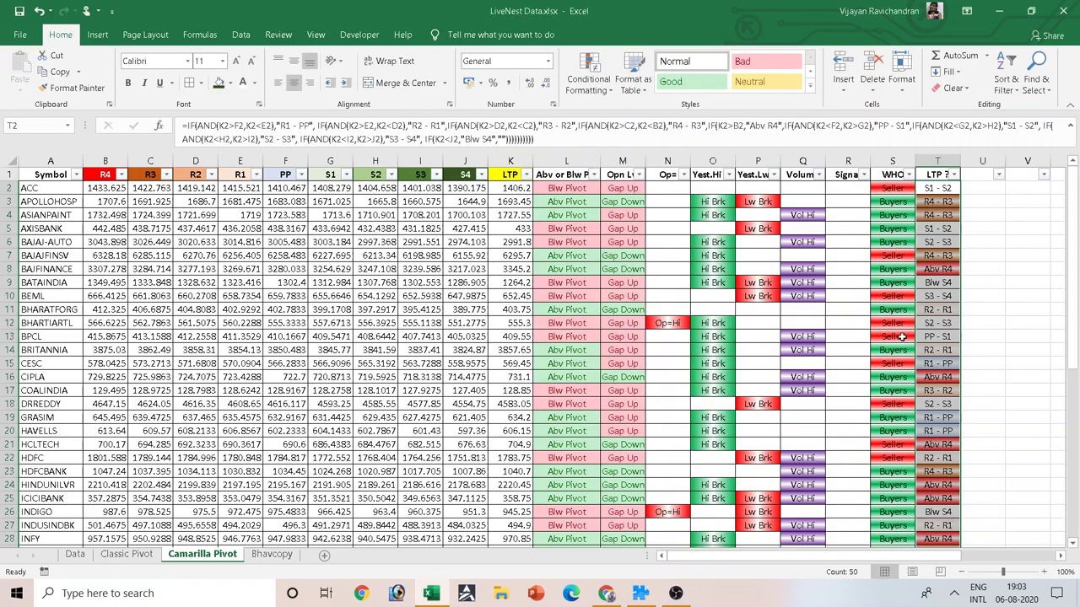
pyautogui.scroll(-1, 928, 321)
pyautogui.scroll(-6, 995, 304)
pyautogui.click(1006, 295)
# Step: Look over the sheet, then select the LTP ? column range T2:T51
pyautogui.scroll(7, 1006, 295)
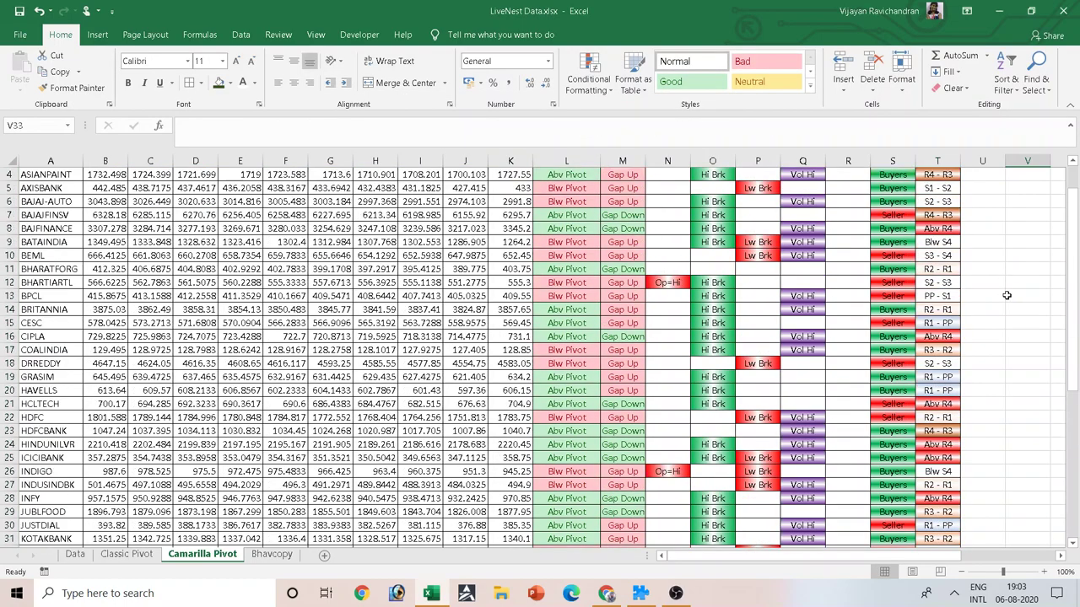
pyautogui.scroll(1, 1007, 296)
pyautogui.scroll(-5, 1006, 296)
pyautogui.scroll(-6, 1004, 300)
pyautogui.scroll(4, 997, 307)
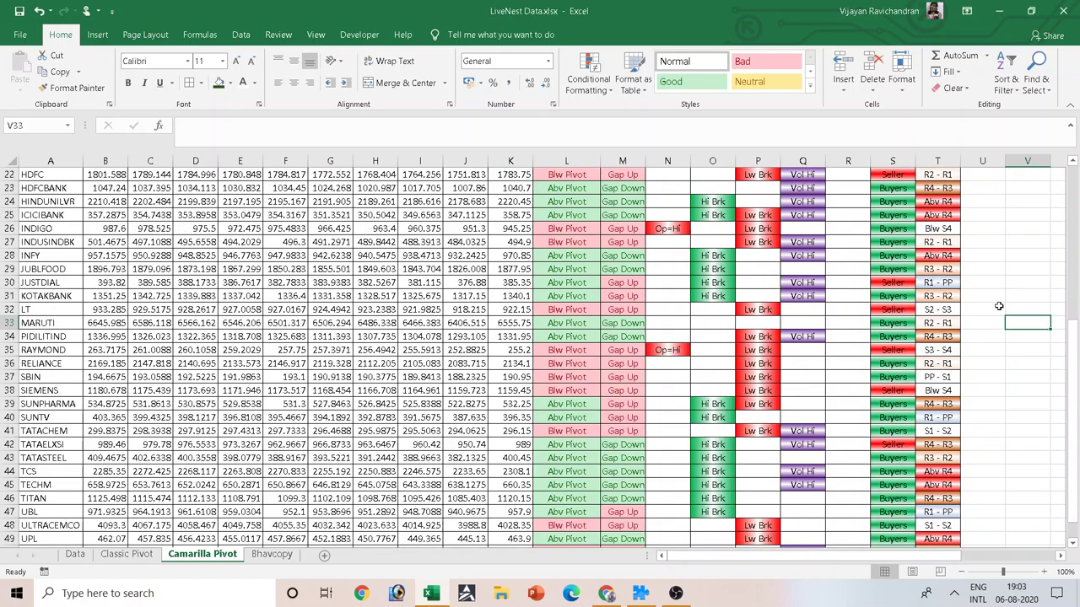
pyautogui.scroll(7, 998, 306)
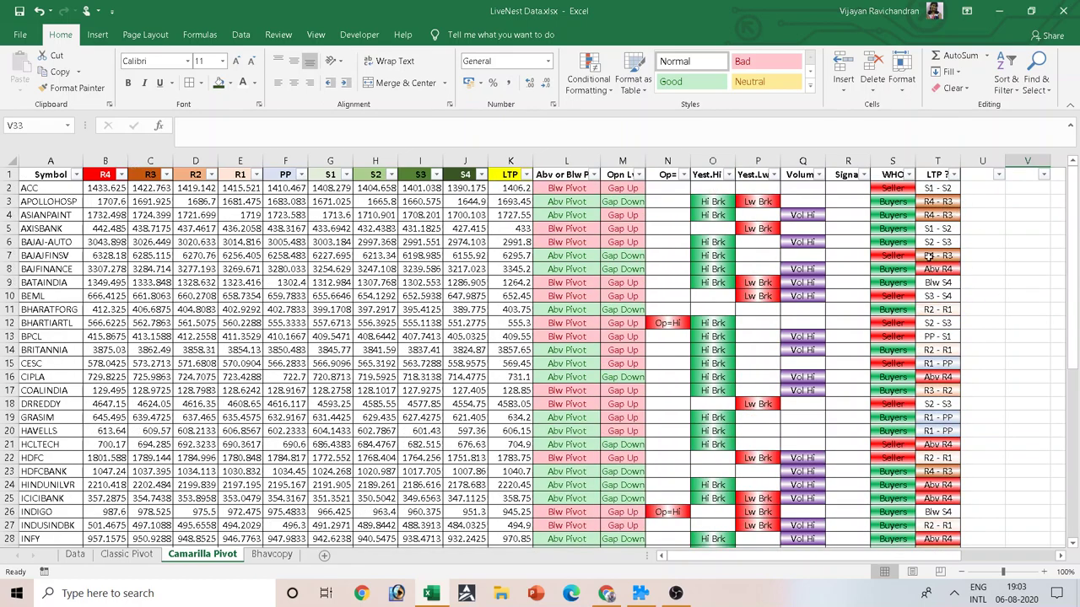
pyautogui.scroll(-1, 959, 339)
pyautogui.scroll(-8, 958, 338)
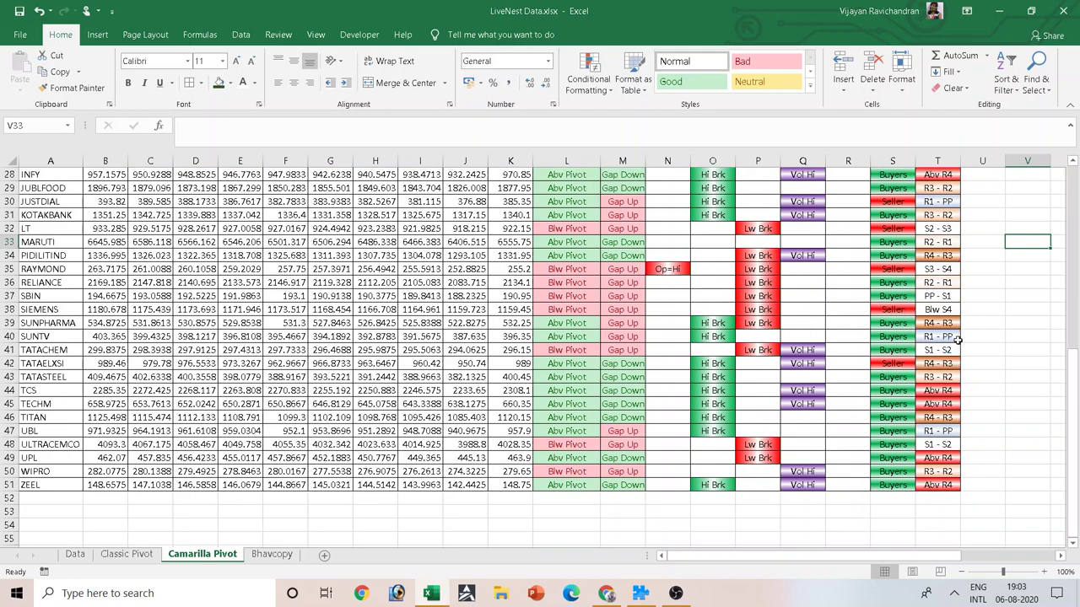
pyautogui.scroll(5, 958, 338)
pyautogui.scroll(4, 959, 338)
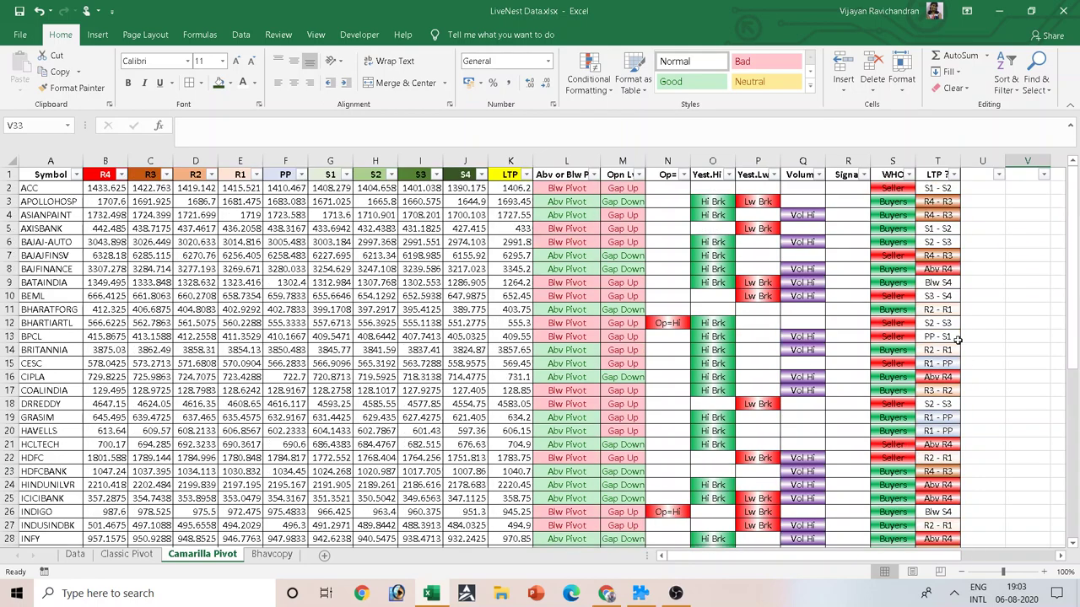
pyautogui.click(936, 189)
pyautogui.hotkey('ctrl', 'shift', 'Down')
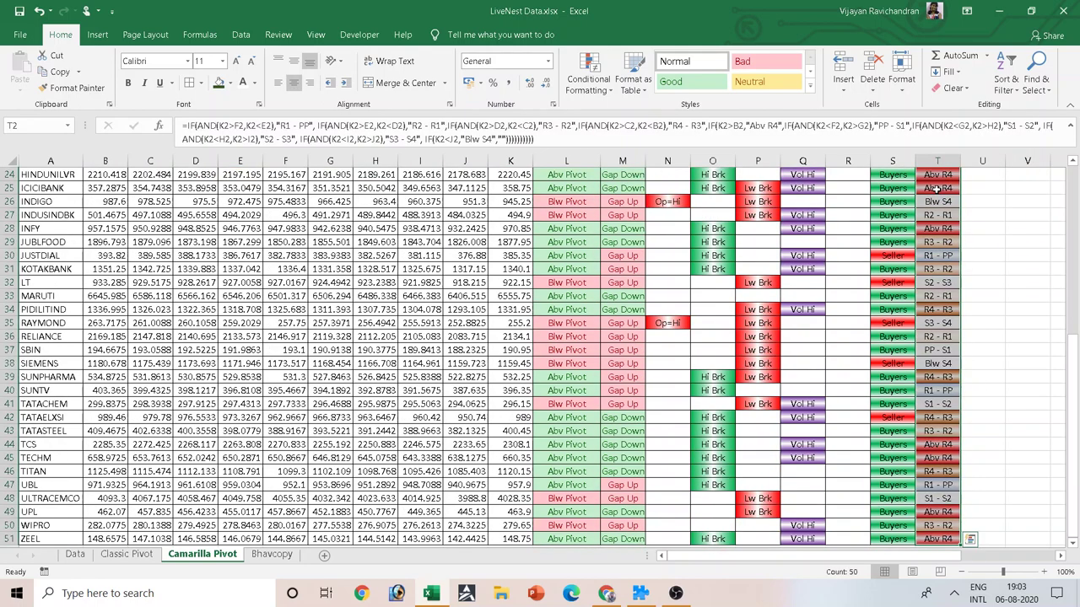
# Step: Open a new Text That Contains highlight rule for the selected cells
pyautogui.scroll(8, 936, 219)
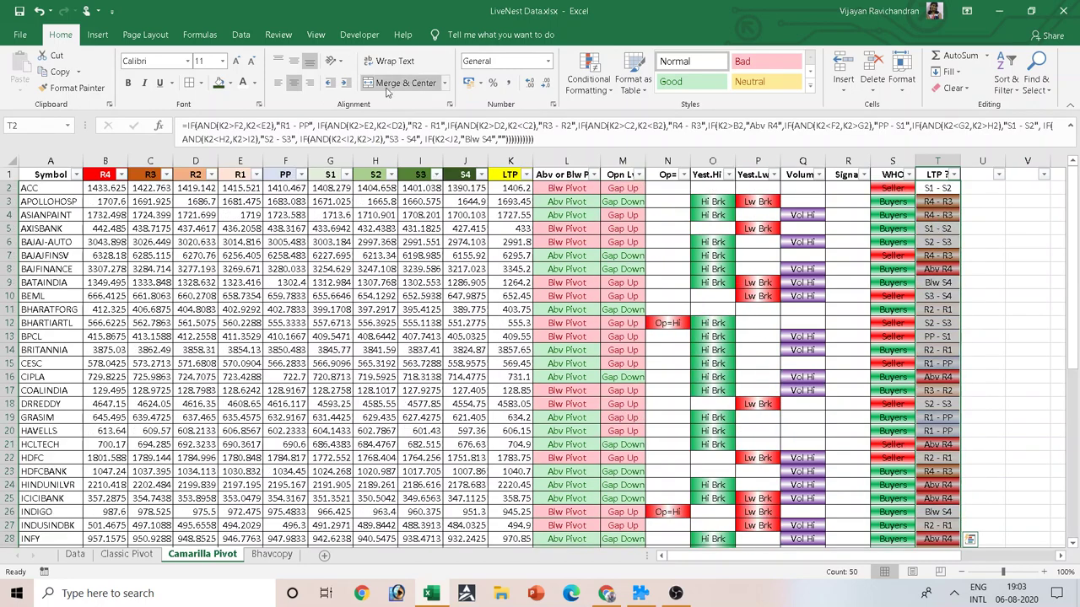
pyautogui.click(588, 74)
pyautogui.moveTo(620, 119)
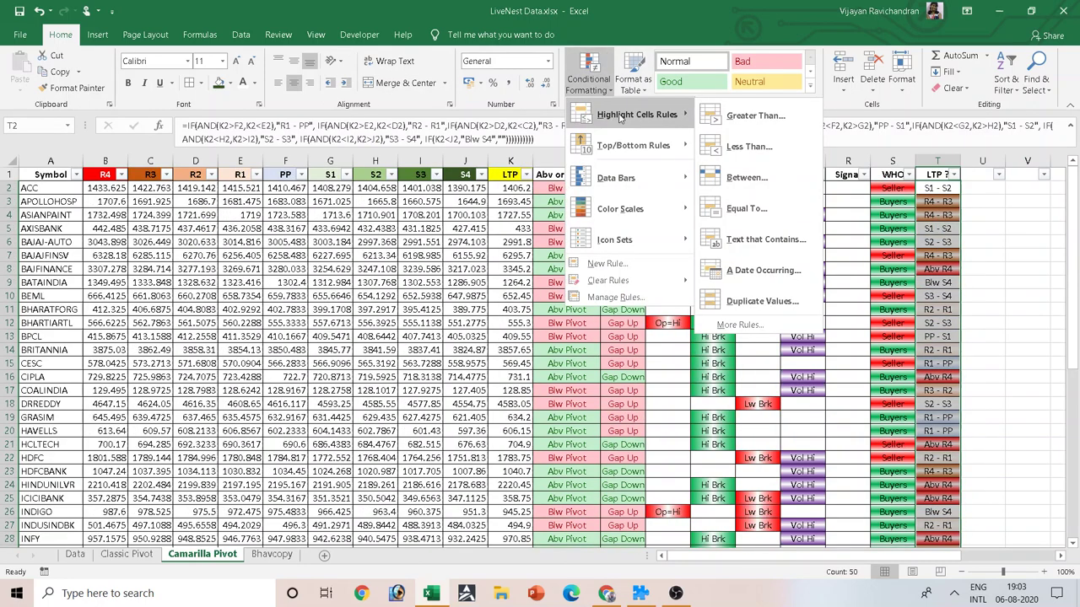
pyautogui.click(764, 240)
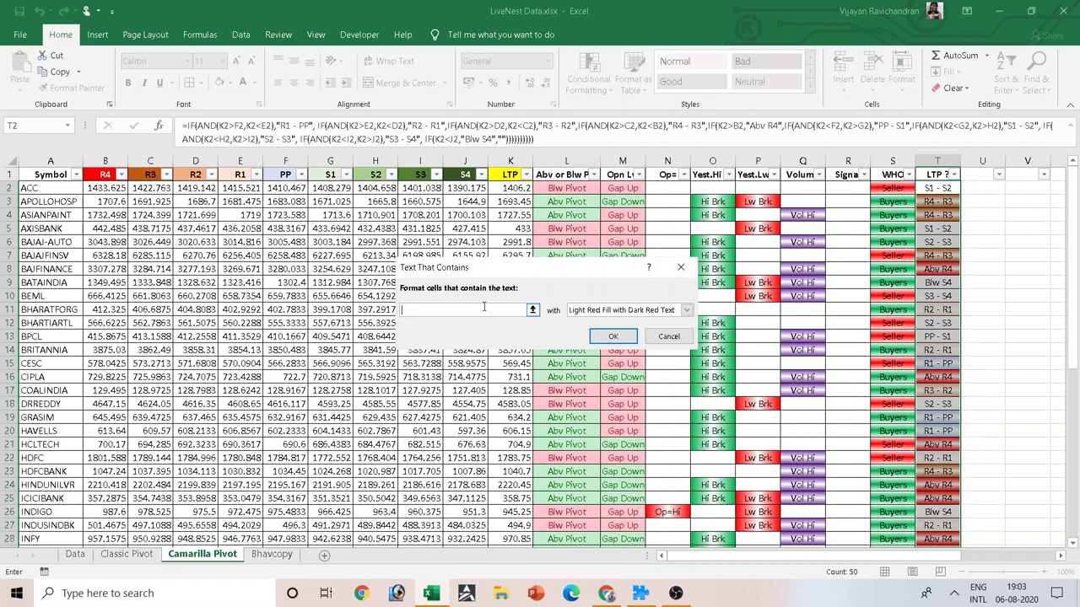
# Step: Highlight cells containing 'PP - S1' with a light blue-to-white gradient fill
pyautogui.write('PP - S1')
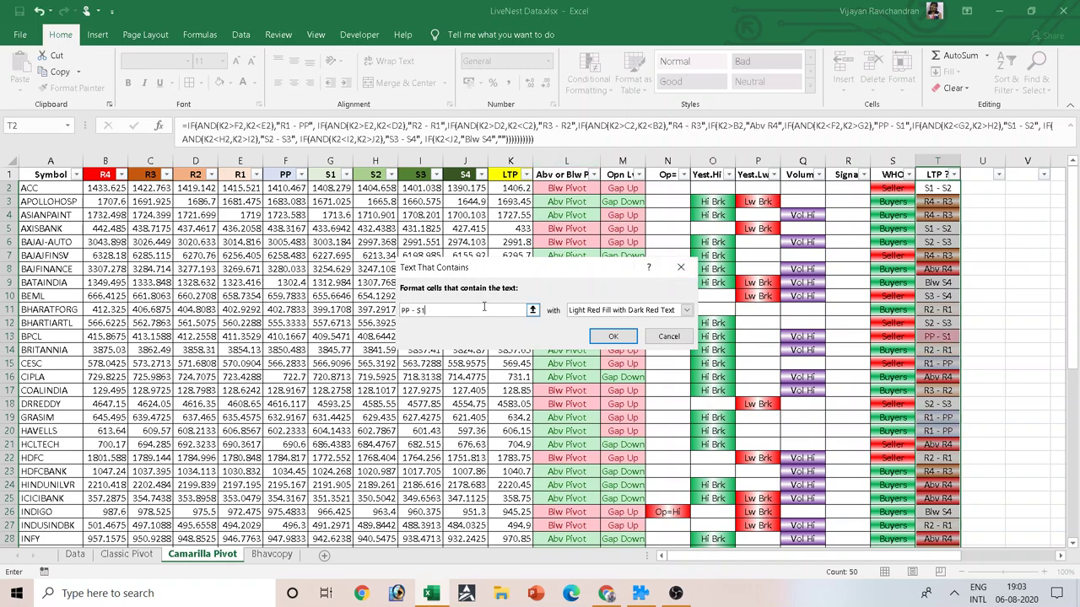
pyautogui.click(687, 310)
pyautogui.click(590, 380)
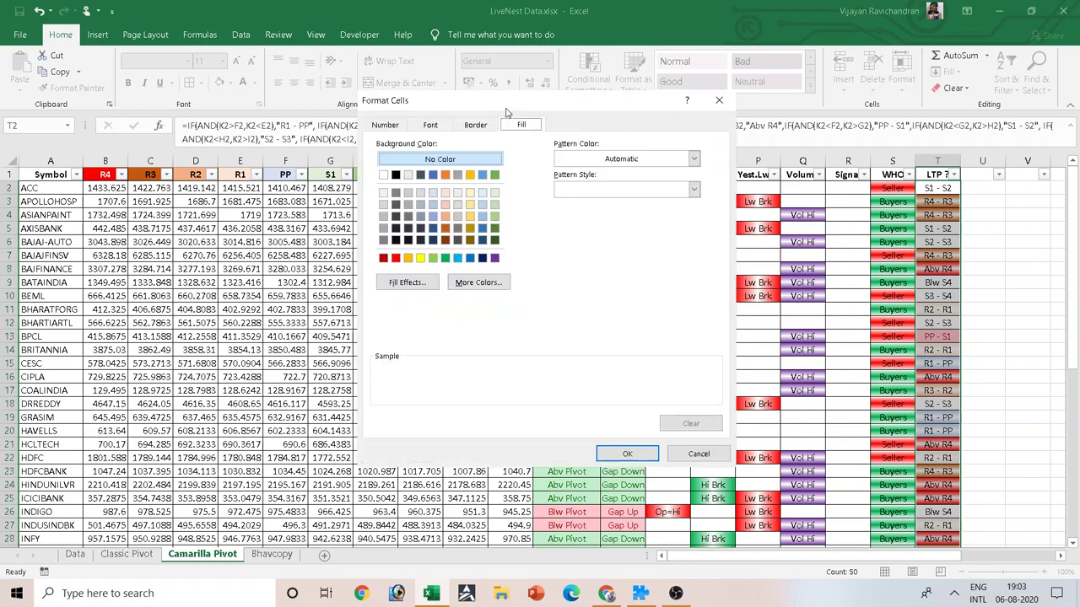
pyautogui.click(408, 282)
pyautogui.click(591, 189)
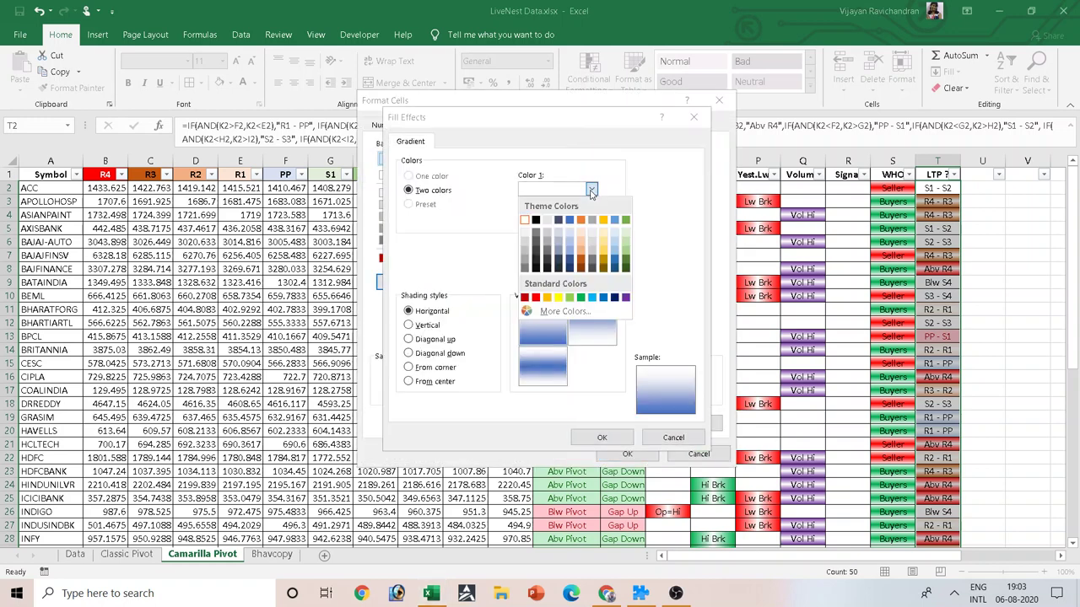
pyautogui.click(570, 237)
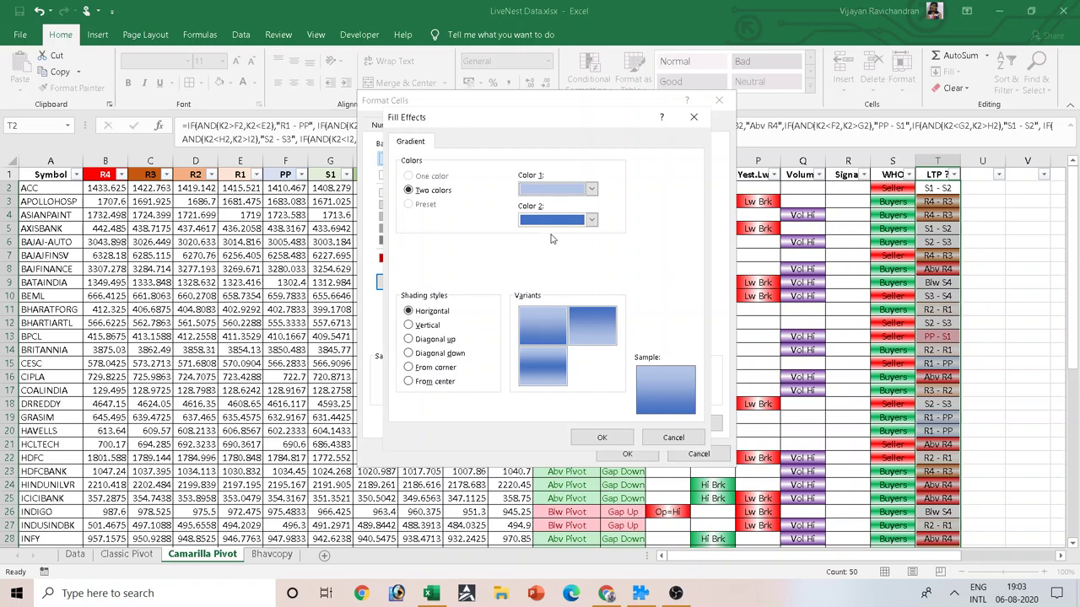
pyautogui.click(590, 219)
pyautogui.click(524, 248)
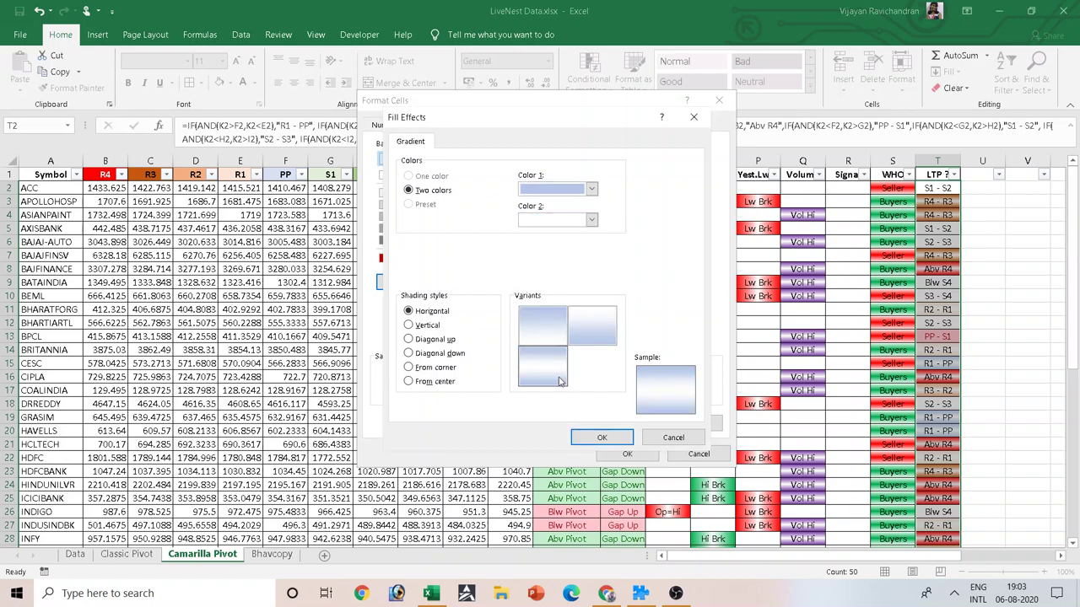
pyautogui.click(602, 437)
pyautogui.click(627, 454)
pyautogui.click(613, 337)
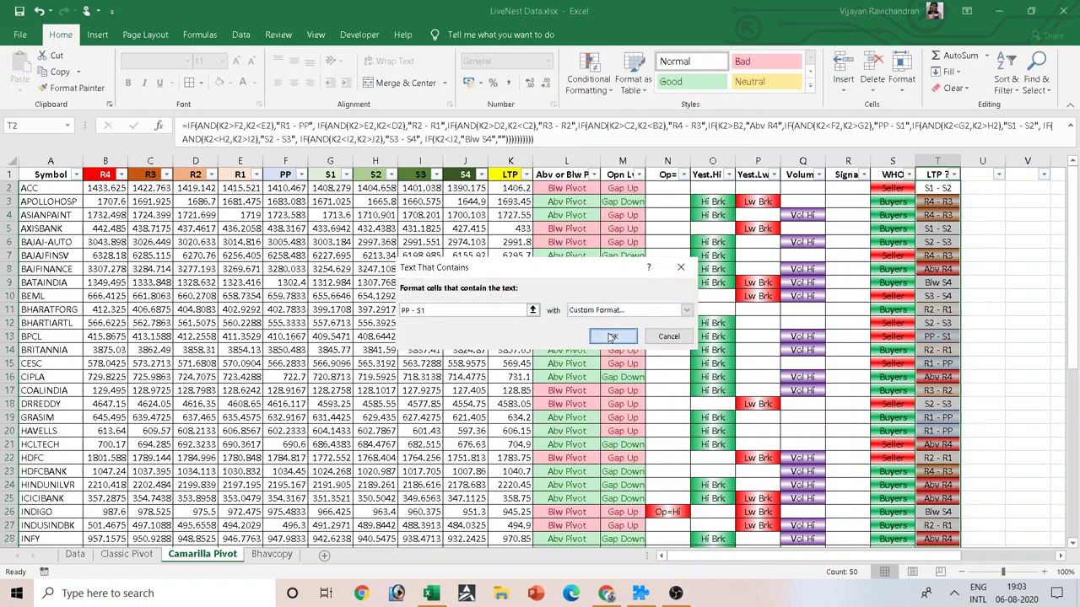
# Step: Start a new Text That Contains rule matching S1 - S2
pyautogui.click(590, 82)
pyautogui.moveTo(632, 111)
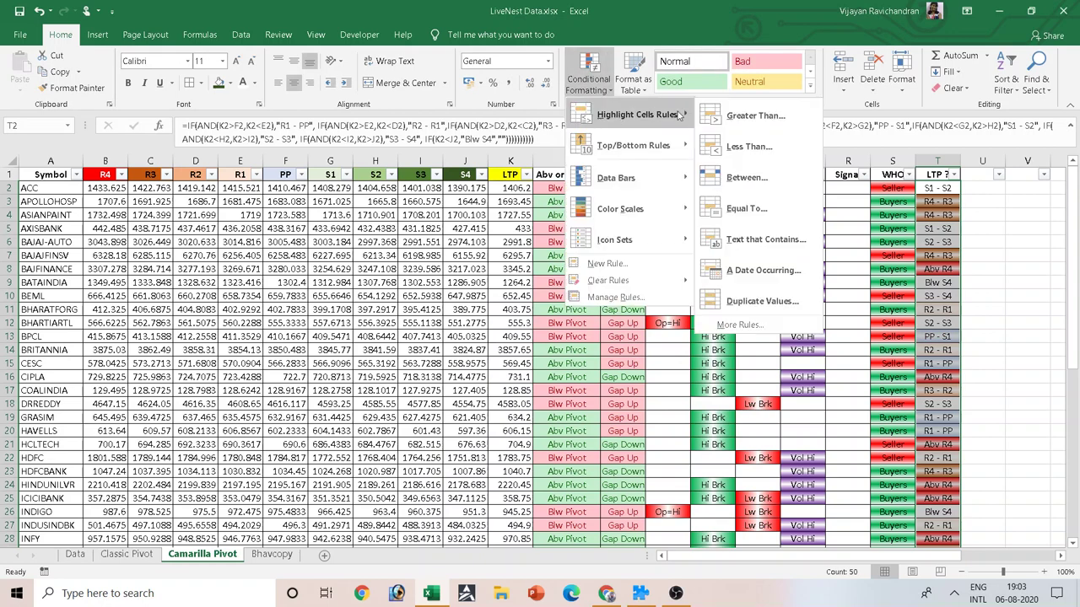
pyautogui.click(744, 232)
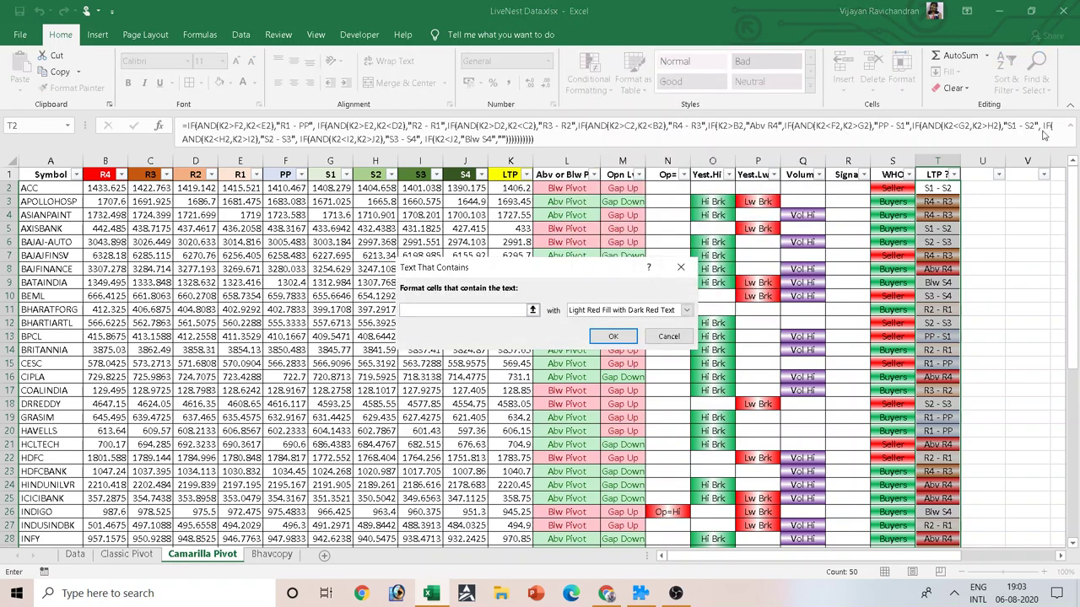
pyautogui.click(467, 310)
pyautogui.write('S1 - S2')
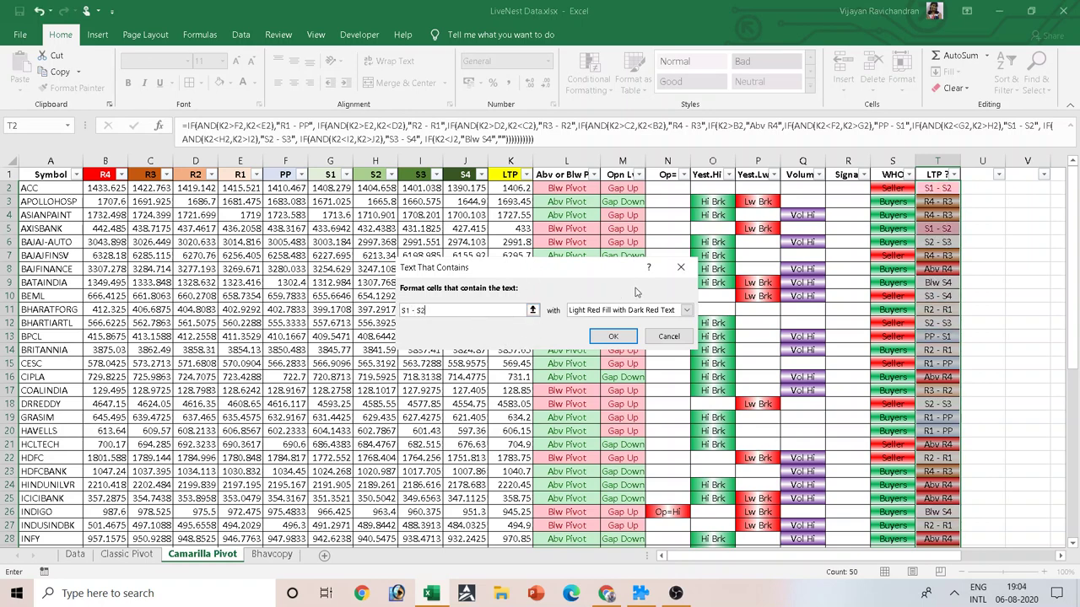
# Step: Give the S1 - S2 cells a light green-to-white gradient fill and apply the rule
pyautogui.click(687, 309)
pyautogui.click(616, 381)
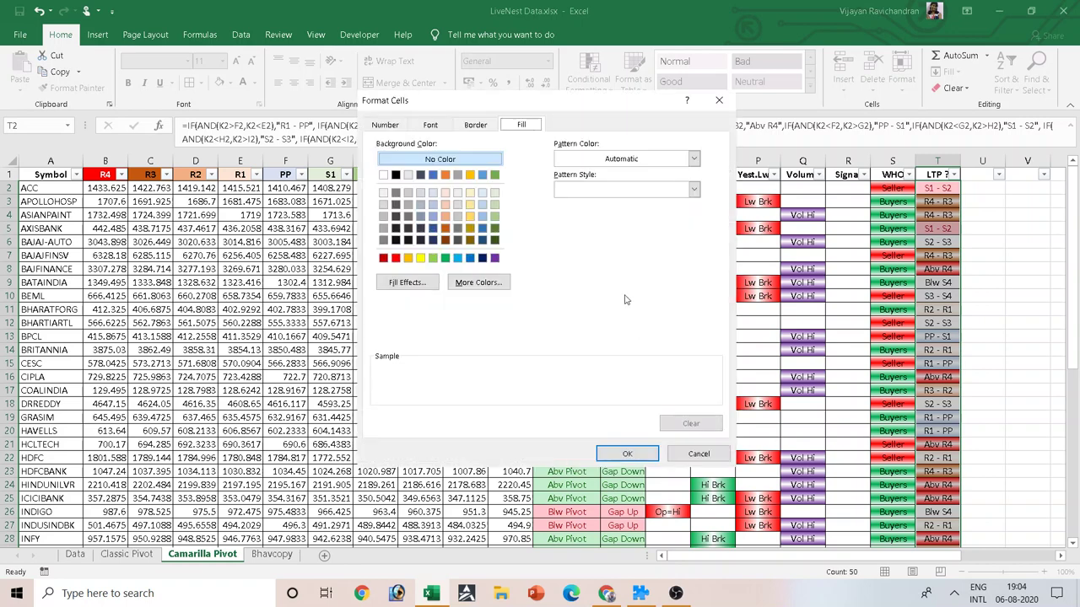
pyautogui.click(408, 283)
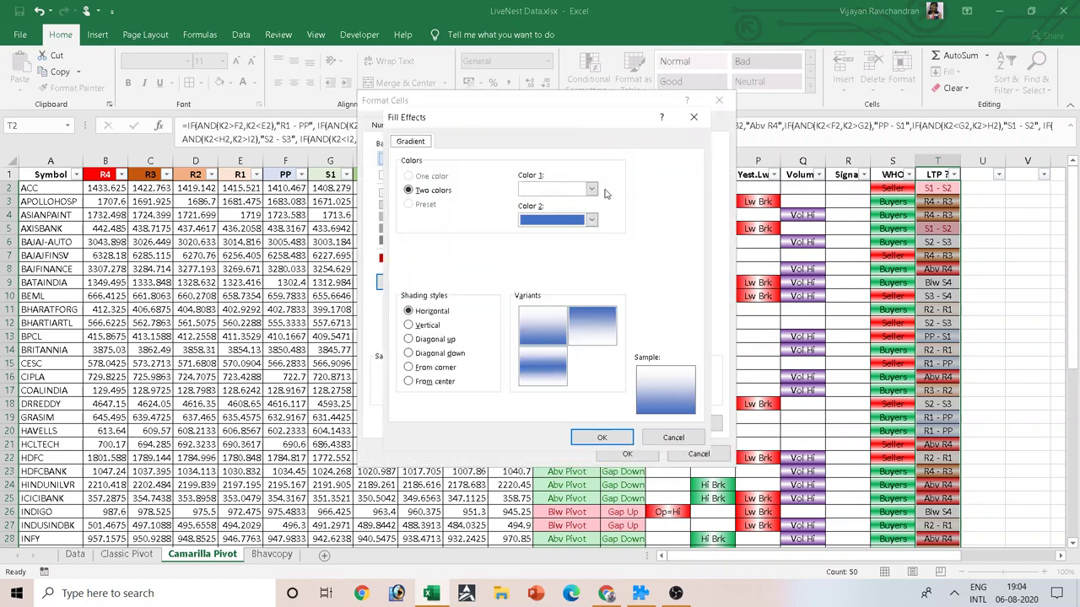
pyautogui.click(591, 189)
pyautogui.click(625, 239)
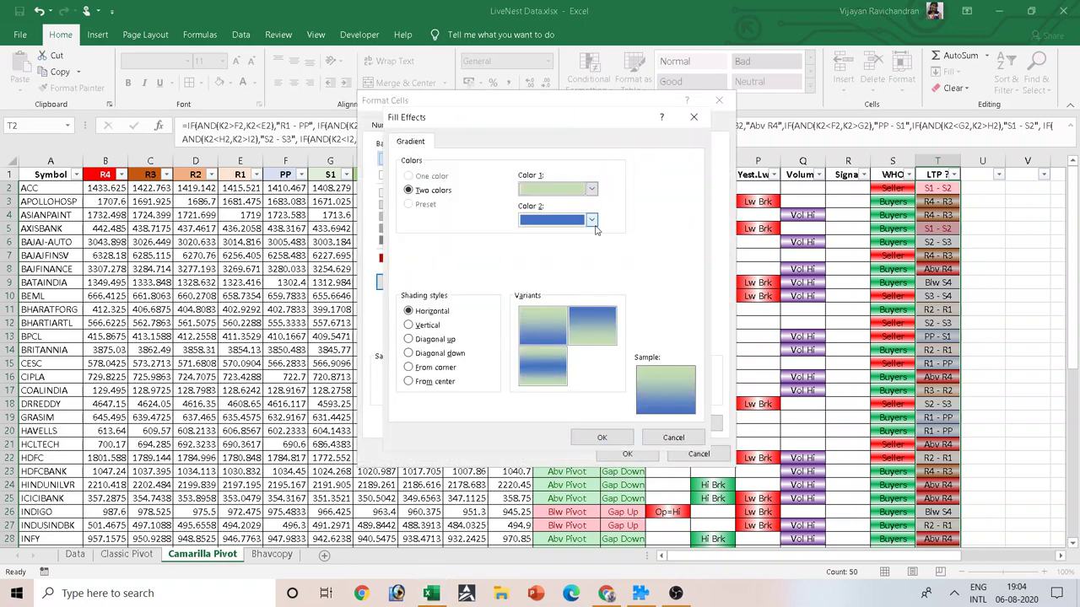
pyautogui.click(591, 219)
pyautogui.click(525, 250)
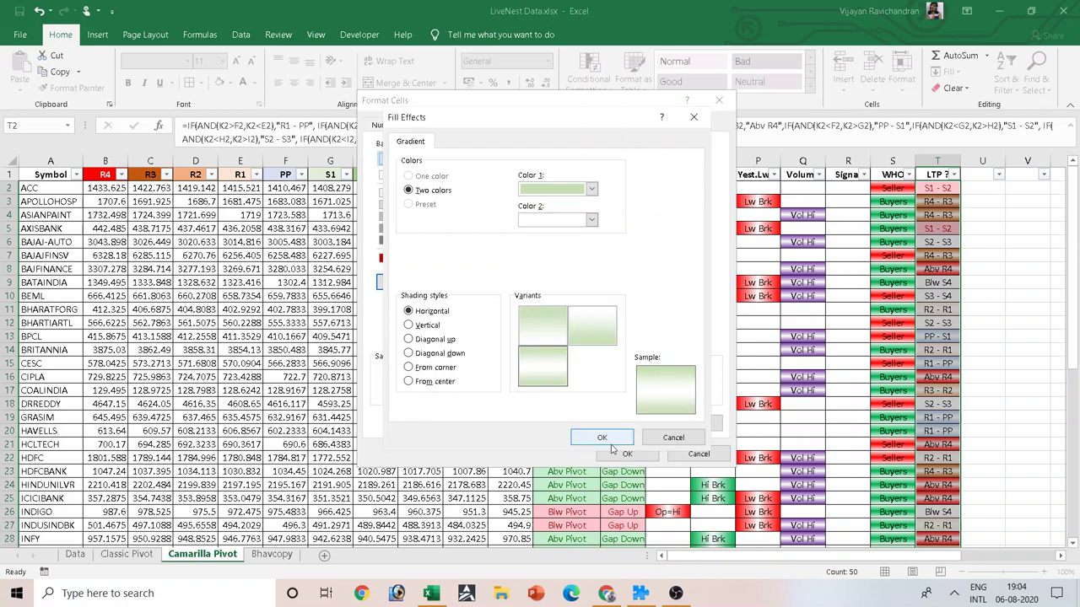
pyautogui.click(601, 437)
pyautogui.click(627, 452)
pyautogui.click(627, 342)
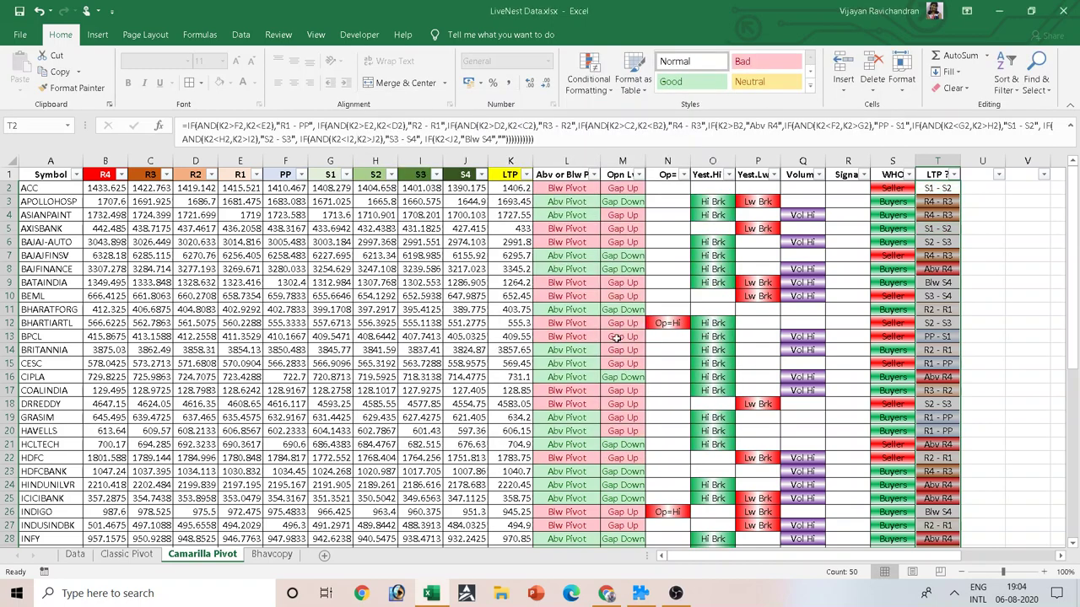
# Step: Start a new Text That Contains rule matching S2 - S3
pyautogui.click(588, 76)
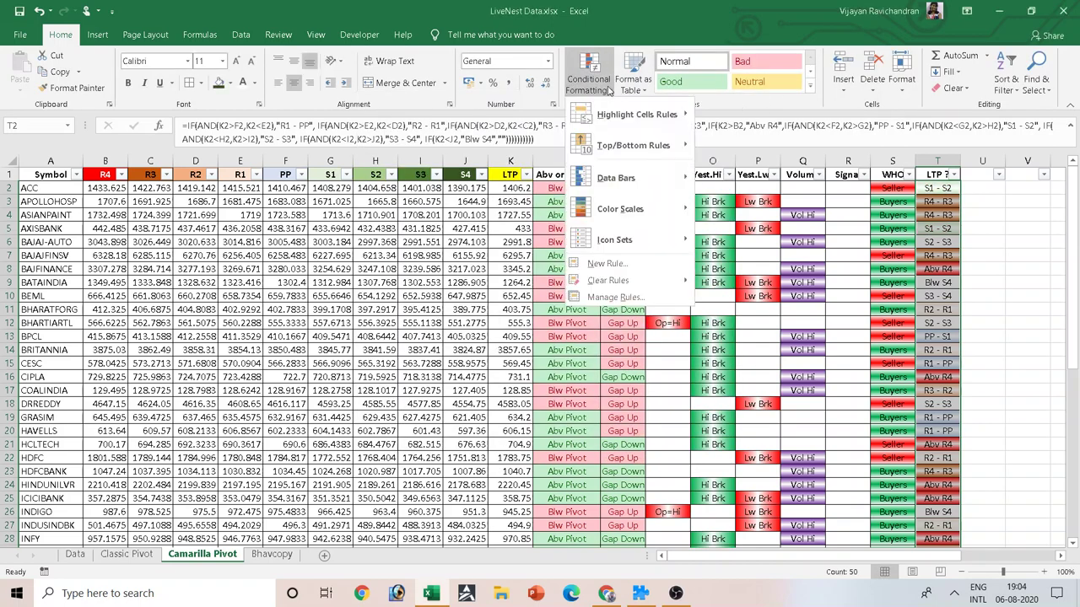
pyautogui.moveTo(637, 115)
pyautogui.click(752, 241)
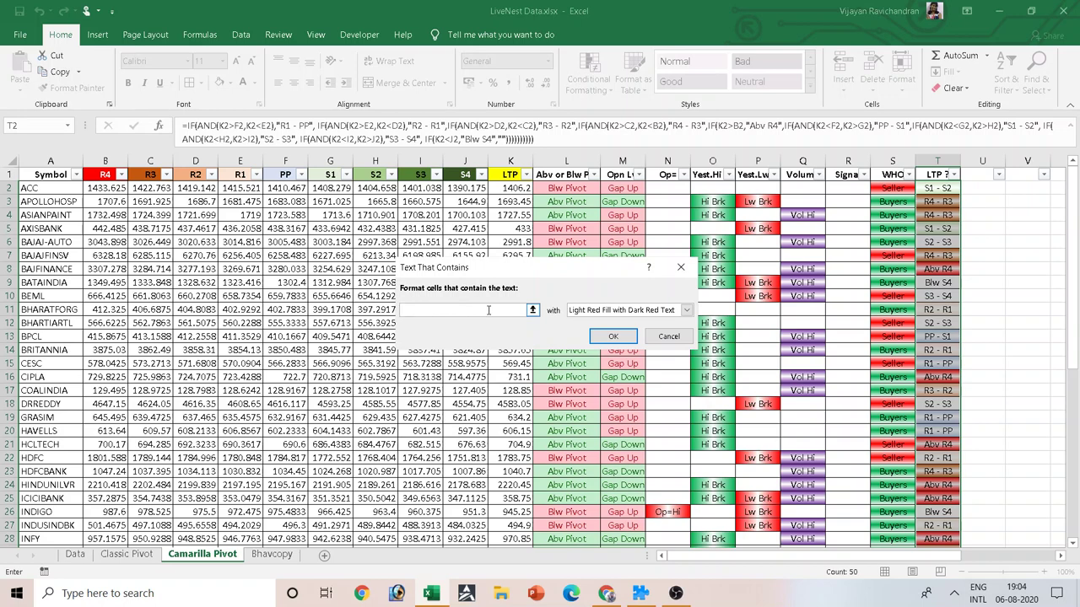
pyautogui.write('S2 - S3')
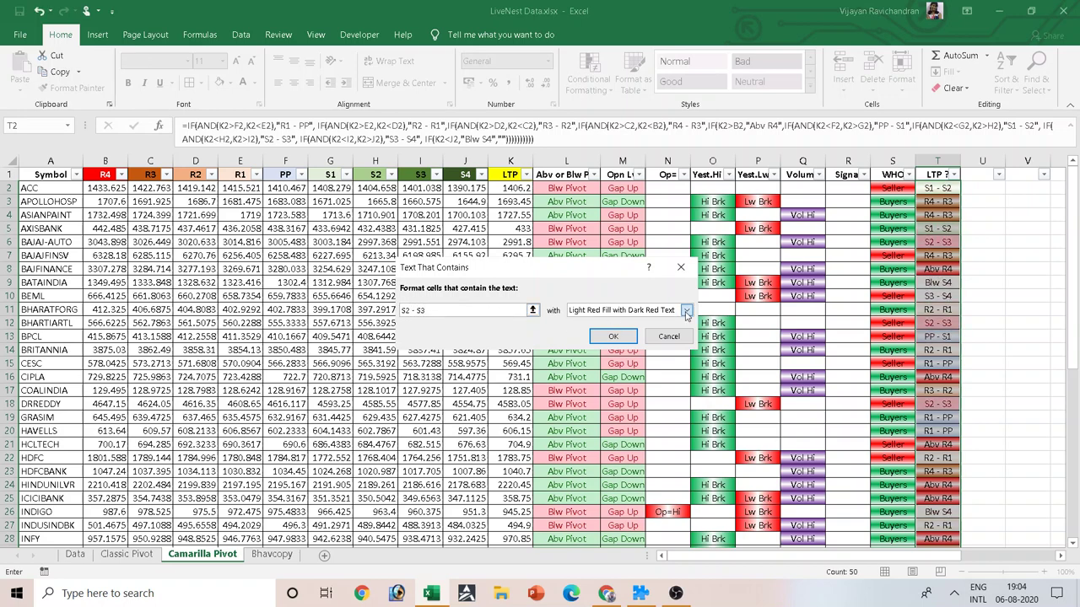
# Step: Format the S2 - S3 cells with a light green-to-white gradient and apply the rule
pyautogui.click(687, 309)
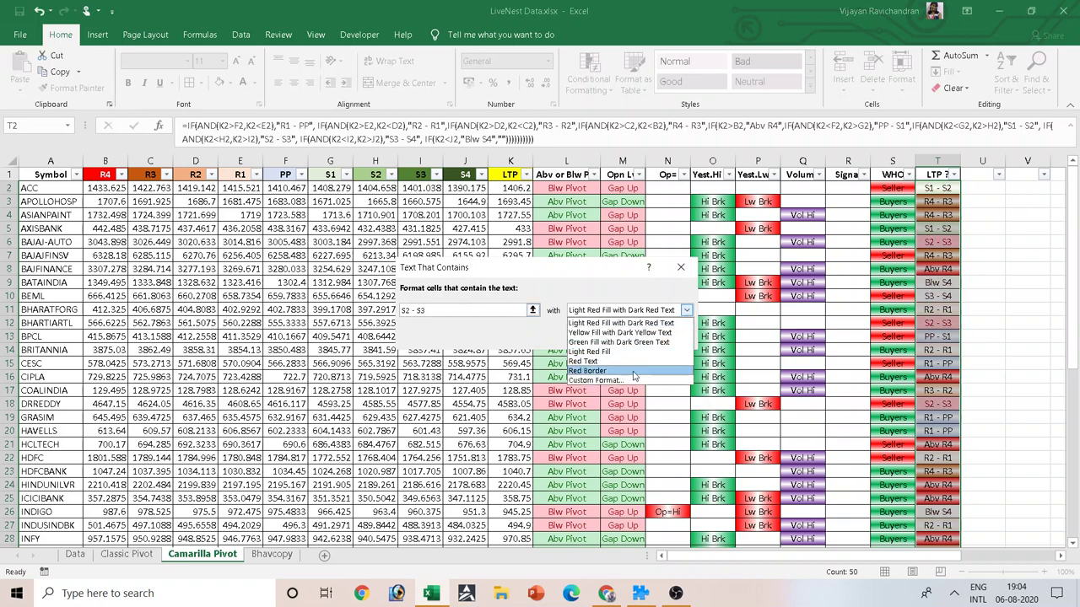
pyautogui.click(634, 380)
pyautogui.click(408, 279)
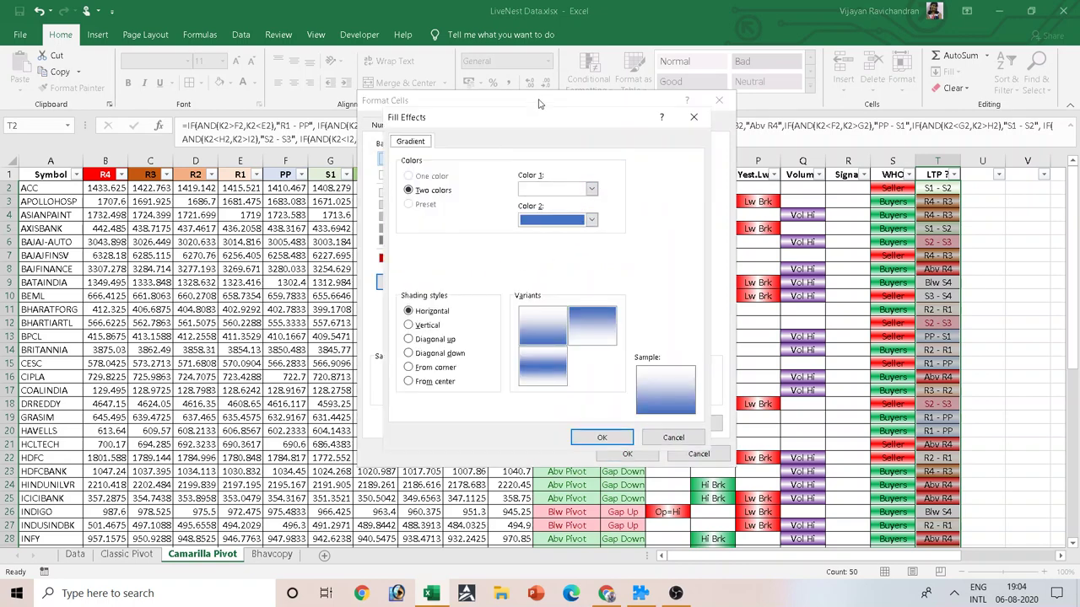
pyautogui.moveTo(571, 117); pyautogui.dragTo(683, 127)
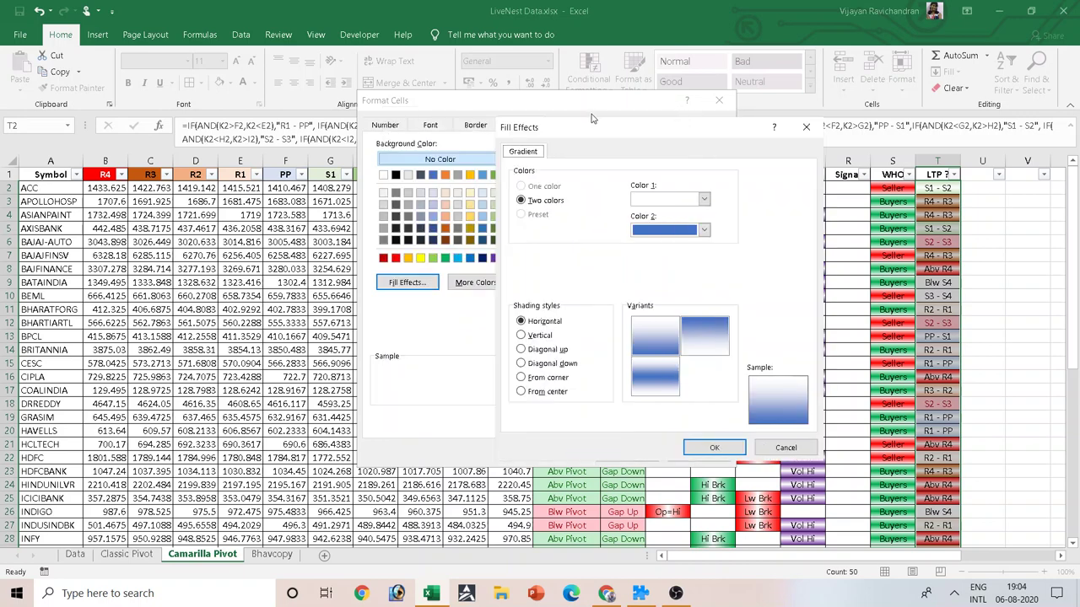
pyautogui.click(704, 200)
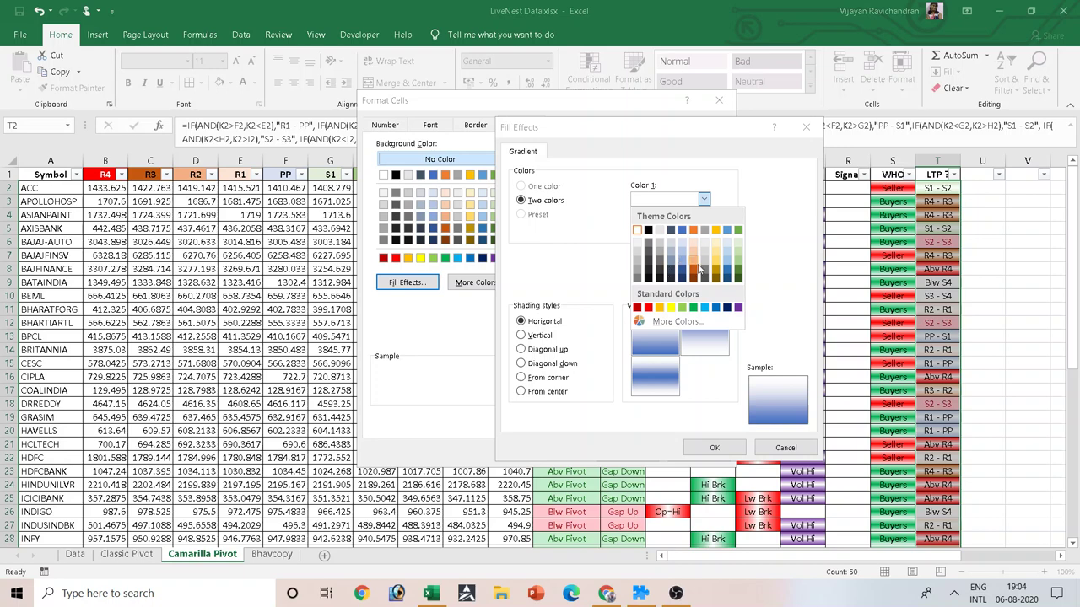
pyautogui.click(739, 268)
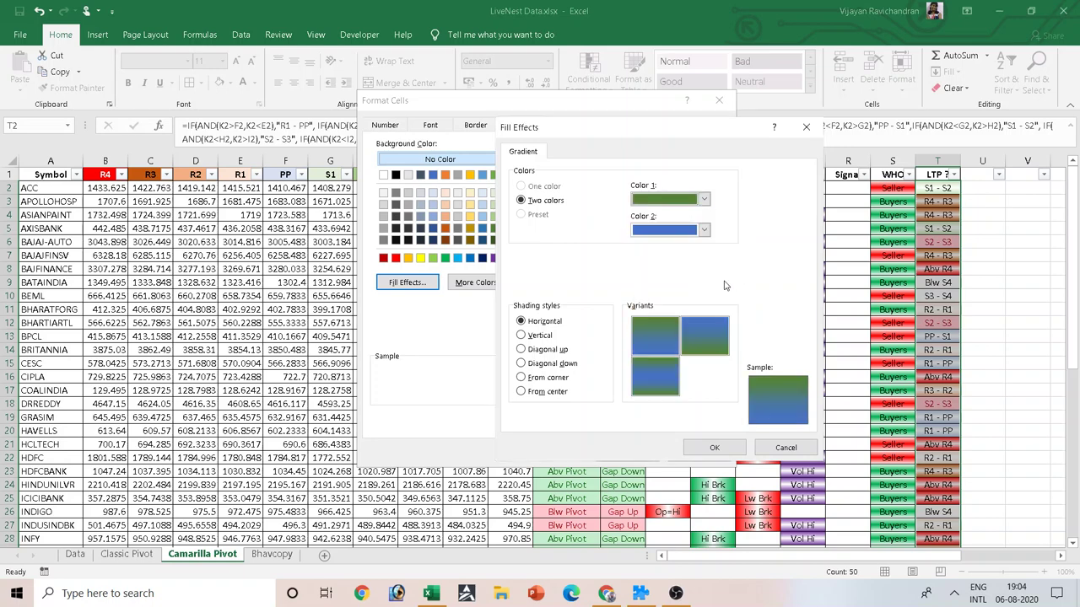
pyautogui.click(704, 230)
pyautogui.click(647, 261)
pyautogui.click(704, 199)
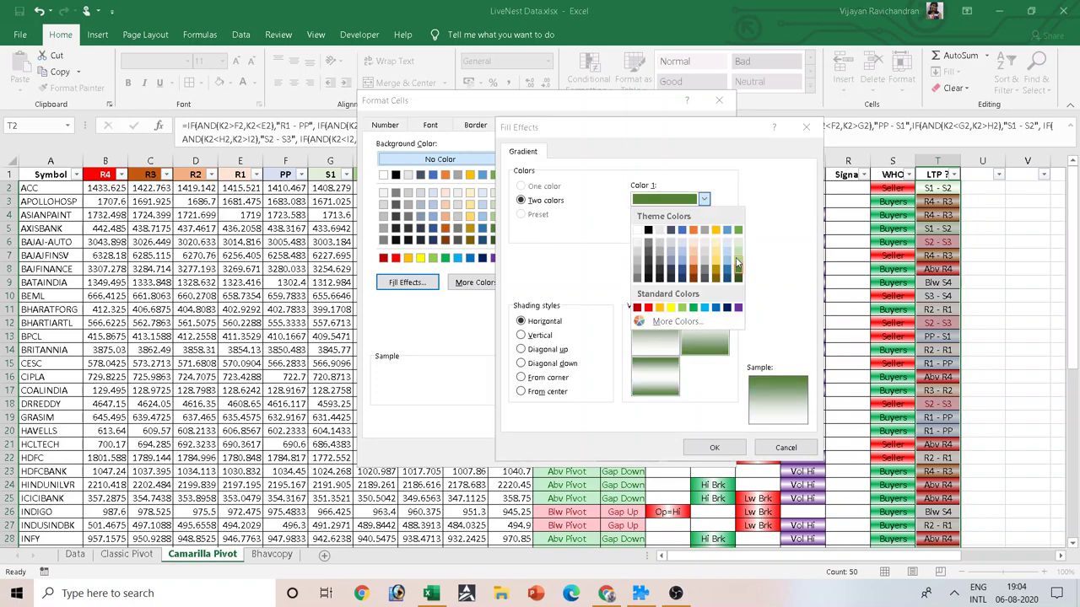
pyautogui.click(739, 263)
pyautogui.click(663, 386)
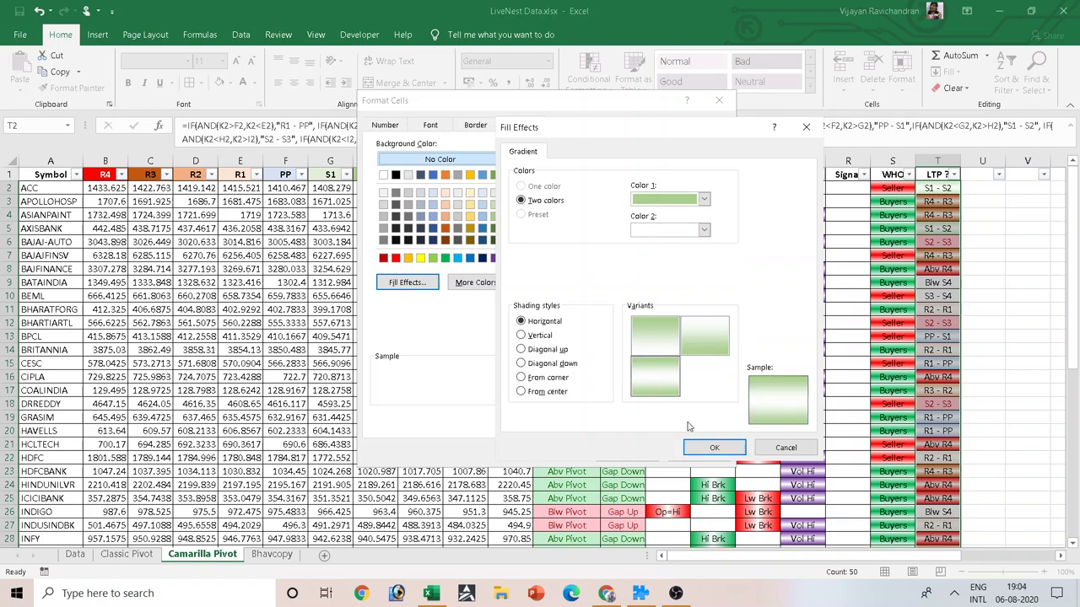
pyautogui.click(707, 448)
pyautogui.click(629, 454)
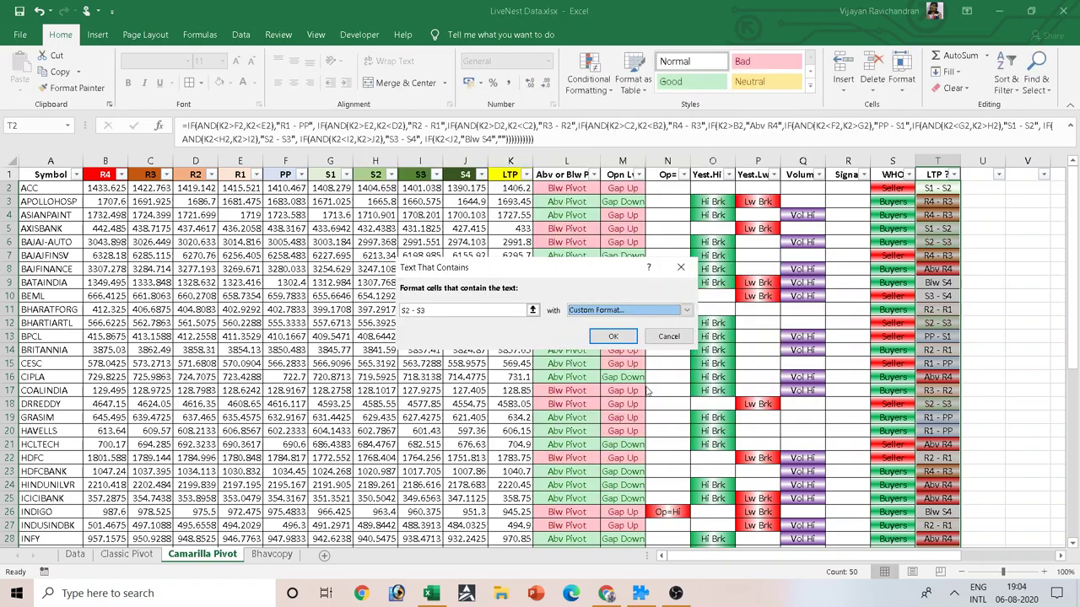
pyautogui.click(622, 339)
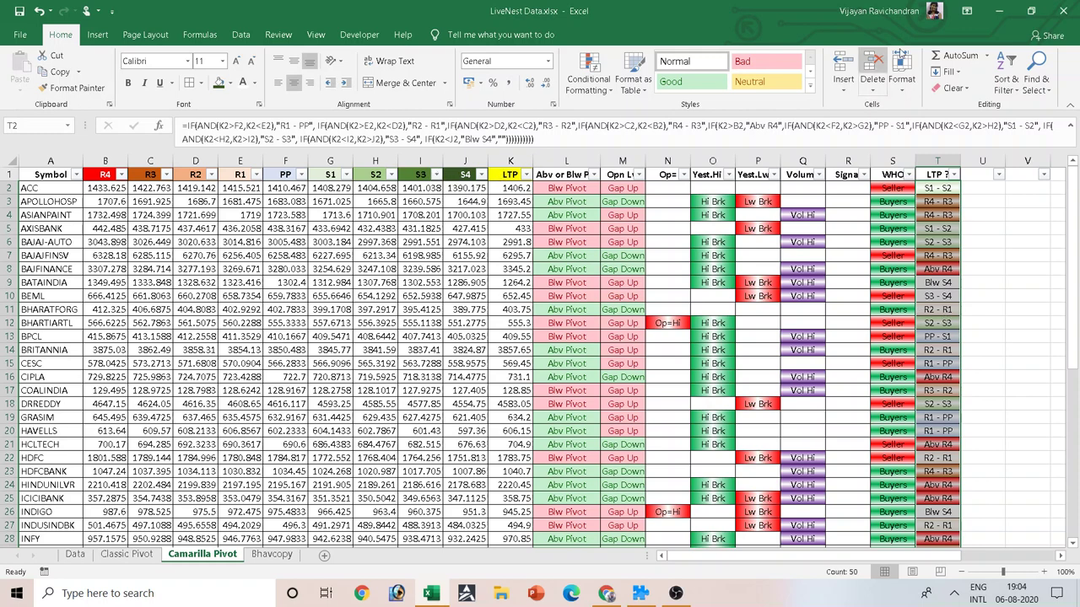
# Step: Start a new Text That Contains rule matching 'S3 - S4'
pyautogui.click(588, 80)
pyautogui.moveTo(637, 114)
pyautogui.click(759, 236)
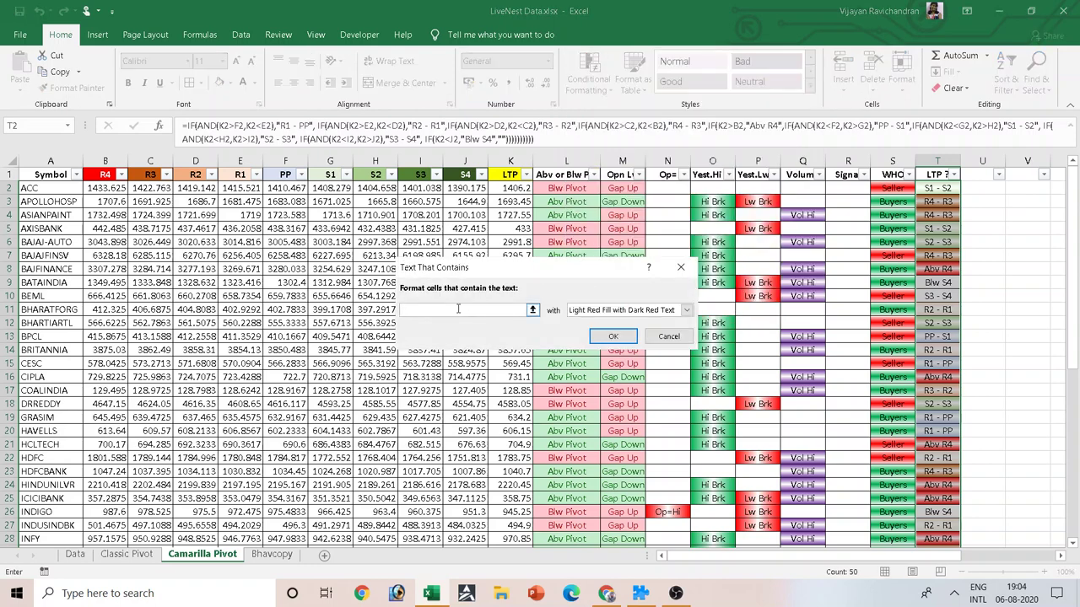
pyautogui.write('S')
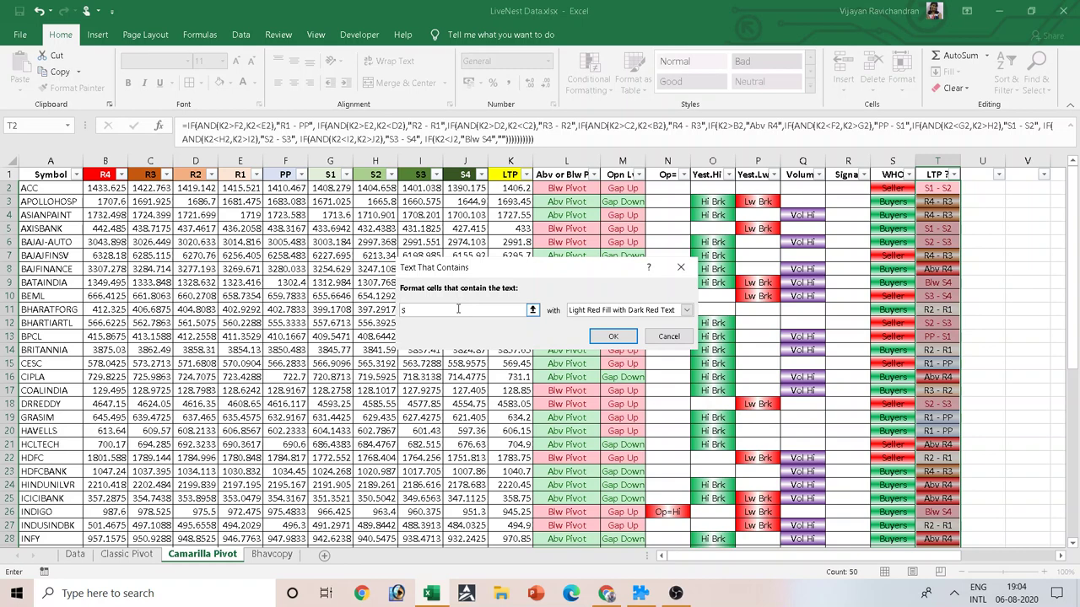
pyautogui.write('3')
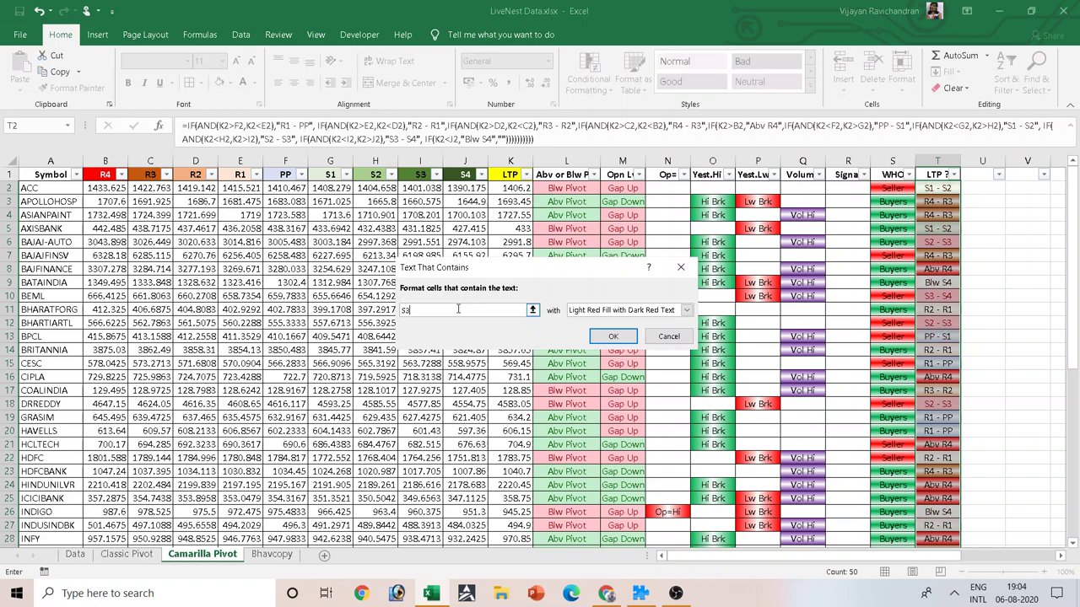
pyautogui.write(' - S4')
# Step: Give the S3 - S4 cells a dark green-to-white gradient fill and apply the rule
pyautogui.click(688, 311)
pyautogui.click(616, 381)
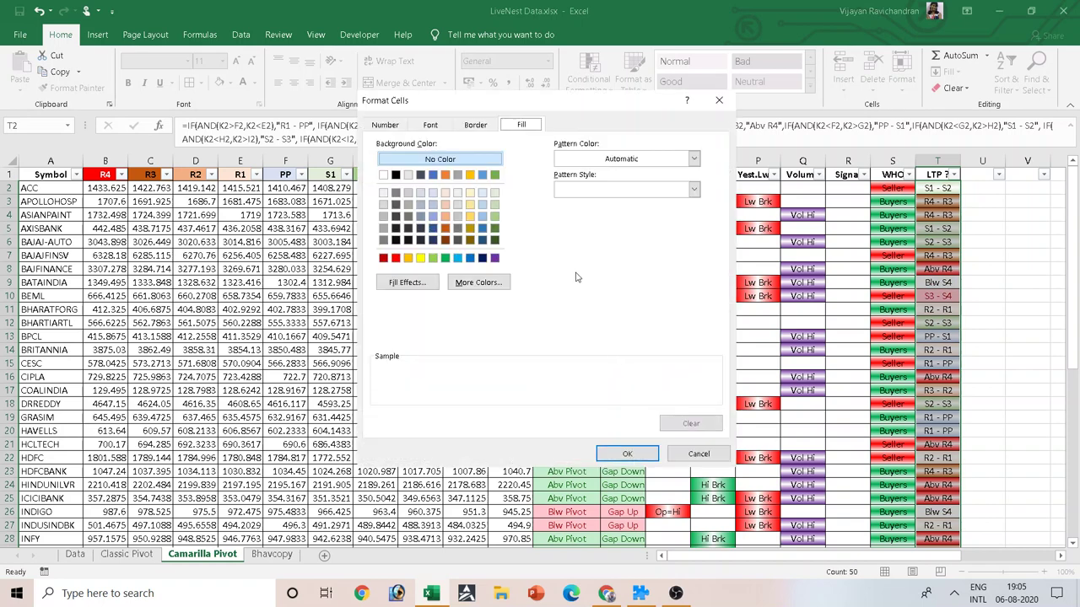
pyautogui.click(407, 282)
pyautogui.click(591, 189)
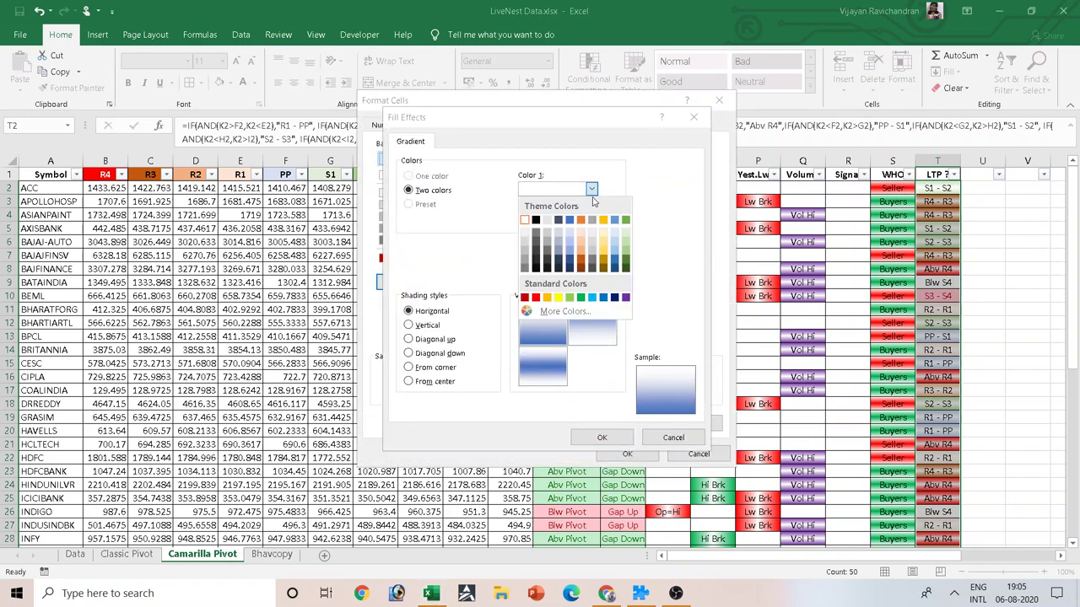
pyautogui.click(625, 265)
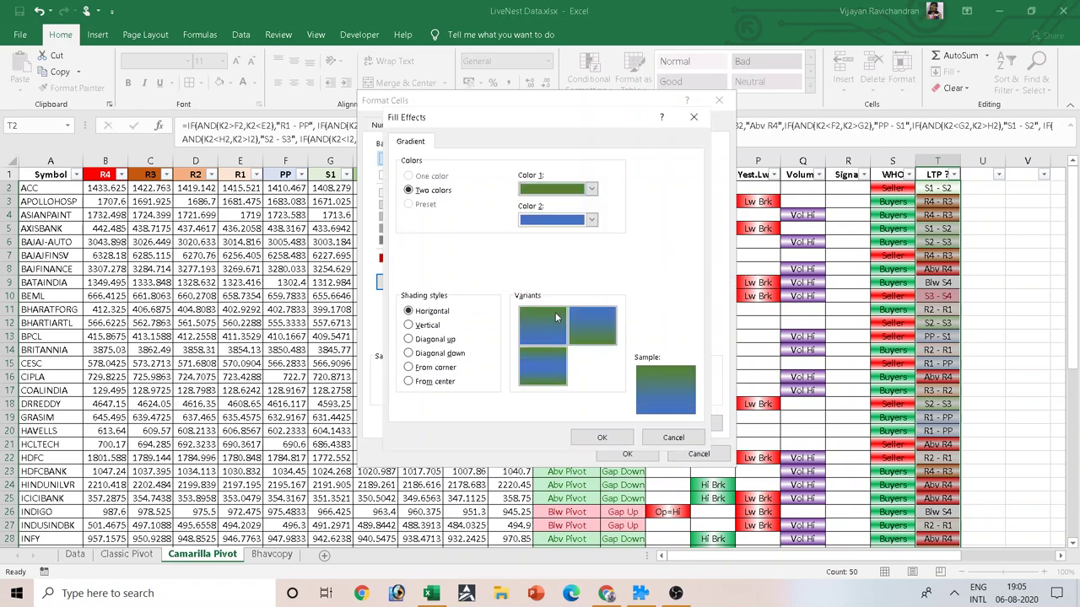
pyautogui.click(591, 219)
pyautogui.click(525, 250)
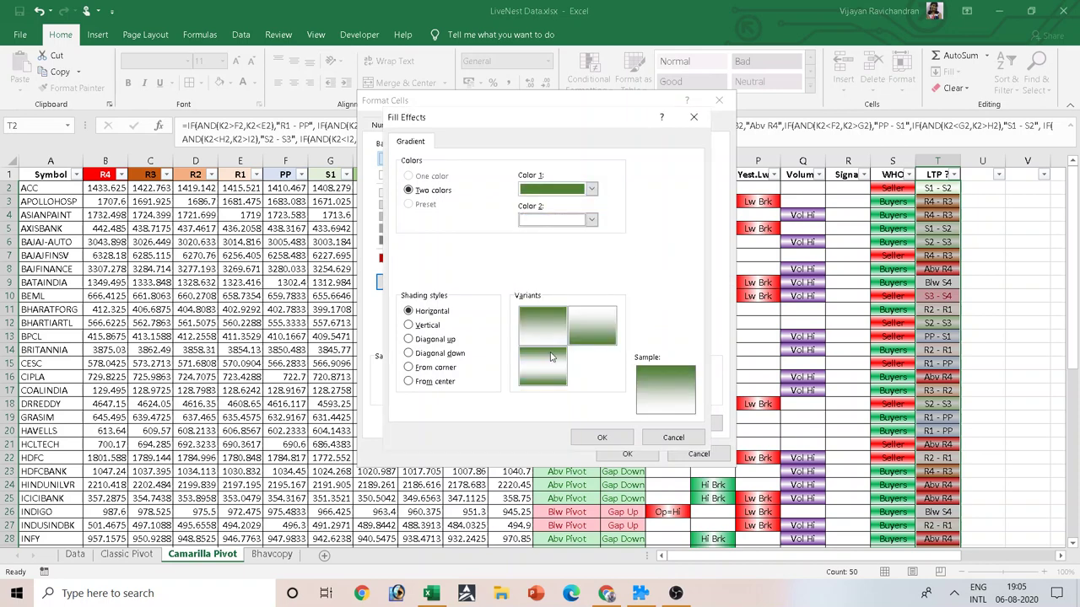
pyautogui.click(602, 436)
pyautogui.click(626, 454)
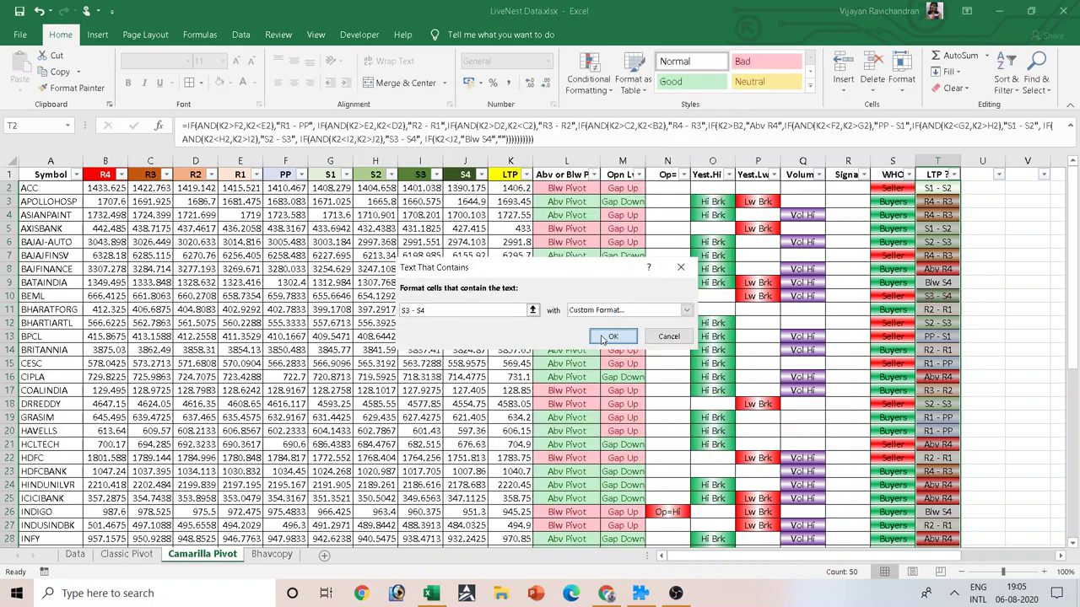
pyautogui.click(613, 337)
pyautogui.click(589, 78)
pyautogui.moveTo(622, 114)
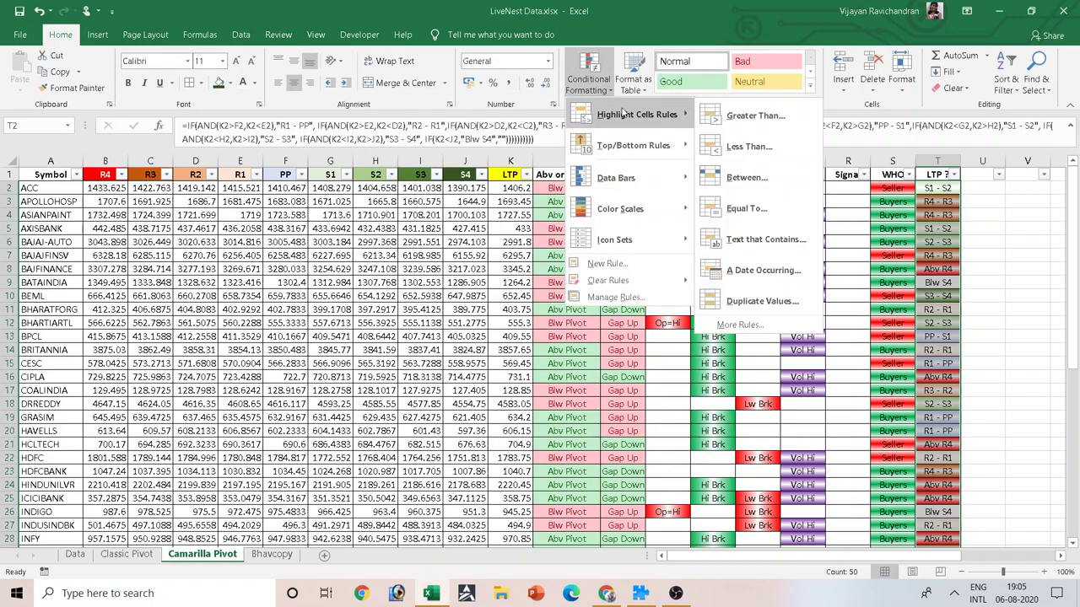
# Step: Add a 'Blw' Text That Contains rule with a dark green-to-white gradient fill
pyautogui.click(770, 239)
pyautogui.write('B')
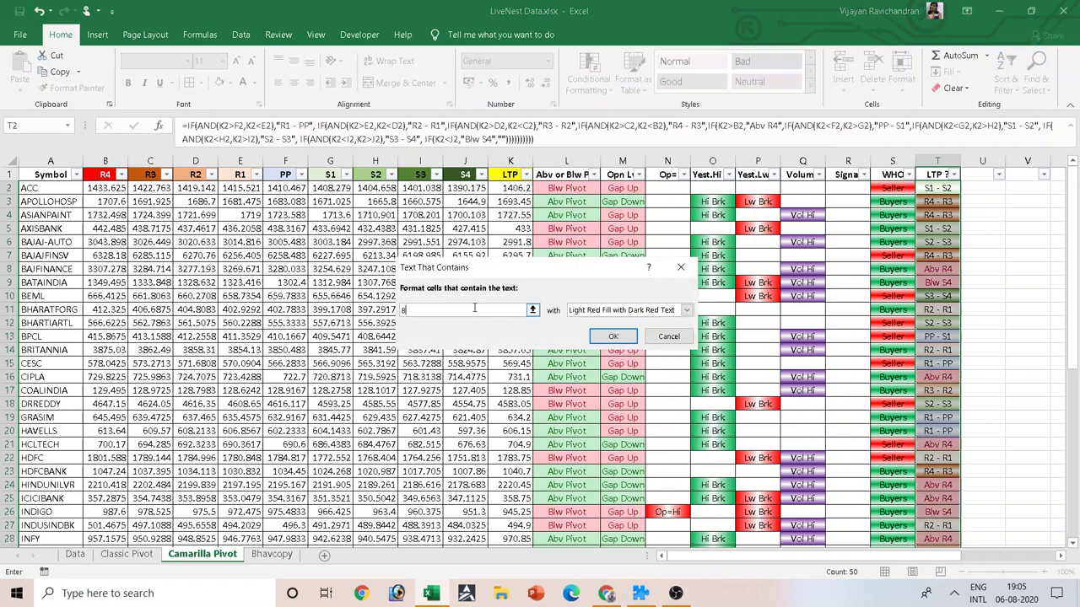
pyautogui.write('lw S4')
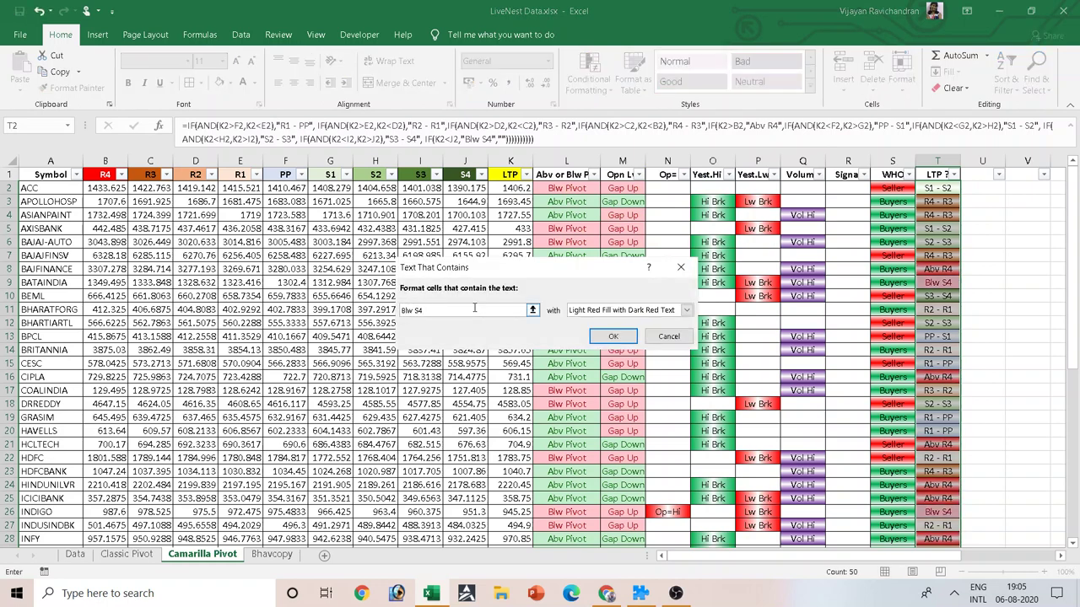
pyautogui.click(686, 310)
pyautogui.click(599, 385)
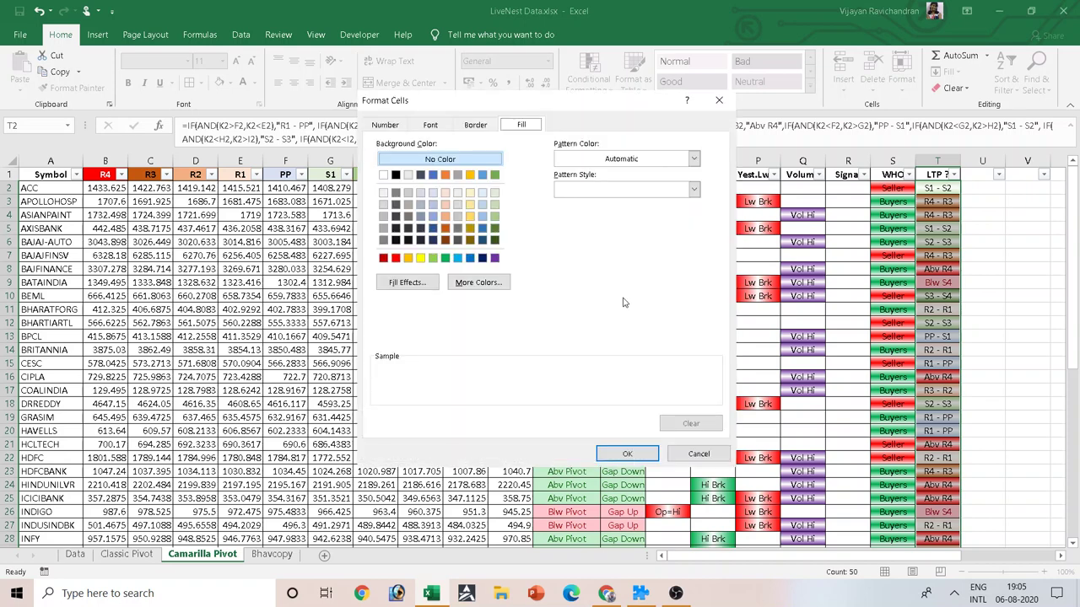
pyautogui.click(408, 282)
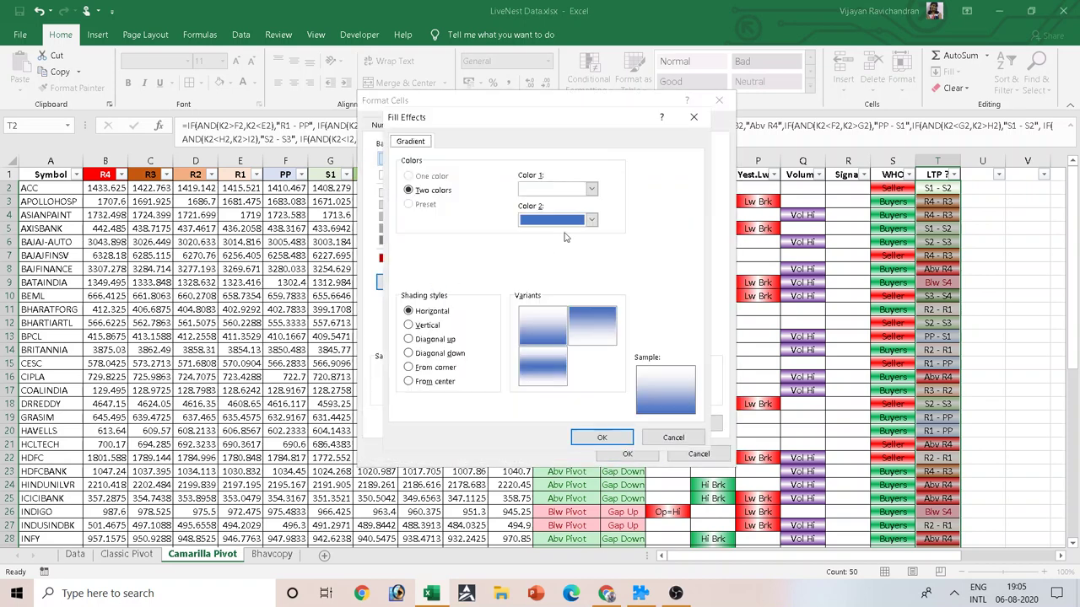
pyautogui.click(592, 189)
pyautogui.click(611, 265)
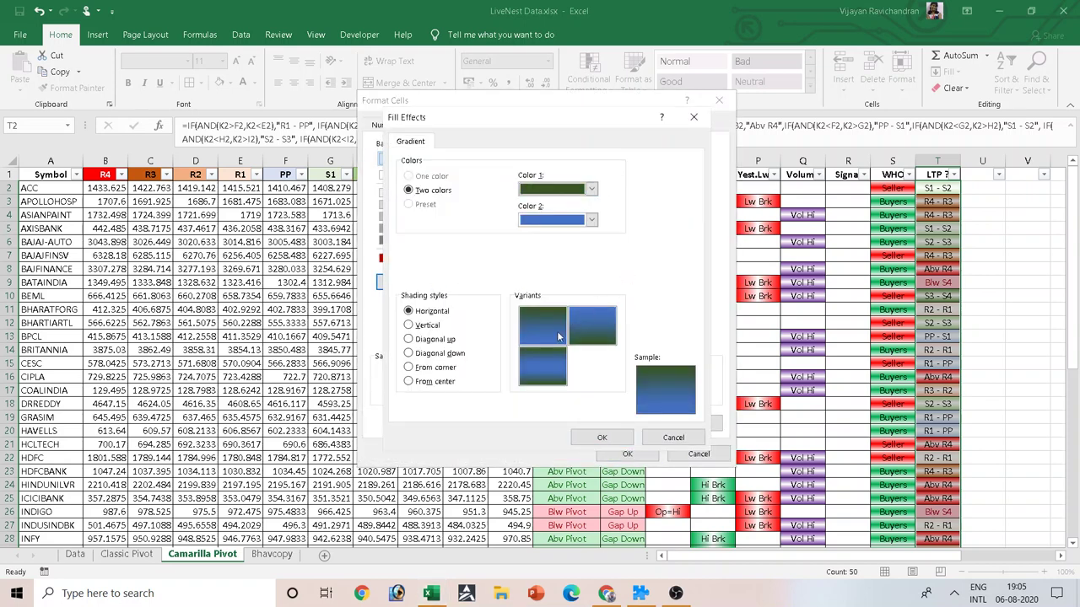
pyautogui.click(591, 221)
pyautogui.click(526, 254)
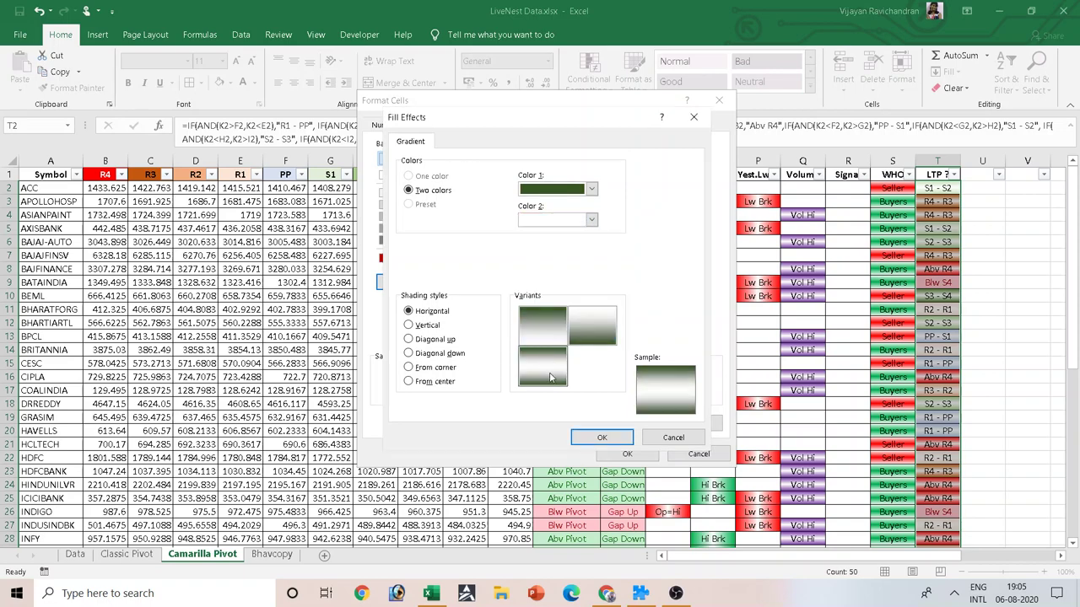
pyautogui.click(604, 437)
pyautogui.click(627, 452)
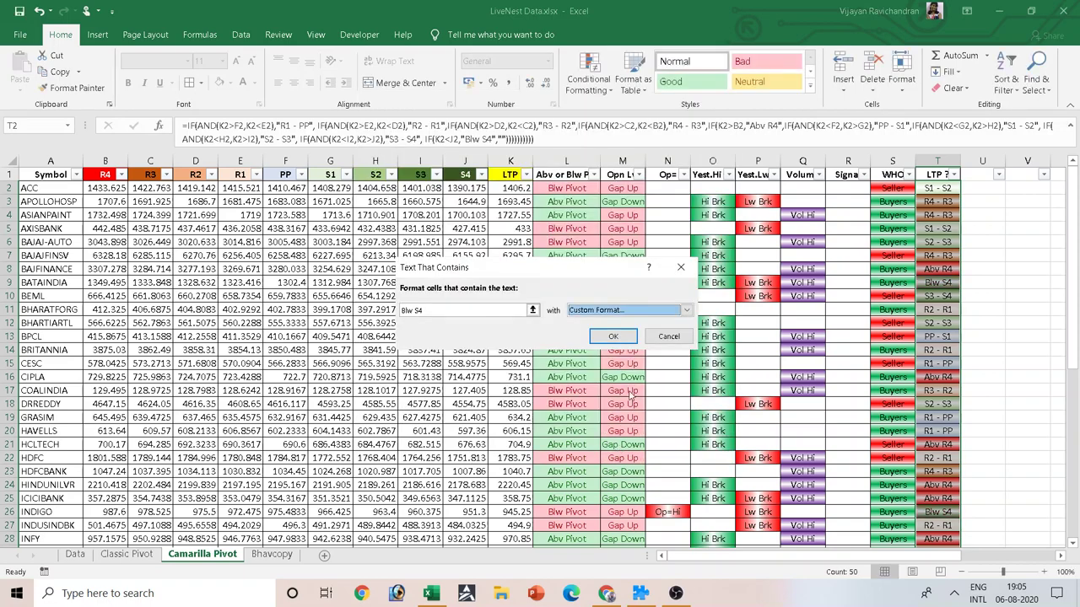
pyautogui.click(606, 335)
# Step: Deselect the column and check the LTP ? formula in T2
pyautogui.scroll(-2, 606, 335)
pyautogui.scroll(-7, 606, 335)
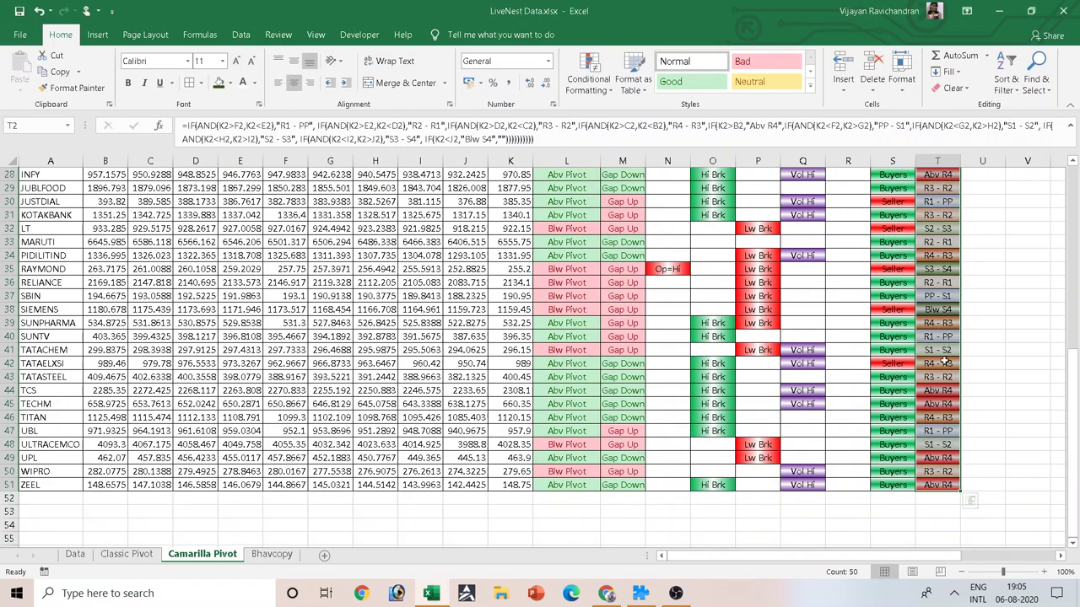
pyautogui.click(985, 349)
pyautogui.scroll(9, 968, 374)
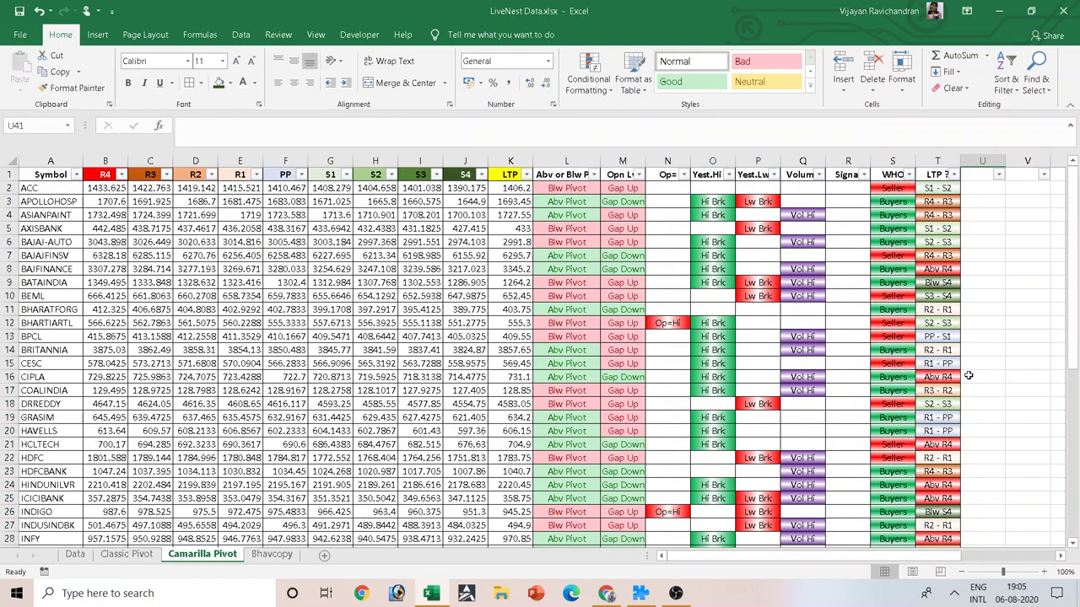
pyautogui.click(927, 187)
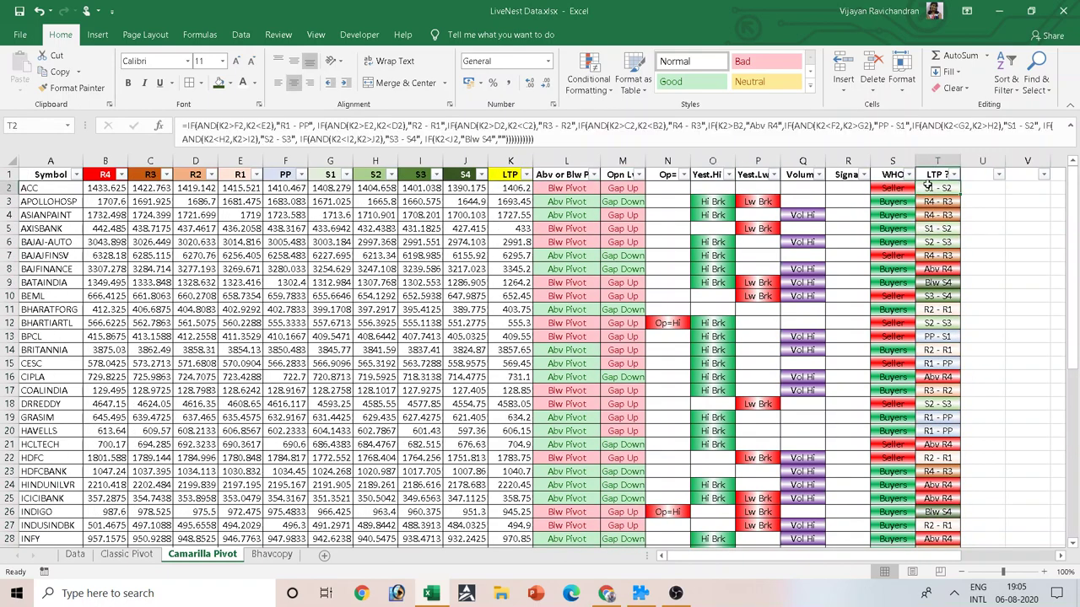
# Step: Copy the LTP ? header from Camarilla Pivot into Classic Pivot cell T1
pyautogui.click(935, 174)
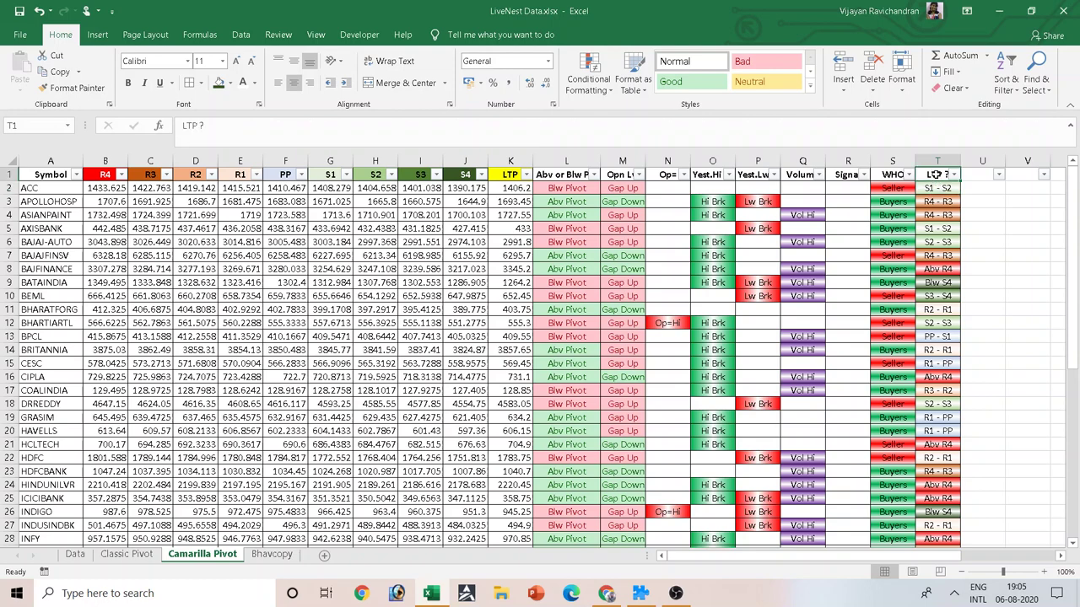
pyautogui.hotkey('ctrl', 'c')
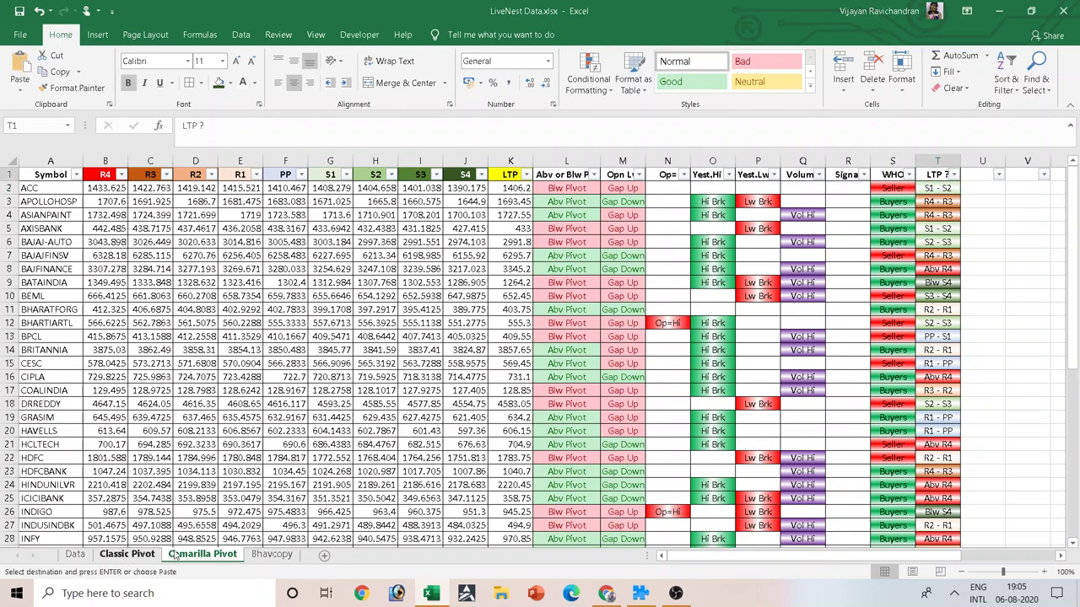
pyautogui.click(131, 556)
pyautogui.scroll(7, 960, 226)
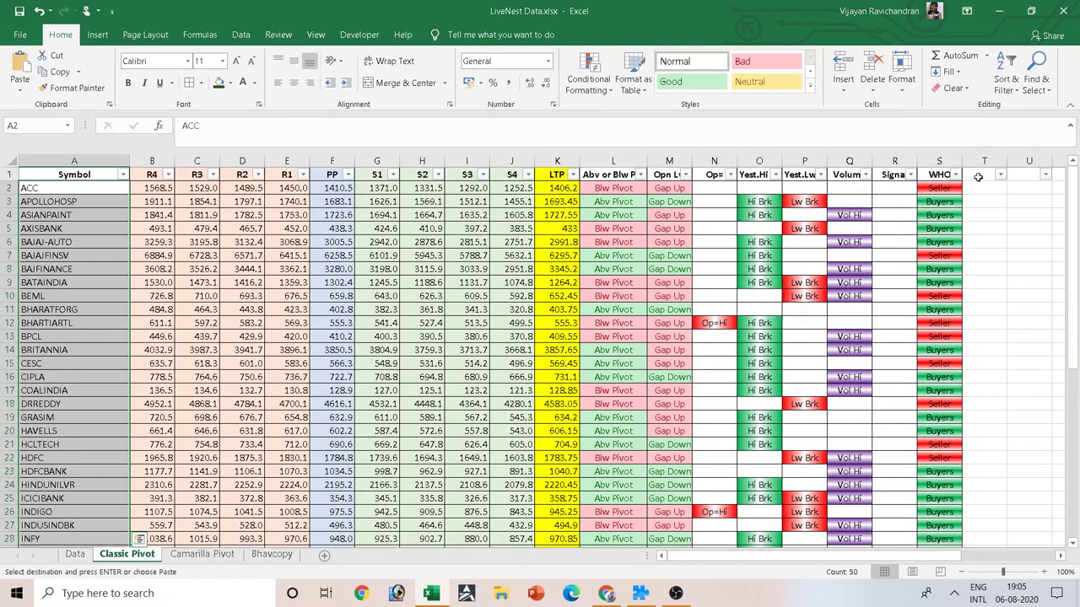
pyautogui.click(978, 177)
pyautogui.hotkey('ctrl', 'v')
# Step: Copy the T2 formula text from Camarilla Pivot into Classic Pivot T2
pyautogui.click(202, 555)
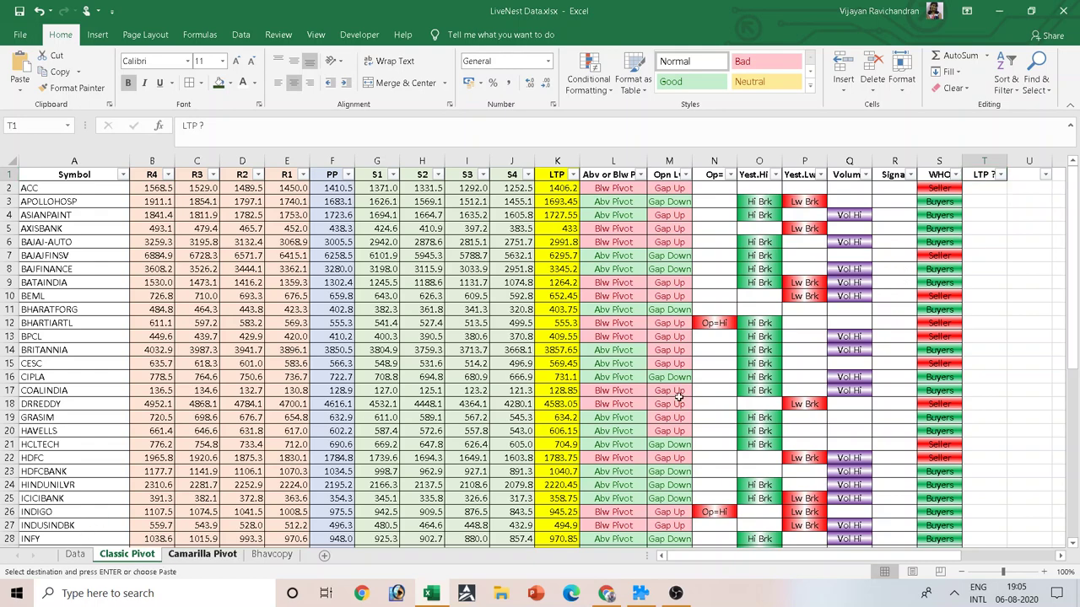
pyautogui.click(942, 189)
pyautogui.moveTo(549, 140); pyautogui.dragTo(168, 118)
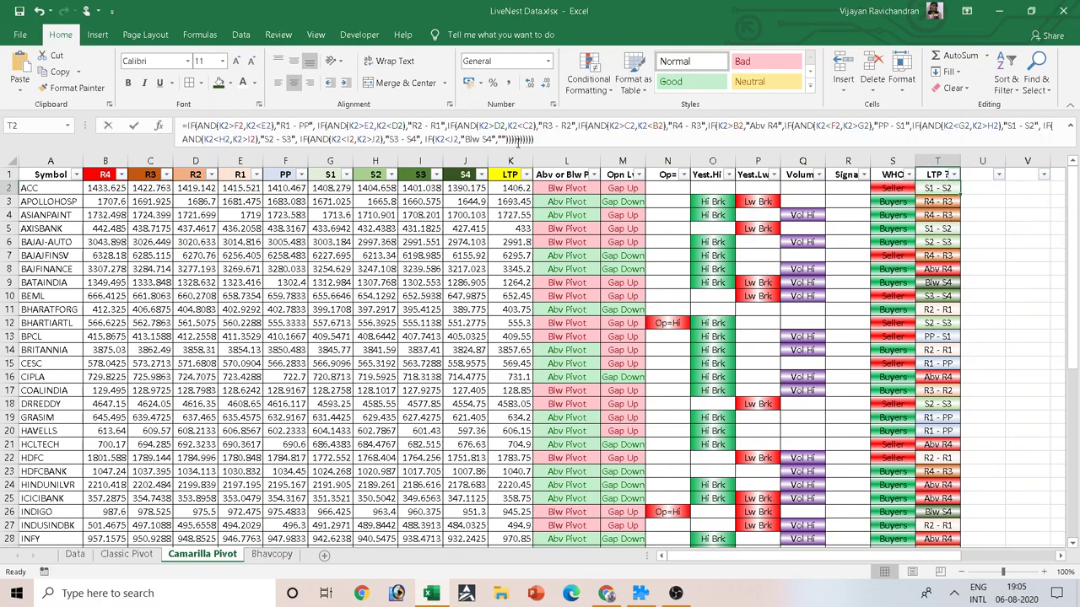
pyautogui.hotkey('ctrl', 'c')
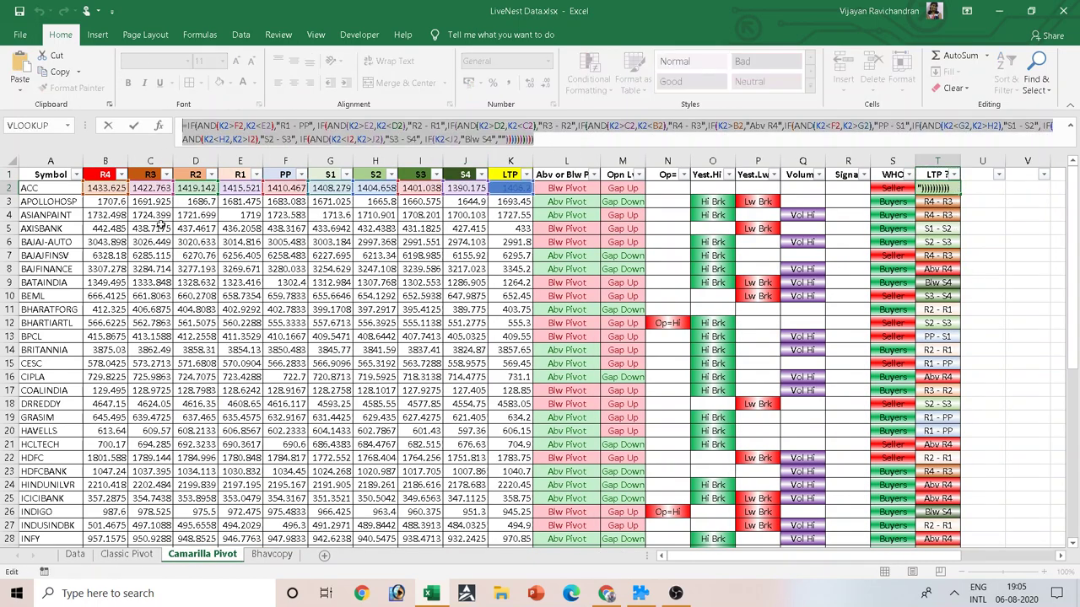
pyautogui.press('Escape')
pyautogui.click(127, 555)
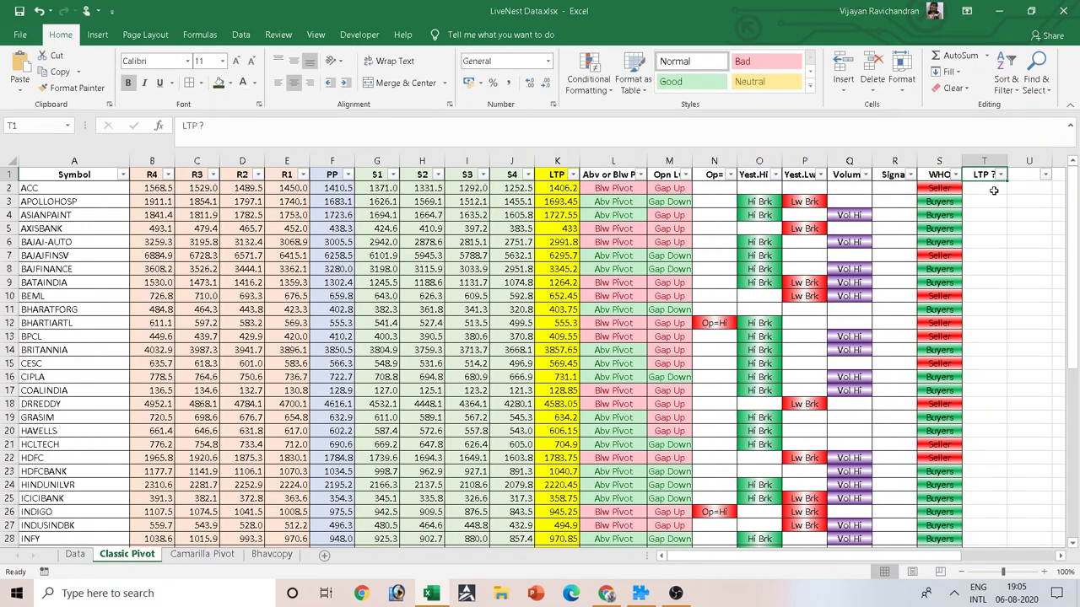
pyautogui.doubleClick(994, 190)
pyautogui.hotkey('ctrl', 'v')
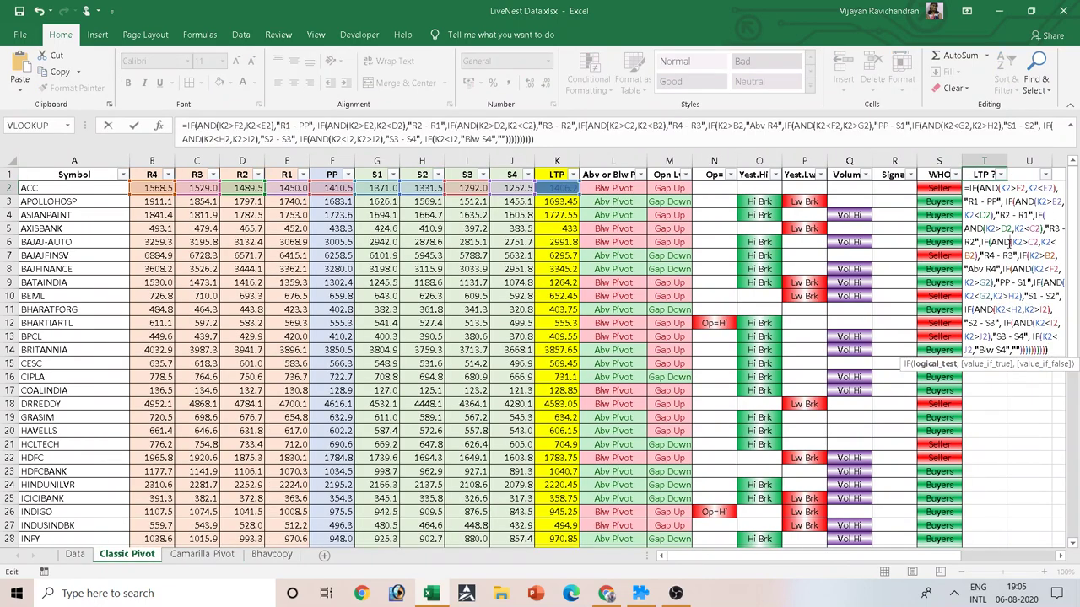
pyautogui.press('Return')
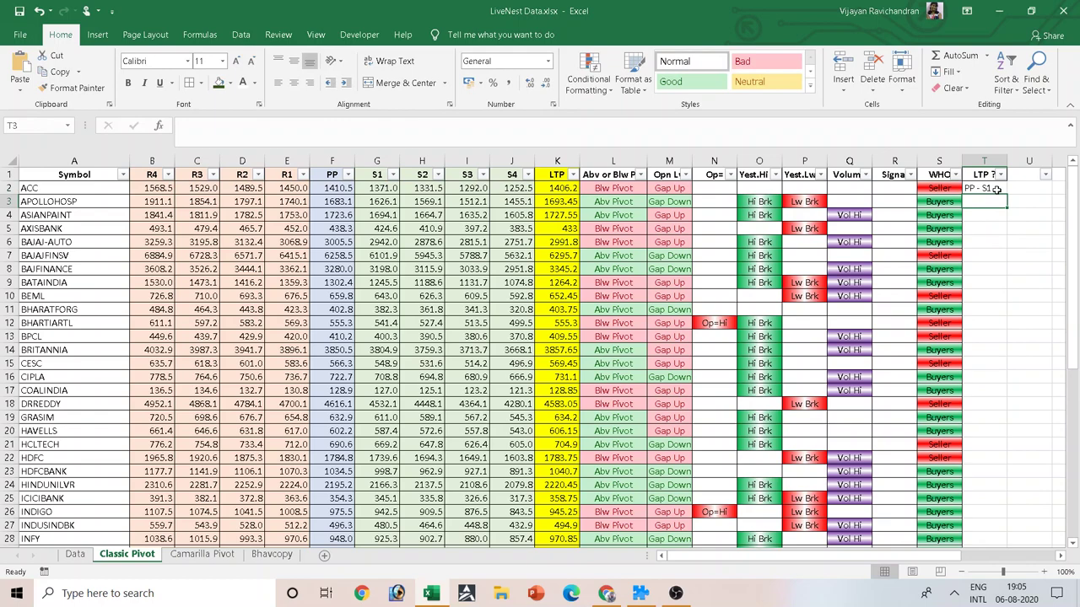
# Step: Fill the T2 formula down to T51 on Classic Pivot, then return to Camarilla Pivot
pyautogui.click(997, 190)
pyautogui.hotkey('ctrl', 'c')
pyautogui.scroll(-10, 945, 354)
pyautogui.scroll(-2, 989, 371)
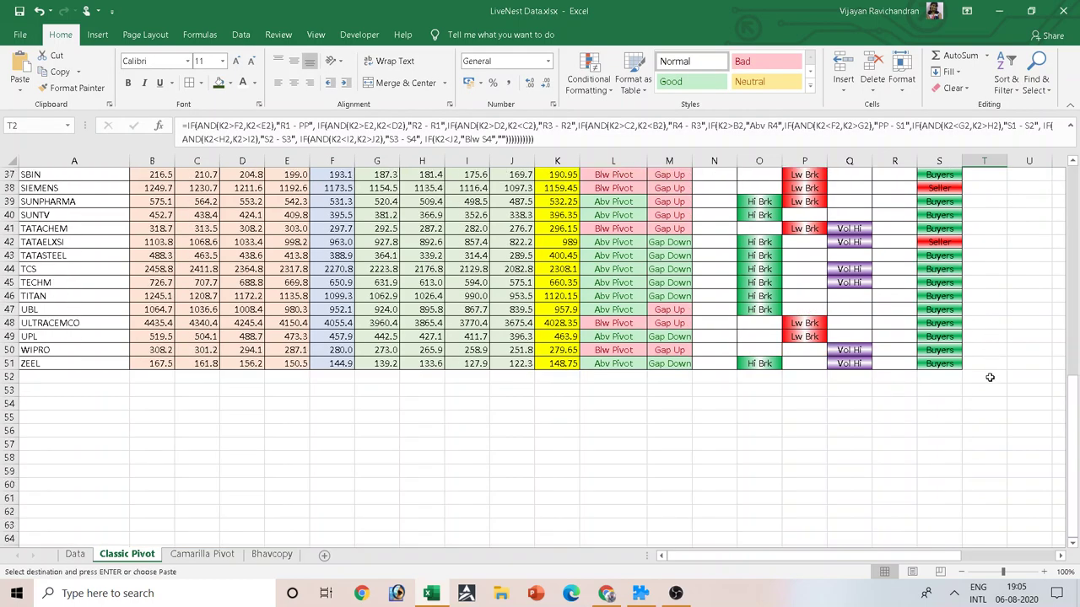
pyautogui.keyDown('shift'); pyautogui.click(987, 363); pyautogui.keyUp('shift')
pyautogui.hotkey('ctrl', 'v')
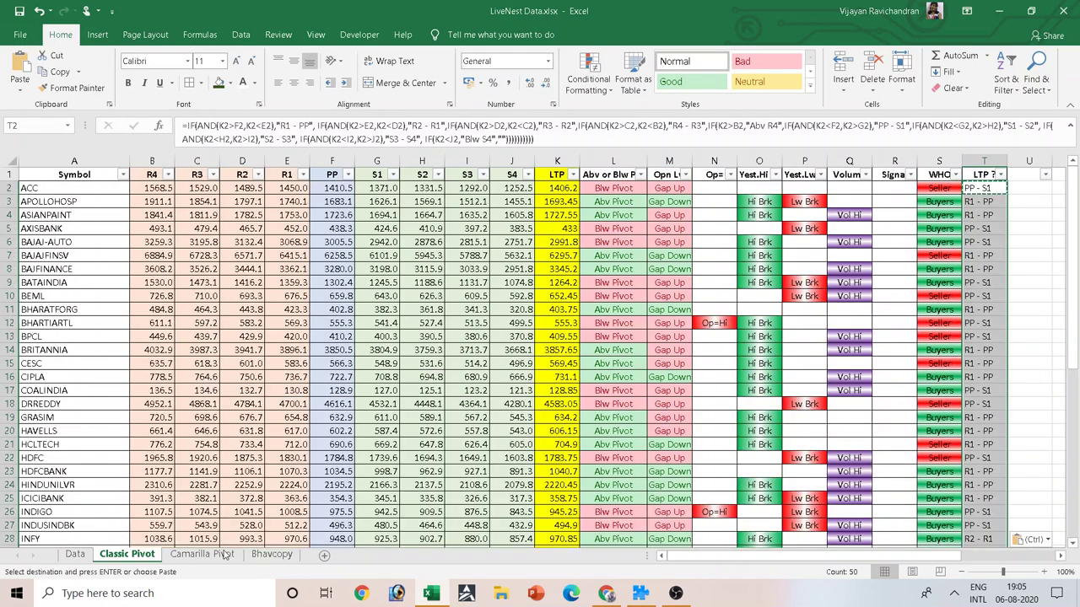
pyautogui.click(202, 554)
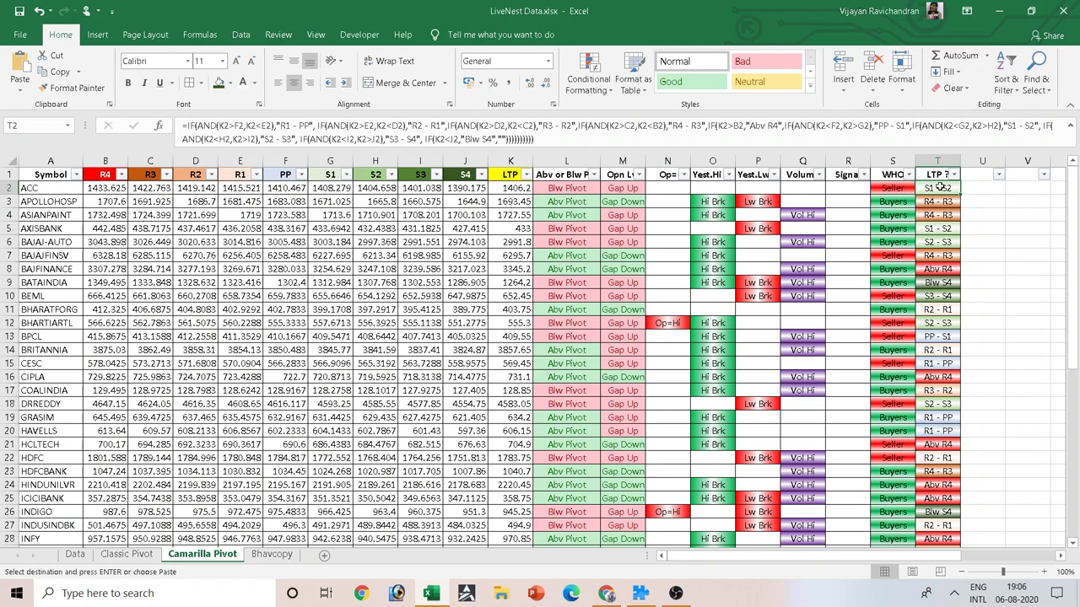
pyautogui.hotkey('ctrl', 'shift', 'Down')
pyautogui.hotkey('ctrl', 'v')
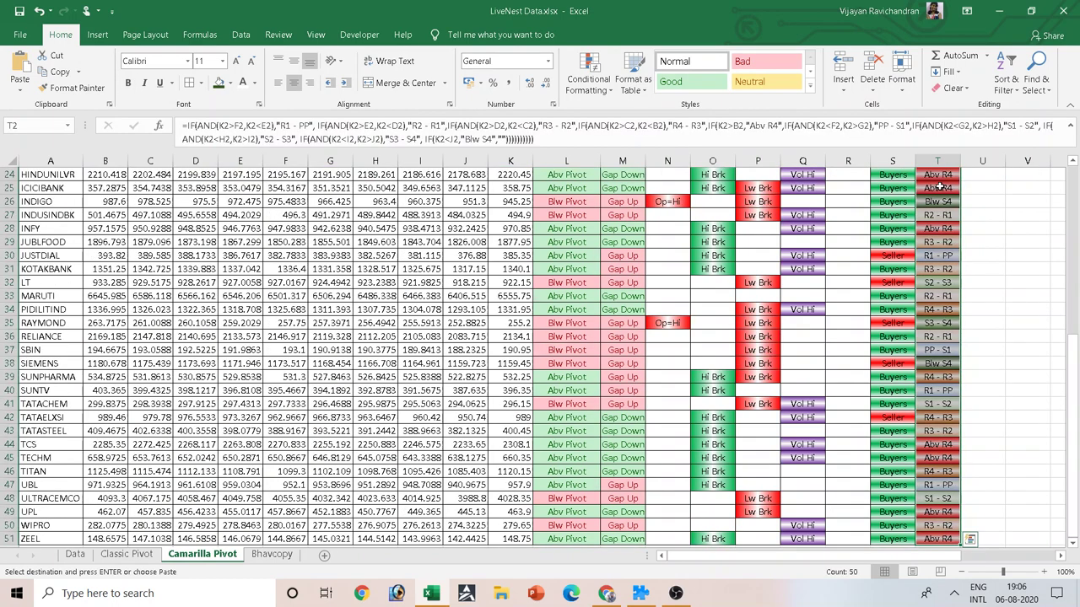
# Step: Copy the LTP ? cell formatting from Camarilla Pivot onto Classic Pivot's T2:T51 with Format Painter
pyautogui.click(72, 88)
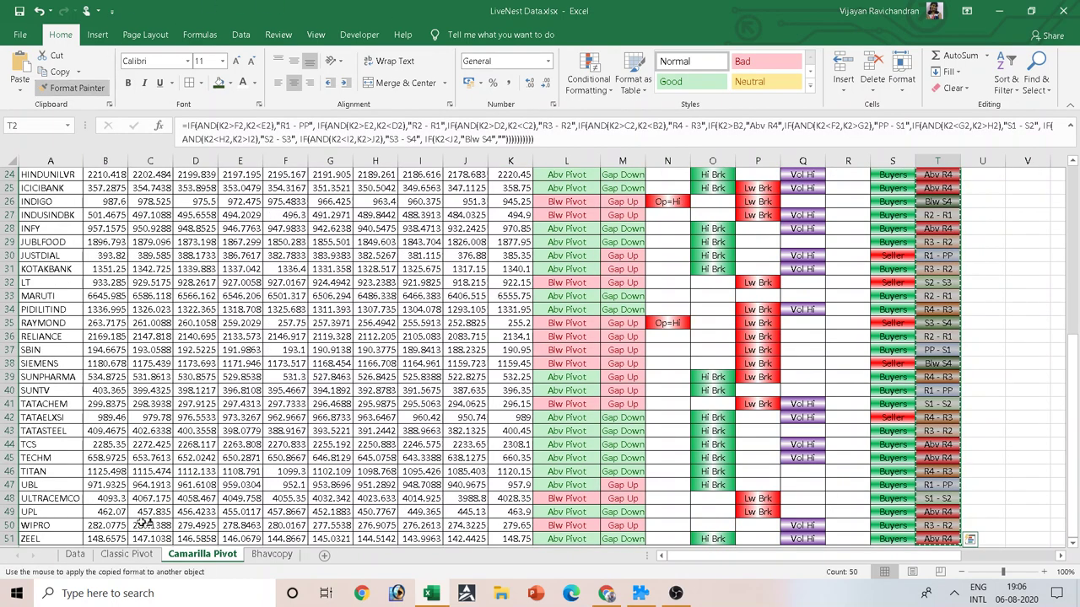
pyautogui.click(127, 554)
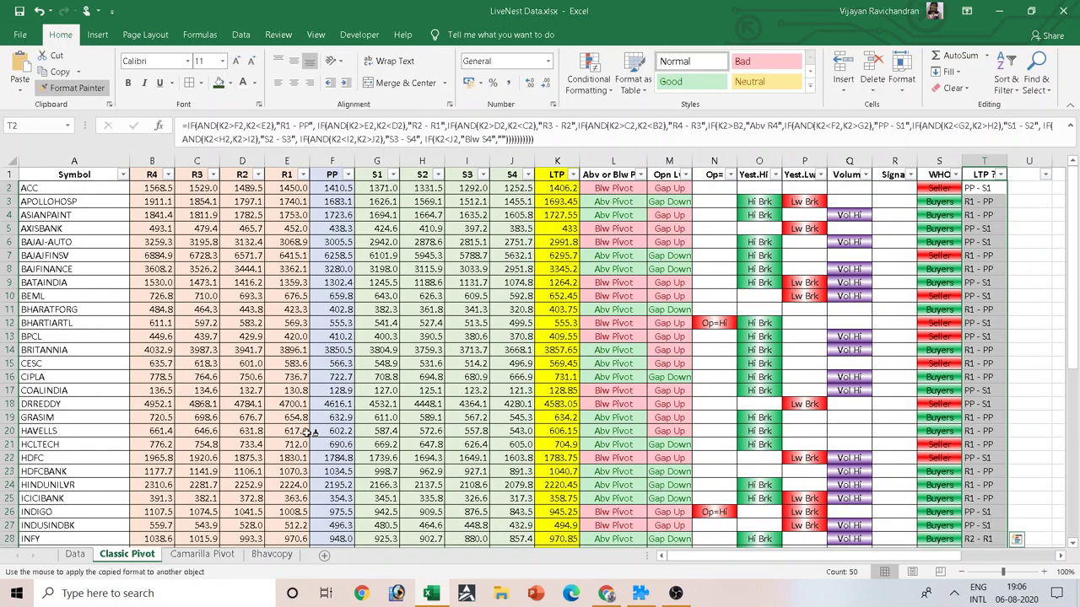
pyautogui.click(987, 191)
pyautogui.scroll(-1, 985, 202)
pyautogui.scroll(-9, 986, 230)
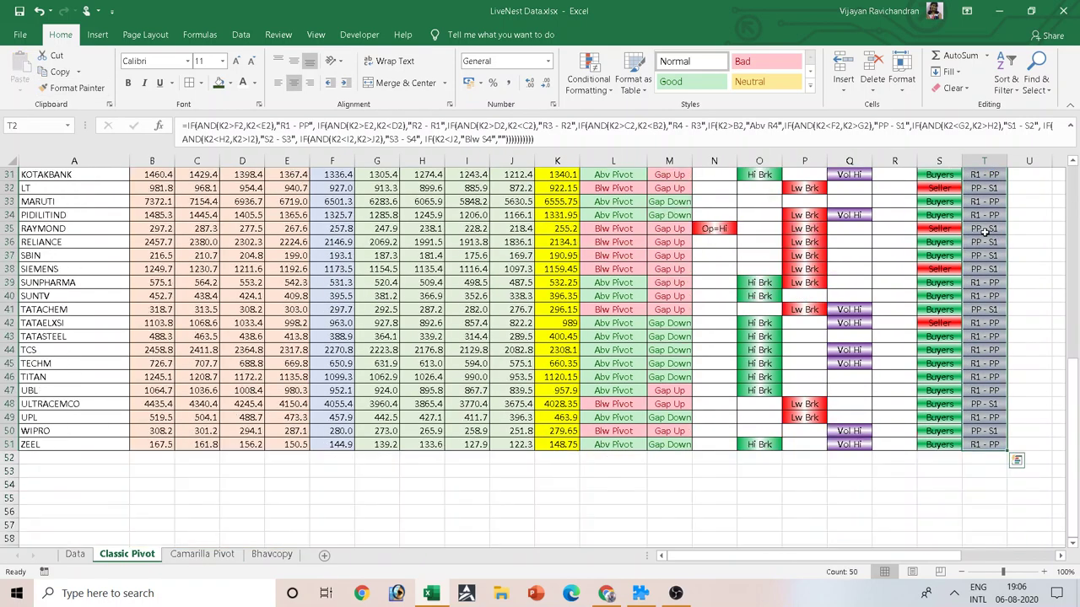
pyautogui.scroll(1, 986, 231)
pyautogui.scroll(9, 985, 230)
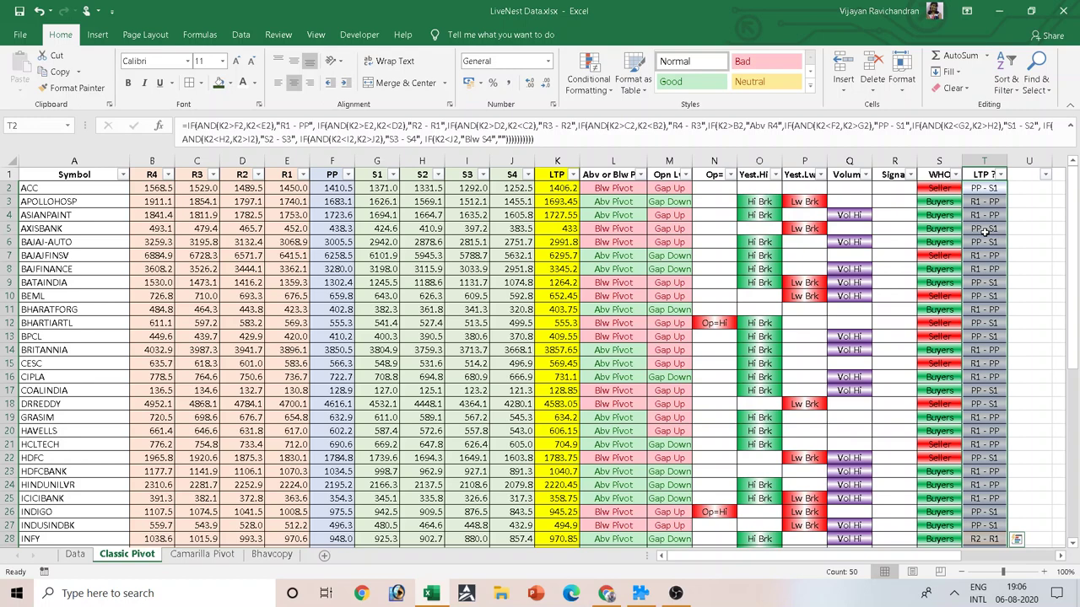
# Step: Compare both sheets and verify the LTP ? formulas in T3 and T4
pyautogui.click(189, 556)
pyautogui.scroll(3, 763, 428)
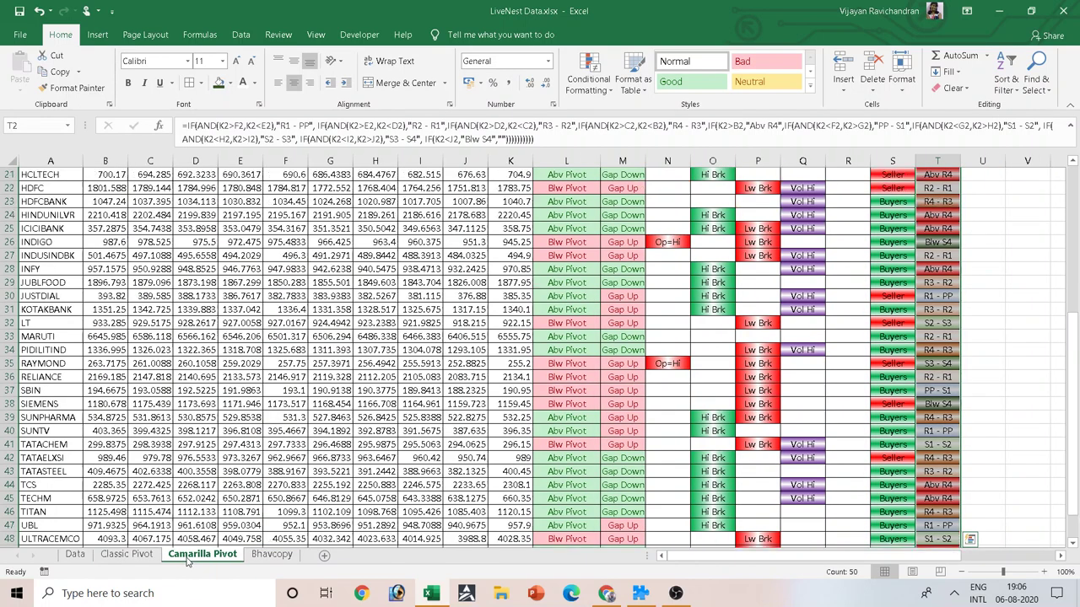
pyautogui.scroll(5, 764, 429)
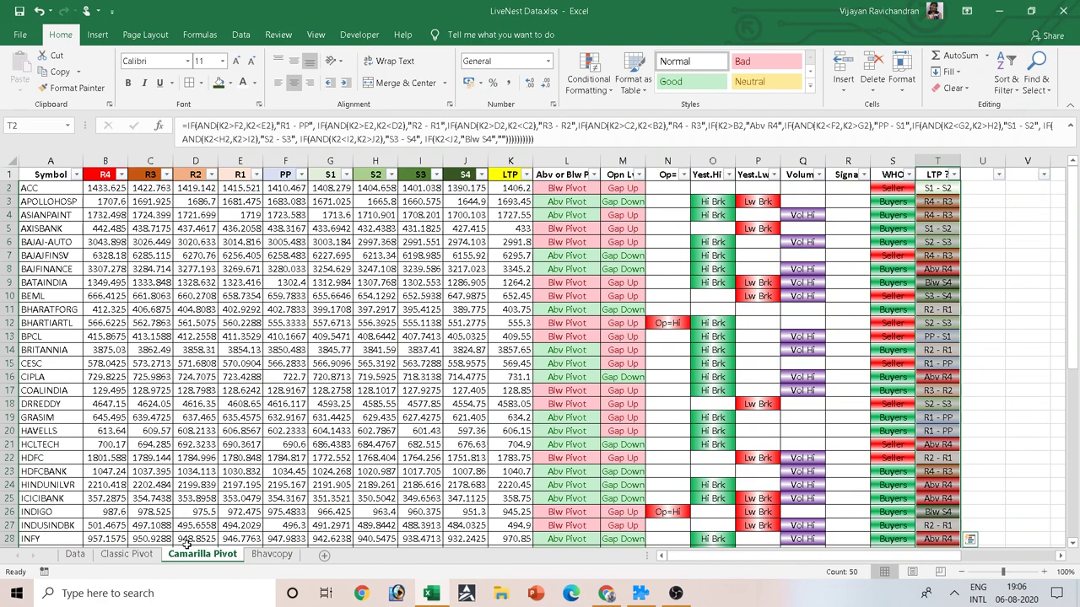
pyautogui.click(135, 555)
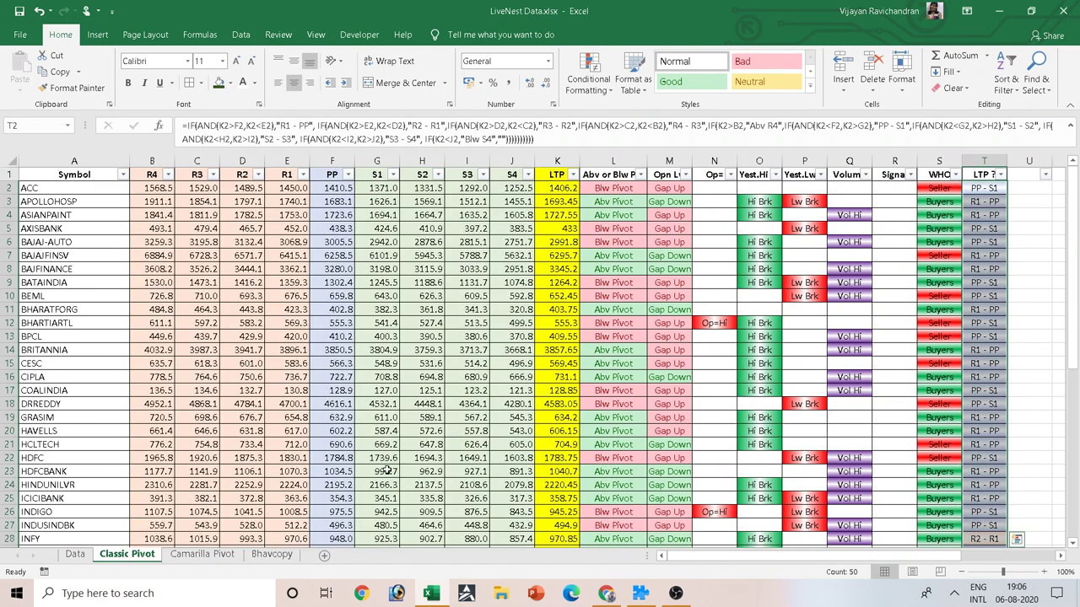
pyautogui.click(994, 188)
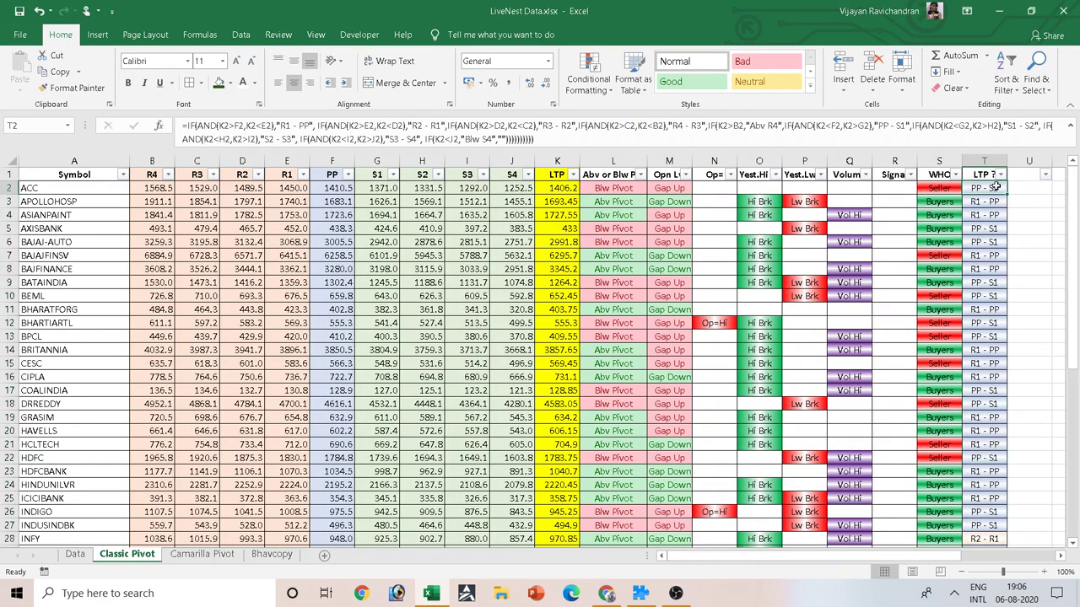
pyautogui.scroll(-5, 983, 341)
pyautogui.scroll(-10, 983, 341)
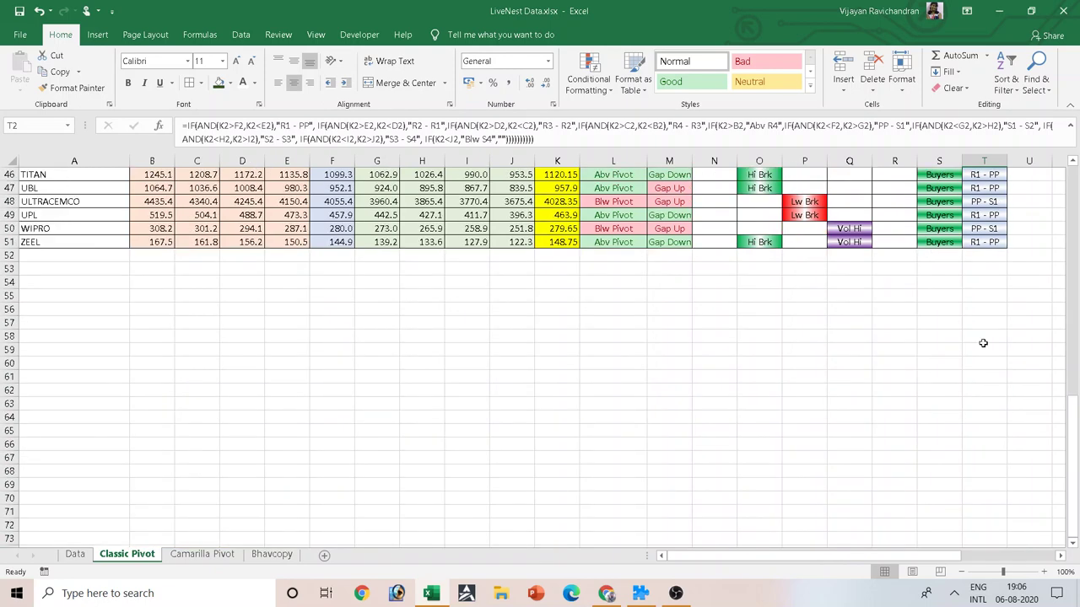
pyautogui.scroll(4, 983, 341)
pyautogui.scroll(11, 982, 341)
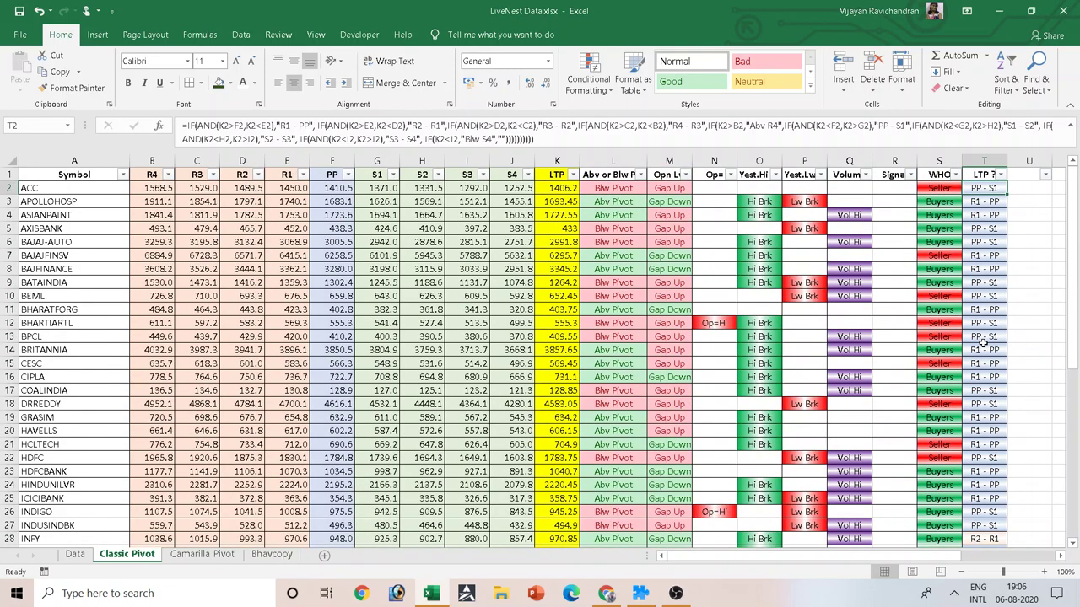
pyautogui.click(992, 204)
pyautogui.click(992, 213)
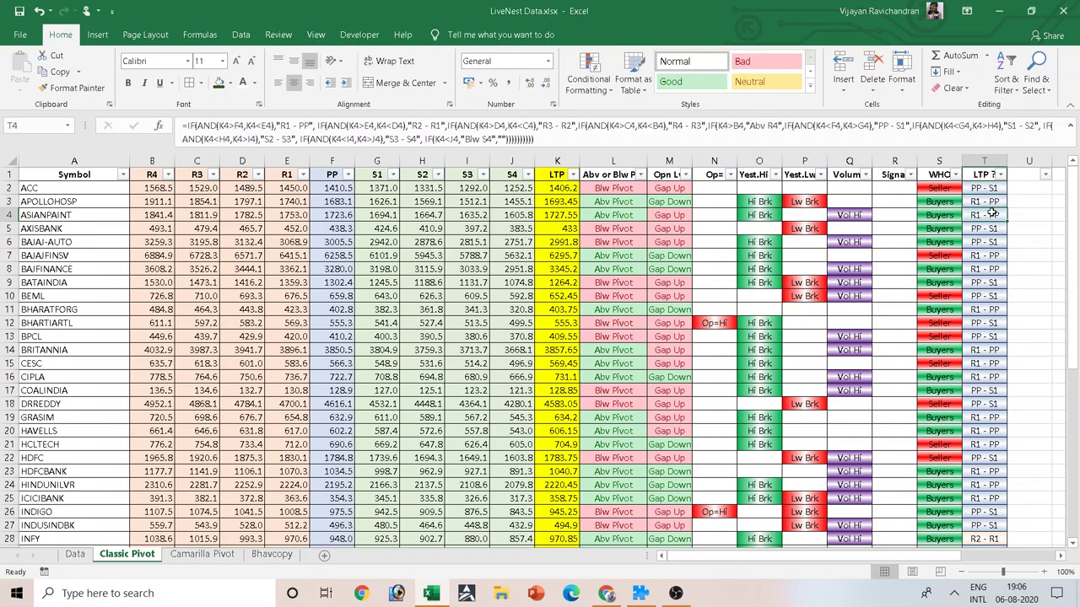
pyautogui.click(195, 556)
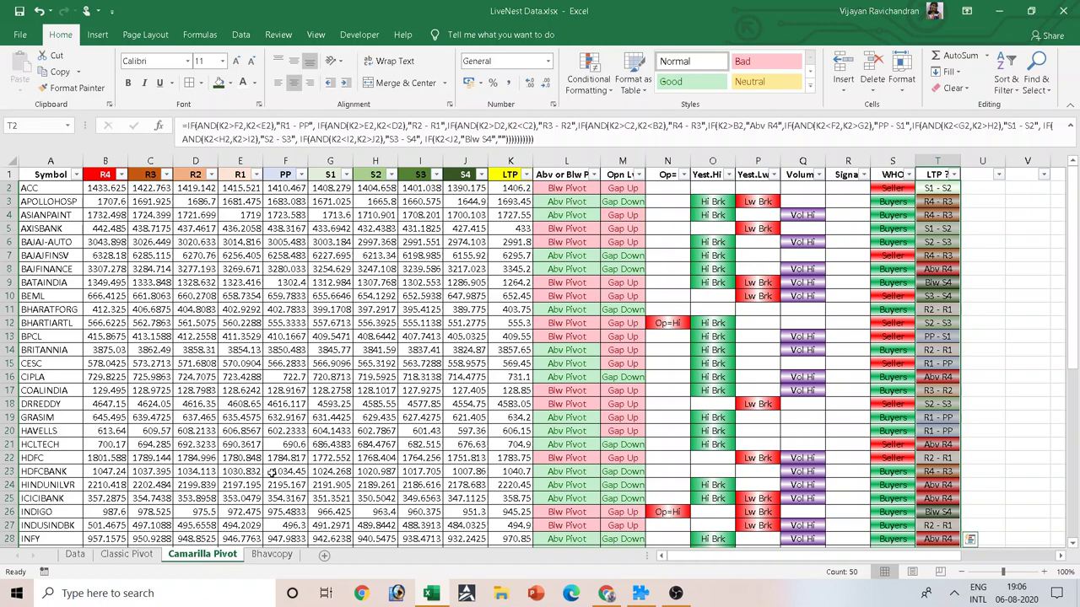
pyautogui.click(127, 554)
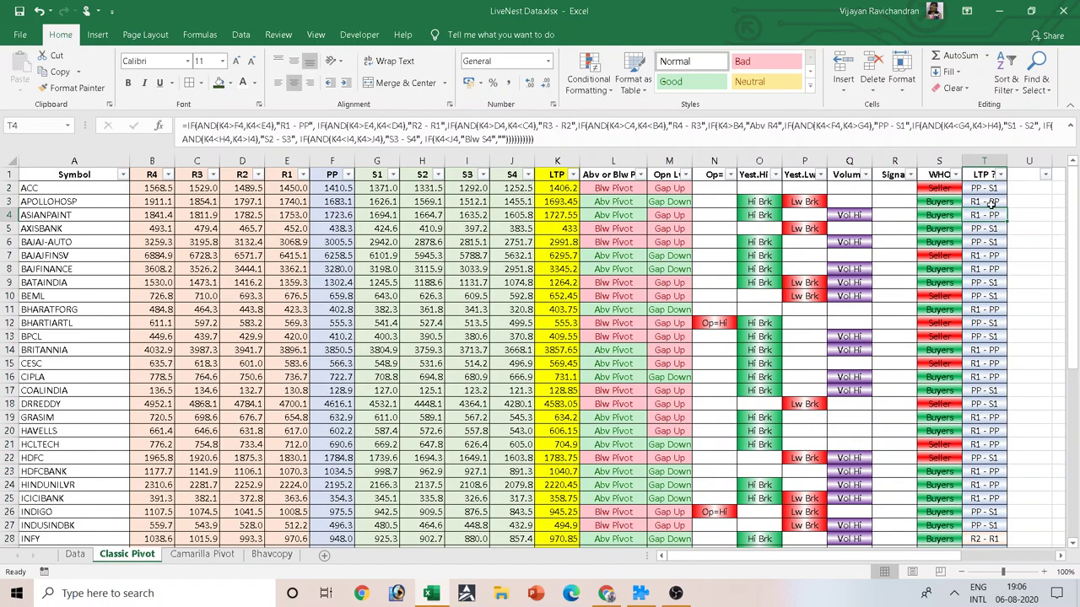
# Step: Give the LTP ? column All Borders and centre-align its zone labels
pyautogui.hotkey('ctrl', 'space')
pyautogui.hotkey('ctrl', 'c')
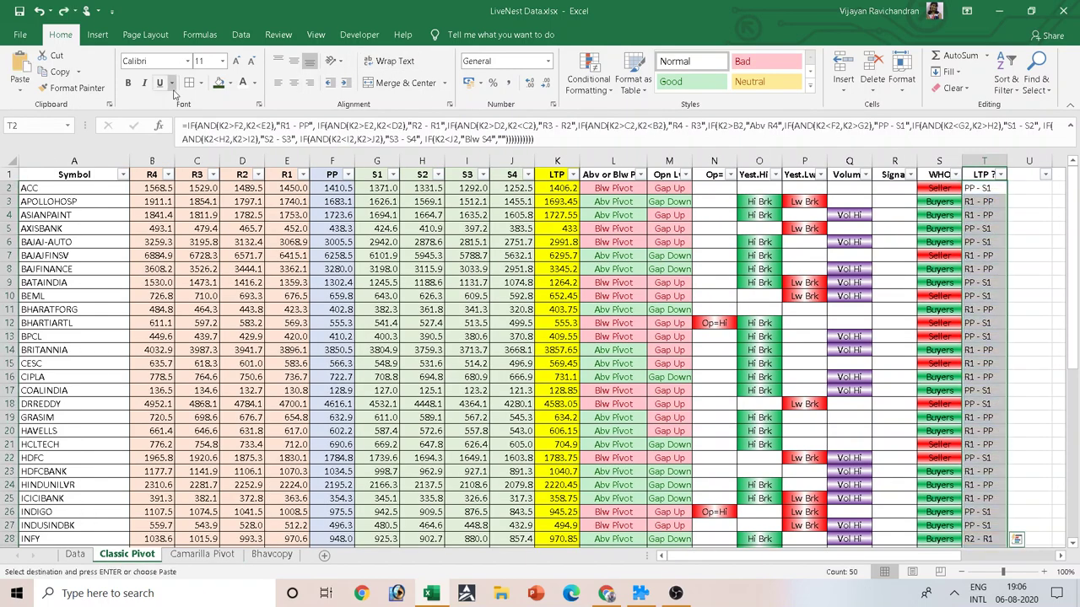
pyautogui.click(200, 83)
pyautogui.click(220, 211)
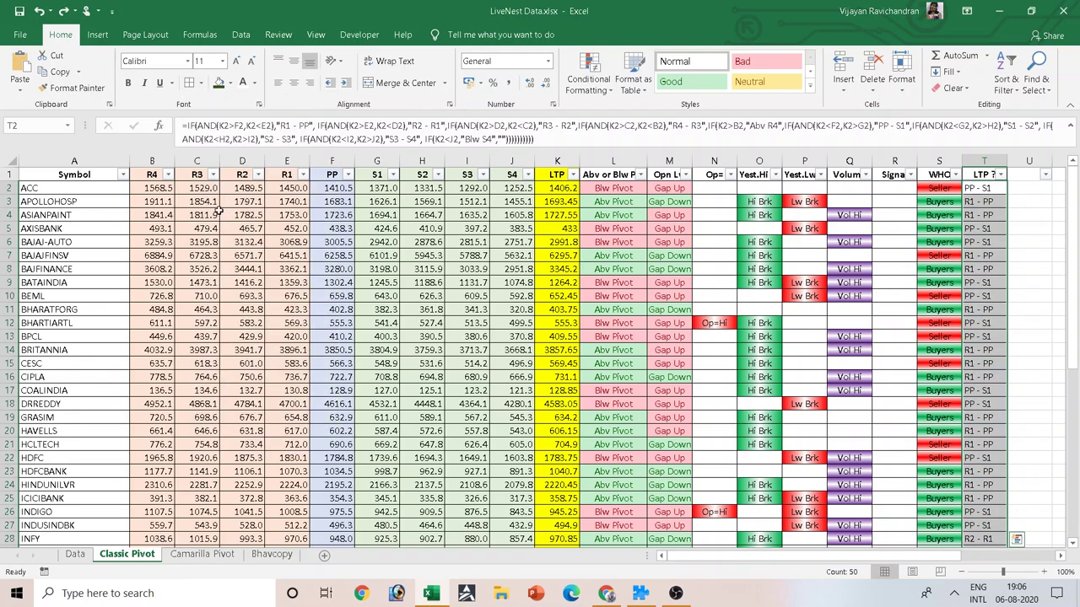
pyautogui.click(293, 82)
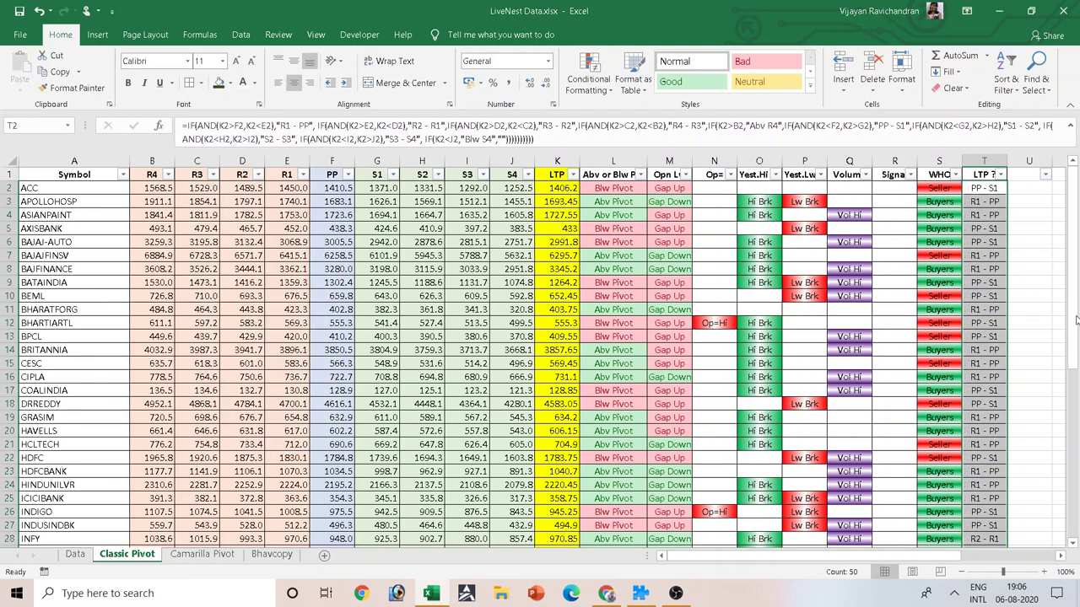
pyautogui.scroll(-5, 844, 327)
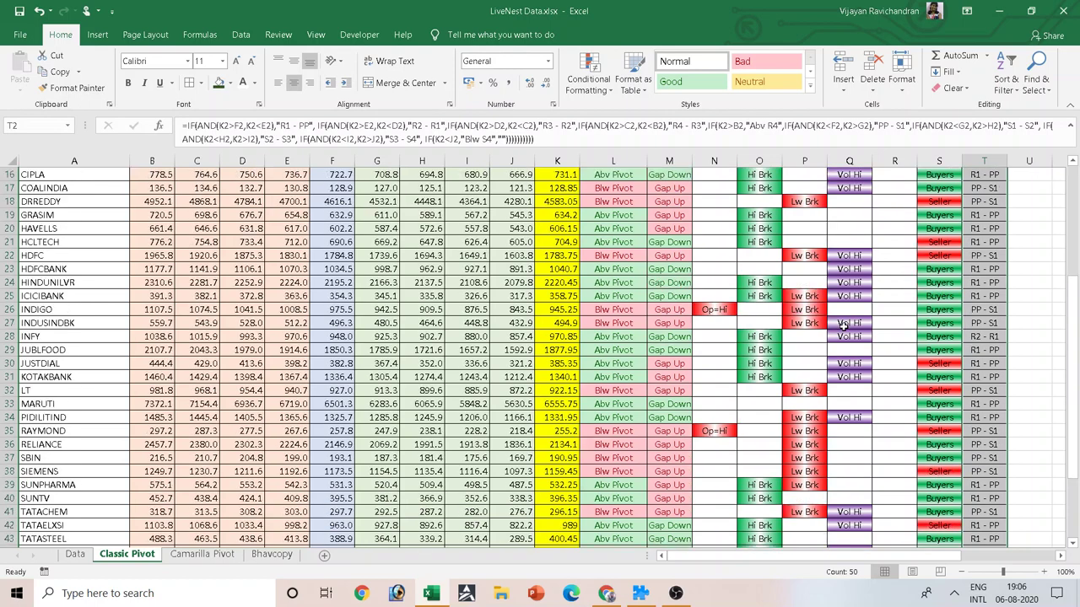
pyautogui.scroll(5, 831, 342)
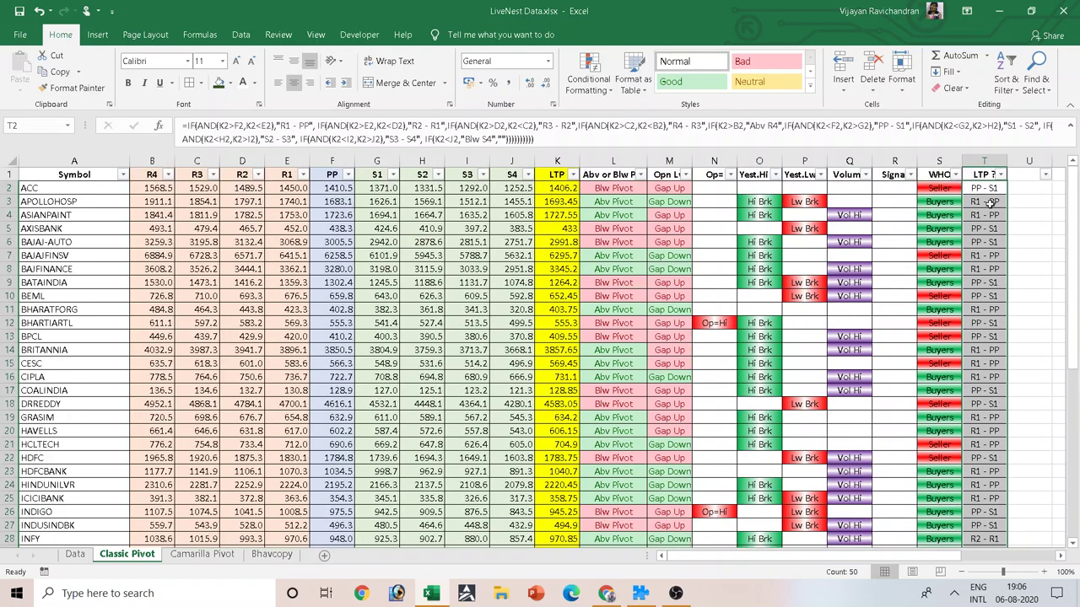
pyautogui.scroll(-5, 992, 365)
pyautogui.scroll(-3, 992, 365)
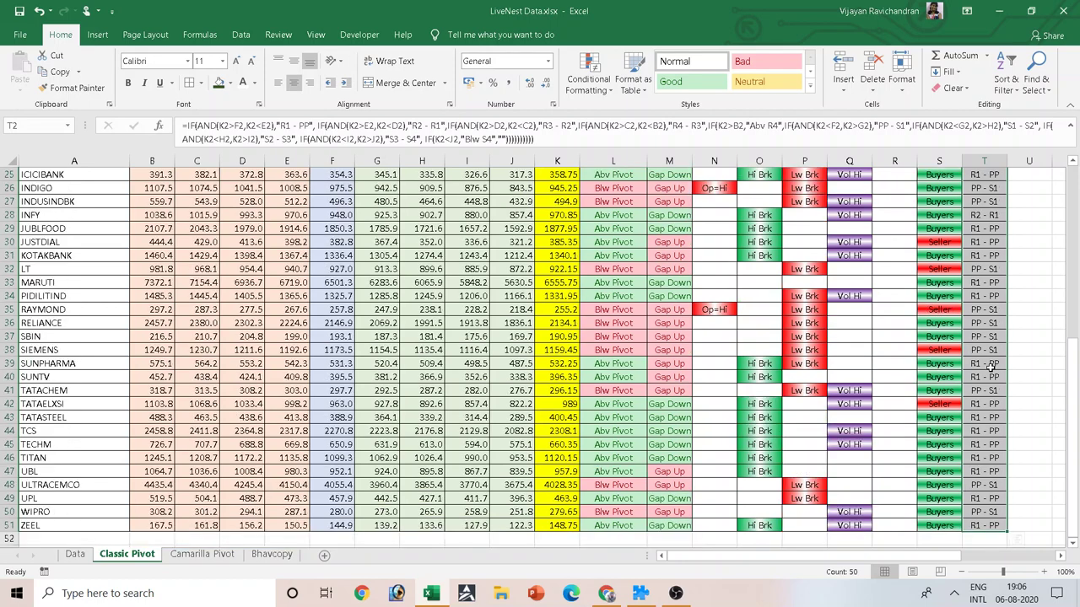
pyautogui.click(1034, 313)
pyautogui.scroll(8, 669, 339)
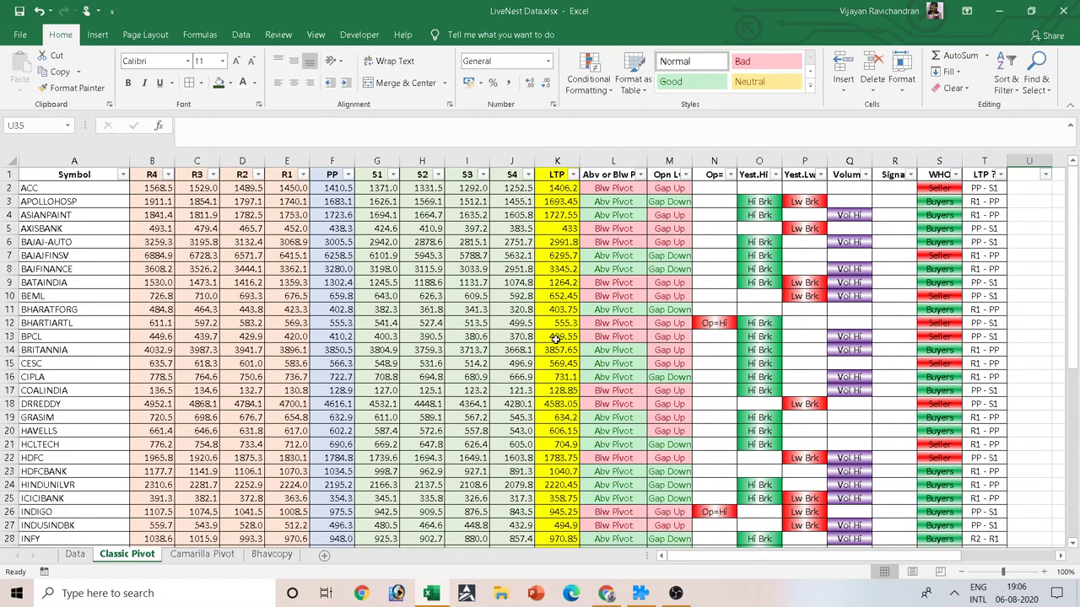
# Step: Colour the Data sheet tab green and the Classic Pivot tab light blue
pyautogui.click(74, 555)
pyautogui.rightClick(74, 554)
pyautogui.moveTo(119, 498)
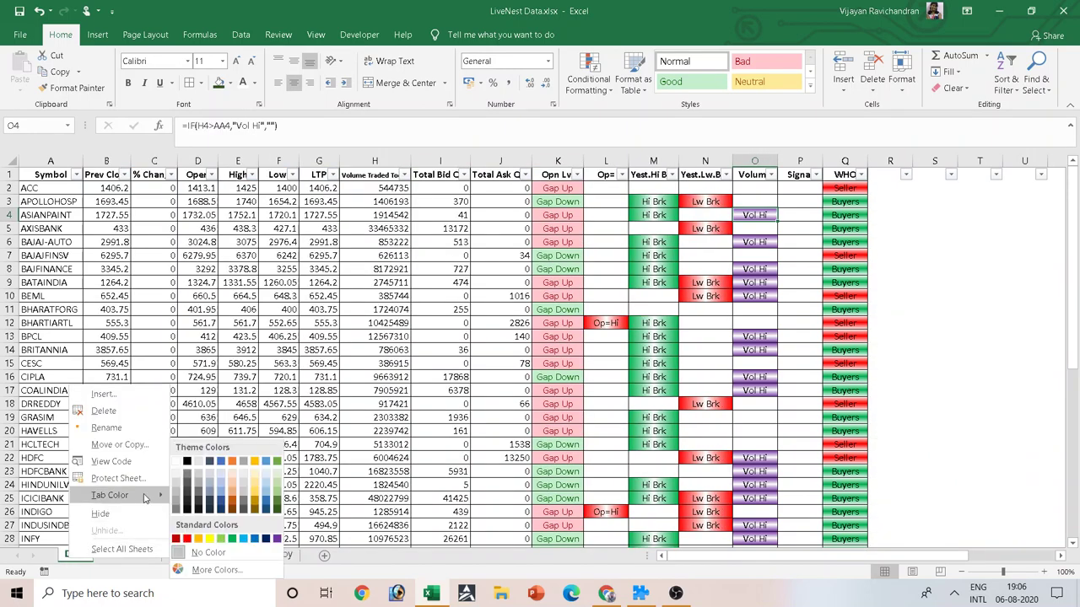
pyautogui.click(232, 540)
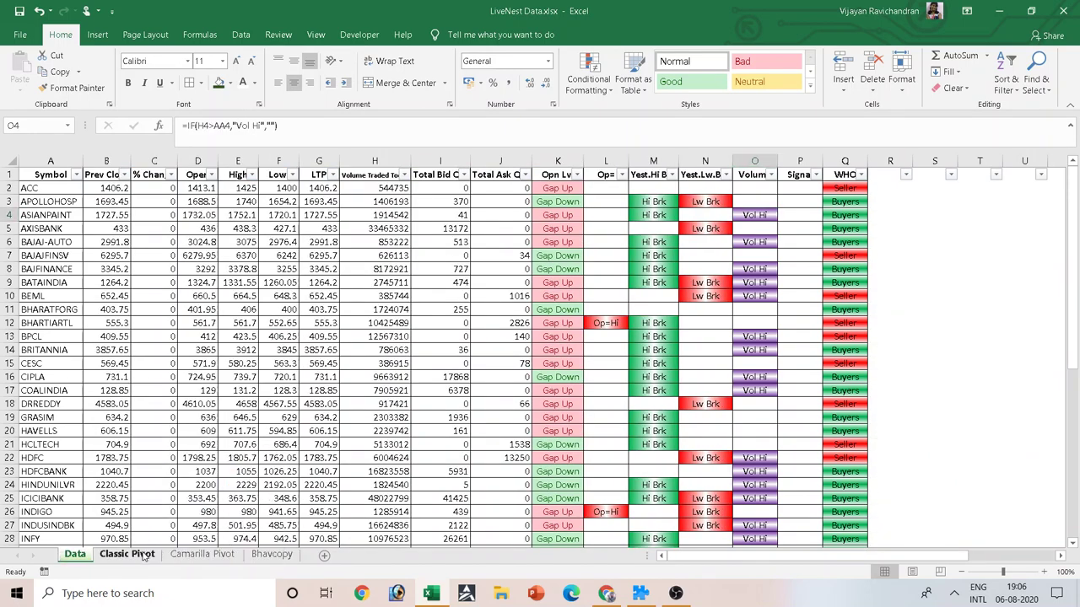
pyautogui.click(126, 554)
pyautogui.rightClick(144, 553)
pyautogui.moveTo(186, 491)
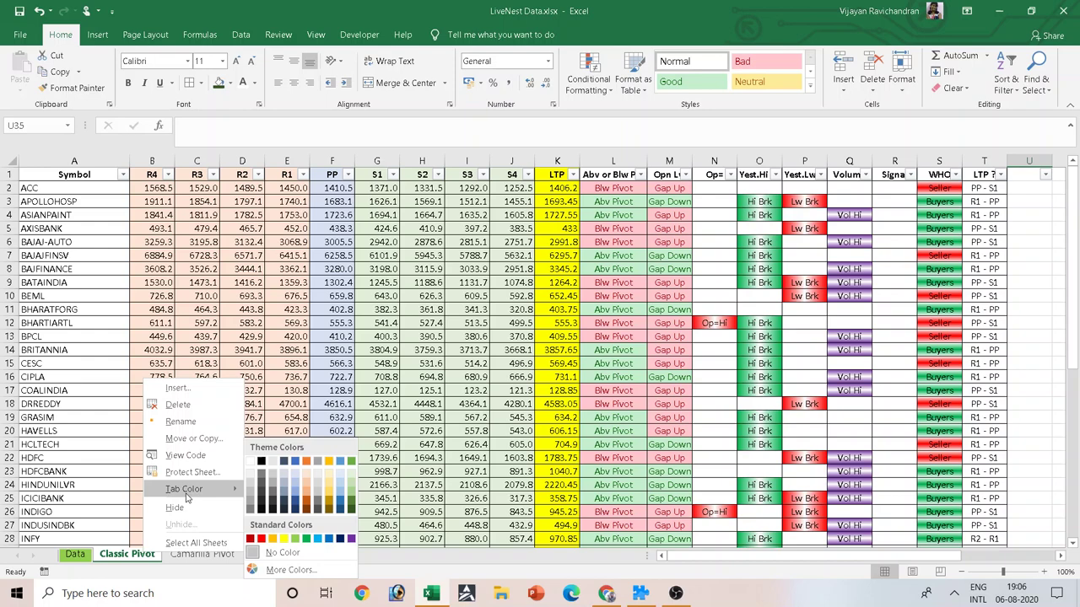
pyautogui.click(317, 538)
# Step: Colour the Camarilla Pivot tab purple and the Bhavcopy tab grey
pyautogui.click(187, 557)
pyautogui.rightClick(188, 557)
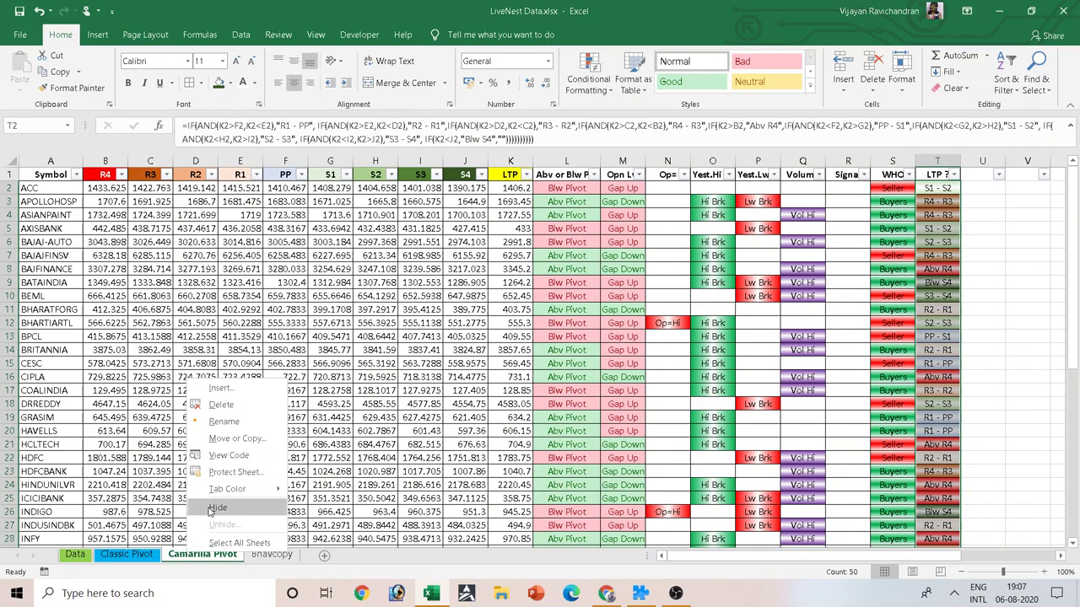
pyautogui.moveTo(241, 490)
pyautogui.click(393, 540)
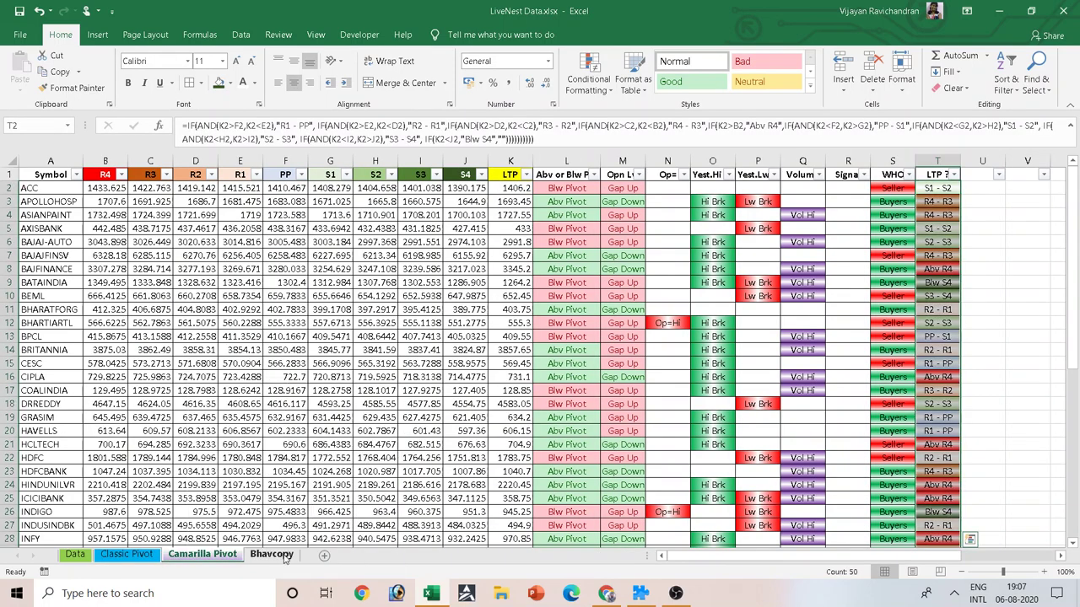
pyautogui.click(281, 557)
pyautogui.rightClick(263, 555)
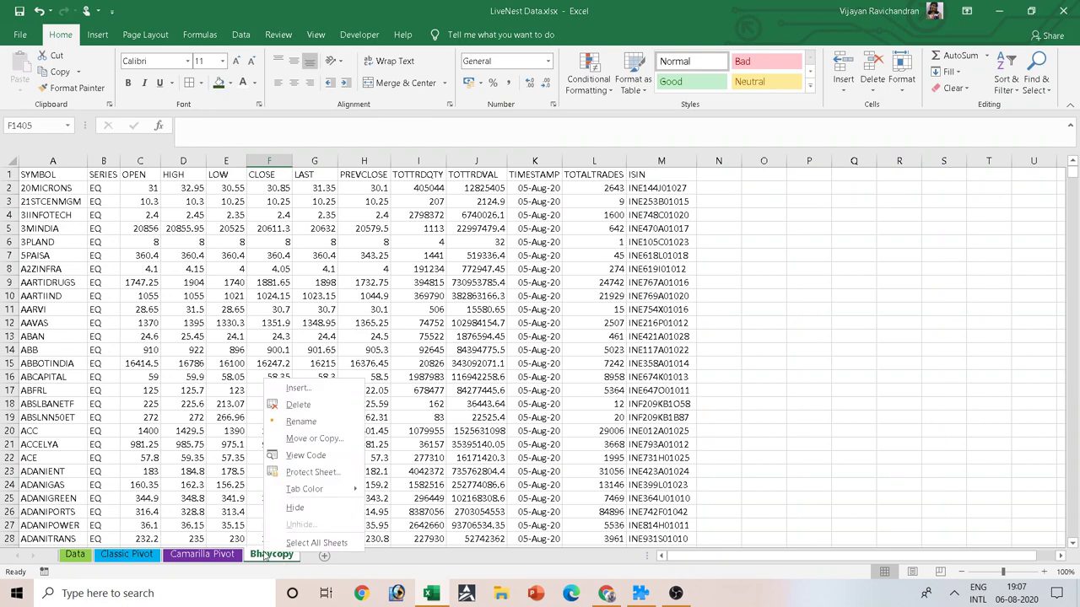
pyautogui.moveTo(329, 489)
pyautogui.click(372, 496)
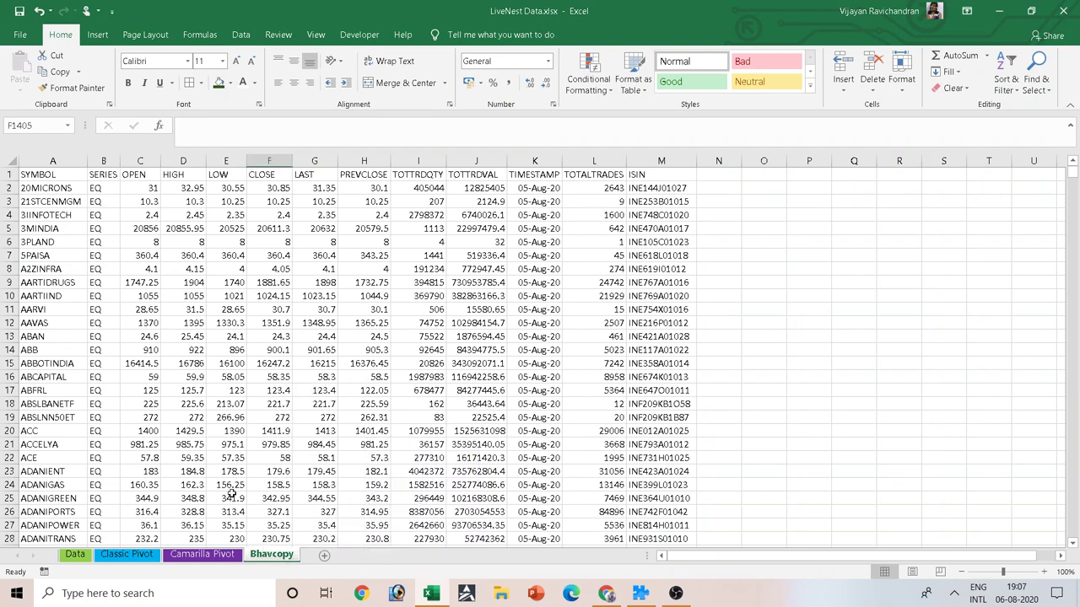
pyautogui.click(226, 498)
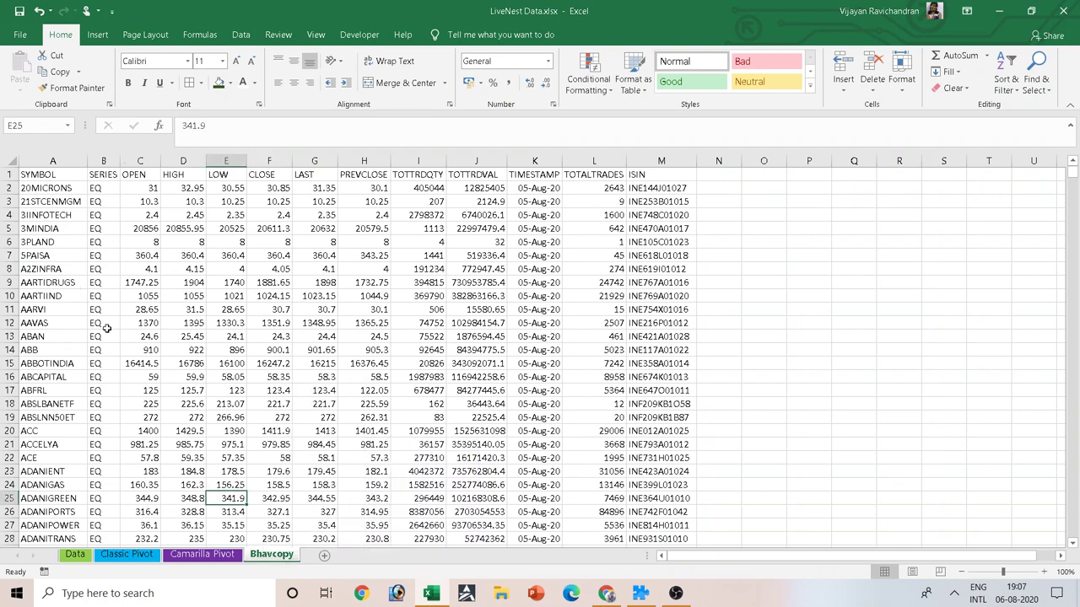
pyautogui.scroll(-5, 107, 329)
pyautogui.scroll(-4, 184, 519)
pyautogui.click(202, 557)
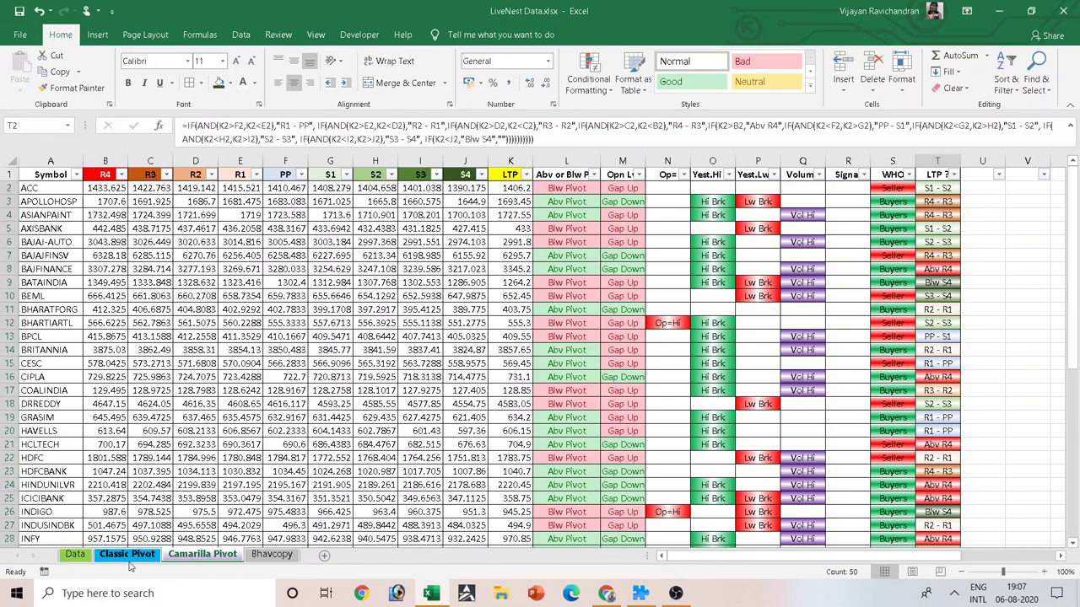
# Step: Rename the Data sheet tab to 'Main', then review the Classic Pivot and Camarilla Pivot sheets
pyautogui.click(80, 556)
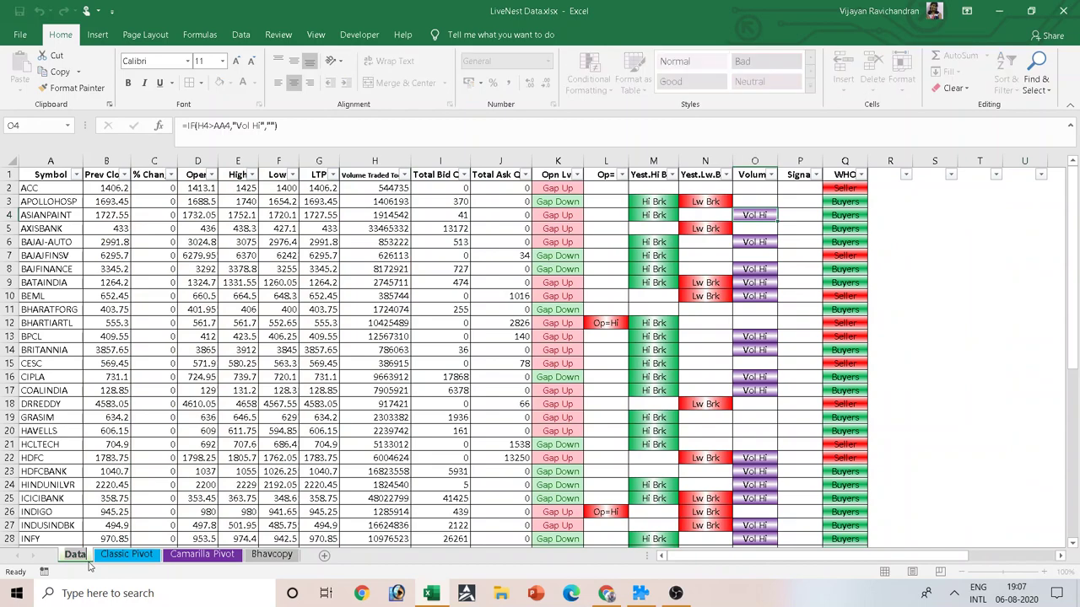
pyautogui.write('Main')
pyautogui.press('Return')
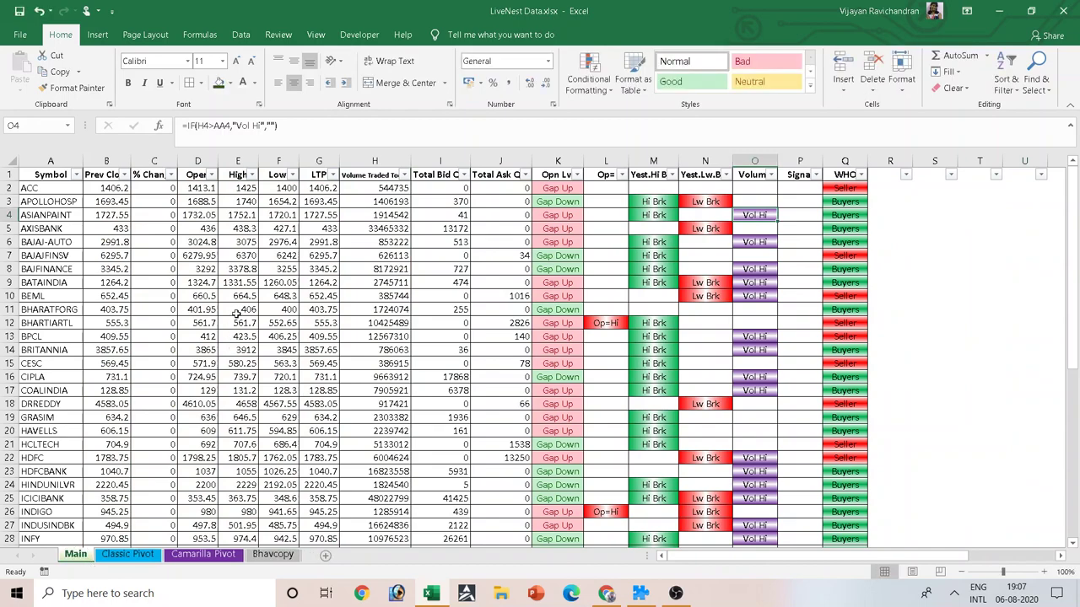
pyautogui.scroll(-5, 235, 313)
pyautogui.scroll(5, 235, 310)
pyautogui.click(131, 555)
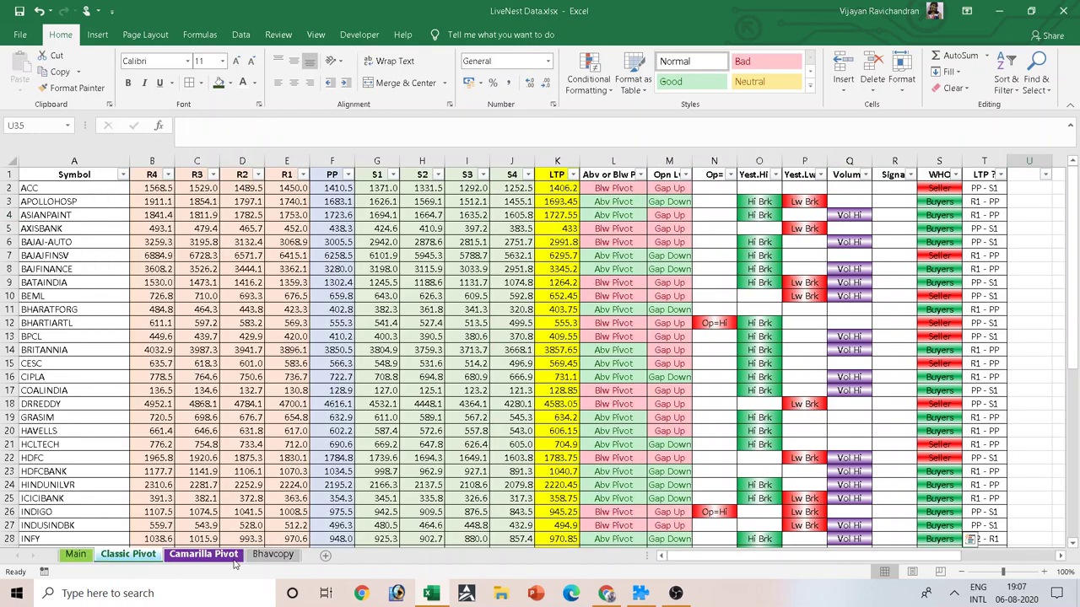
pyautogui.click(207, 555)
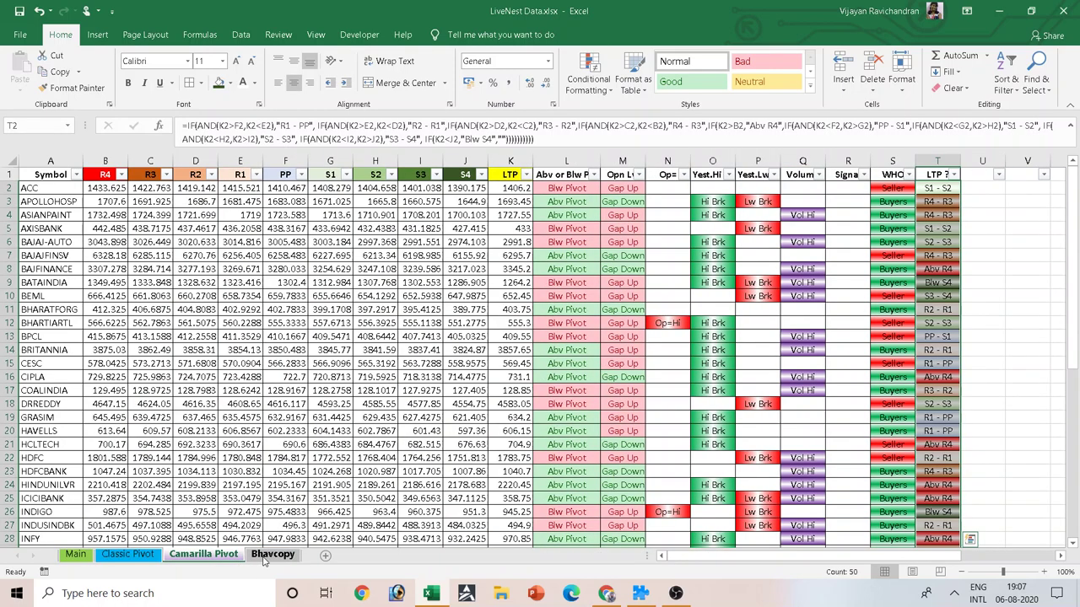